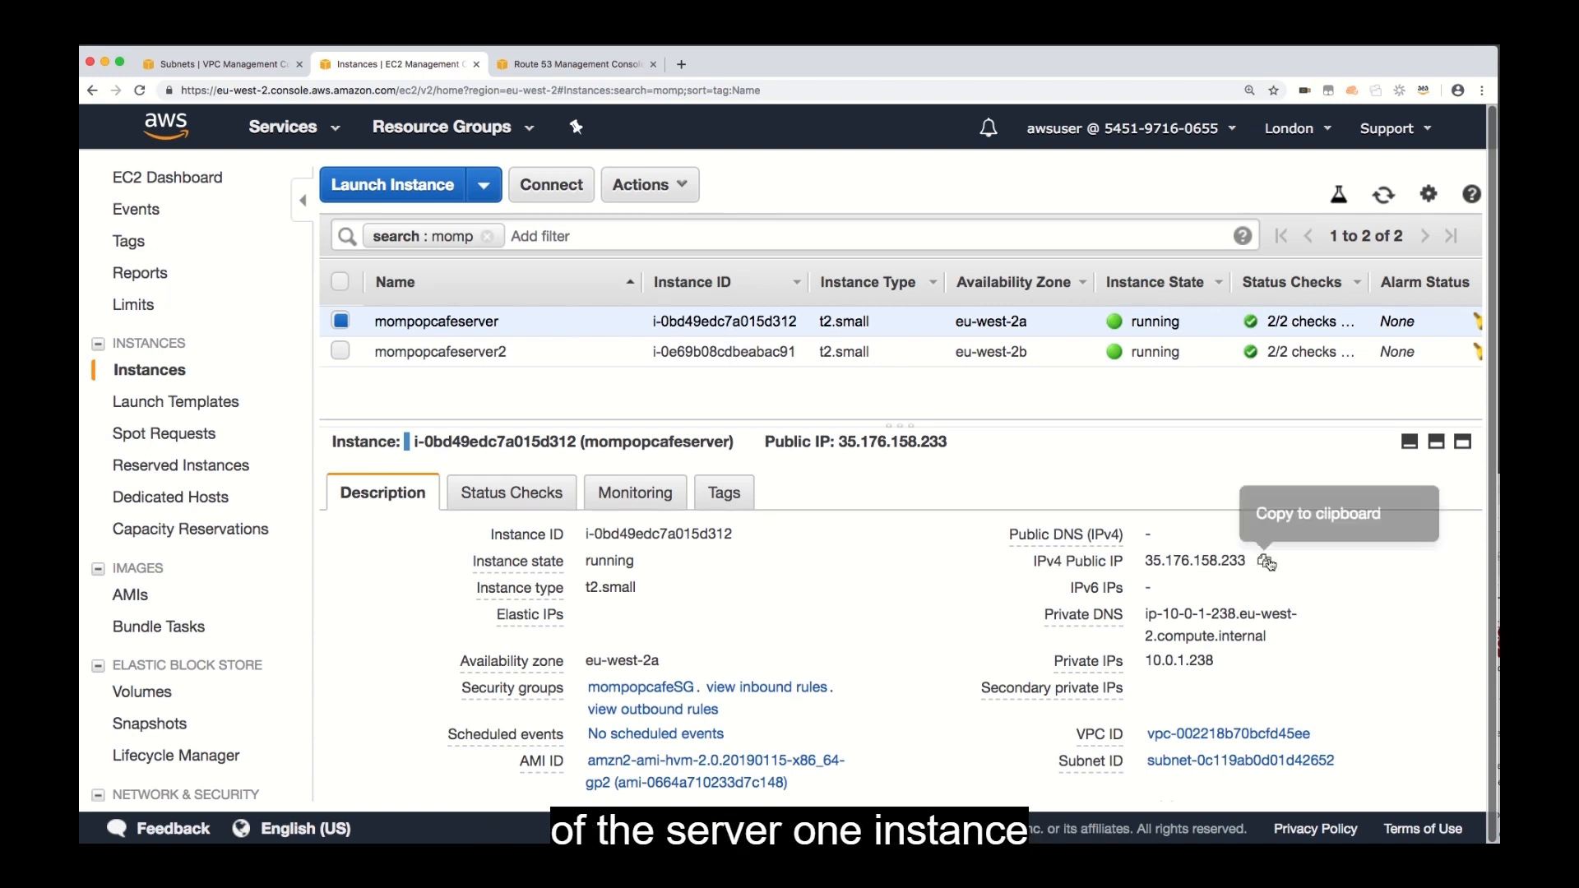
Copy the public IPv4 address of mompopcafeserver and load it in a new browser tab.
left_click(1266, 562)
left_click(681, 64)
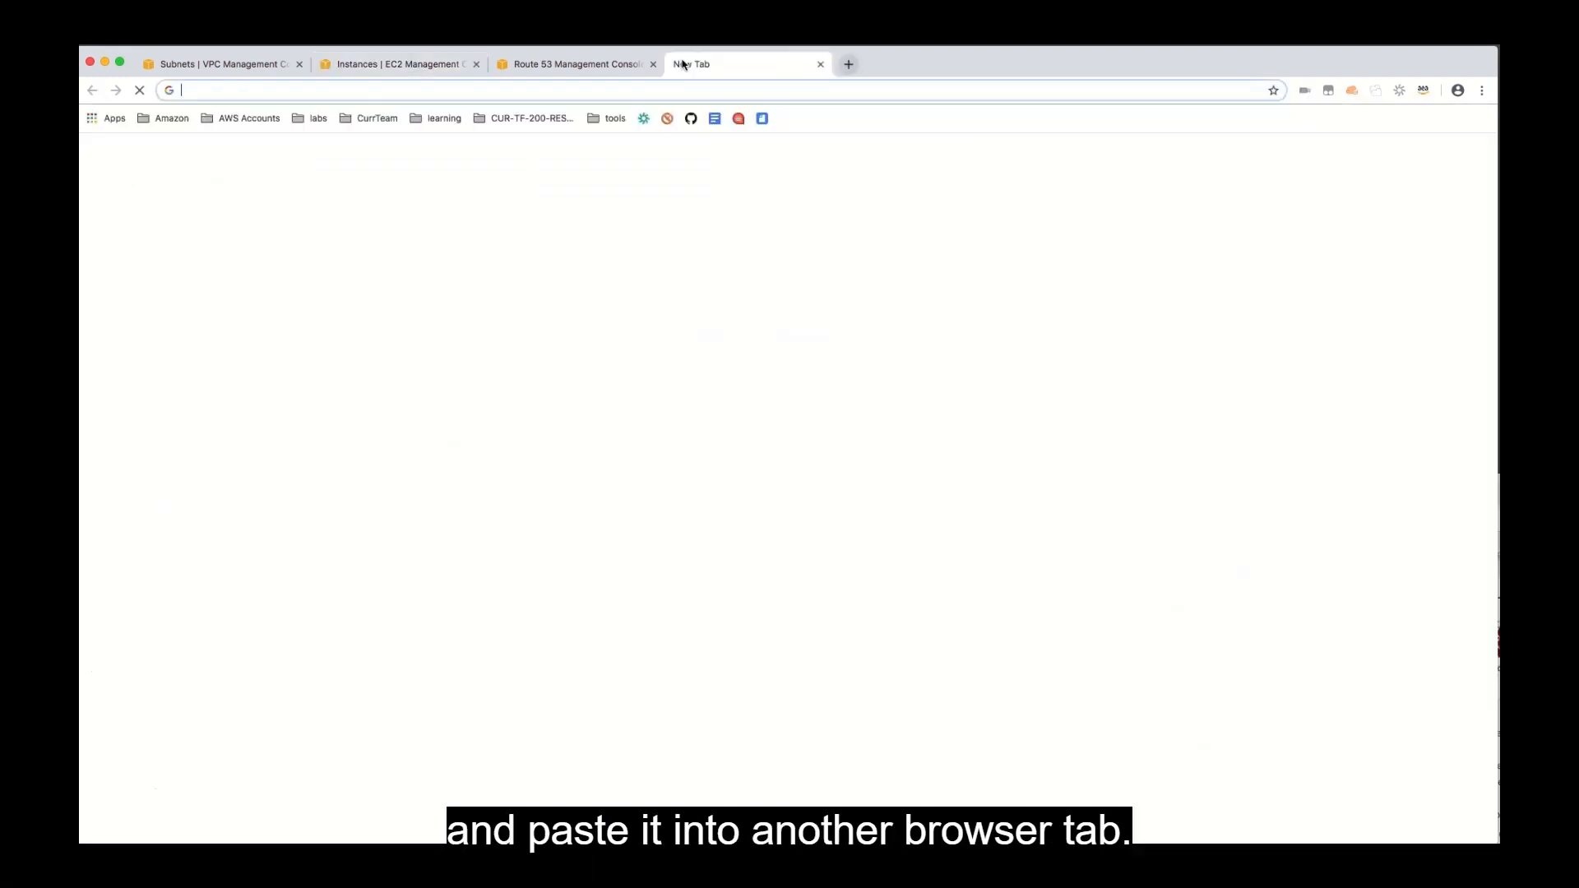
key("super+v")
key("Return")
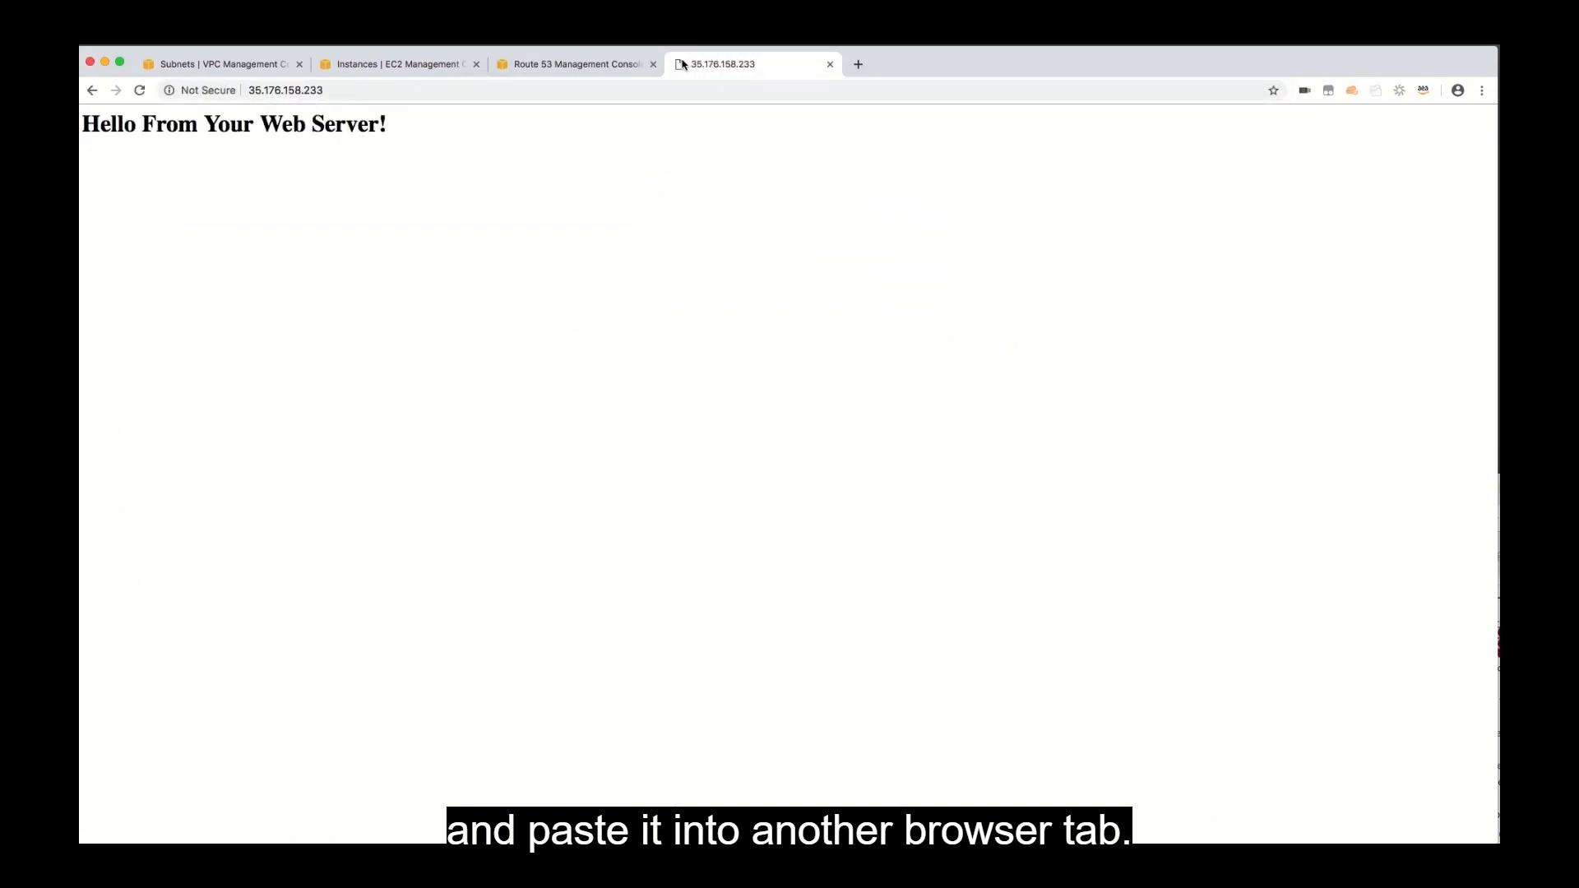
Load the café website on the first server by adding /mompopcafe/ to the address 35.176.158.233.
left_click(331, 91)
left_click(330, 91)
type("/mompopcafe/")
key("Return")
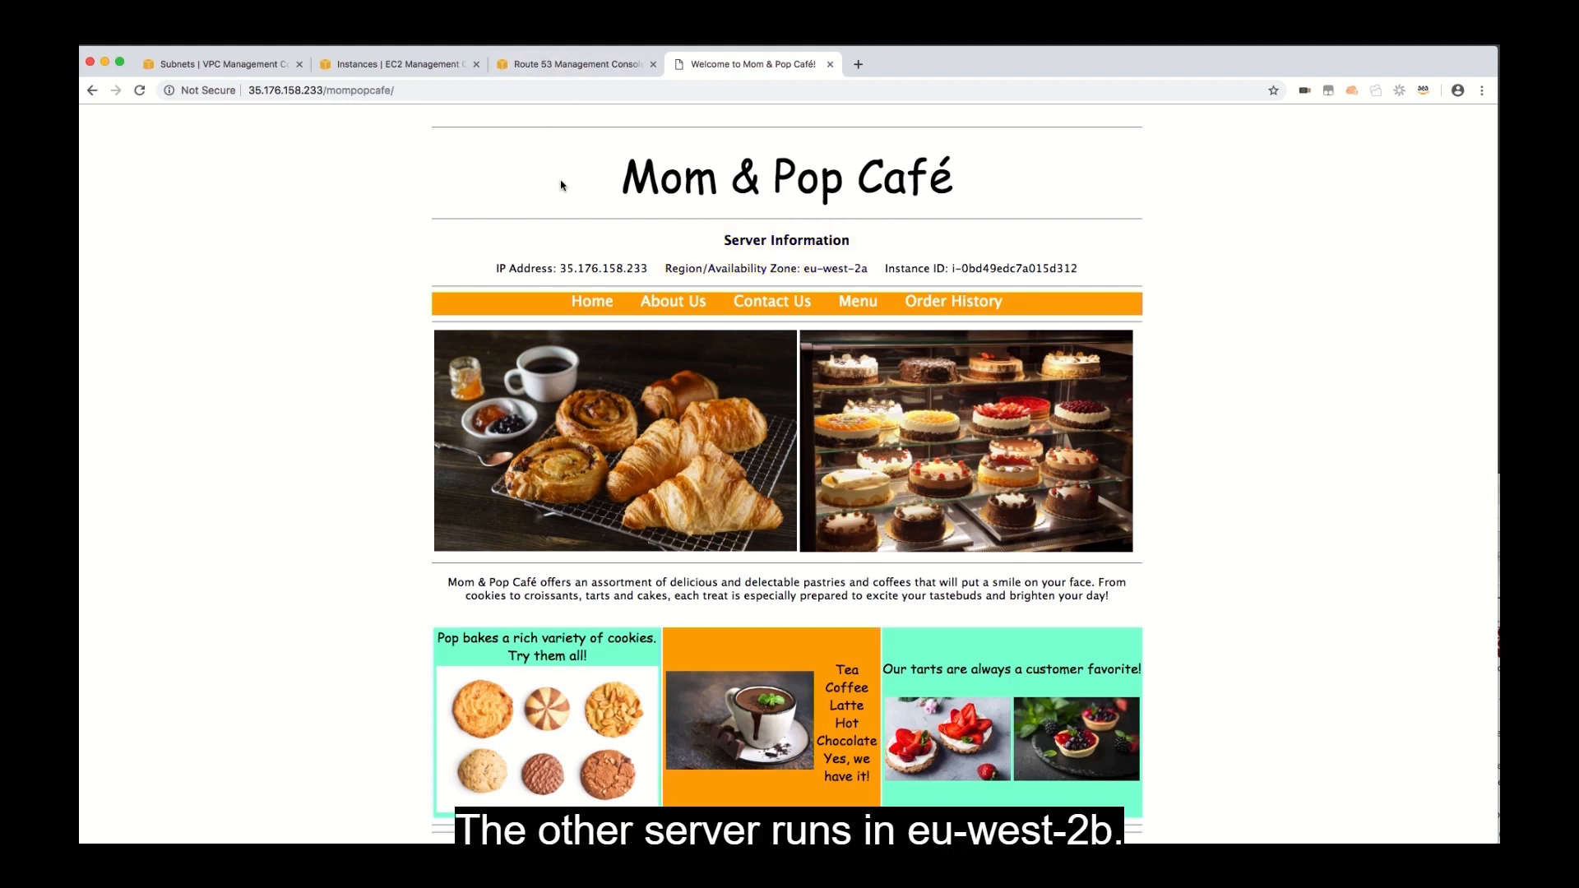
View the registered domains in Route 53, and open the record sets of the mompopcafe.net hosted zone.
left_click(385, 64)
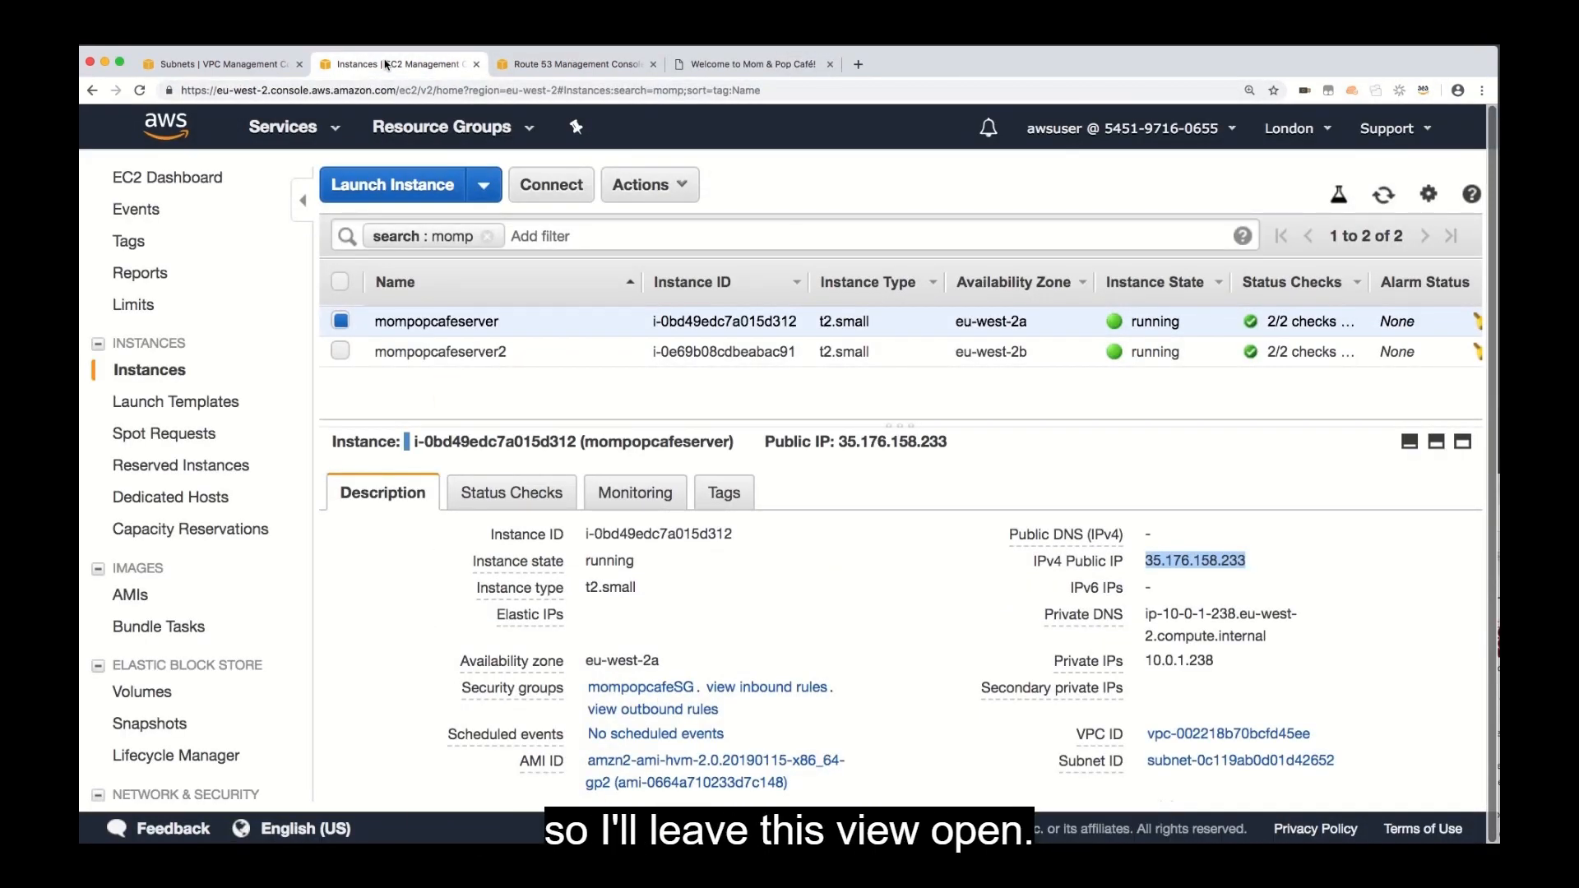
left_click(568, 64)
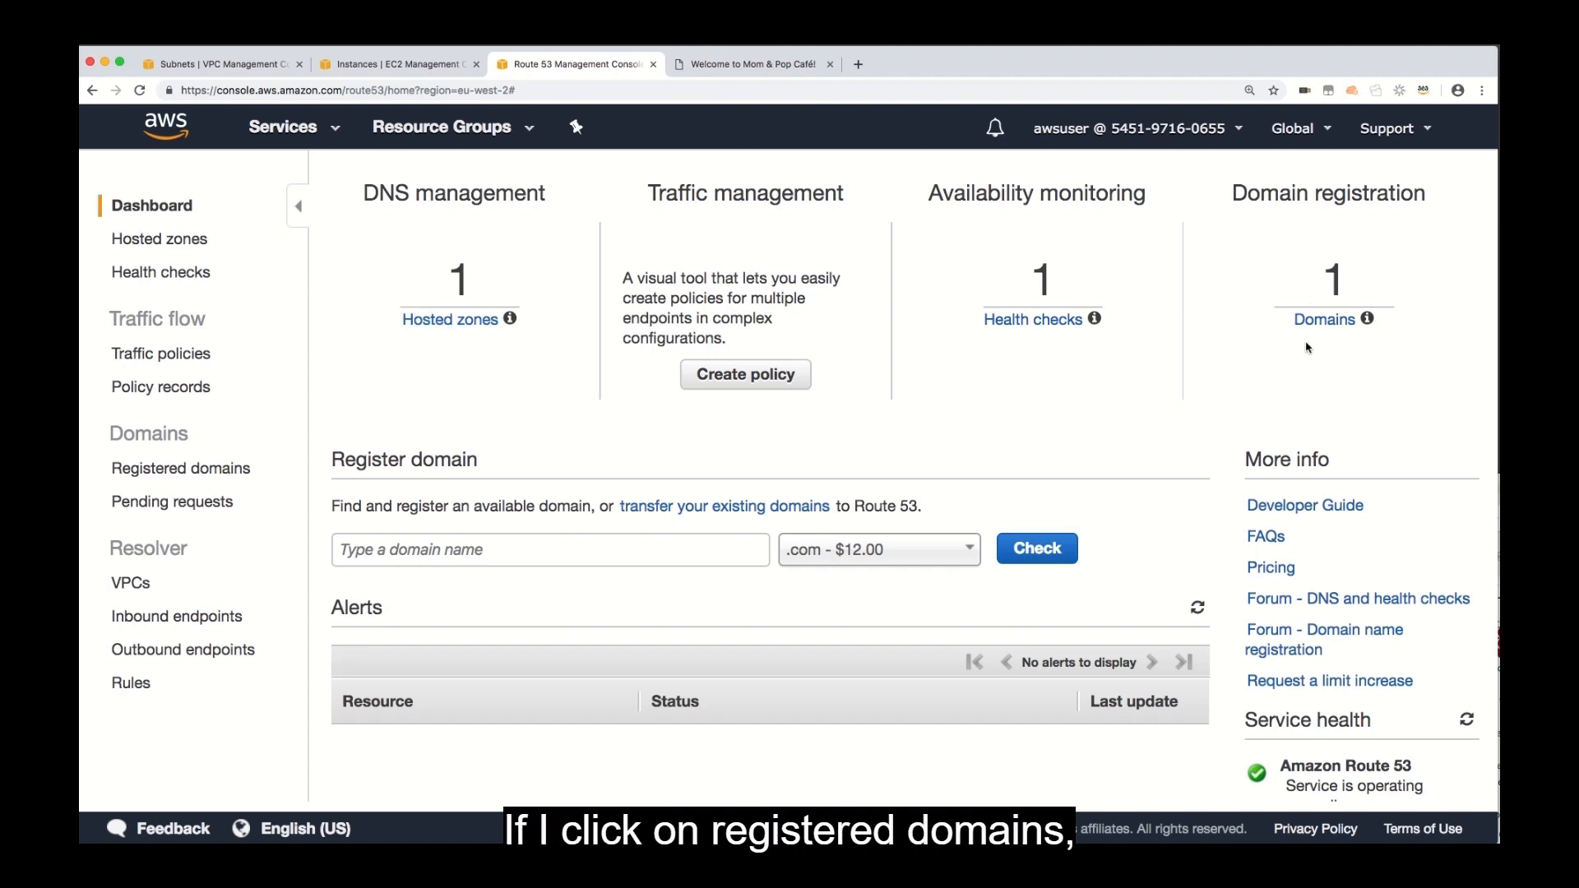
left_click(1329, 326)
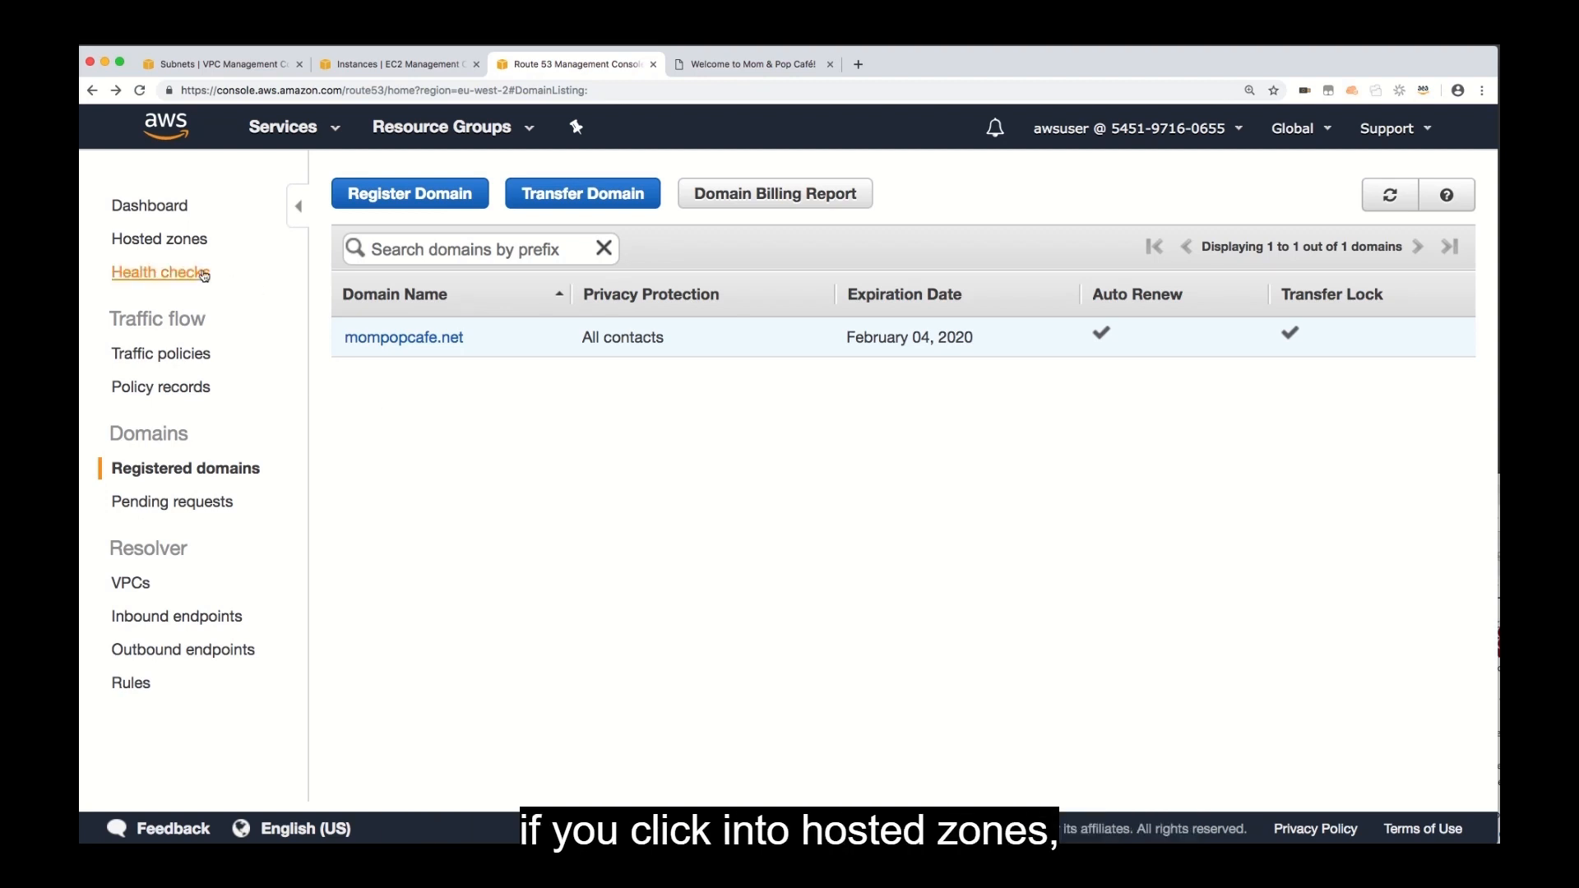
left_click(183, 243)
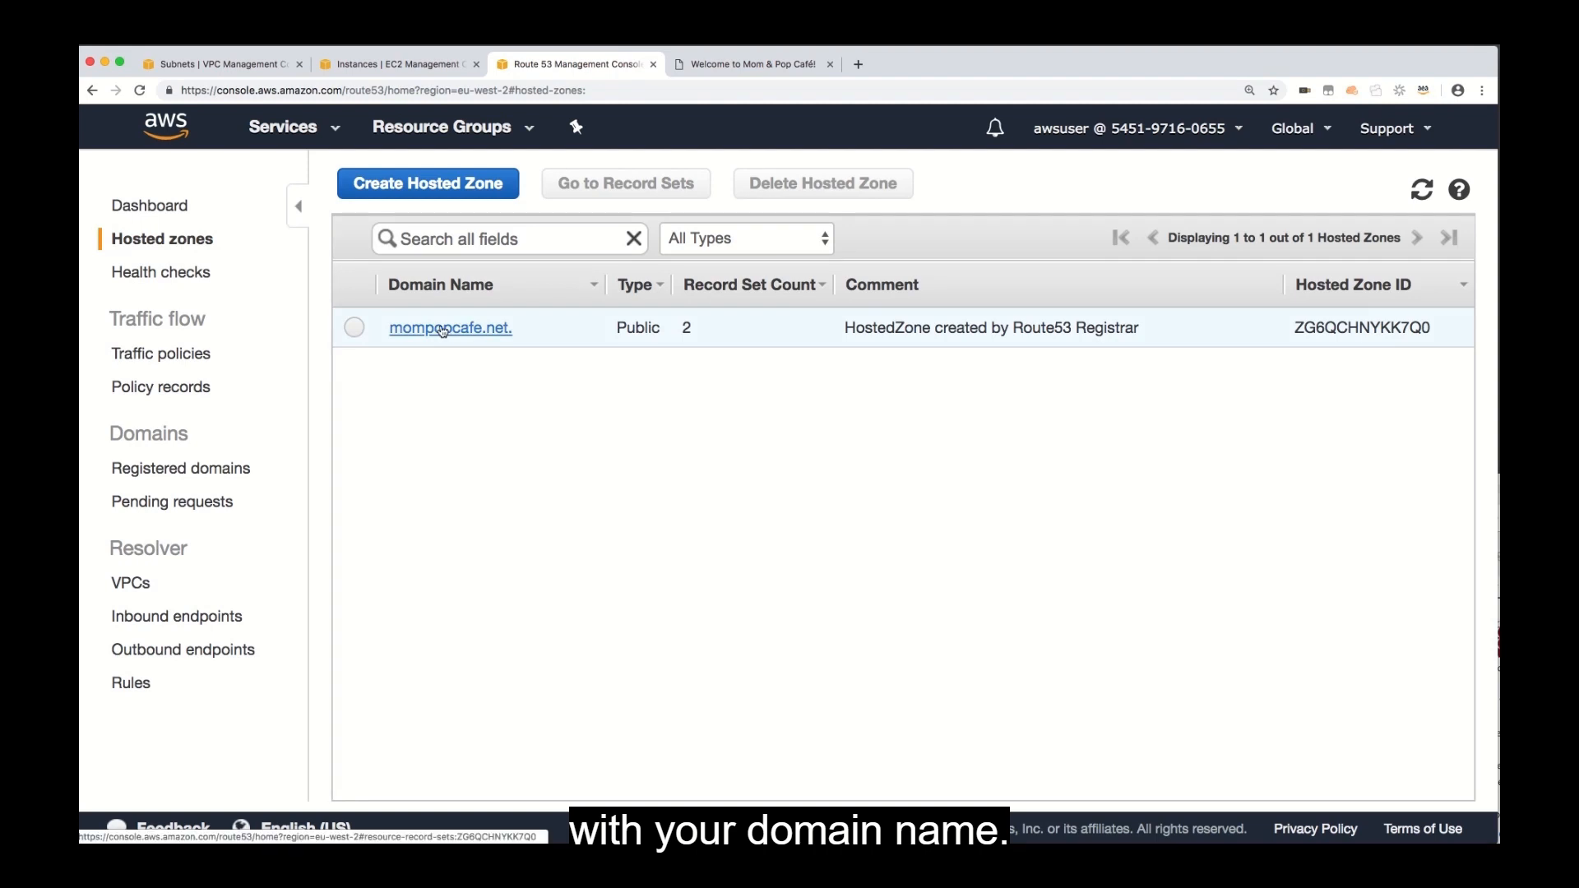
left_click(443, 329)
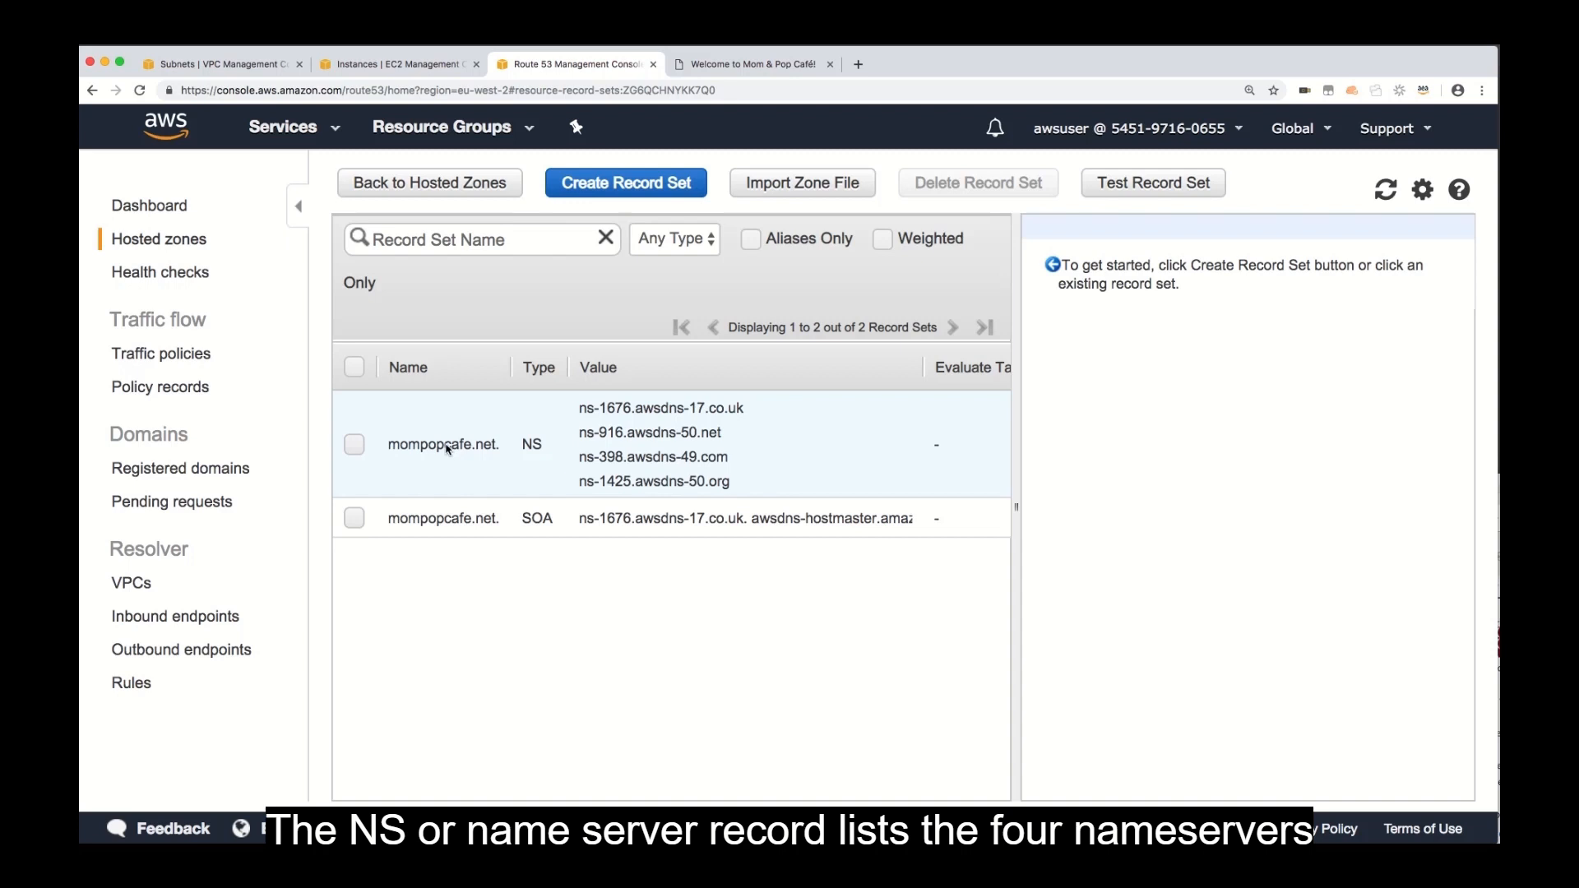
Examine the details of the NS and SOA records of mompopcafe.net.
left_click(355, 446)
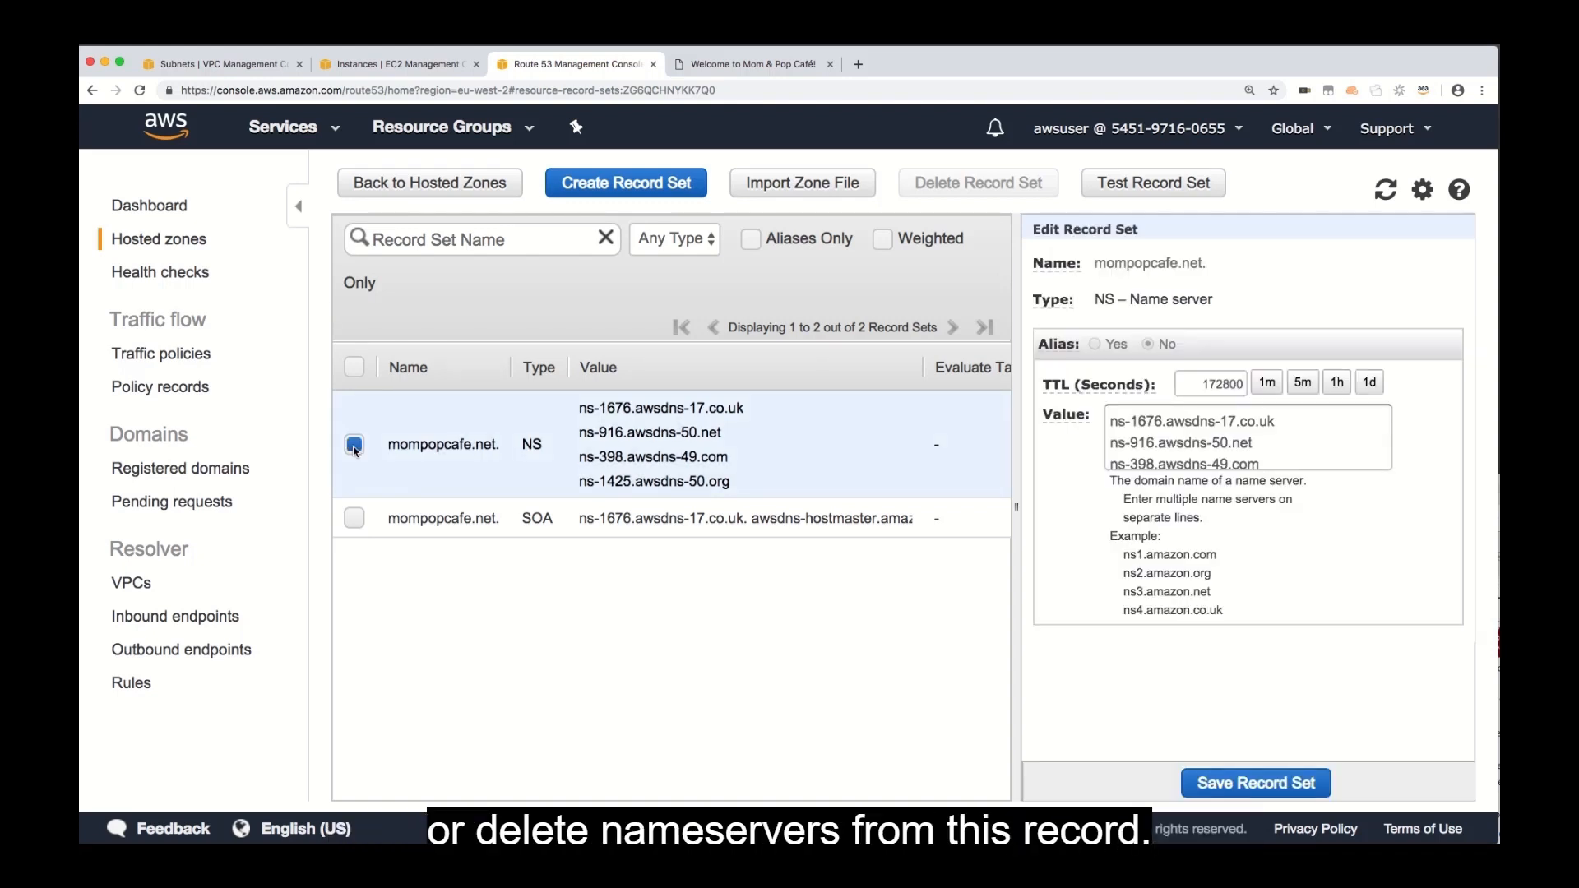
left_click(355, 518)
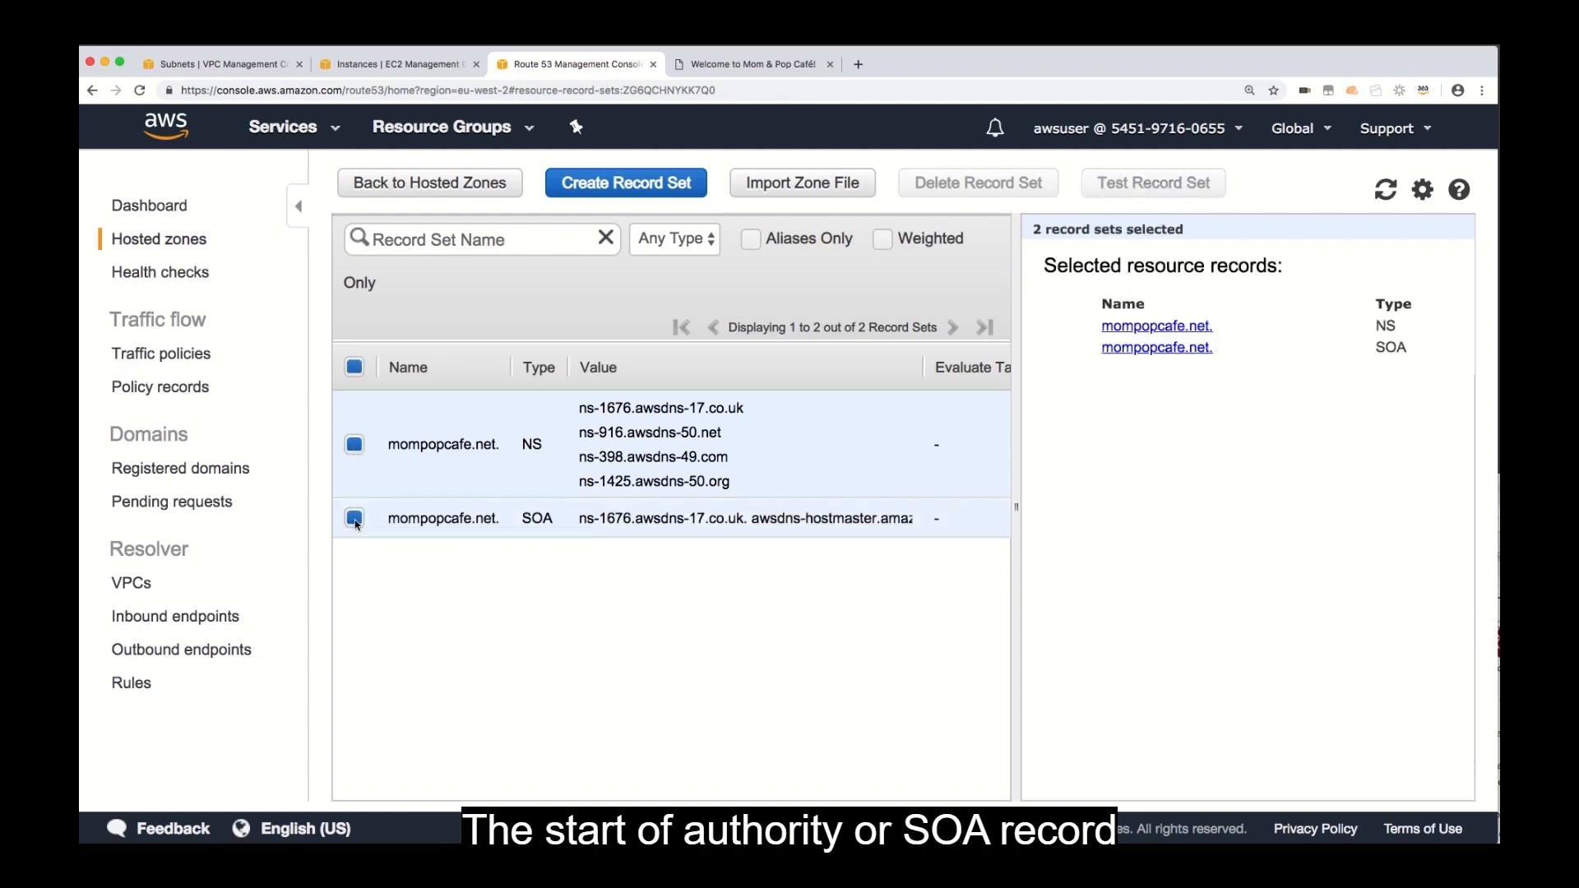
left_click(355, 446)
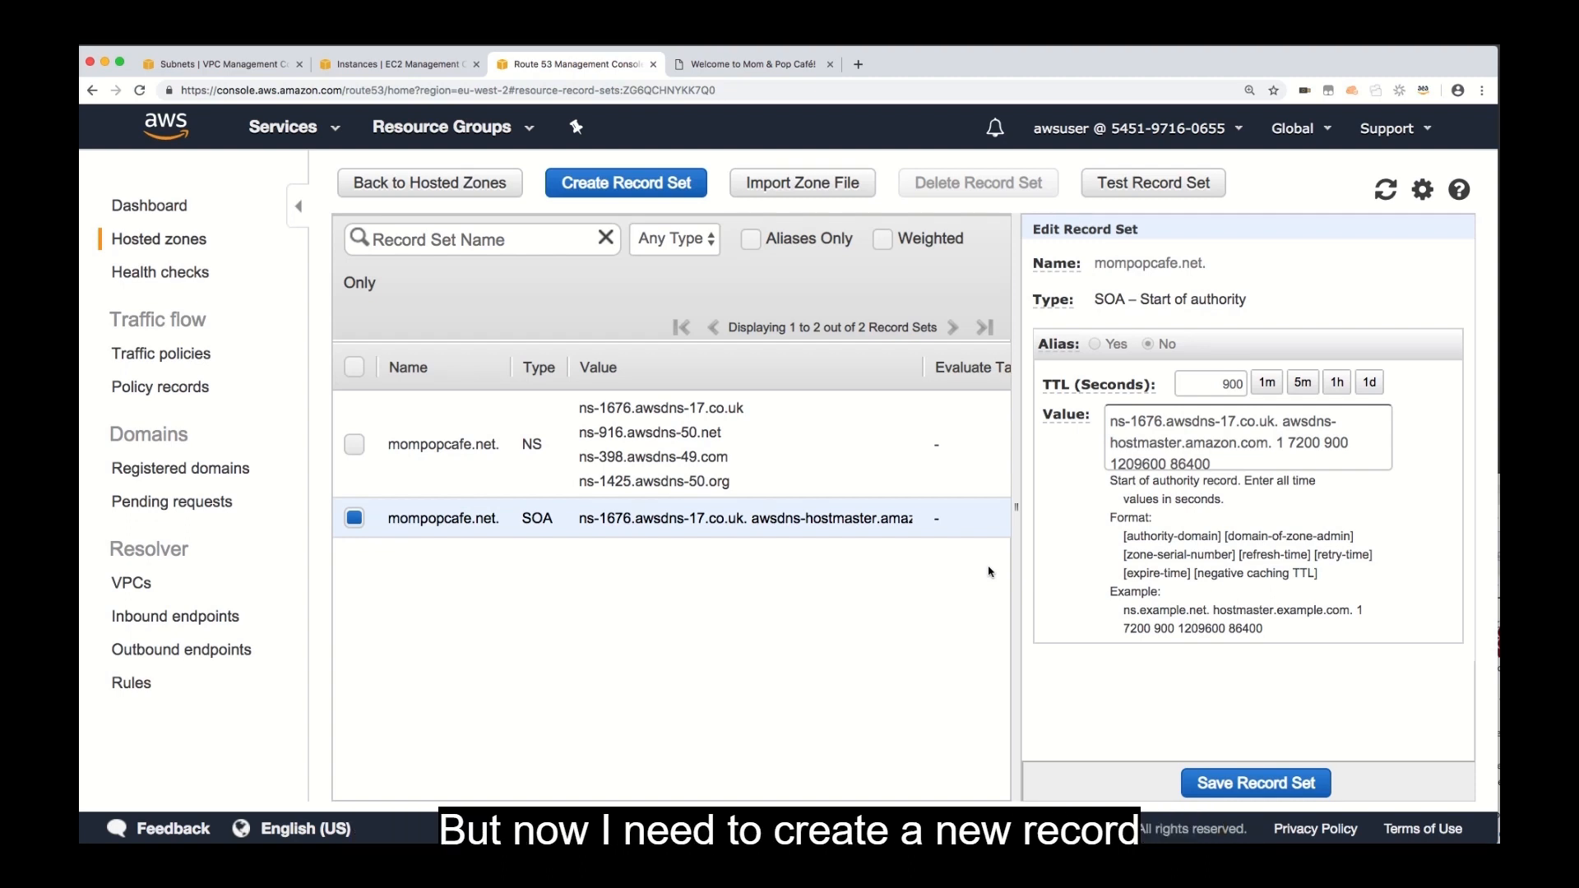
Start a new A – IPv4 address record set named www with a TTL of 15 seconds.
left_click(656, 190)
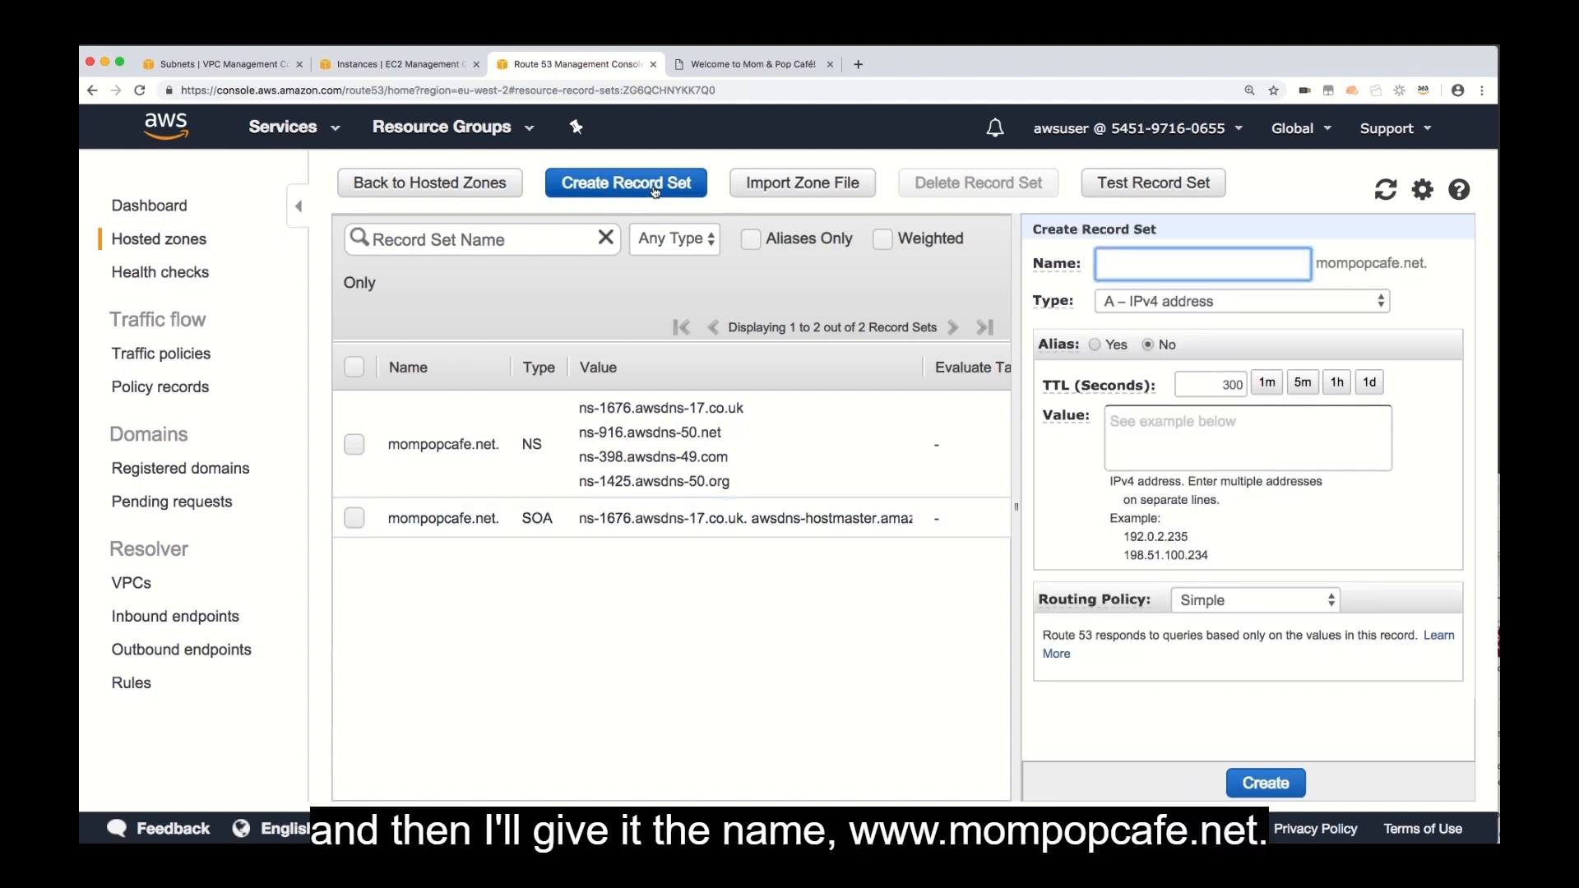
type("www")
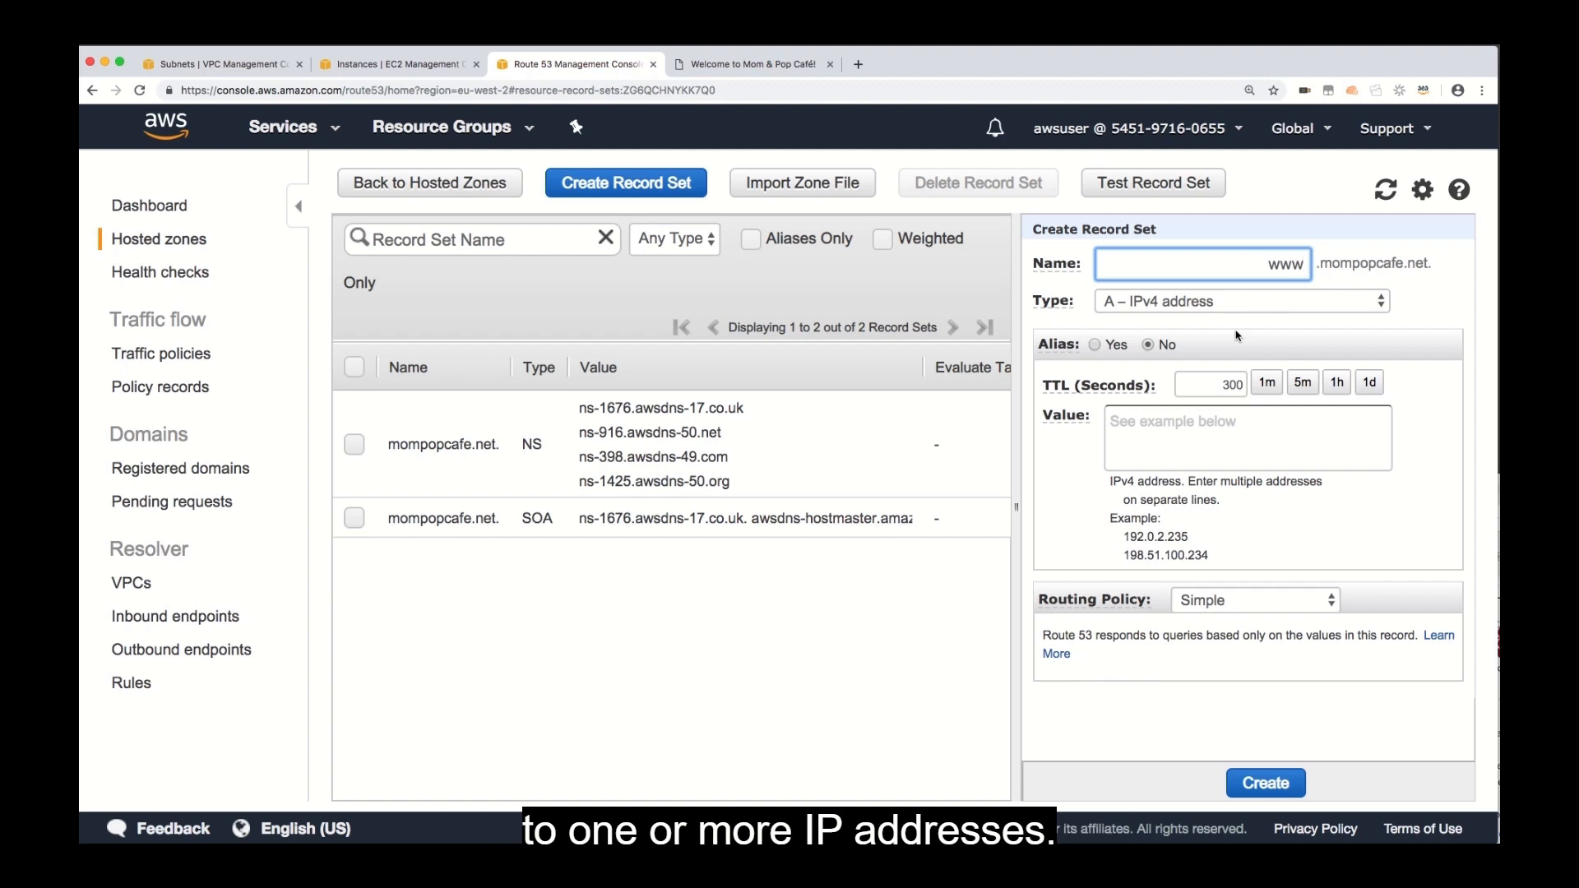
left_click_drag(1222, 384, 1252, 388)
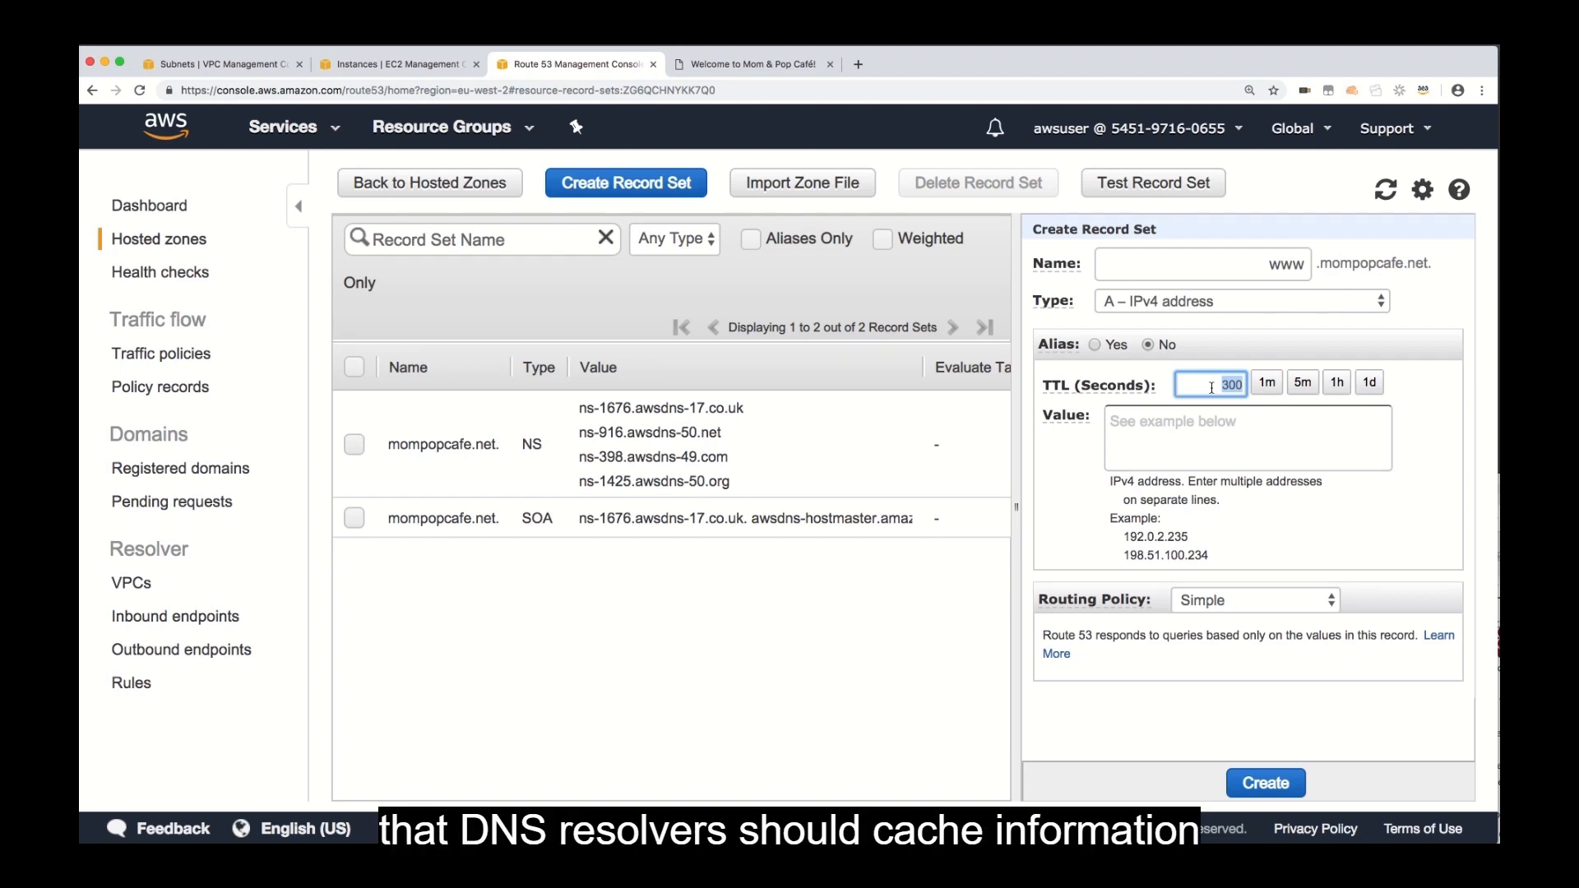
type("15")
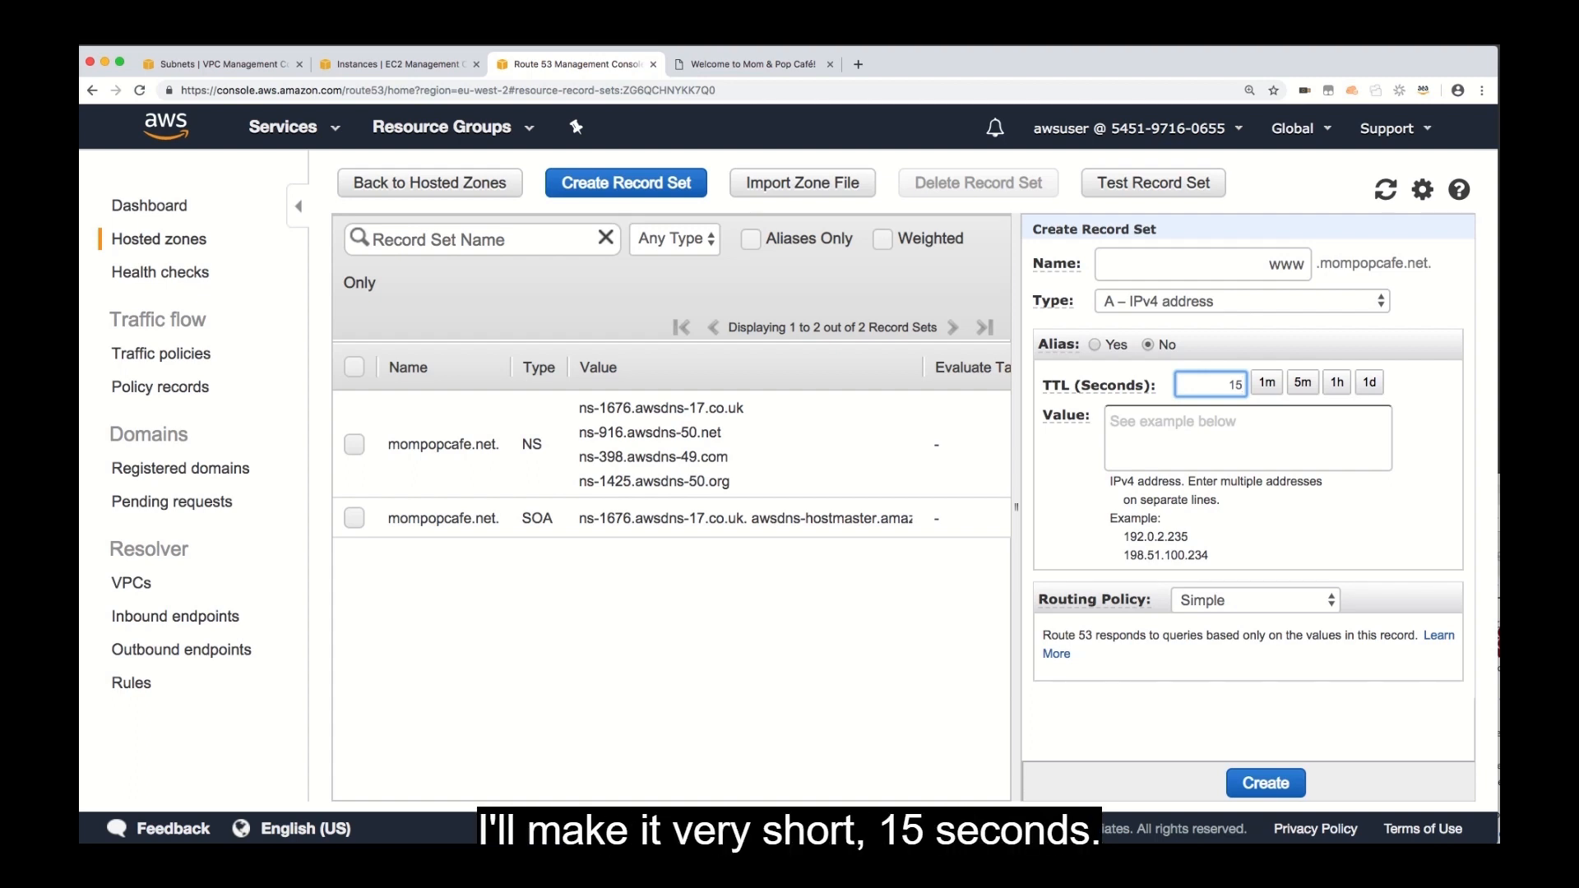
Copy mompopcafeserver's public IP, 35.176.158.233, from the EC2 instances page into the new record set's value.
left_click(1220, 423)
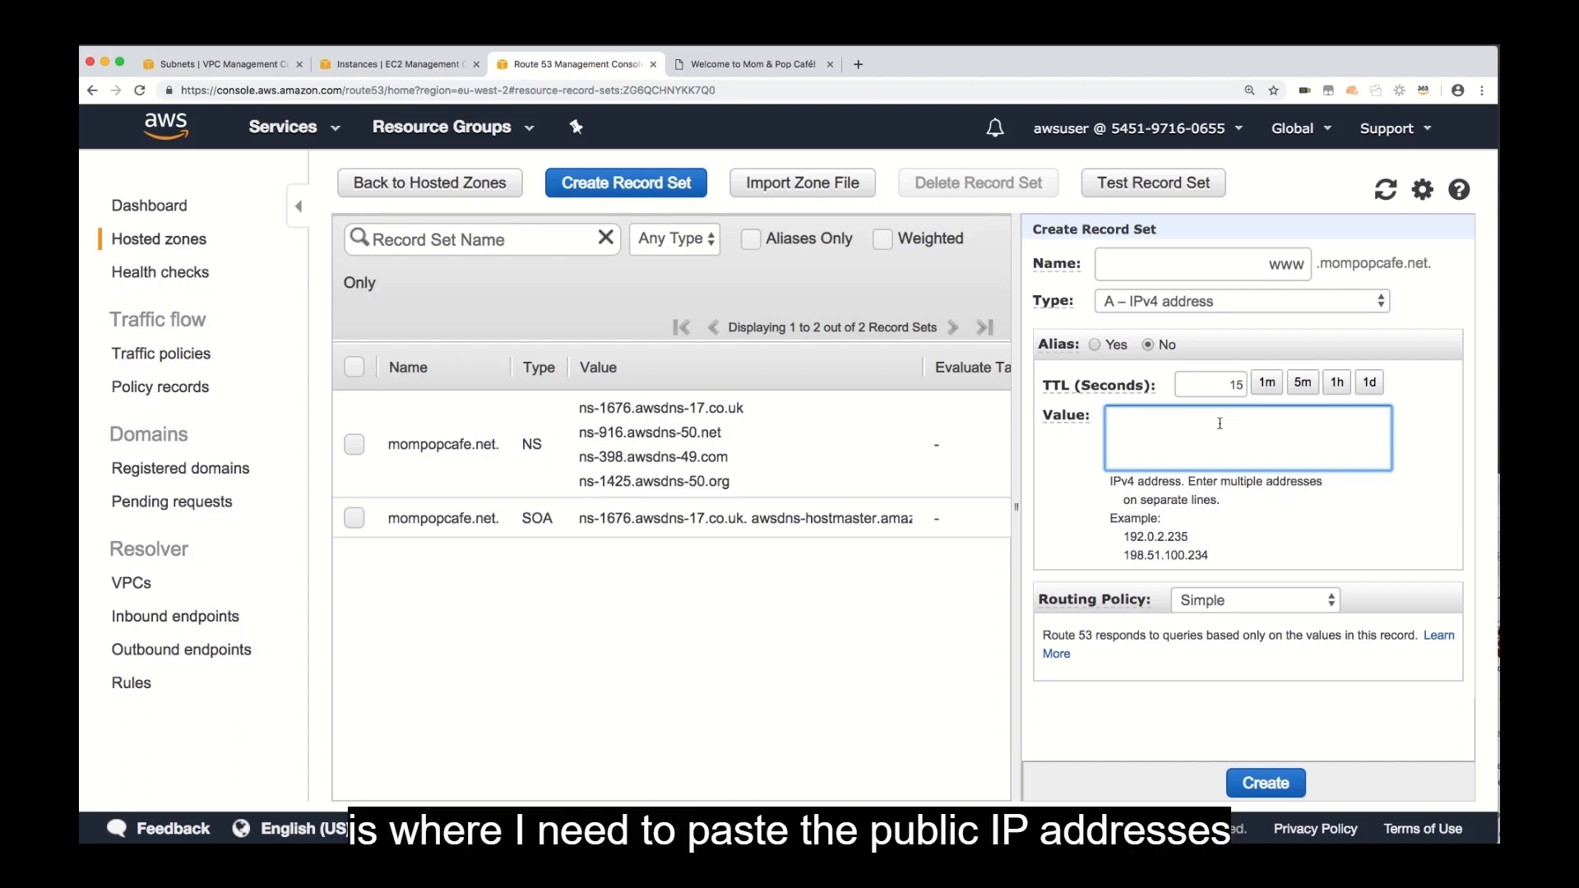
left_click(428, 66)
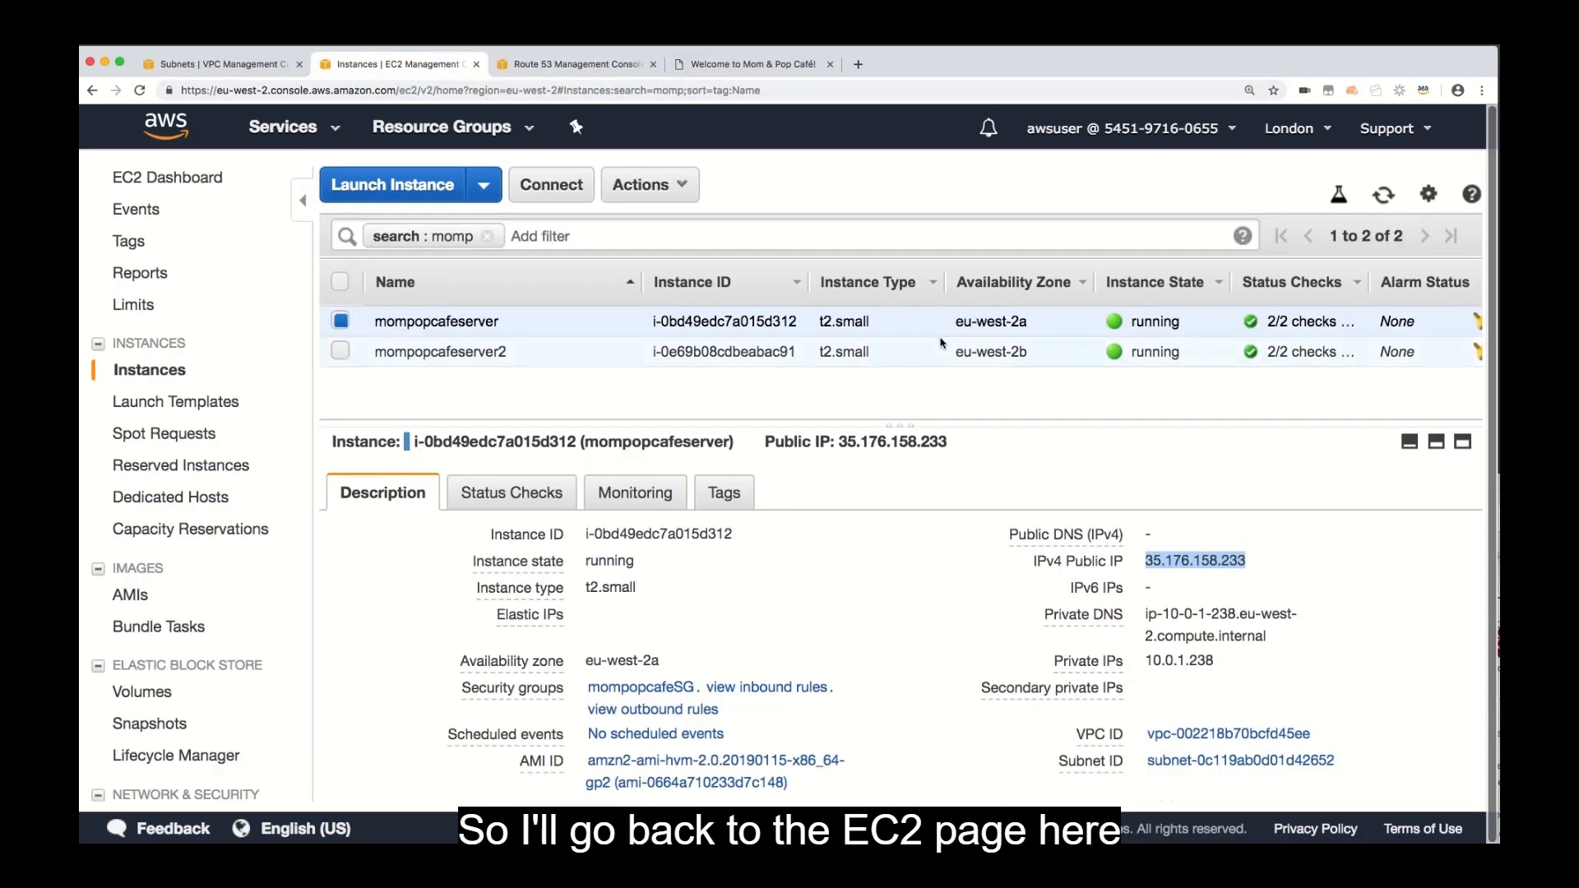
left_click(1263, 562)
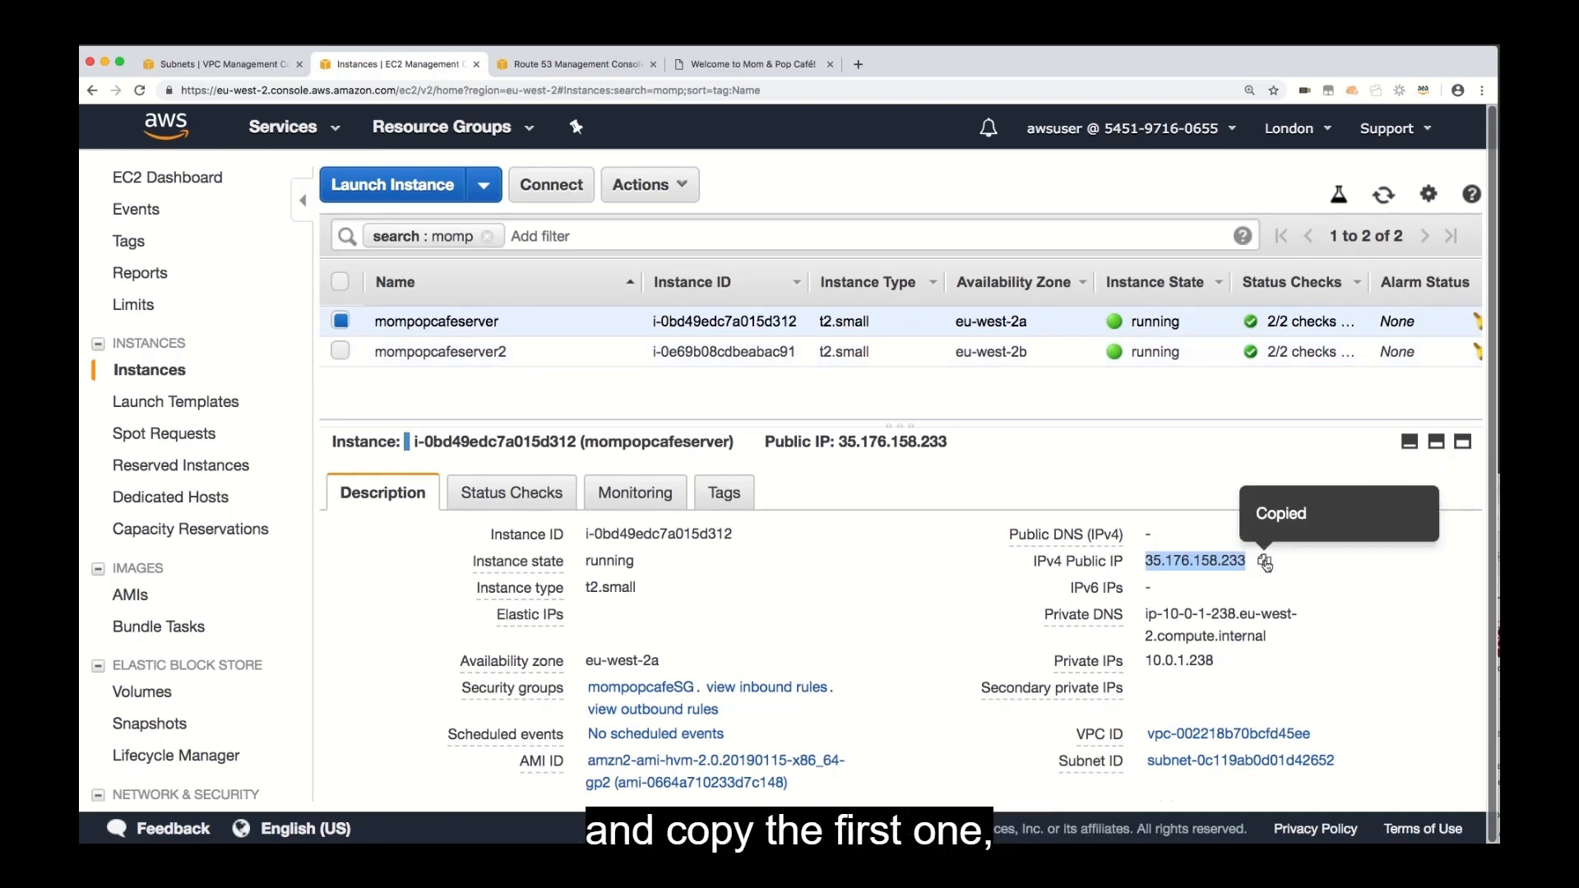
left_click(606, 66)
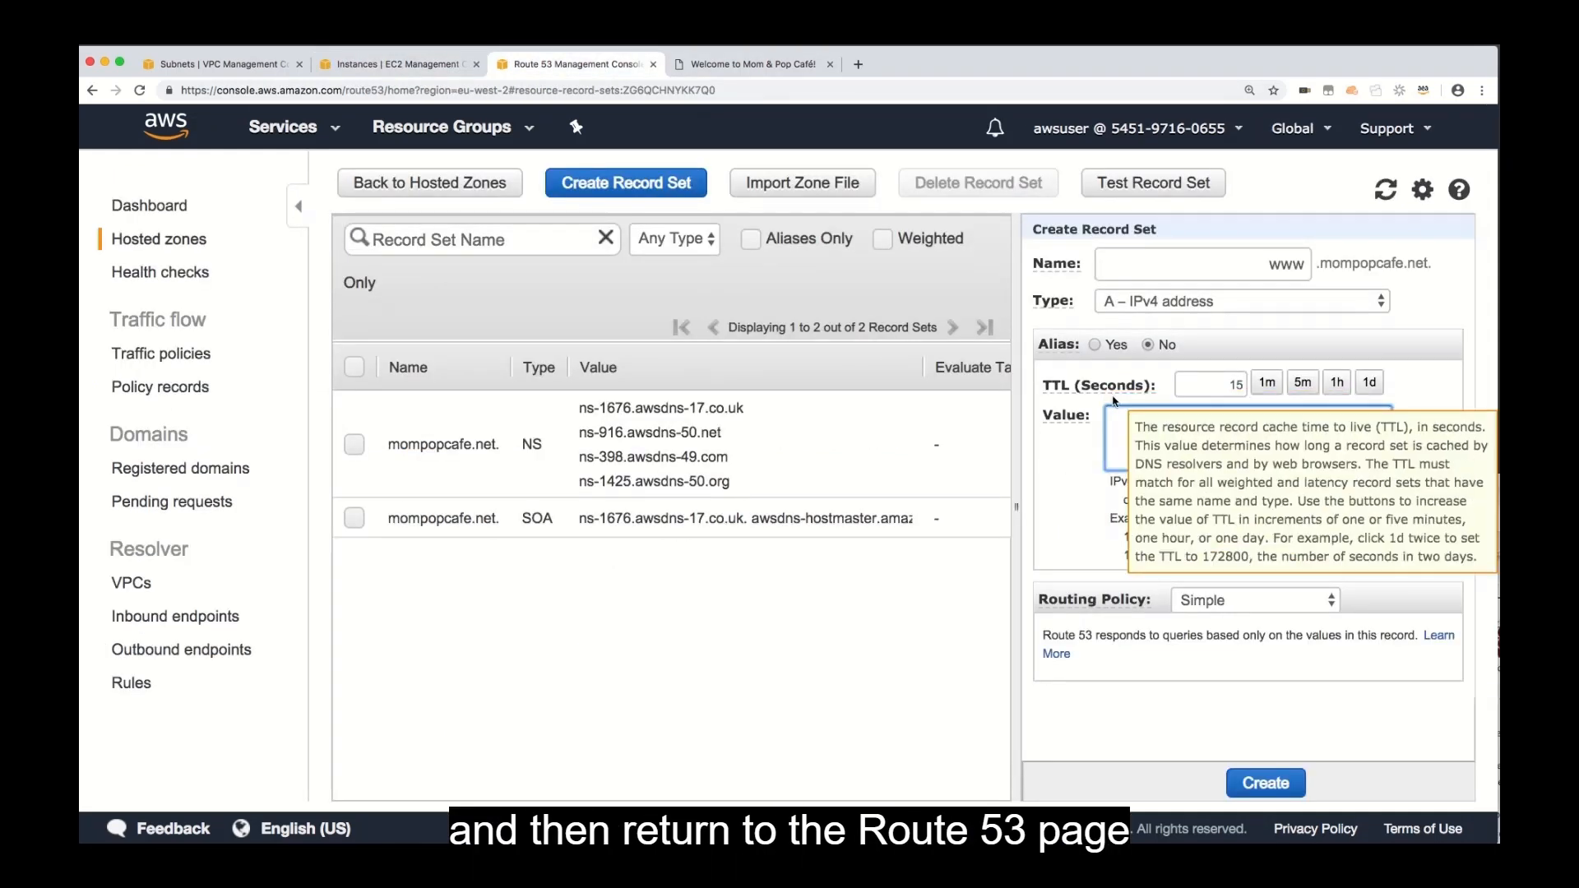
key("super+v")
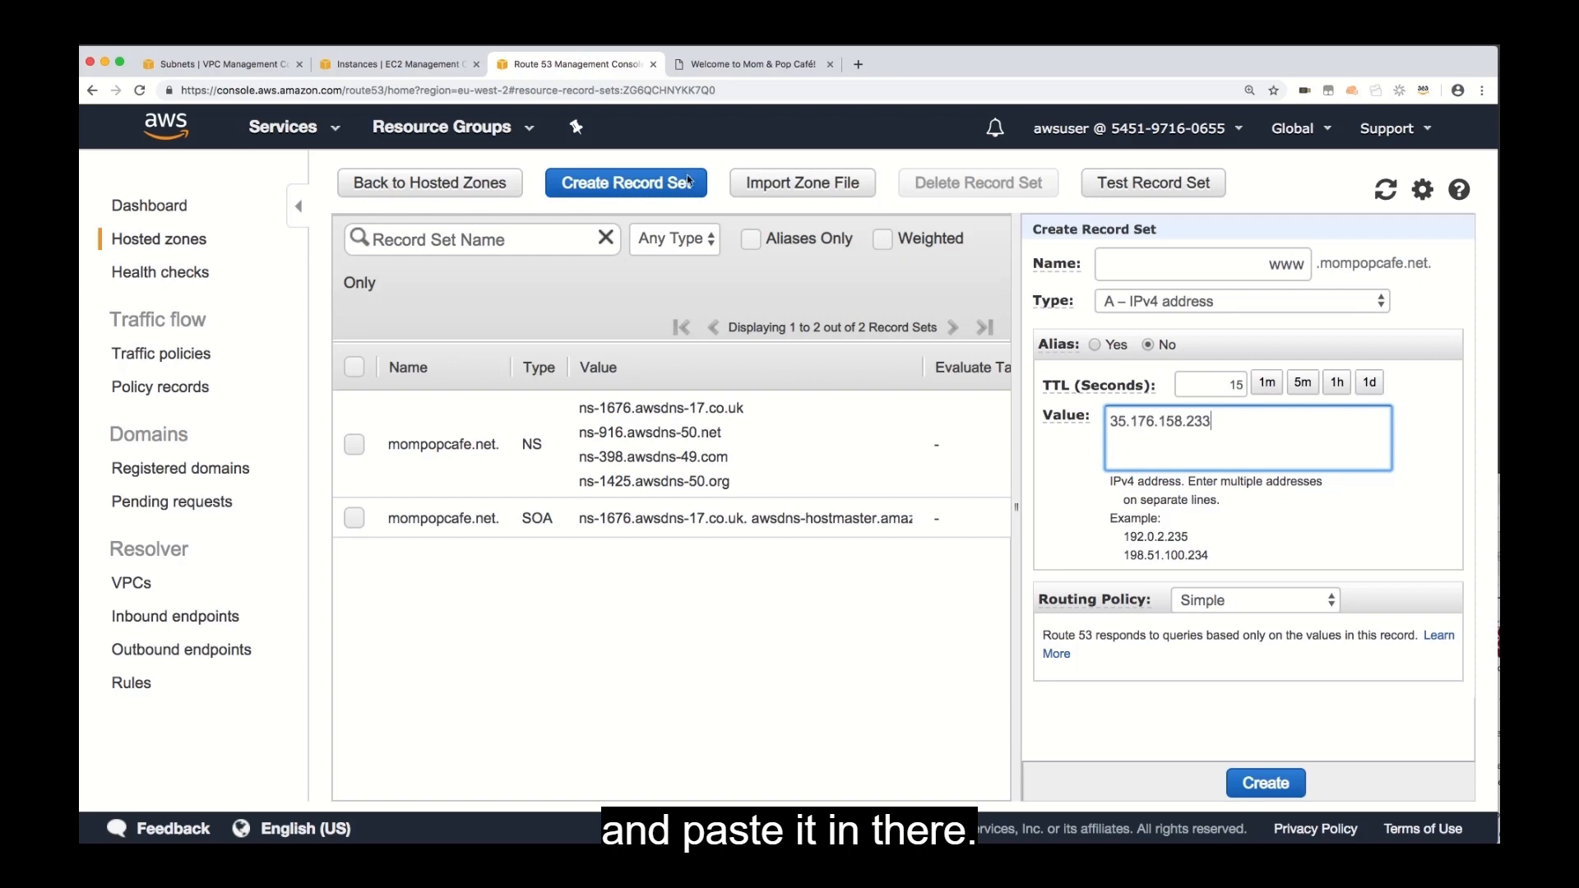
Add mompopcafeserver2's public IP, 18.130.214.161, as a second line in the www record set's value.
left_click(411, 64)
left_click(433, 354)
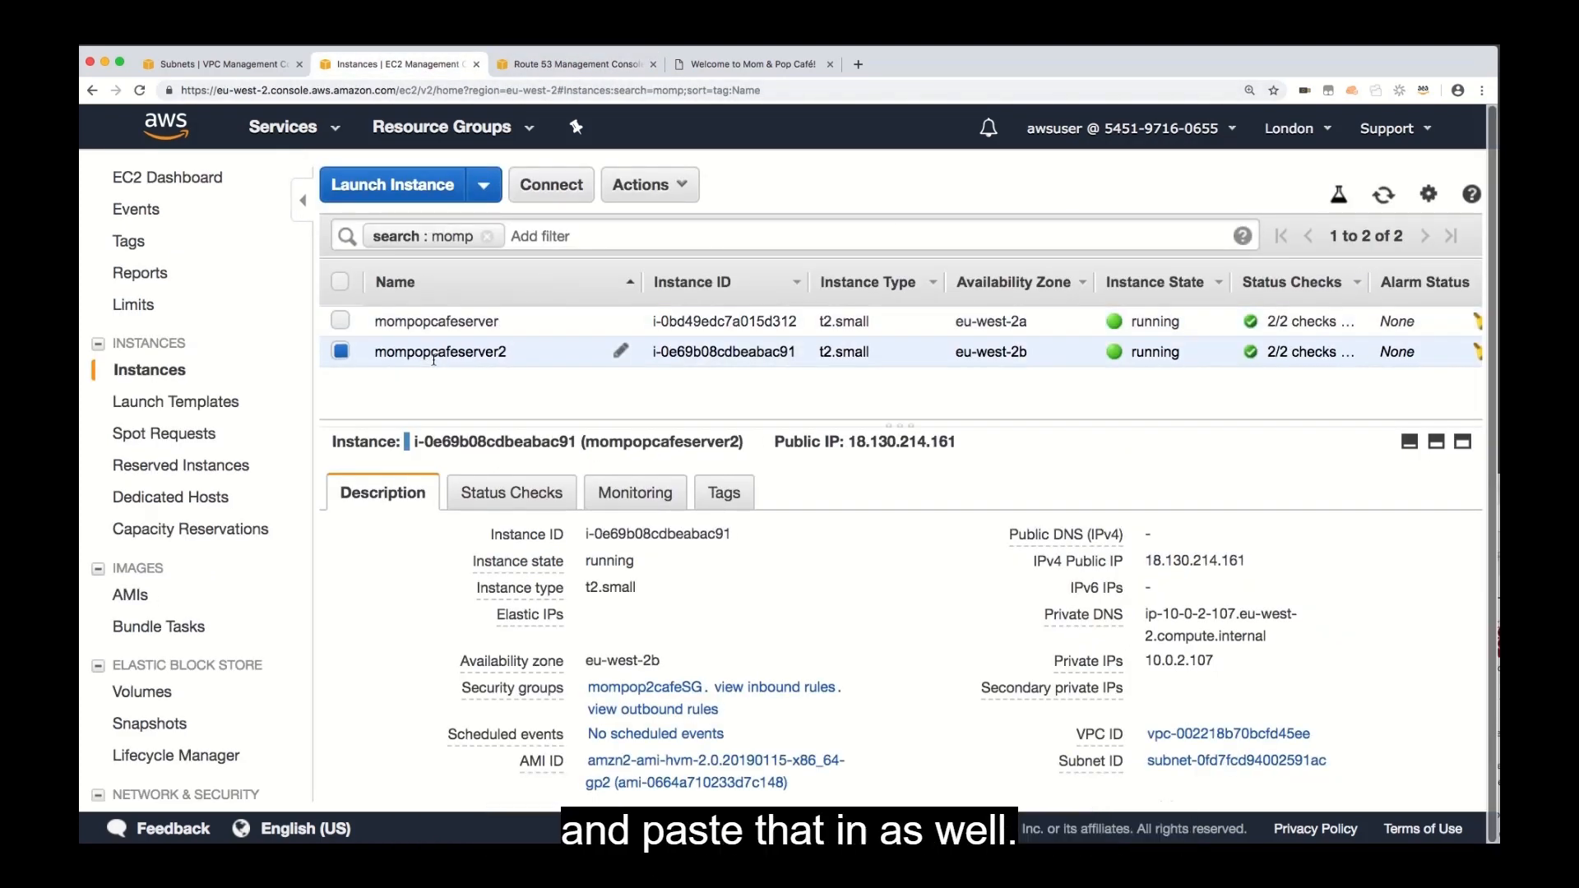
left_click(1264, 562)
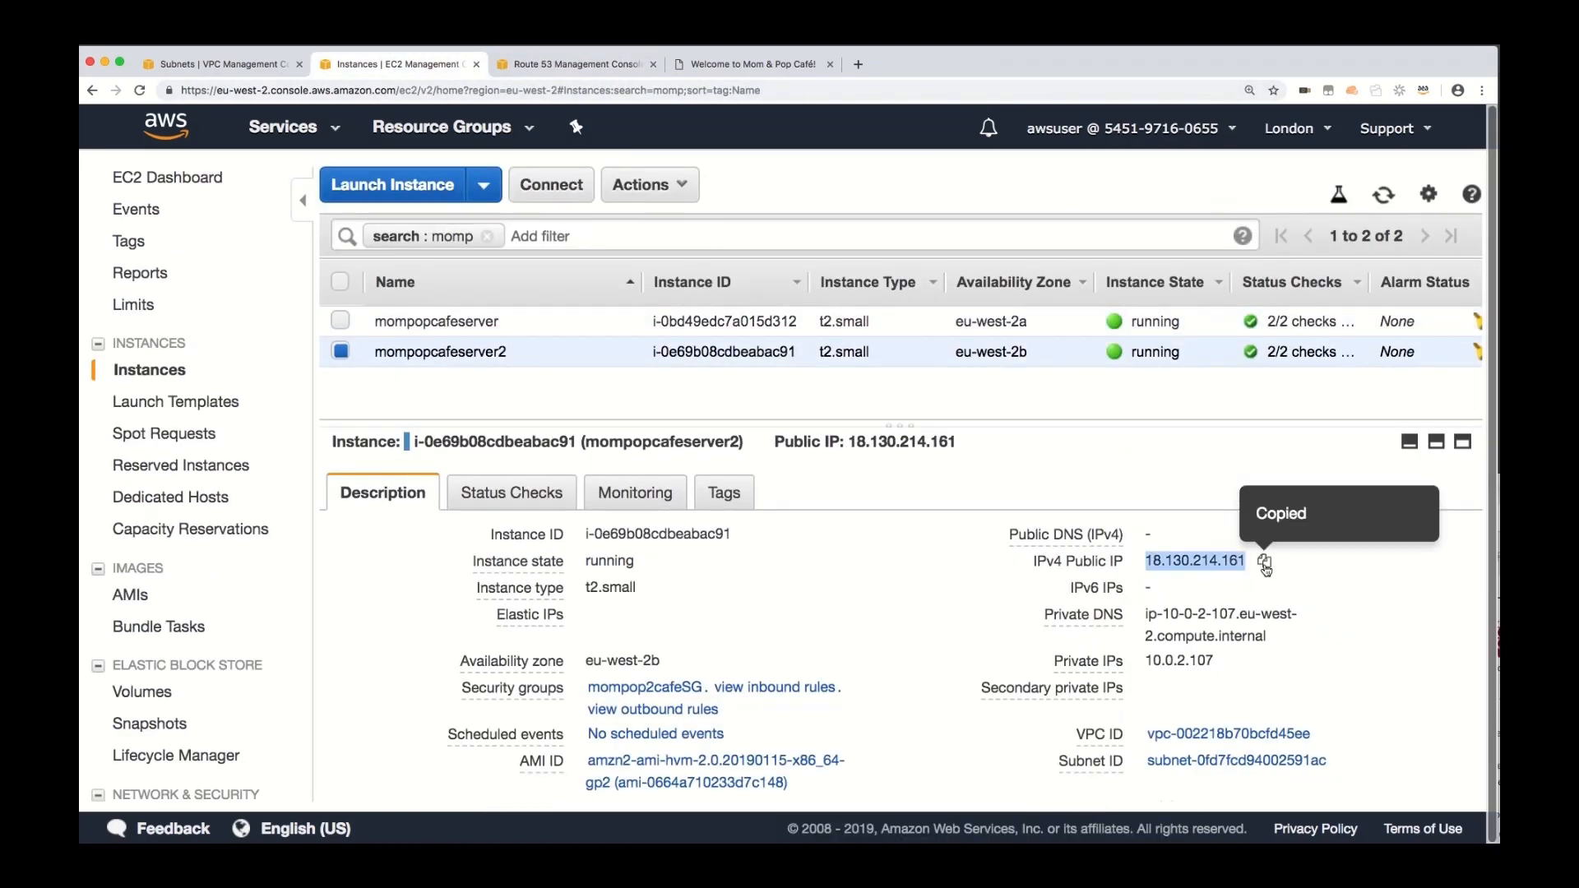
left_click(576, 64)
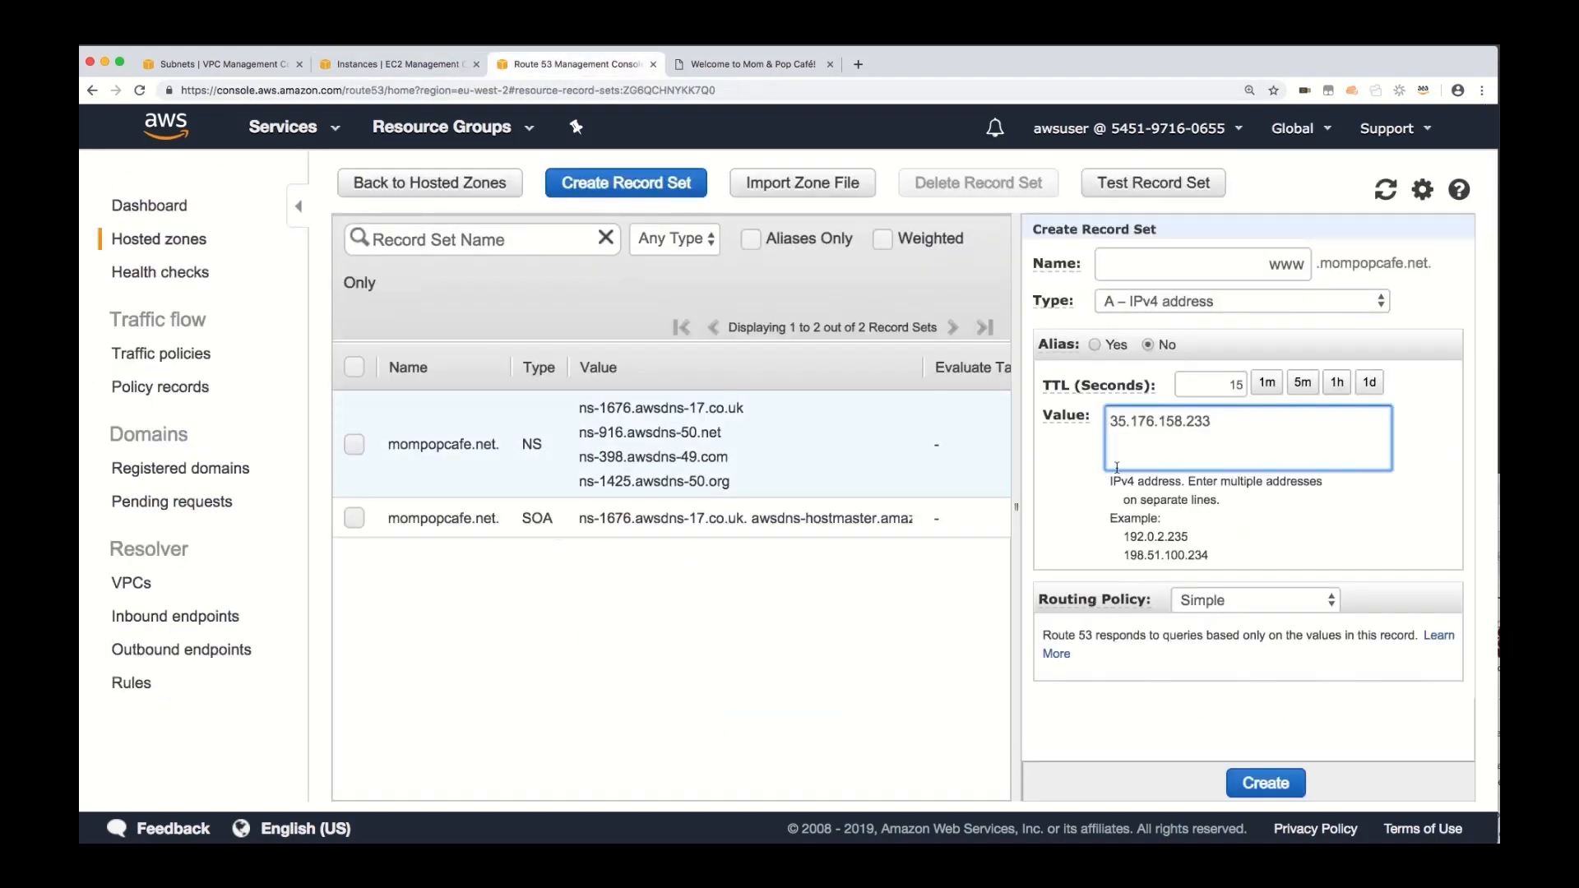
key("Return")
key("super+v")
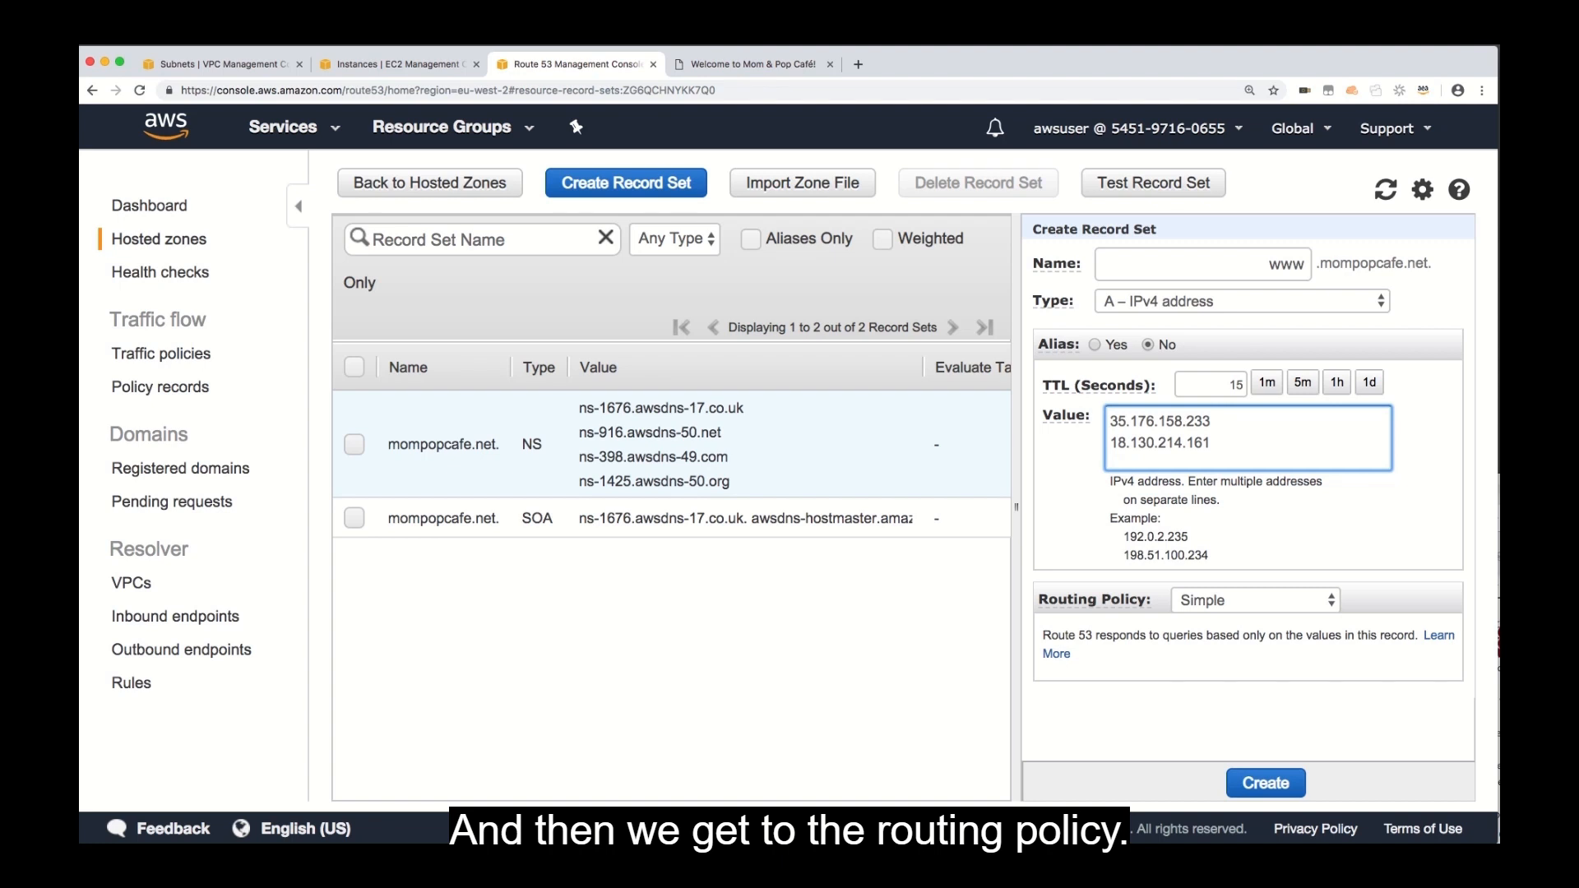
Create the www record set with the Simple routing policy, and select the new A record to show its details.
left_click(1266, 599)
left_click(1266, 601)
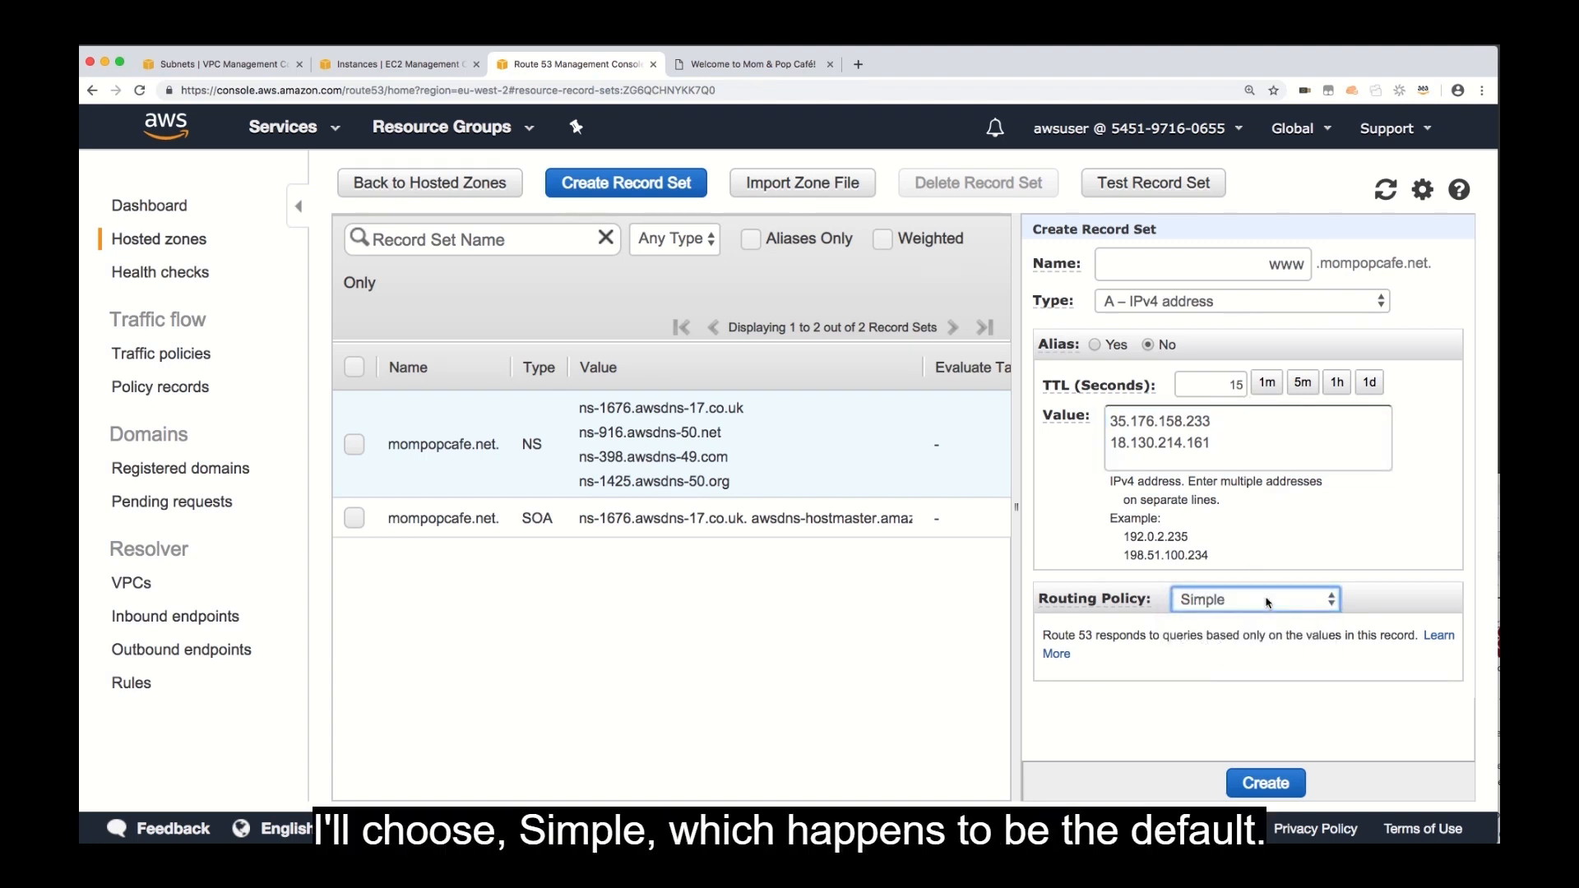
left_click(1266, 784)
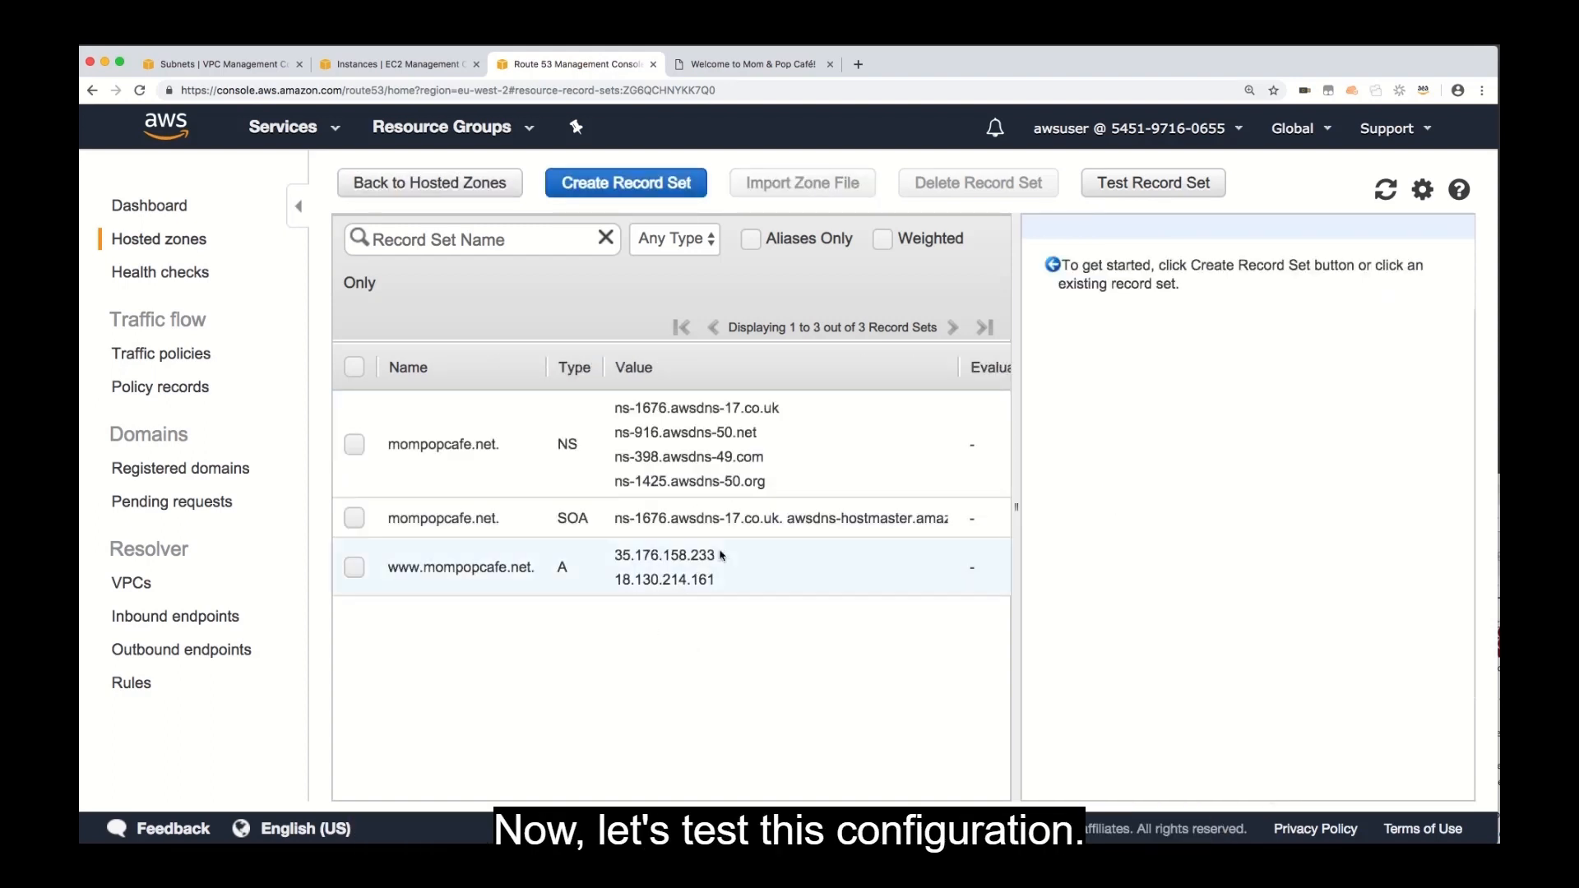
left_click(734, 566)
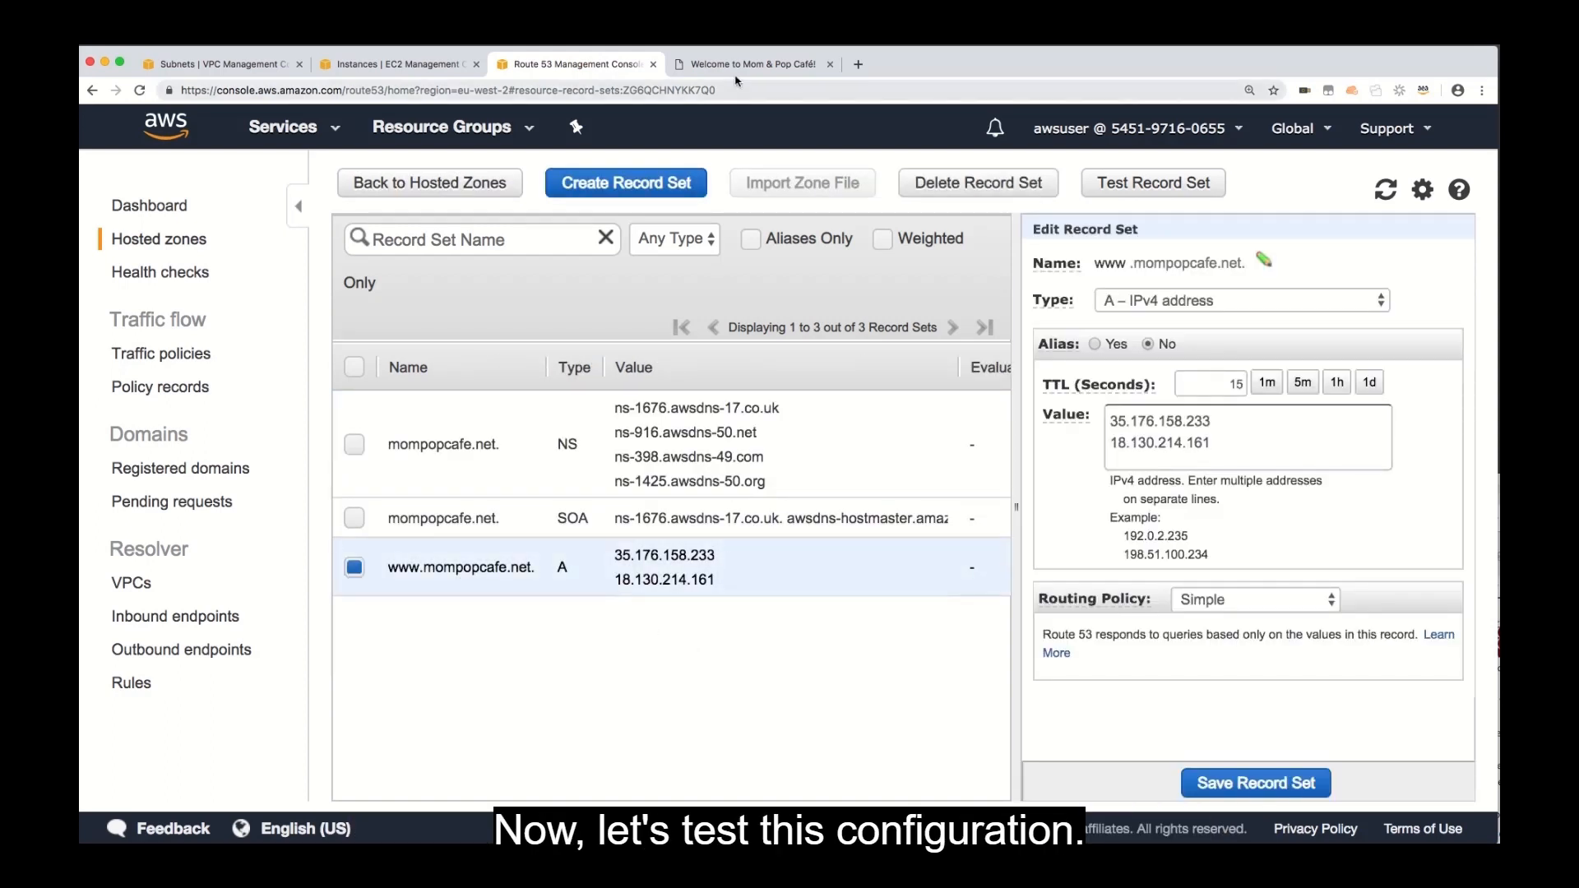
left_click(769, 64)
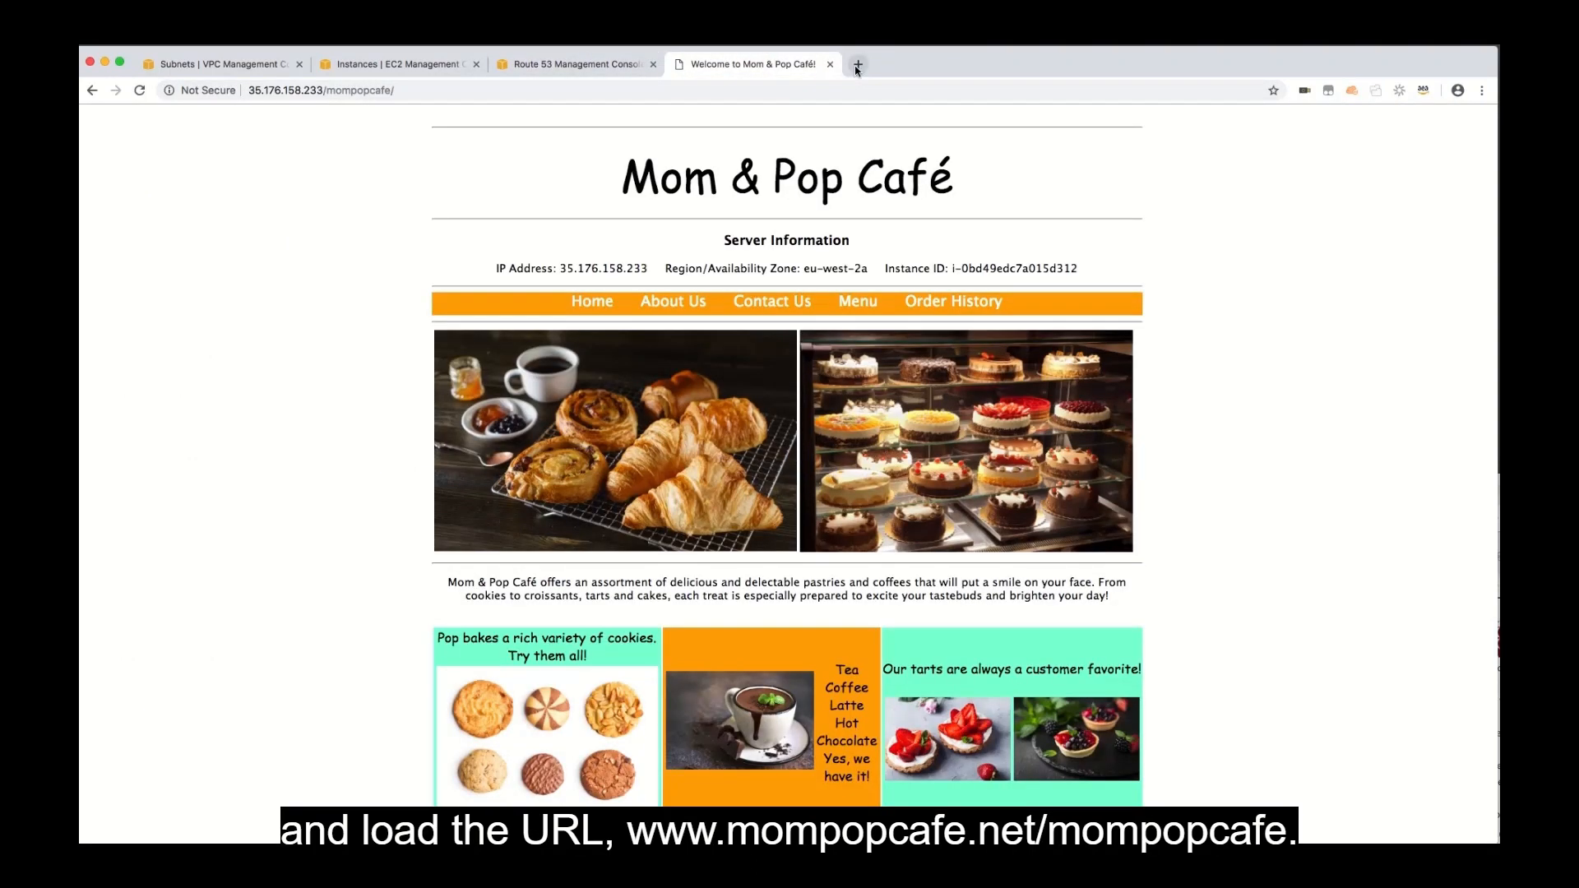
left_click_drag(322, 93, 212, 95)
type("www.")
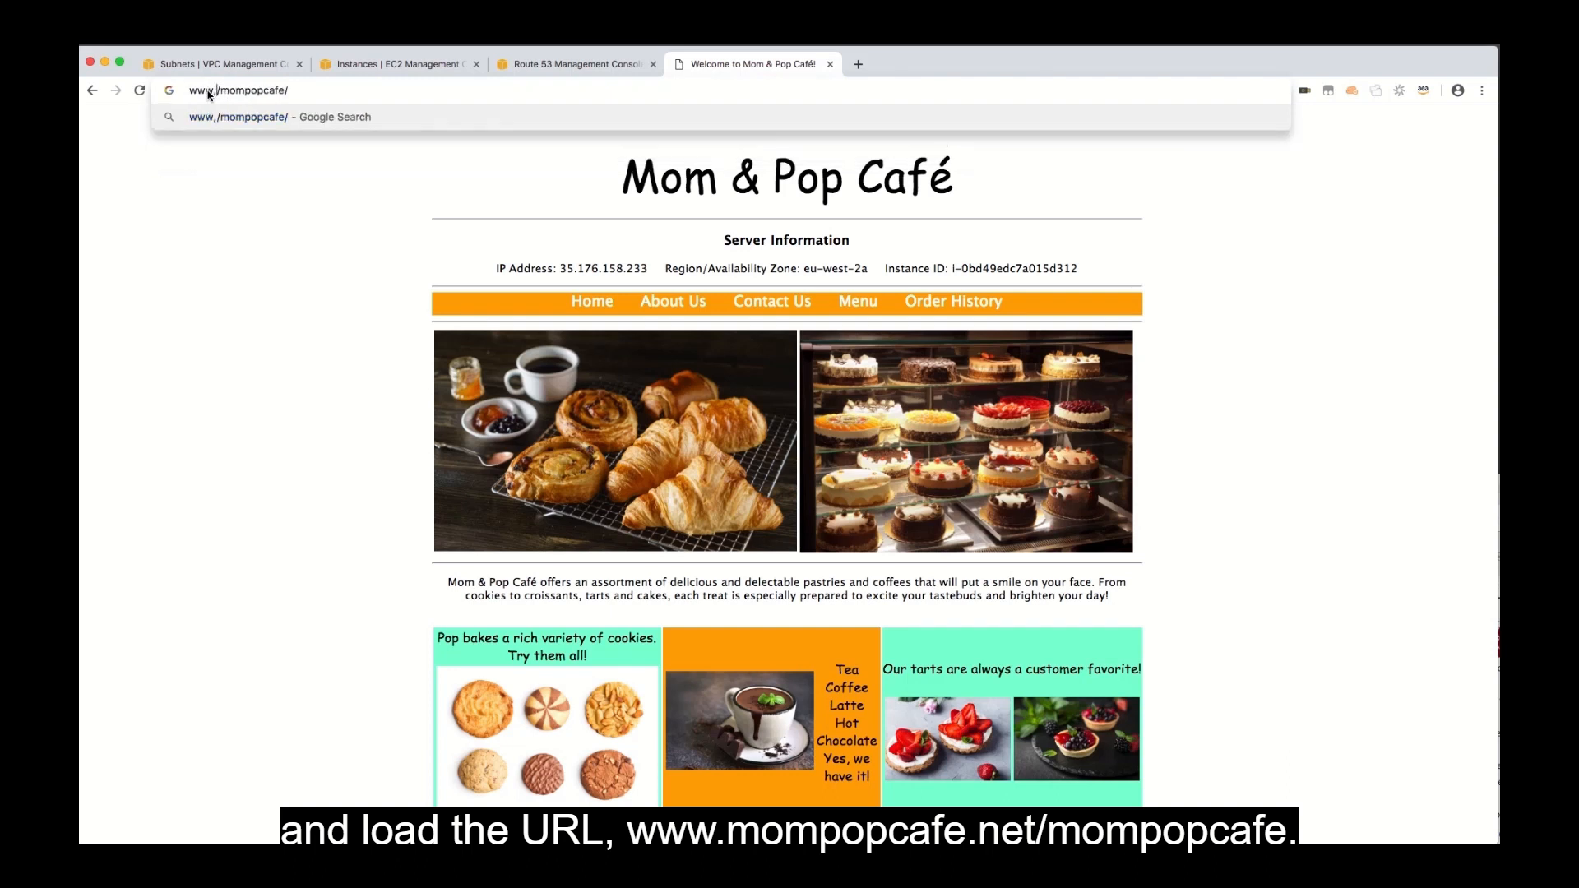
key("BackSpace")
type("m")
key("BackSpace")
type(".")
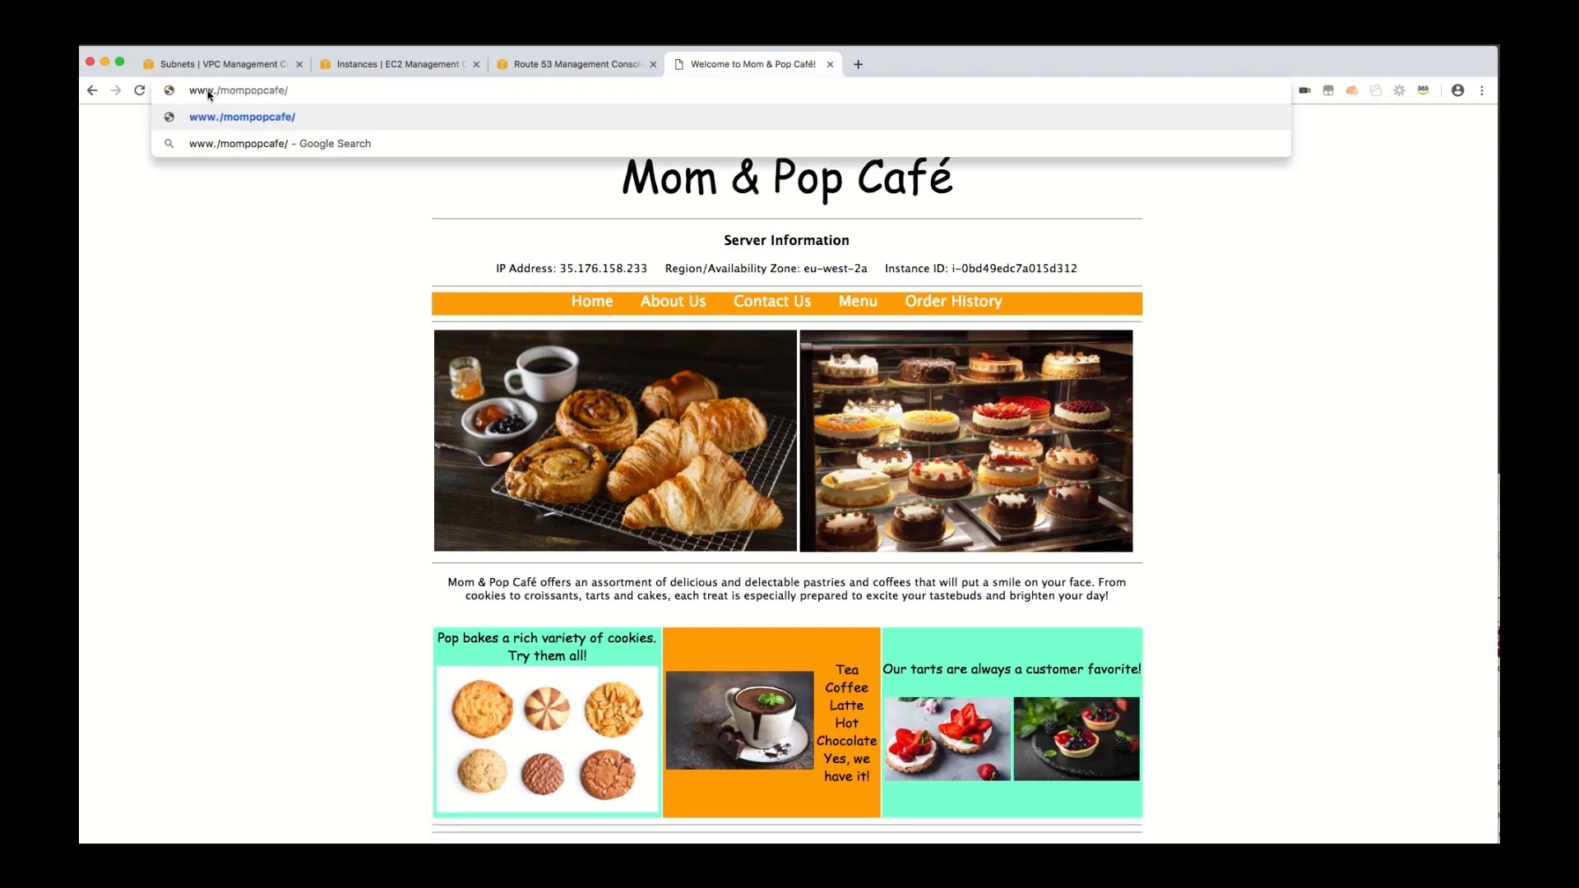
type("mompopcaf")
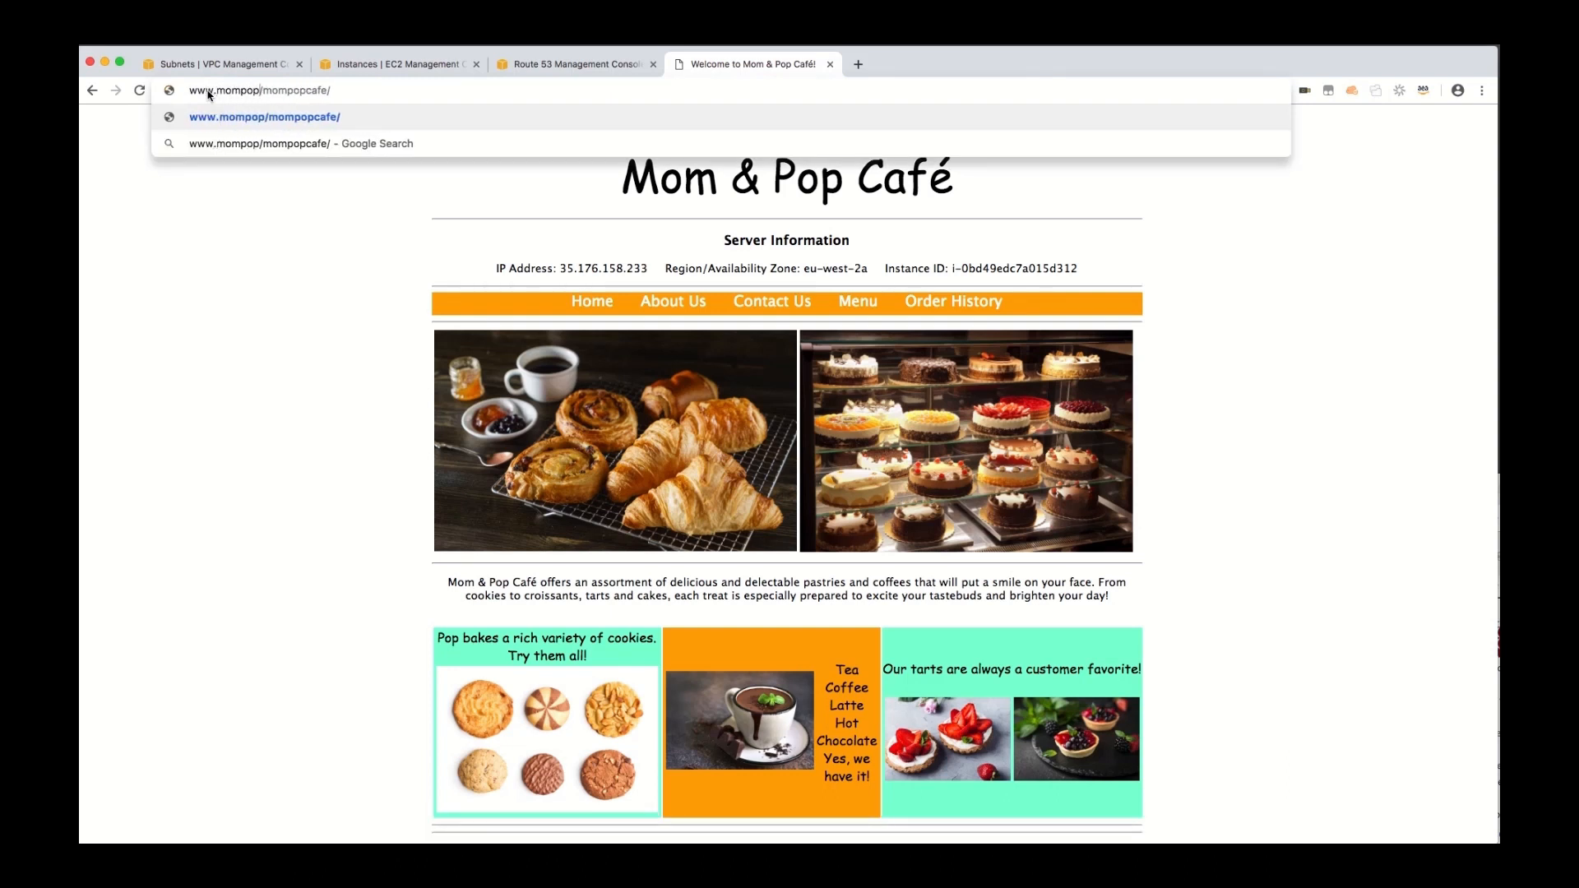
type("e")
type(".net")
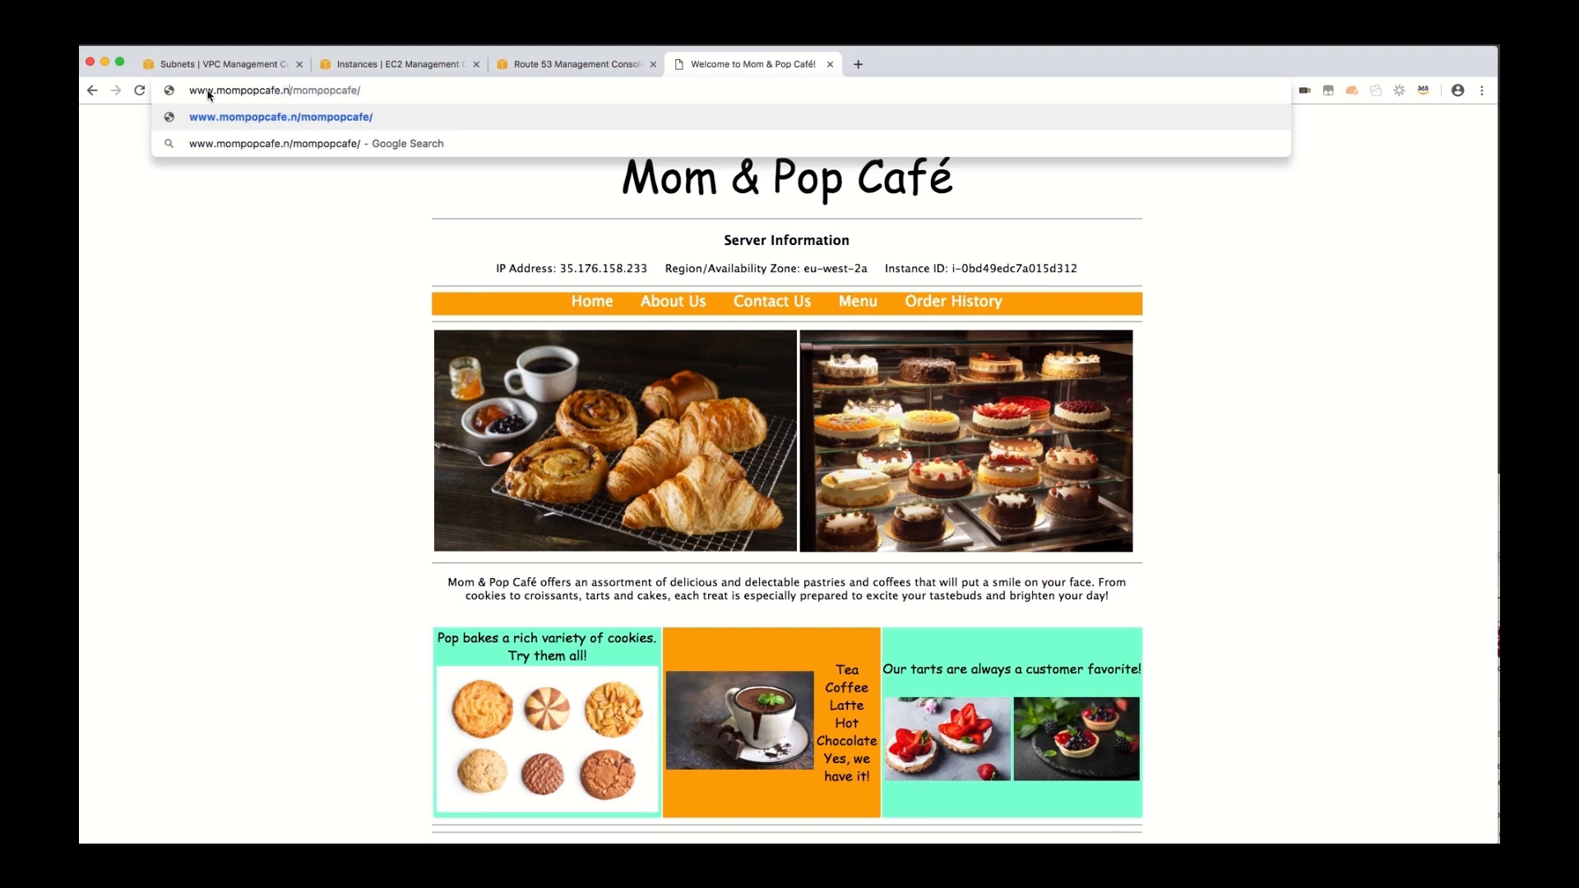
key("Return")
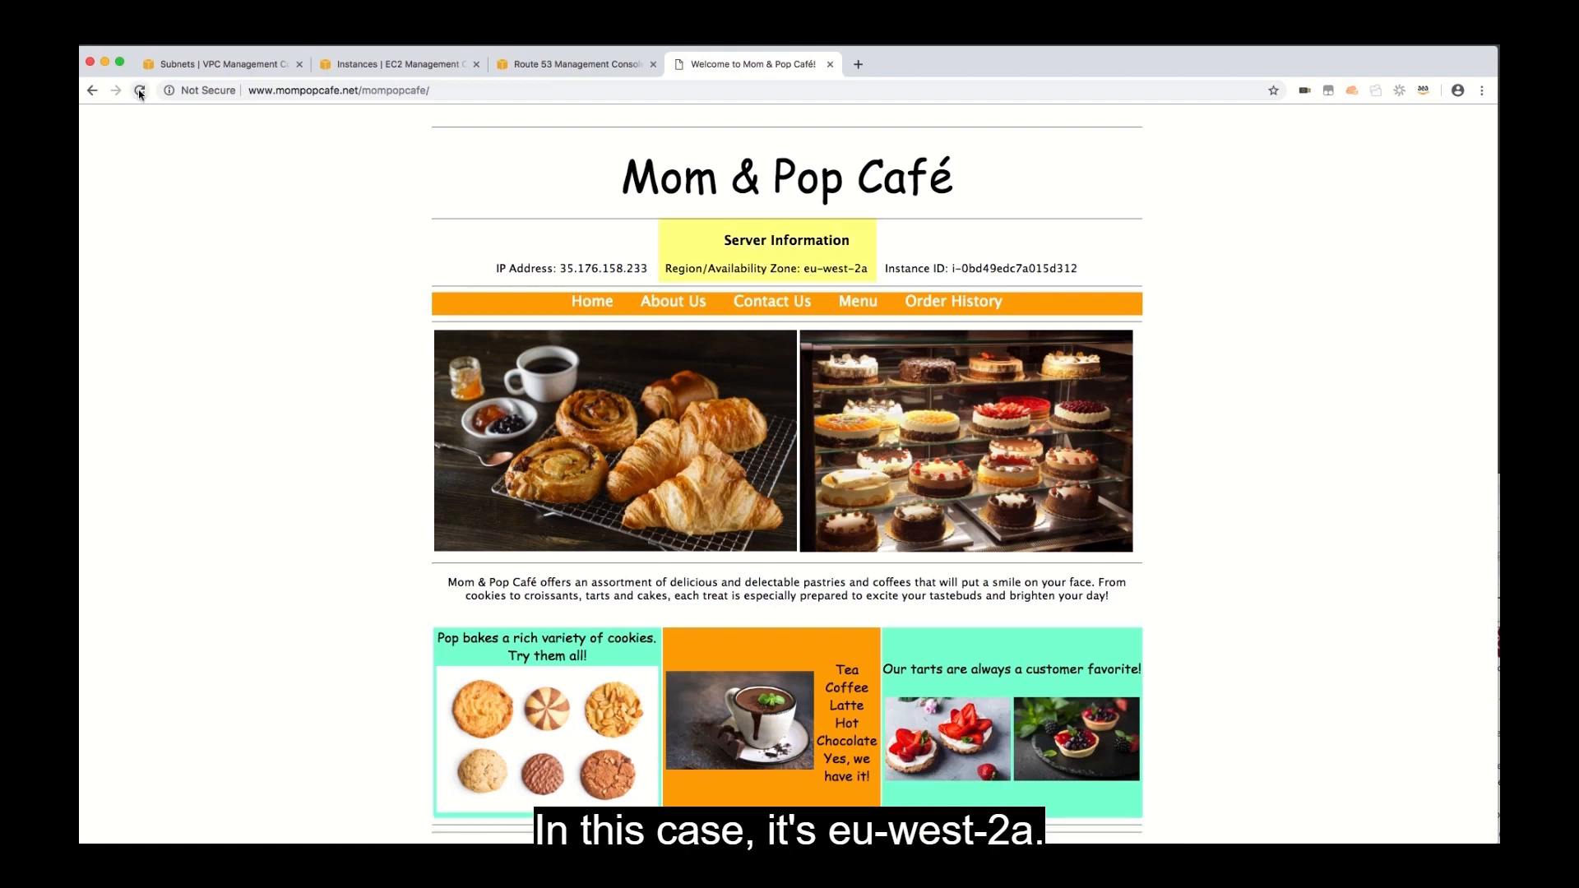
Reload the café page repeatedly to check which server and availability zone respond to the domain name.
left_click(140, 91)
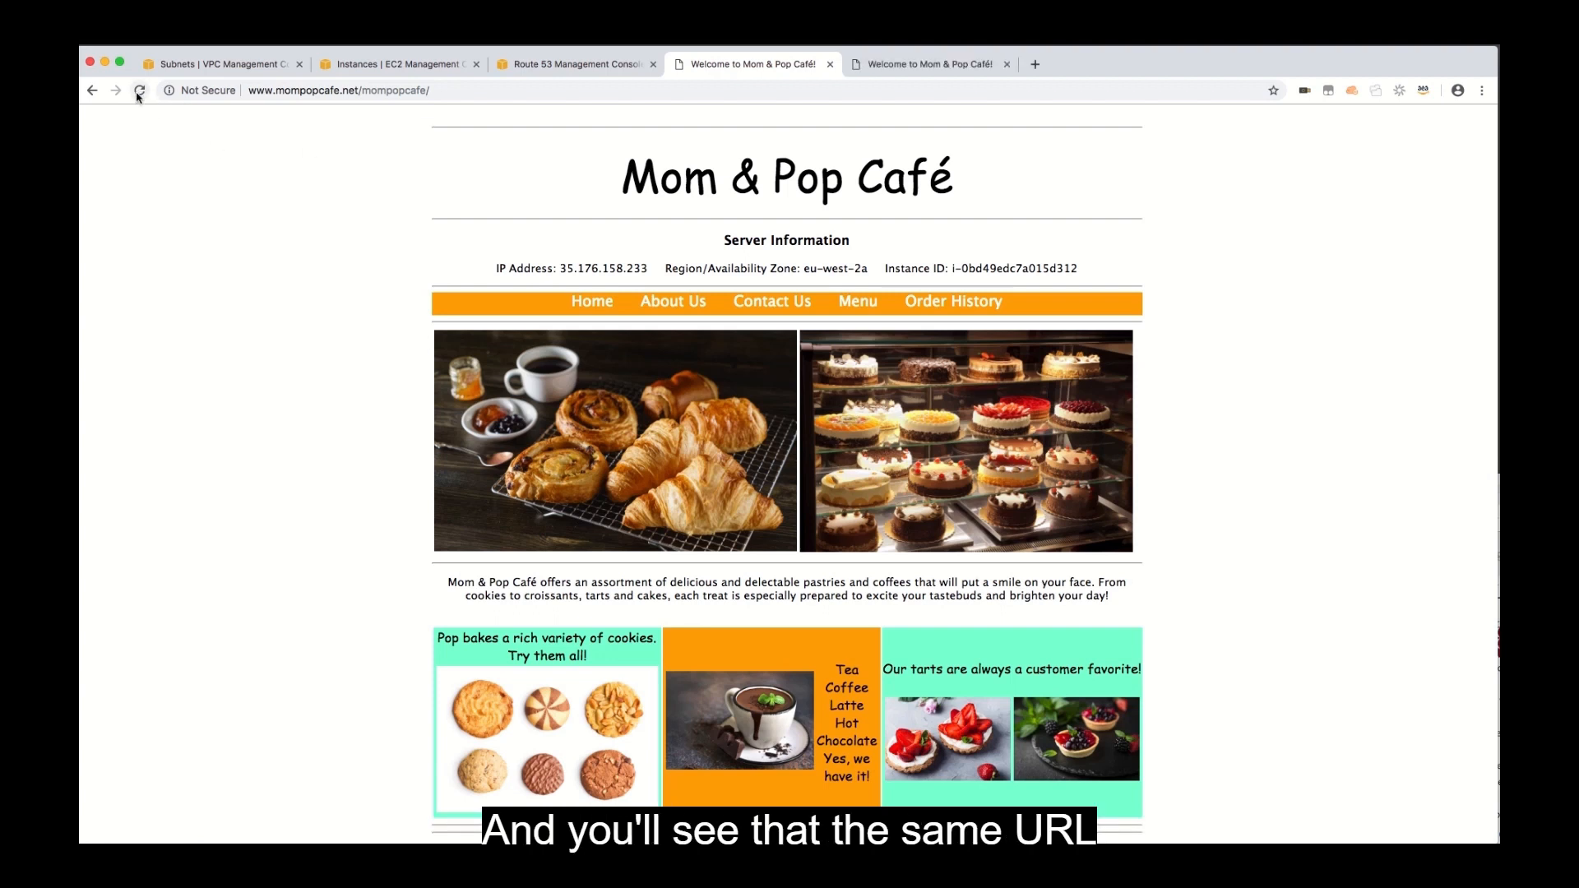
left_click(138, 93)
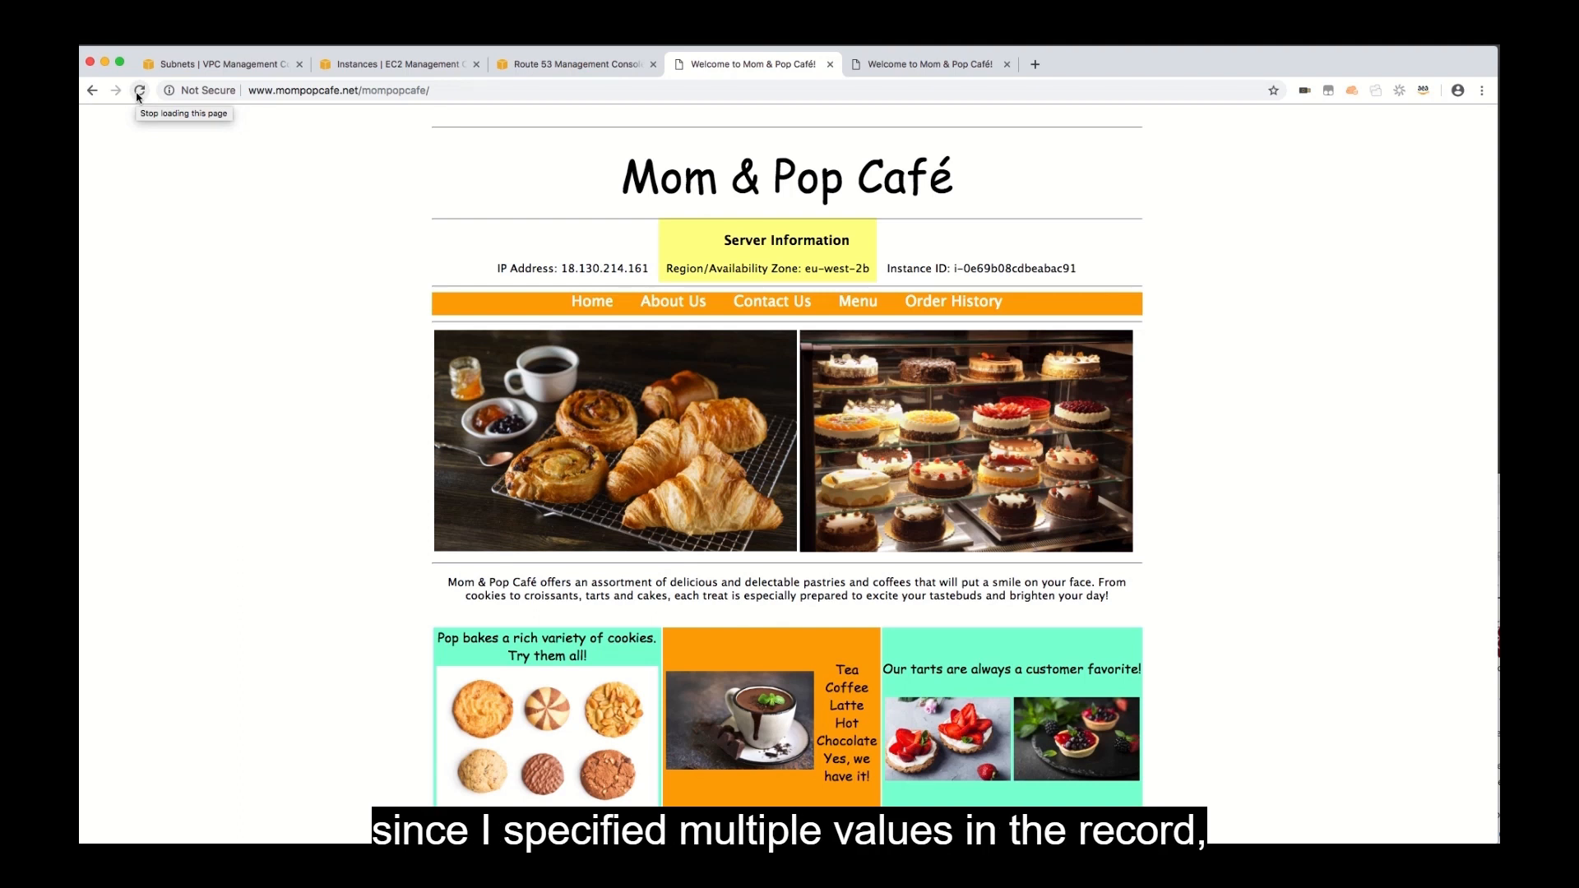
left_click(138, 93)
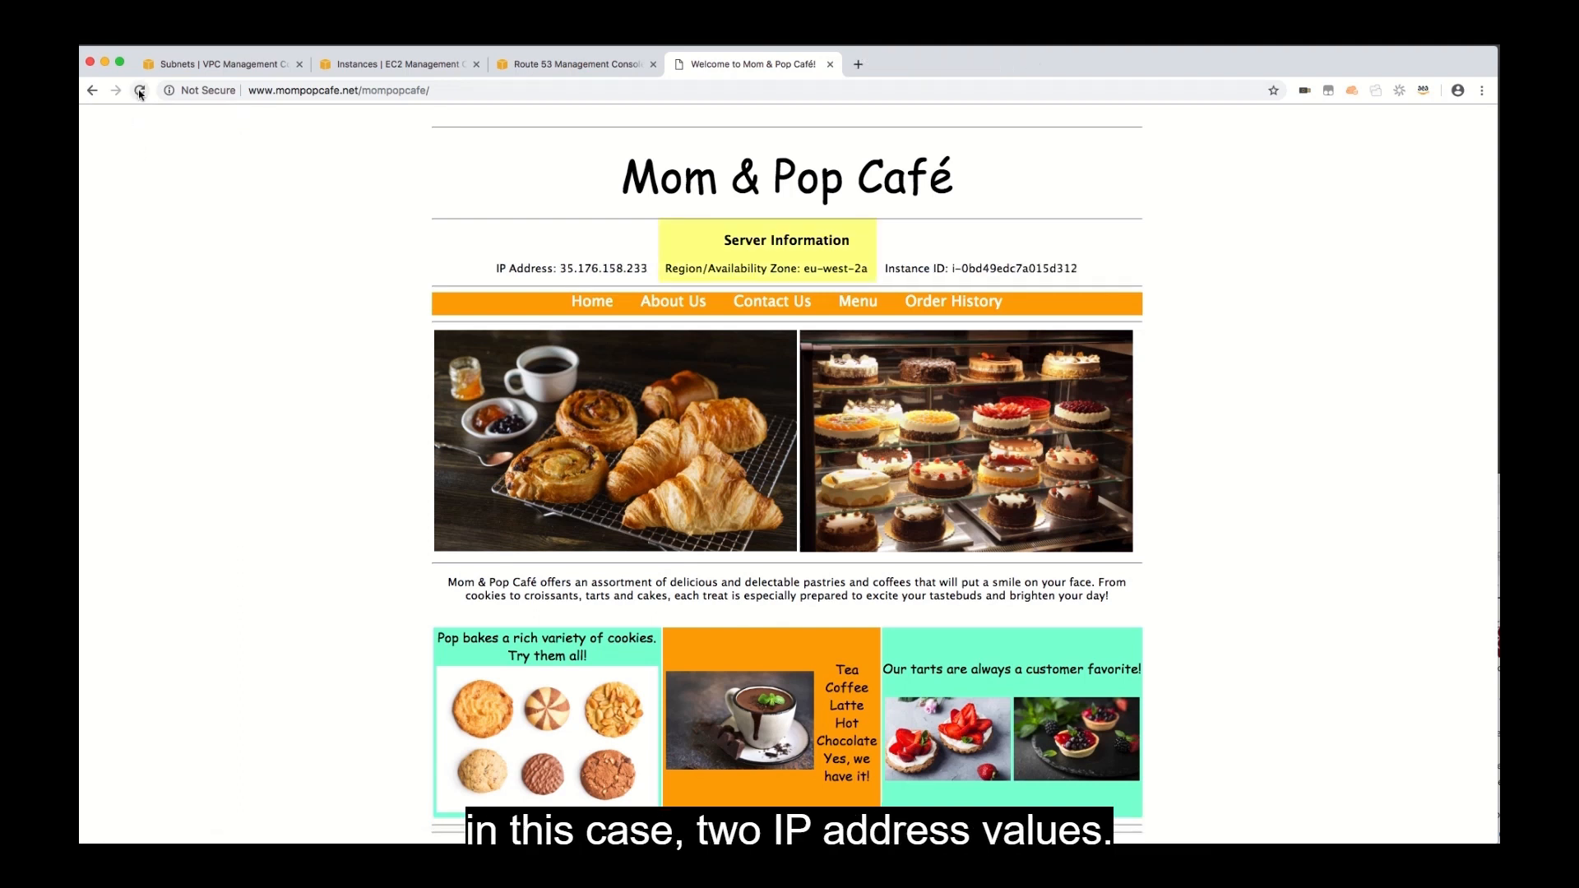
left_click(138, 93)
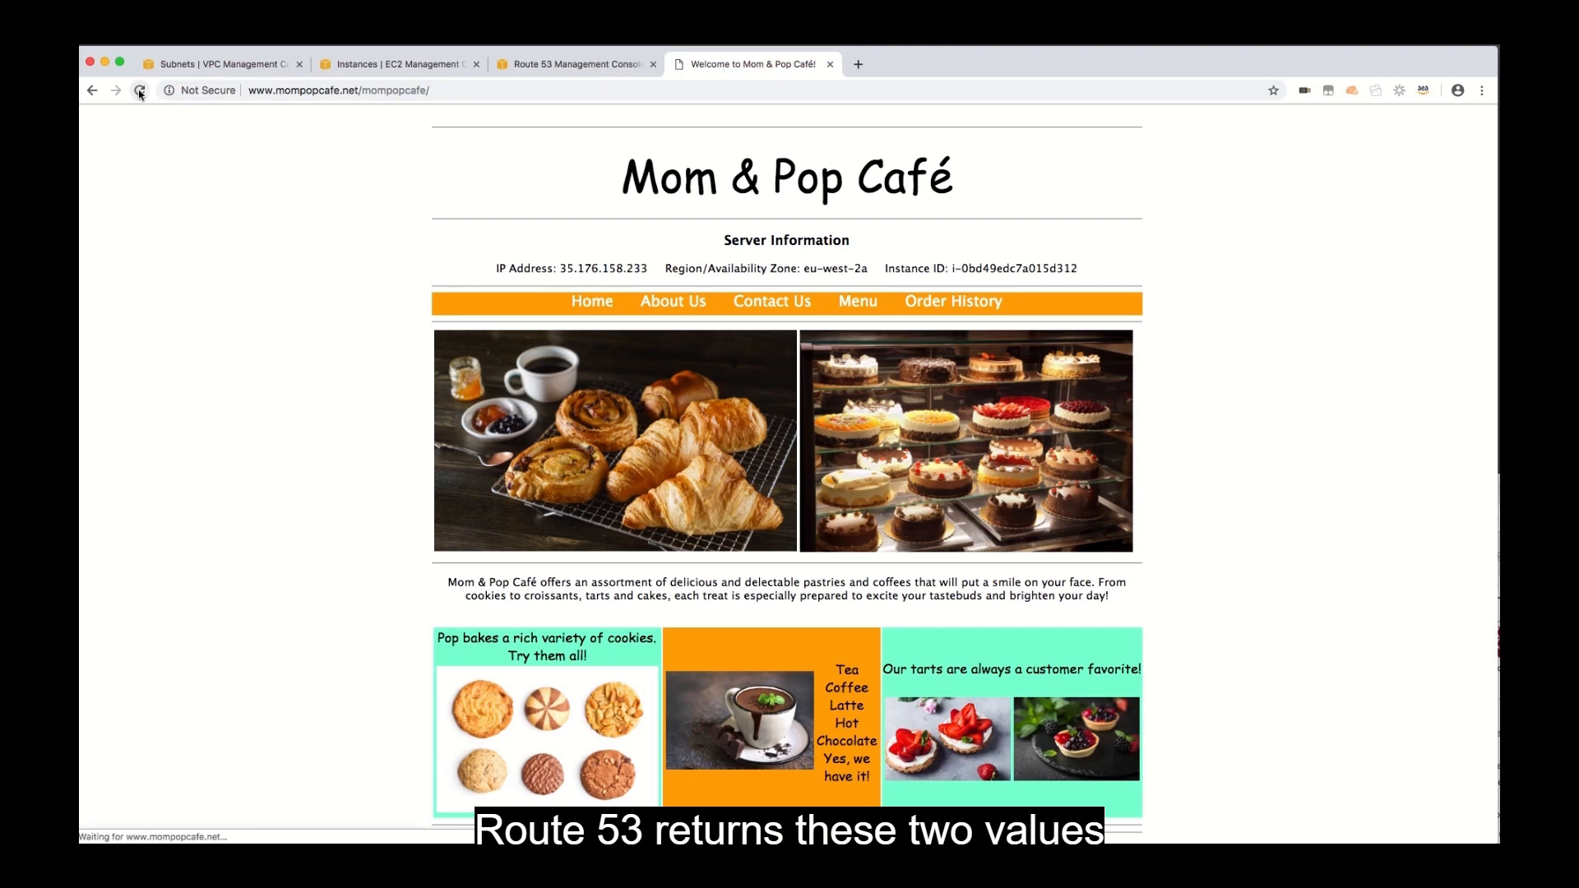
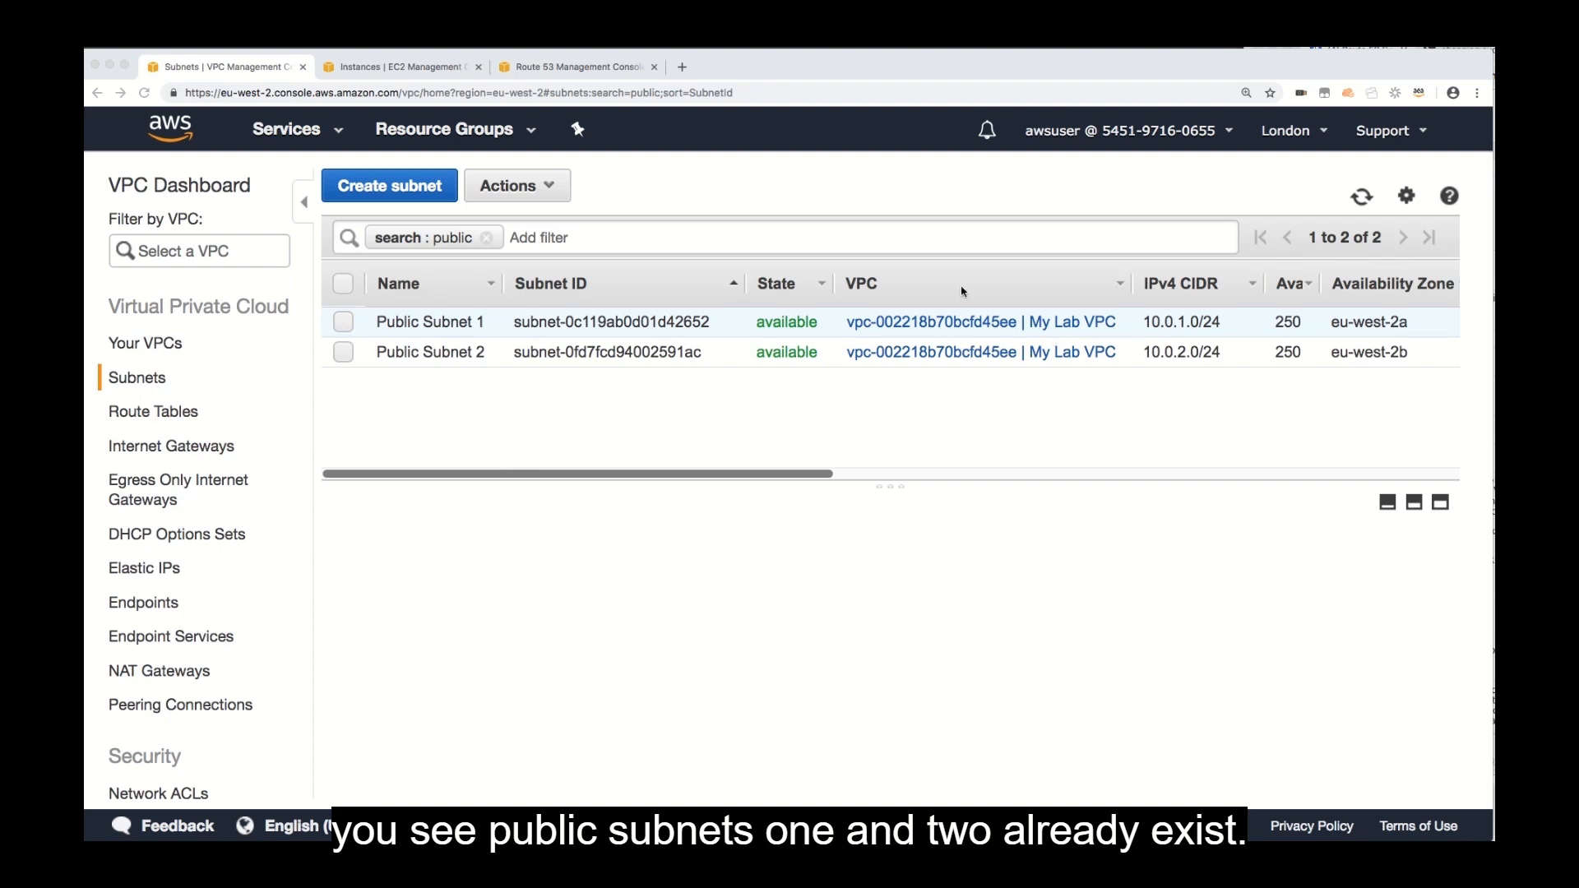
Copy mompopcafeserver's public IP, 35.176.158.233, from the EC2 instances page and load it in a new browser tab.
left_click(409, 67)
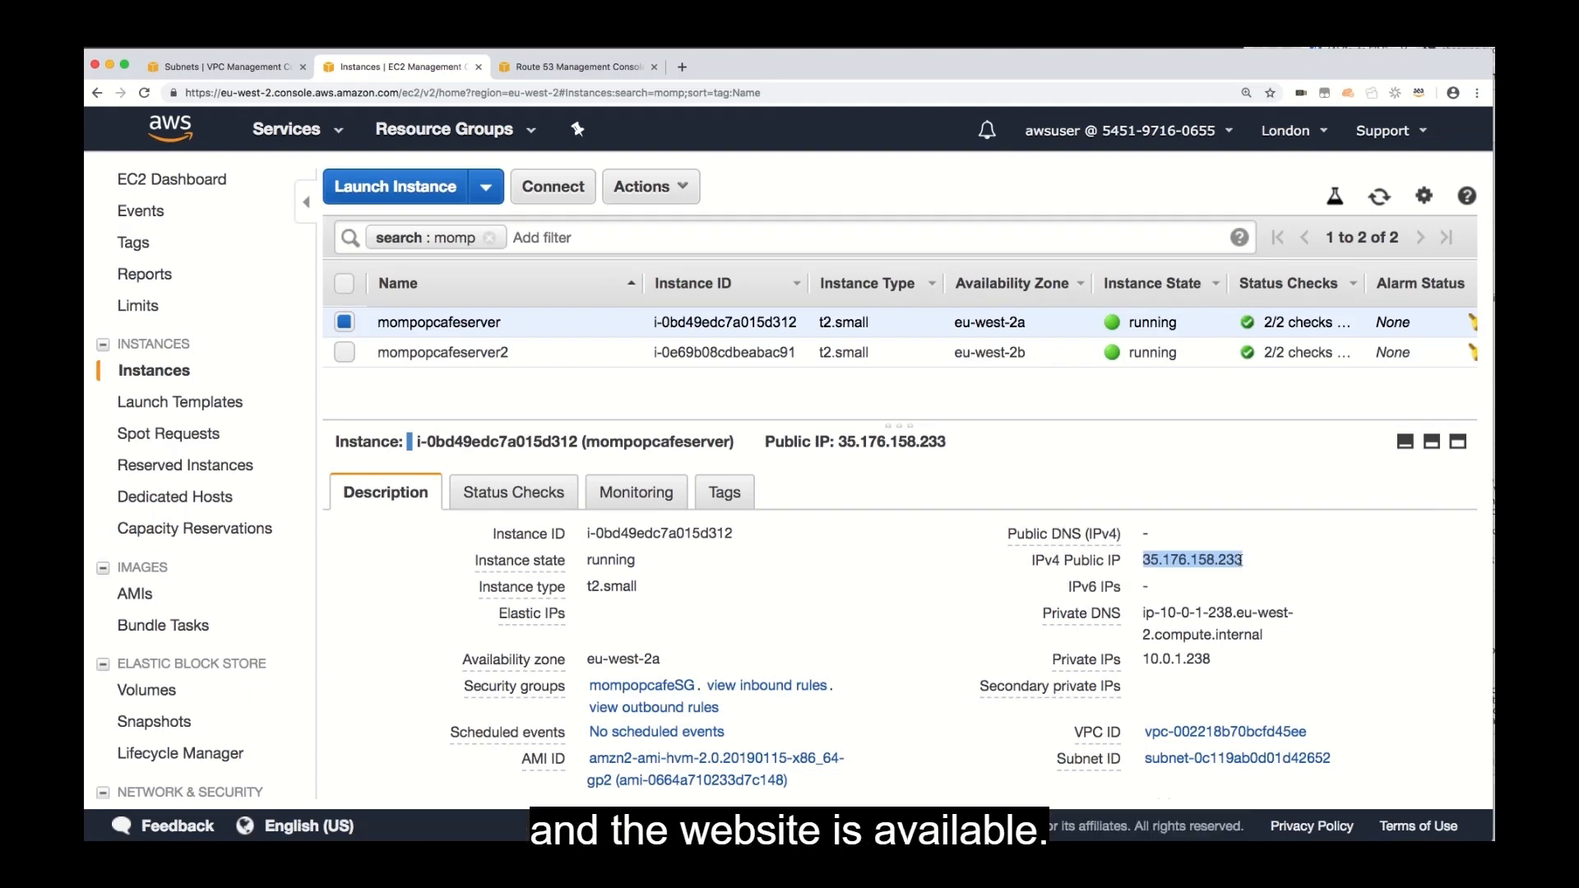
left_click(1261, 560)
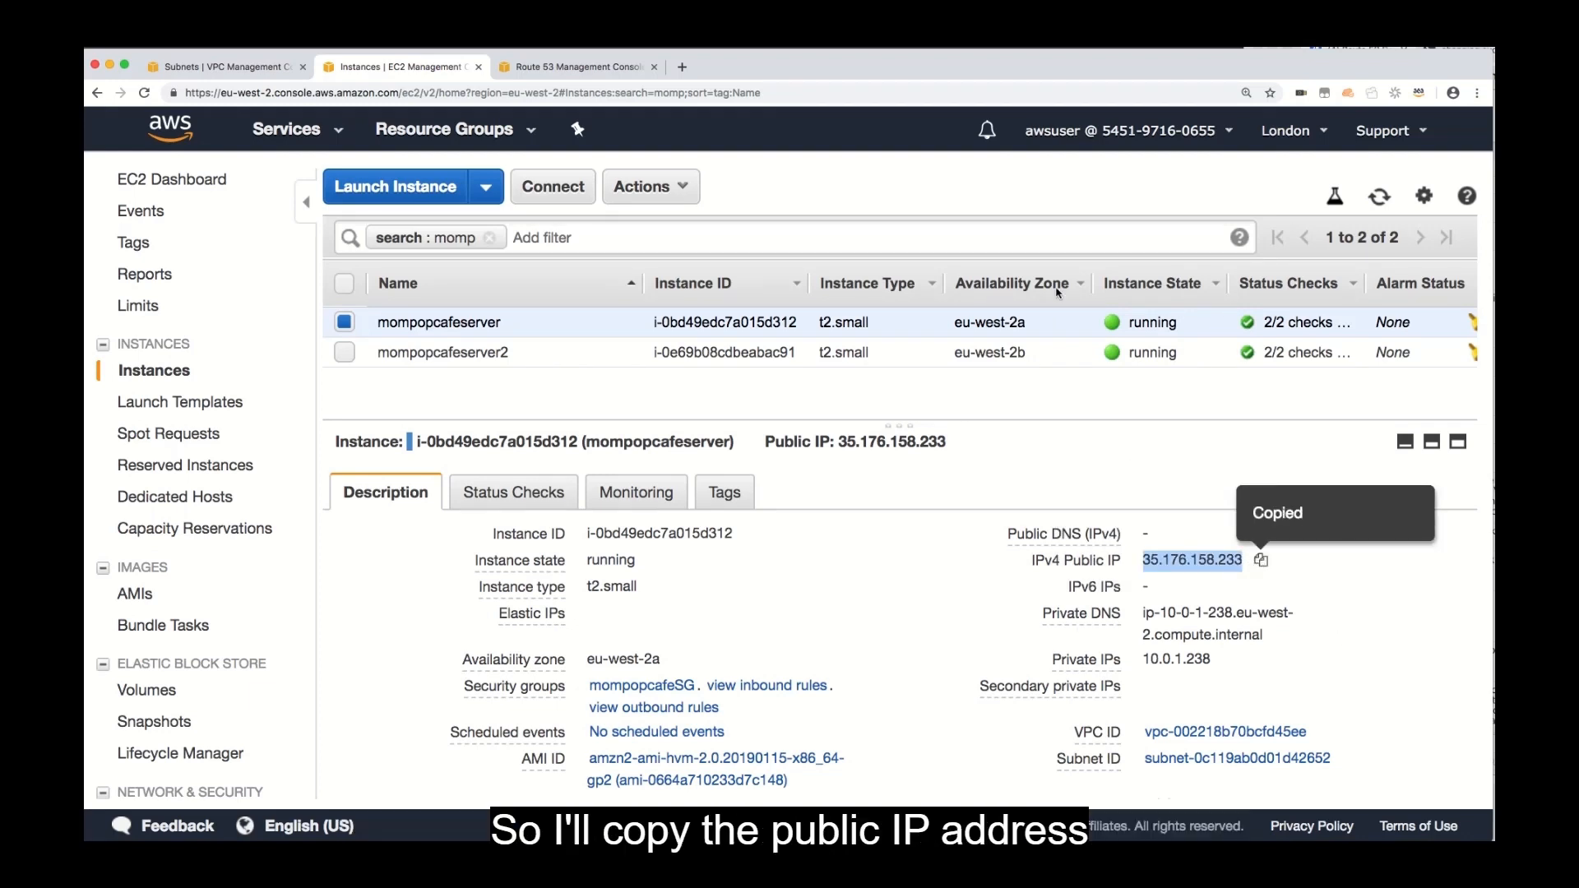
left_click(682, 66)
key("super+v")
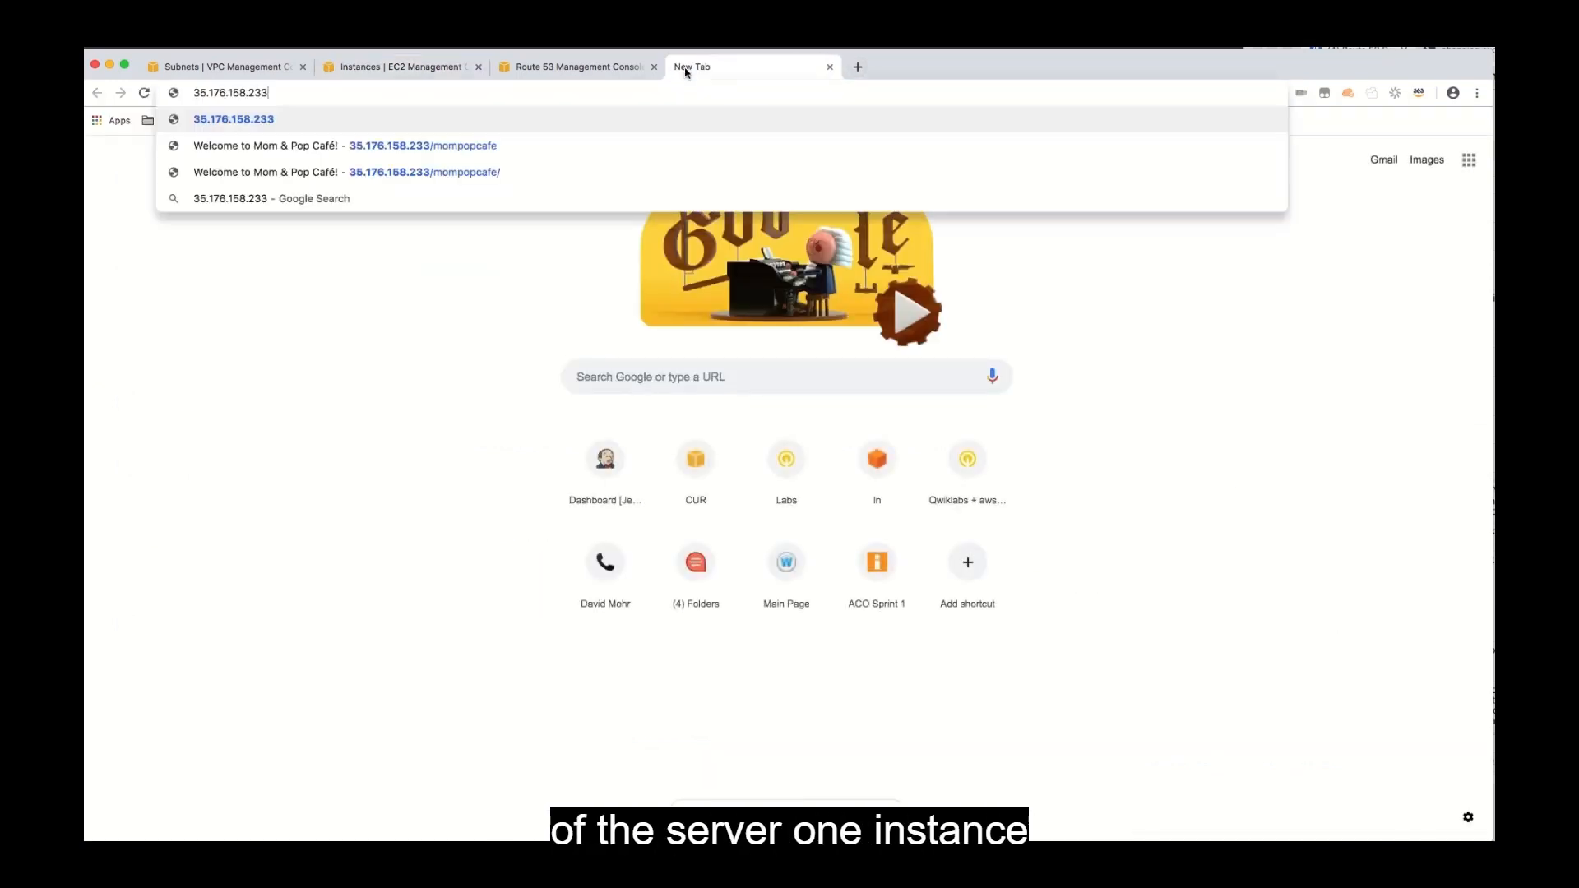
key("Return")
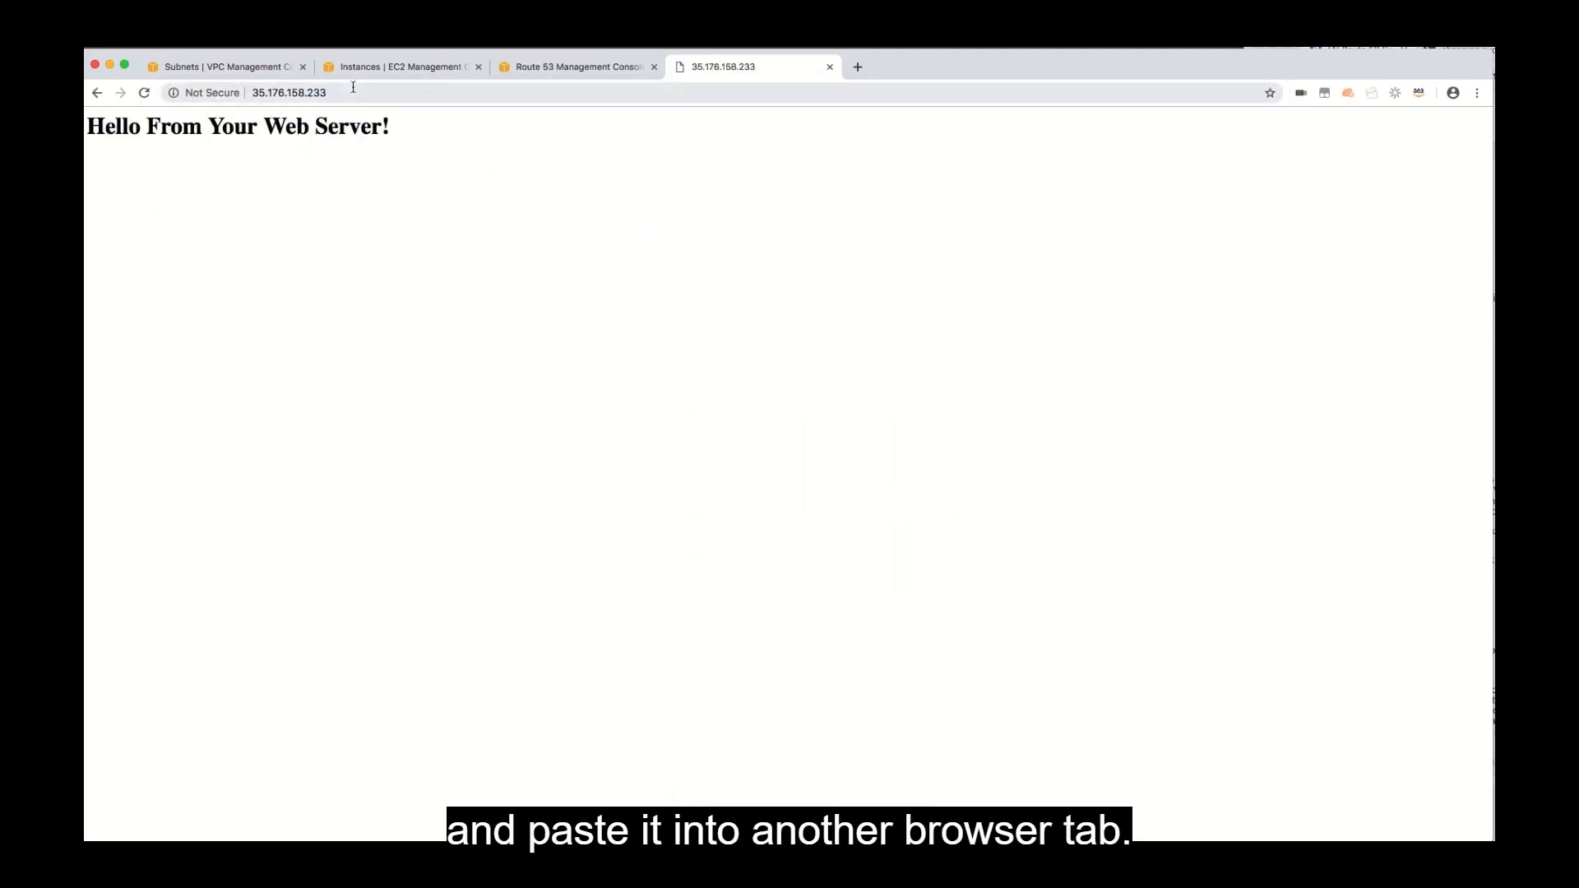
Load the café website by adding the /mompopcafe/ path to the server's IP address.
left_click(353, 92)
left_click(353, 93)
type("/mom")
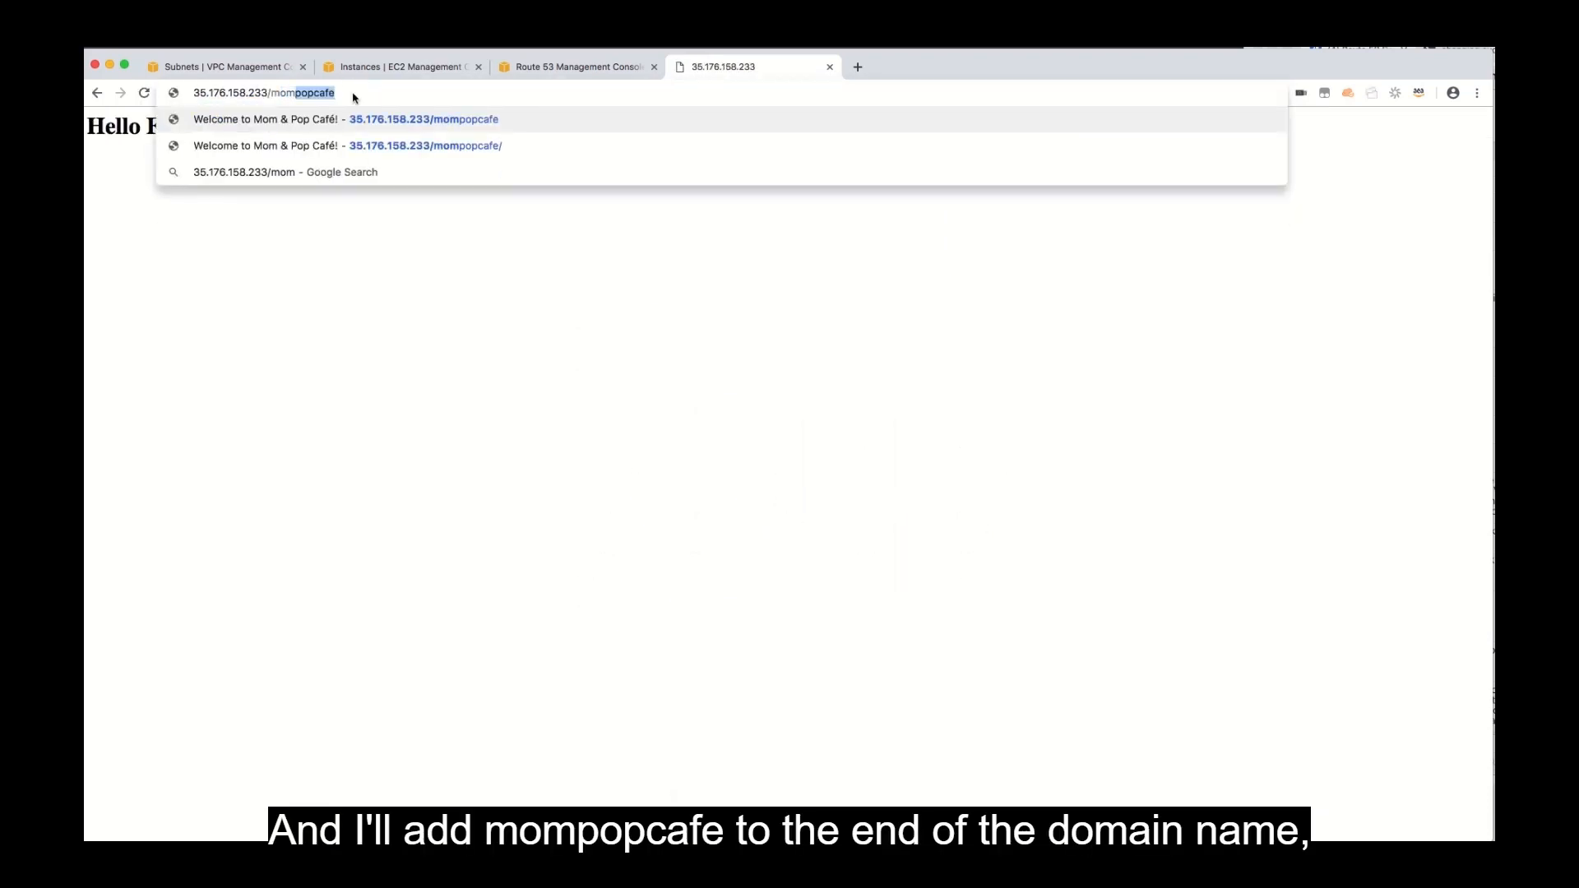
key("Return")
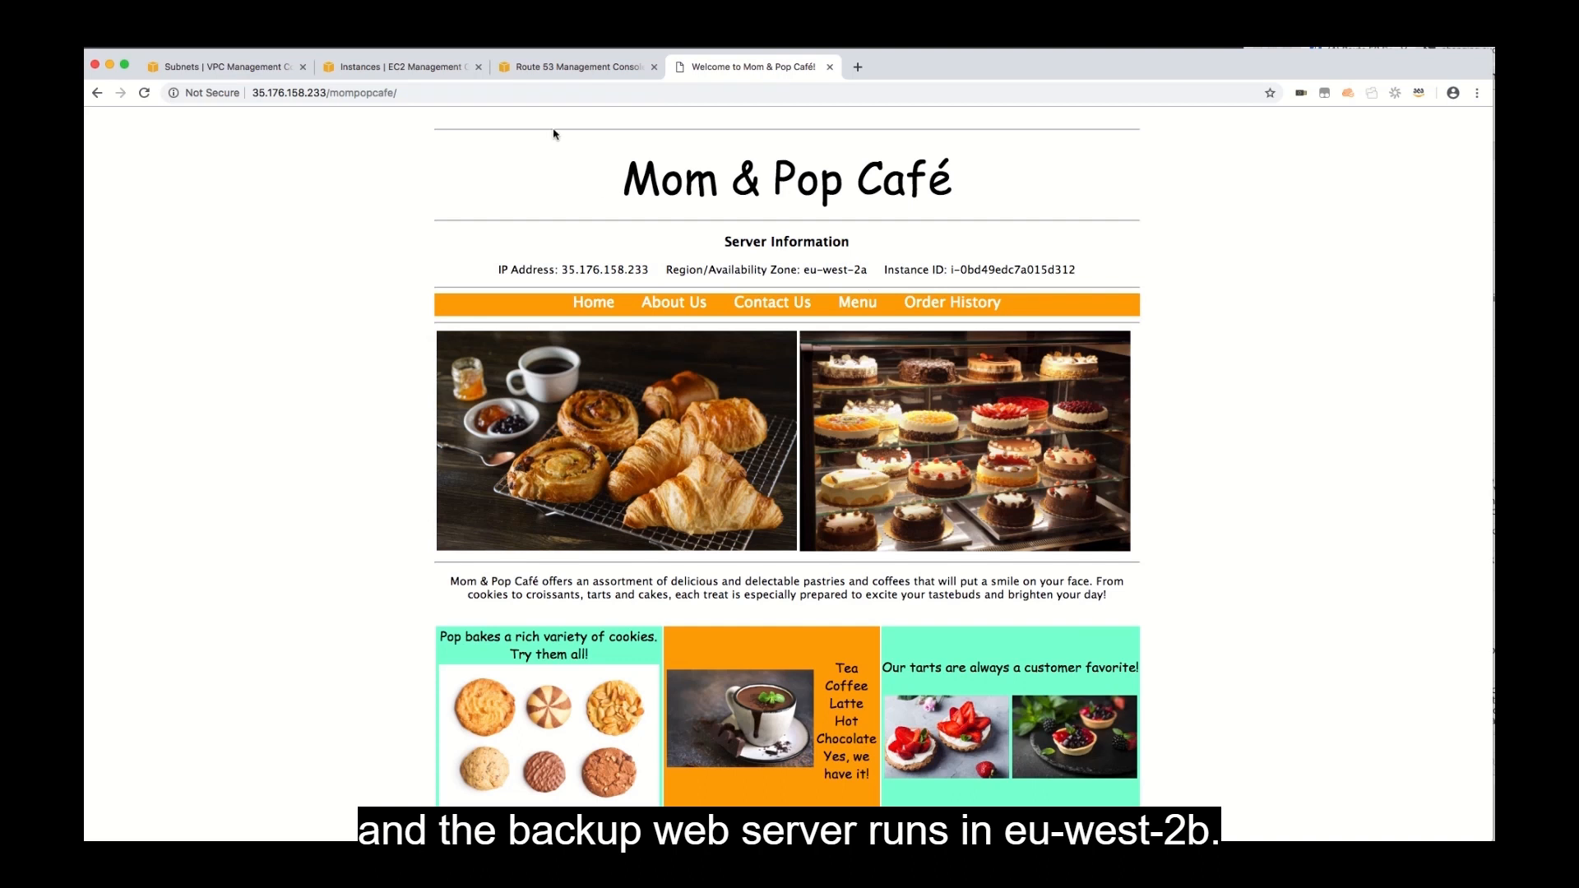
Review the registered domains in the Route 53 console and open the record sets of the mompopcafe.net hosted zone.
left_click(401, 68)
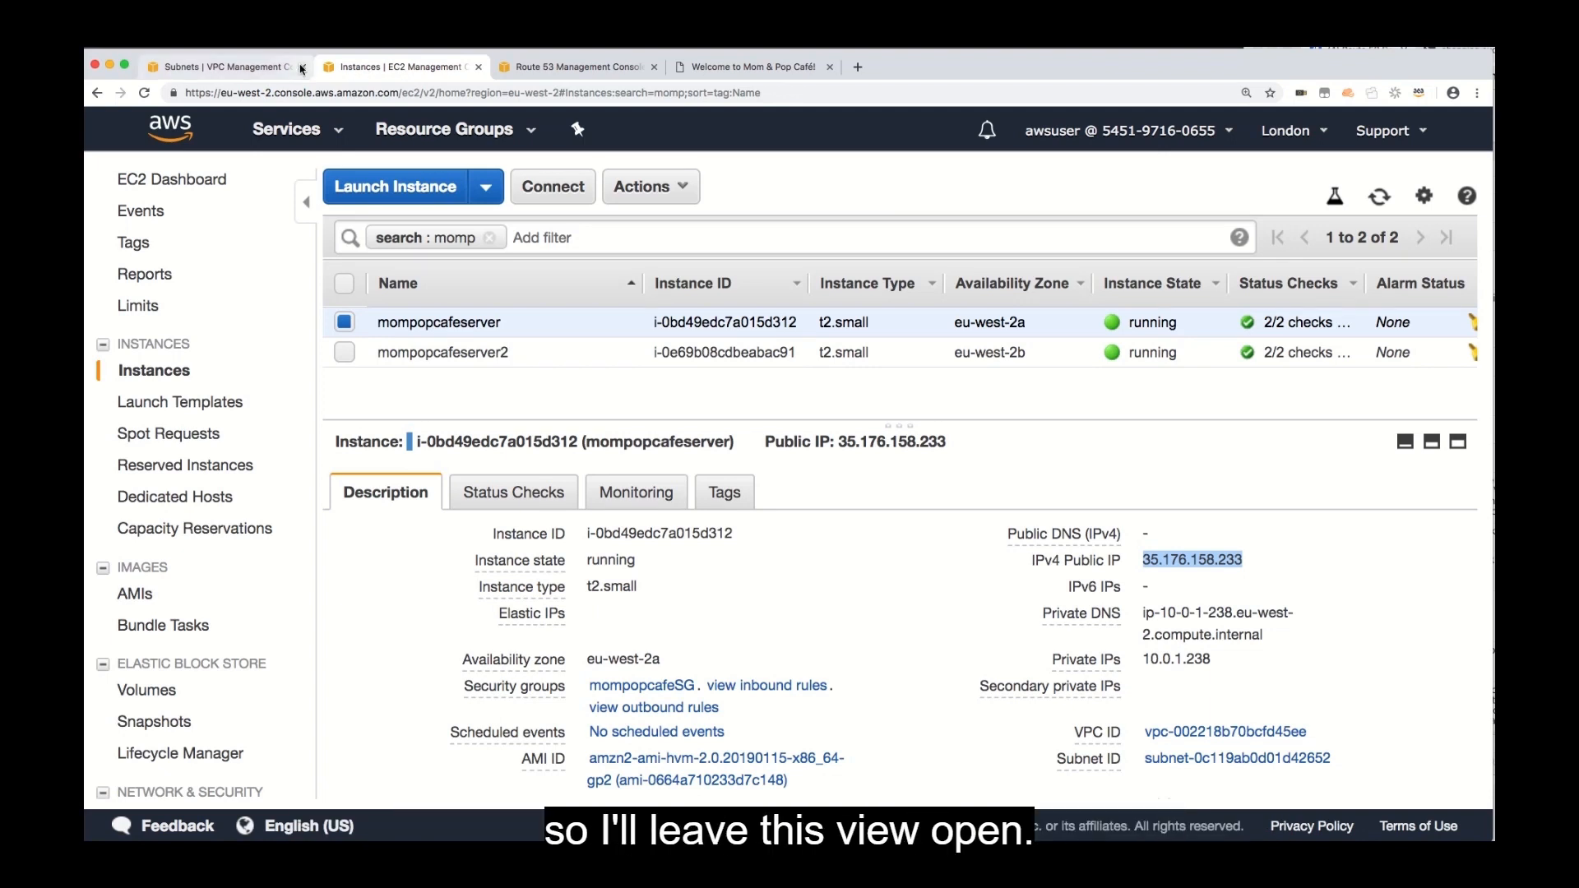
left_click(539, 66)
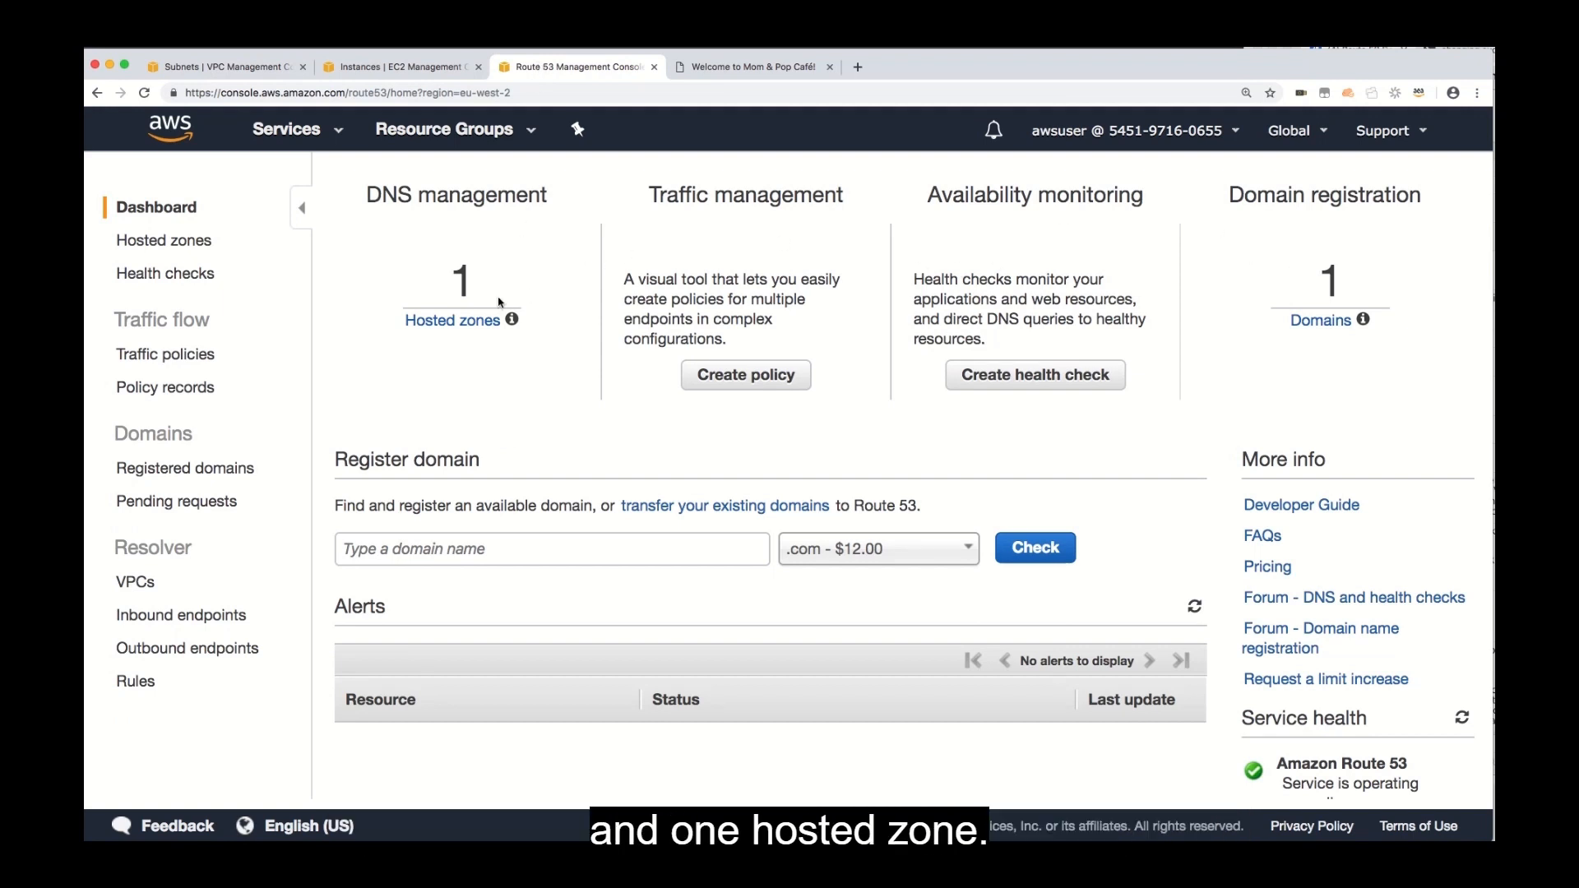
left_click(188, 467)
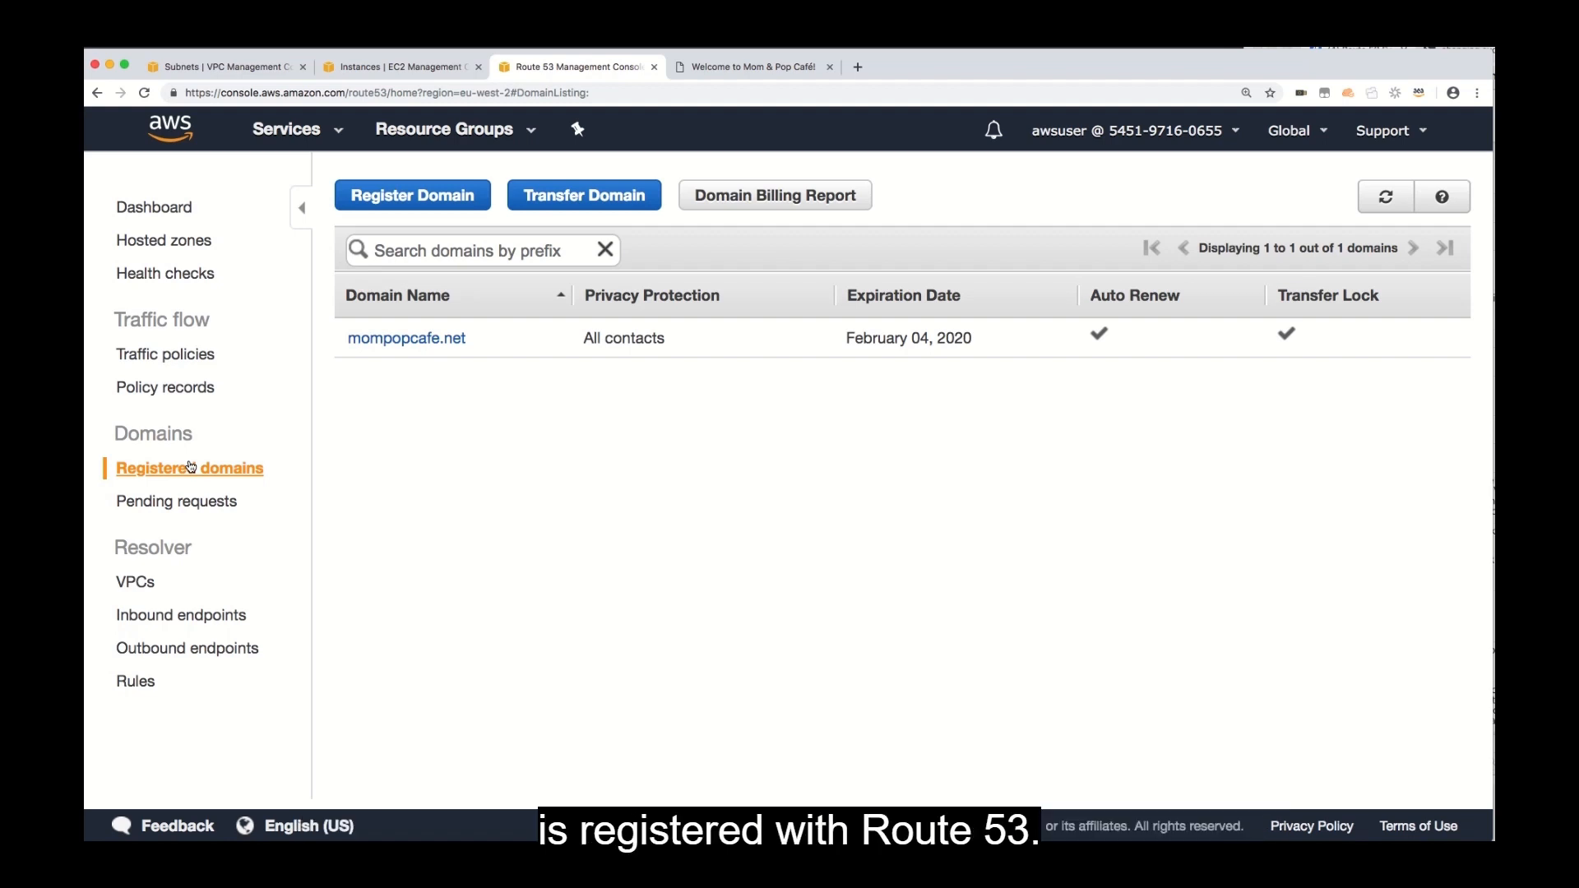
left_click(183, 241)
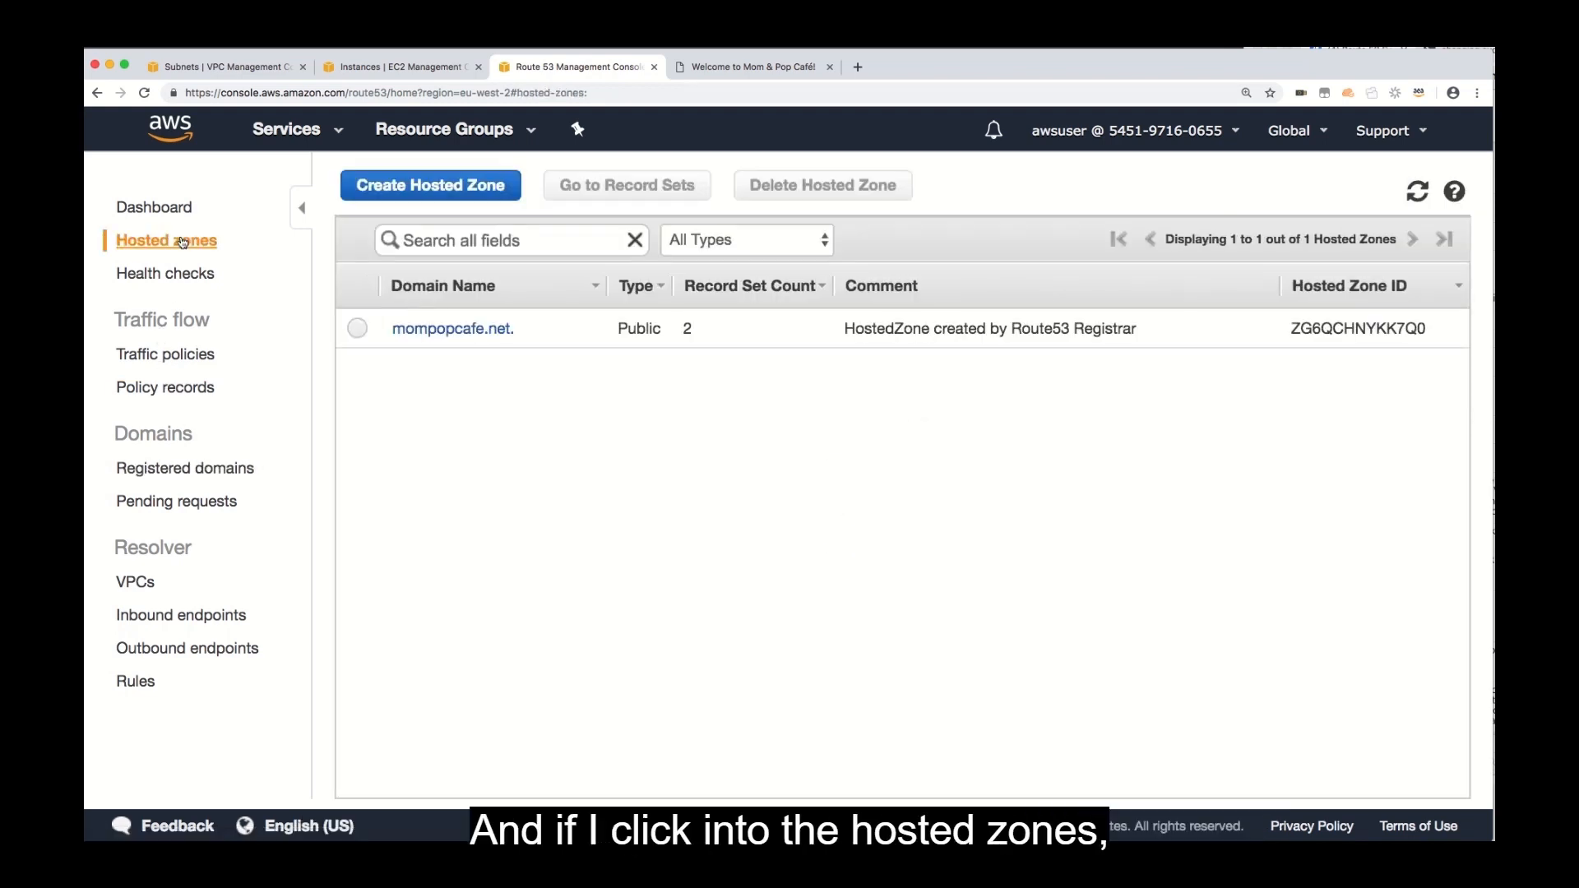
left_click(457, 330)
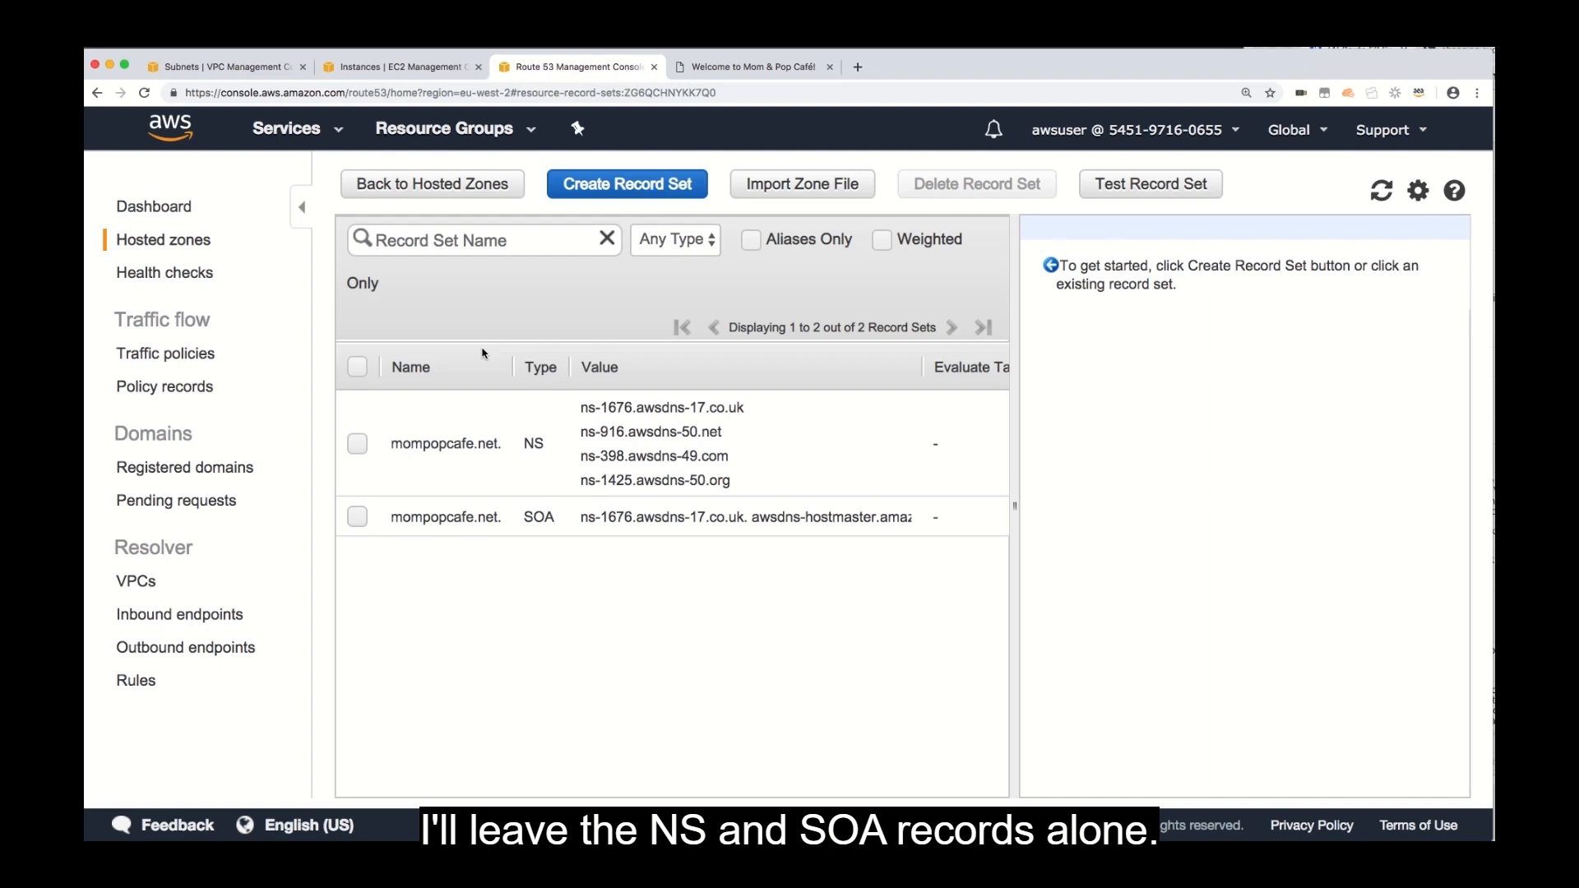
Start a new Route 53 health check and name it london-website-status.
left_click(164, 273)
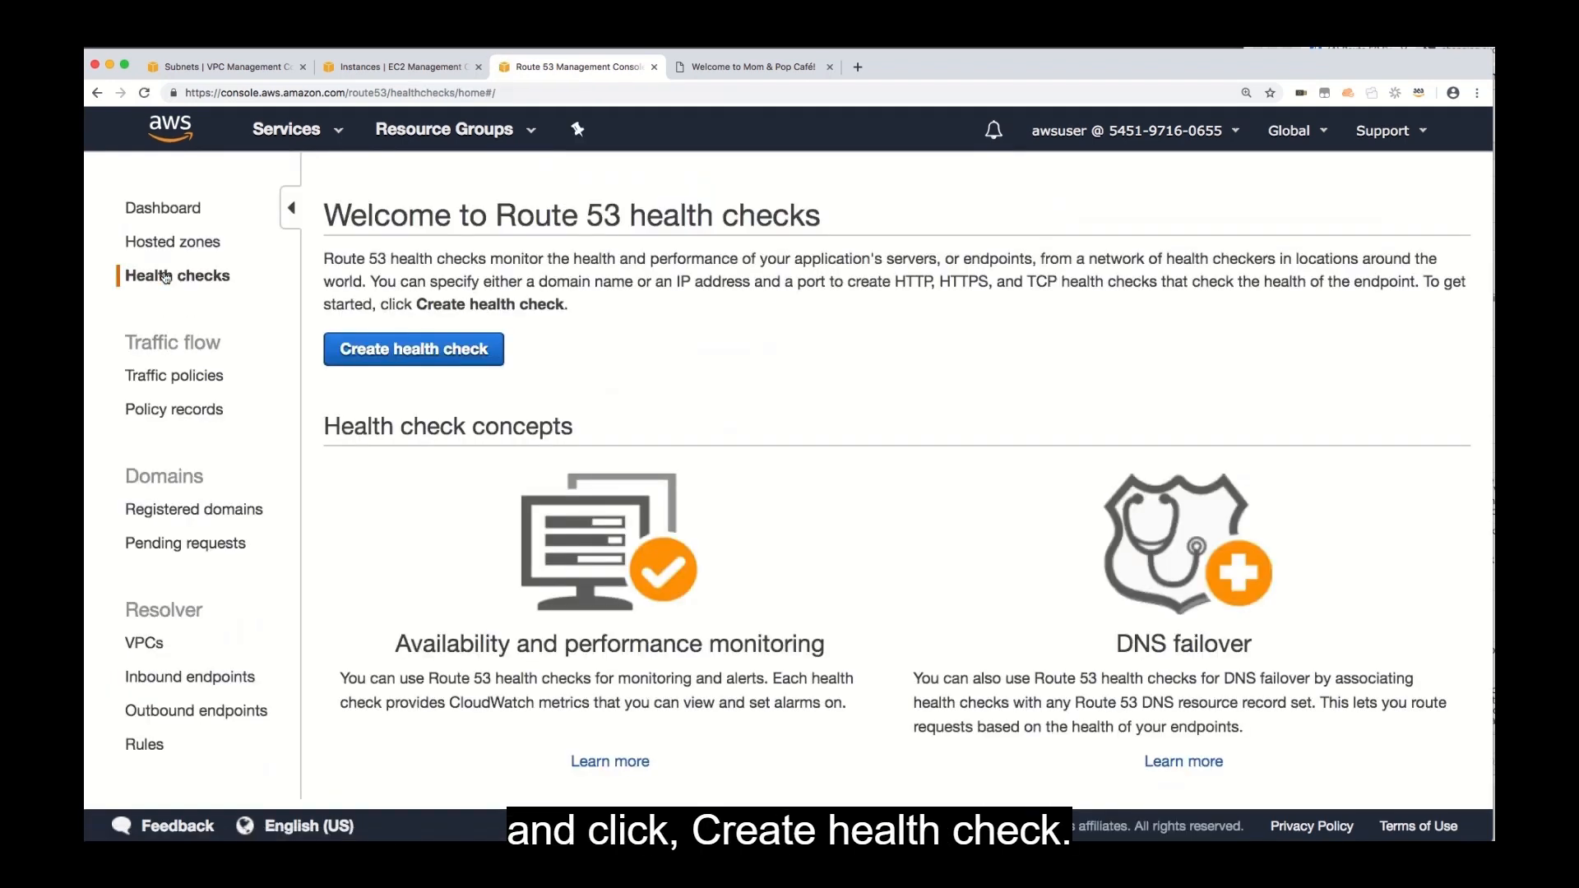
left_click(414, 349)
left_click(846, 379)
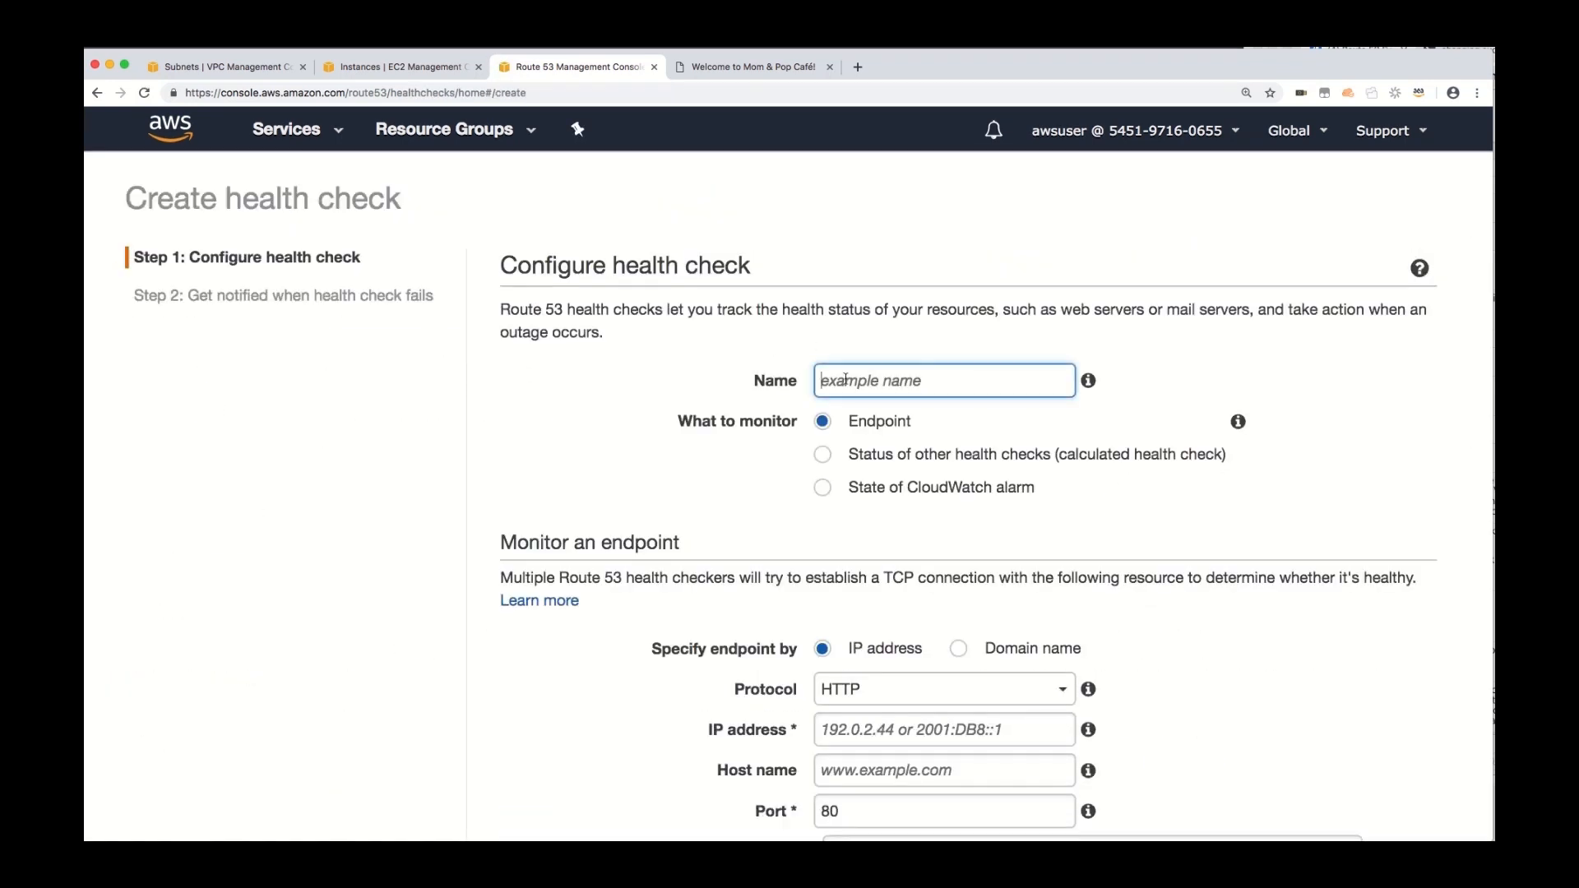
type("london-website-status")
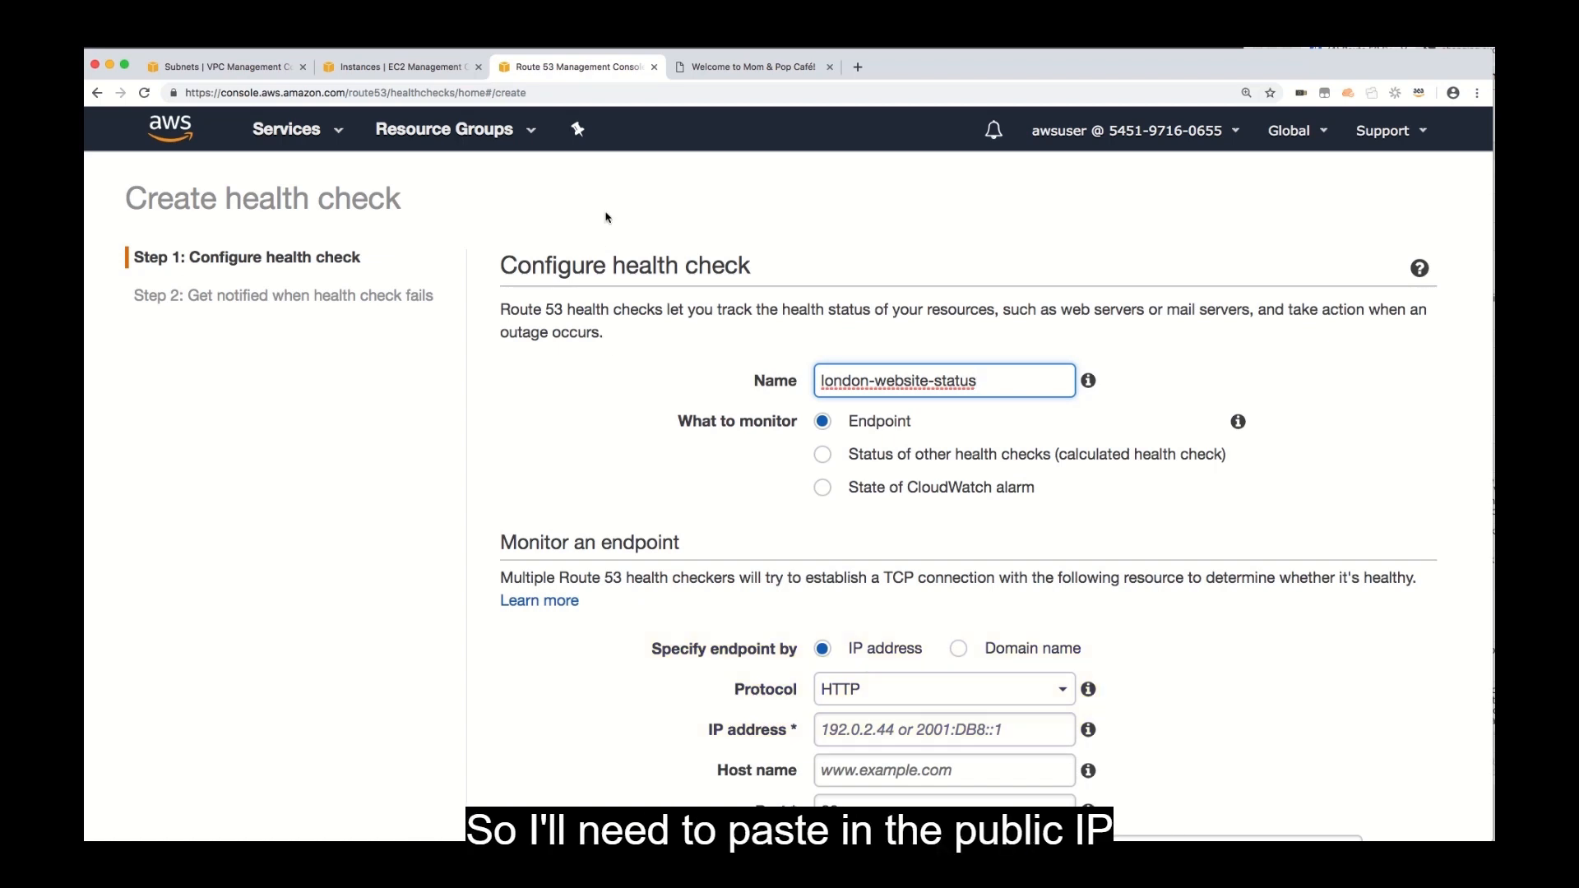
Copy mompopcafeserver's public IP from the EC2 page and enter 35.176.158.233 as the health check's endpoint IP address.
left_click(392, 69)
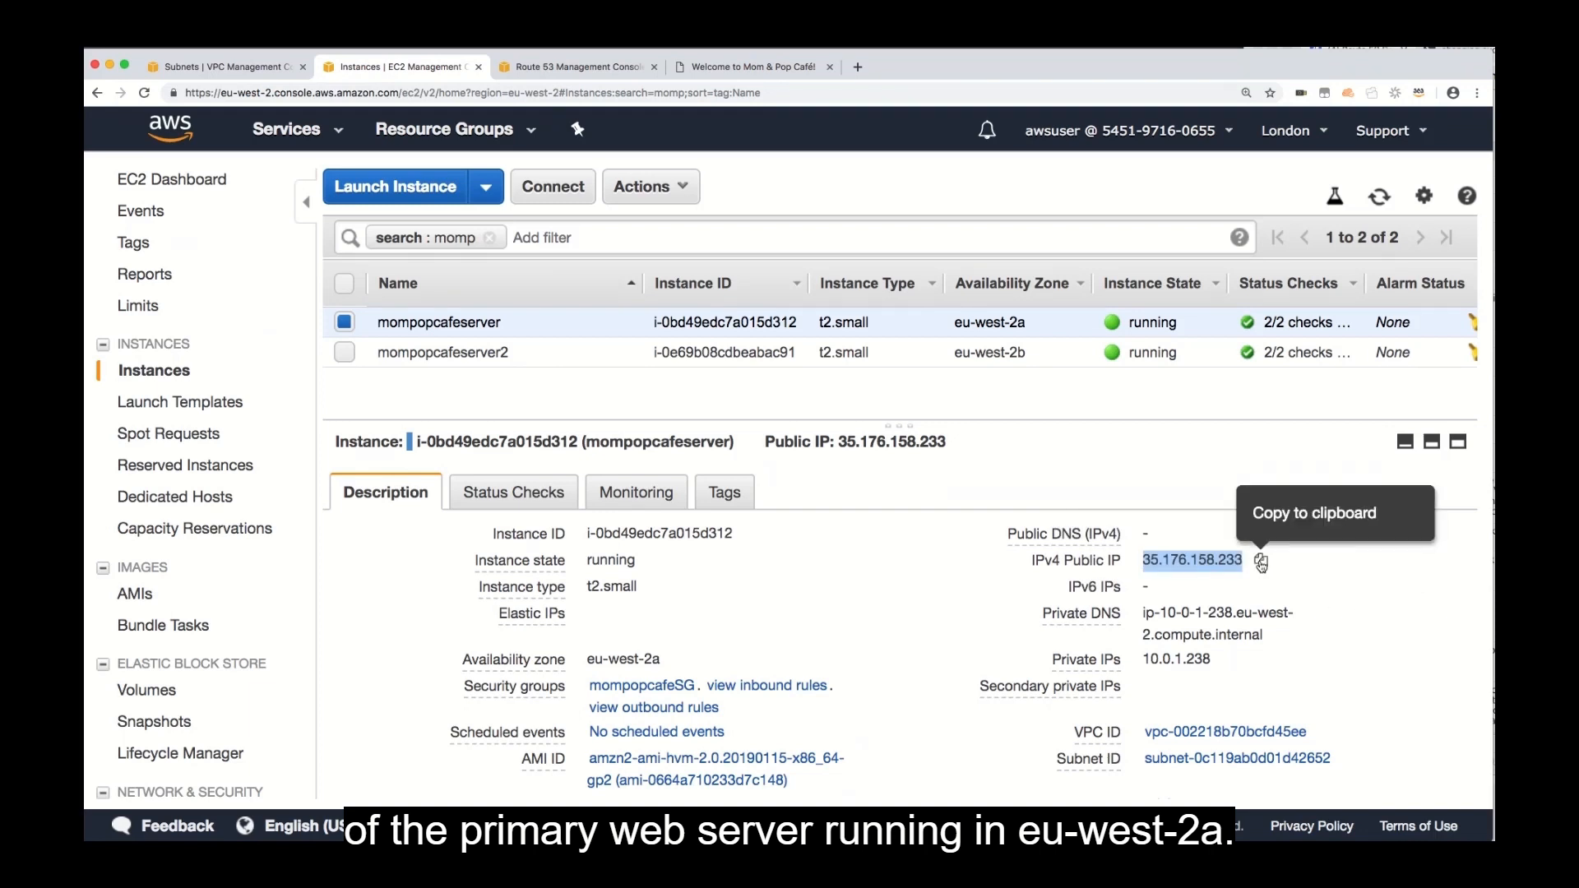
left_click(1261, 560)
left_click(580, 69)
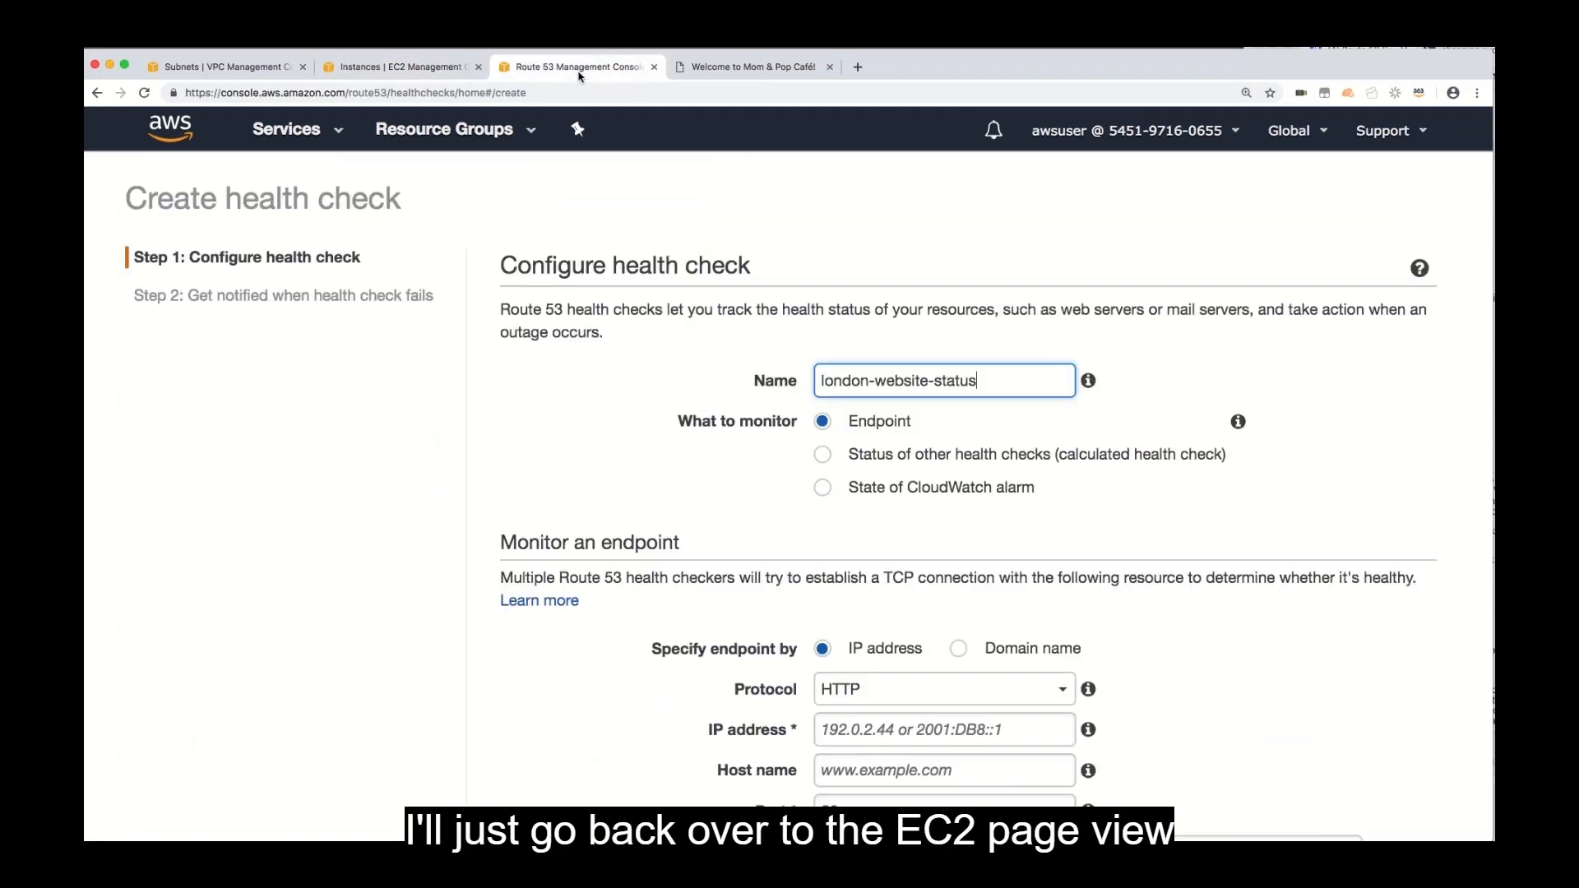
left_click(882, 691)
left_click(881, 691)
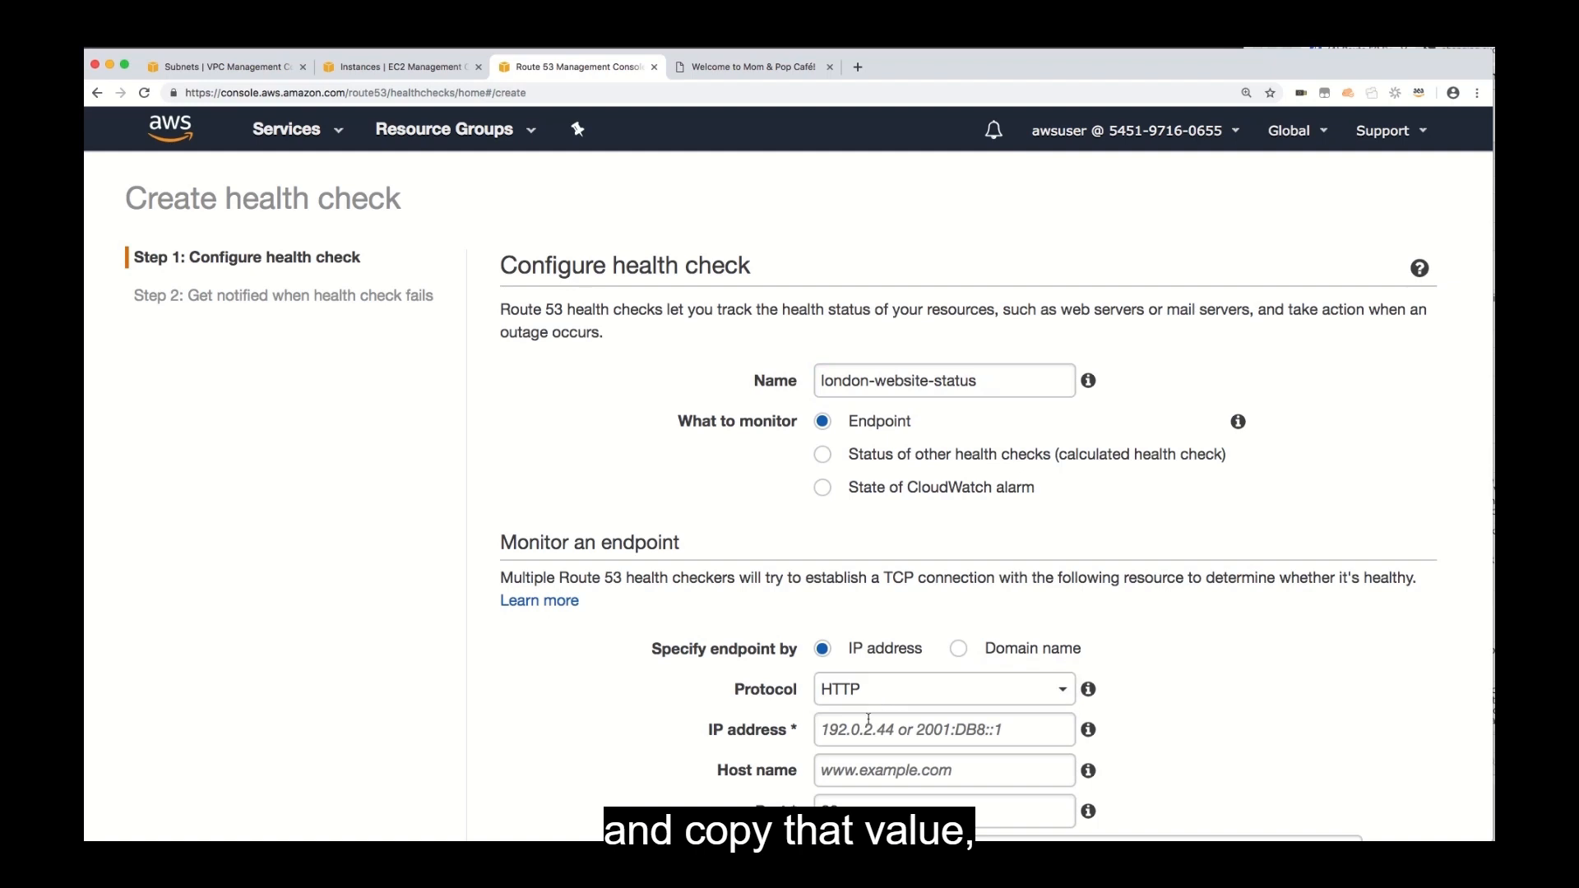
left_click(866, 730)
key("super+v")
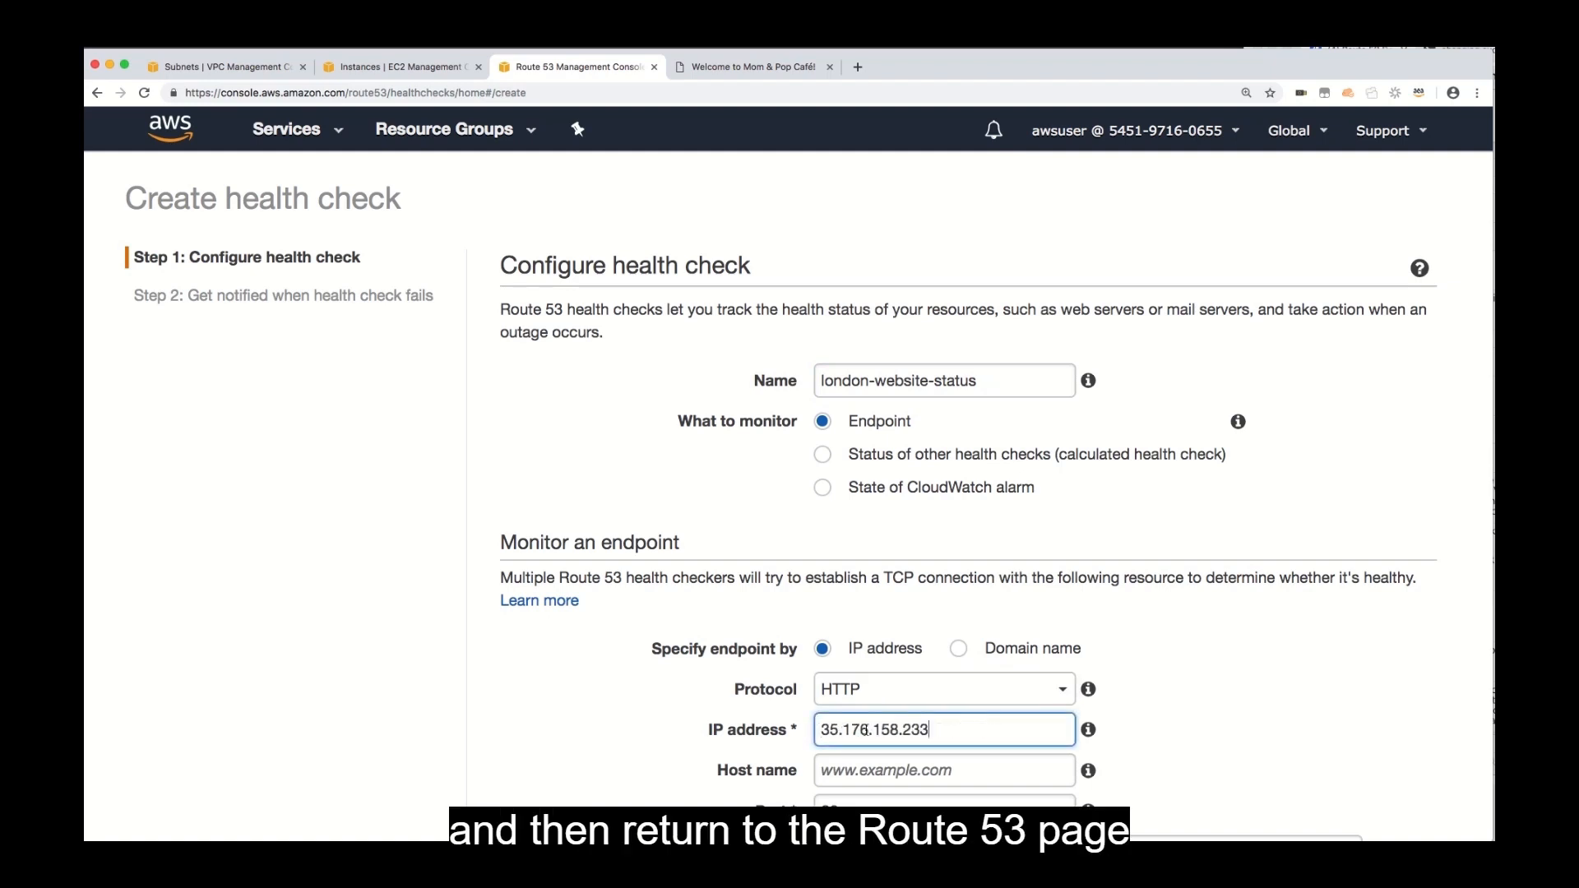
Set the monitored endpoint's path to mompopcafe.
left_click(857, 811)
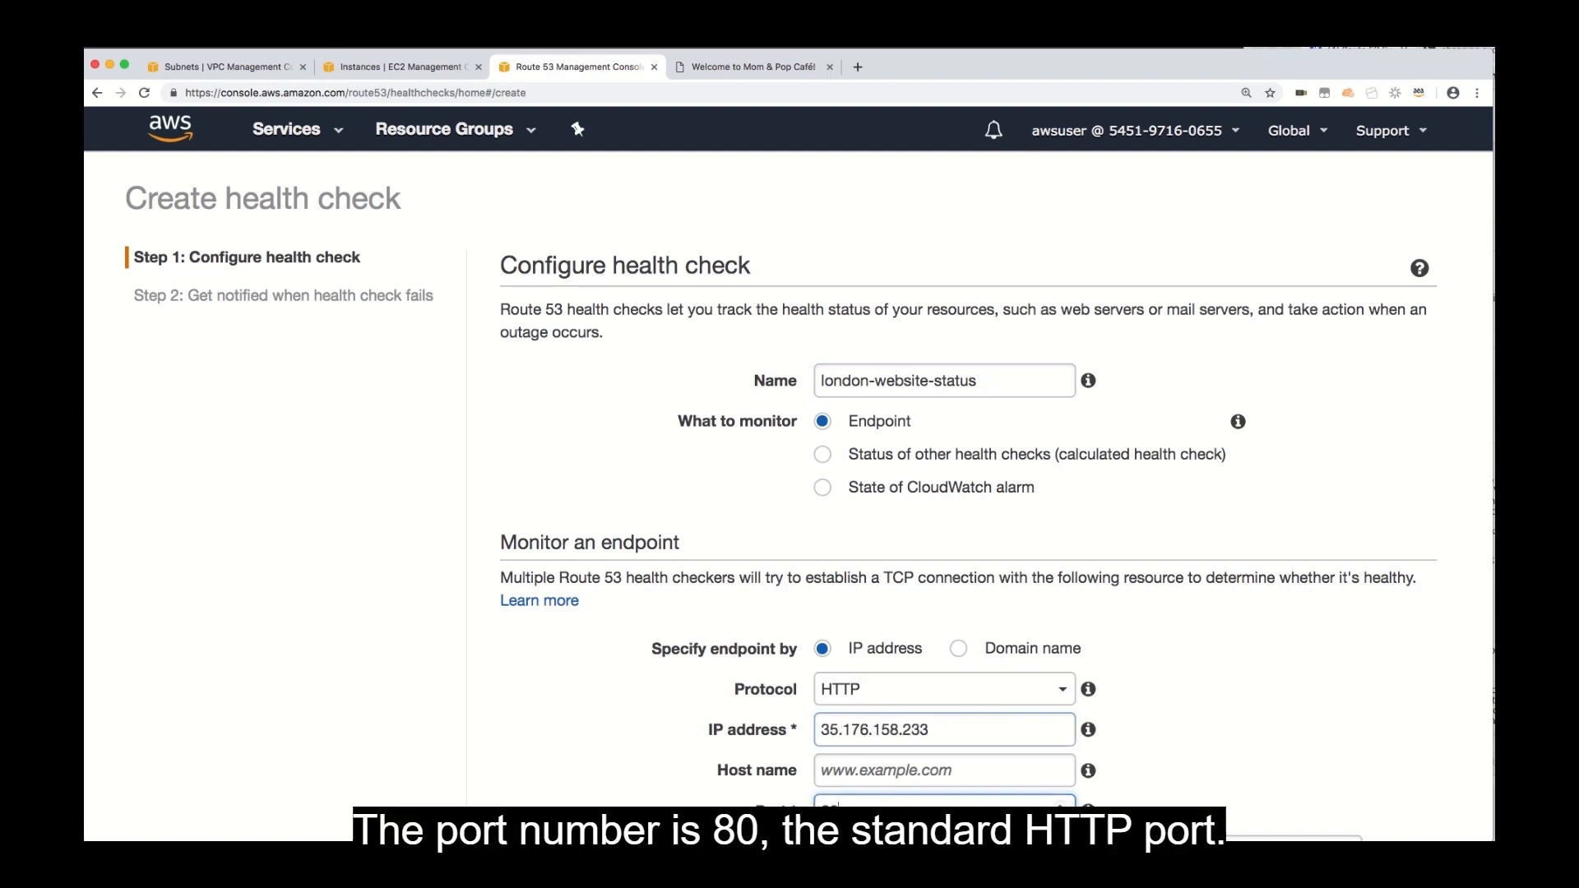
scroll(1147, 683, "down", 5)
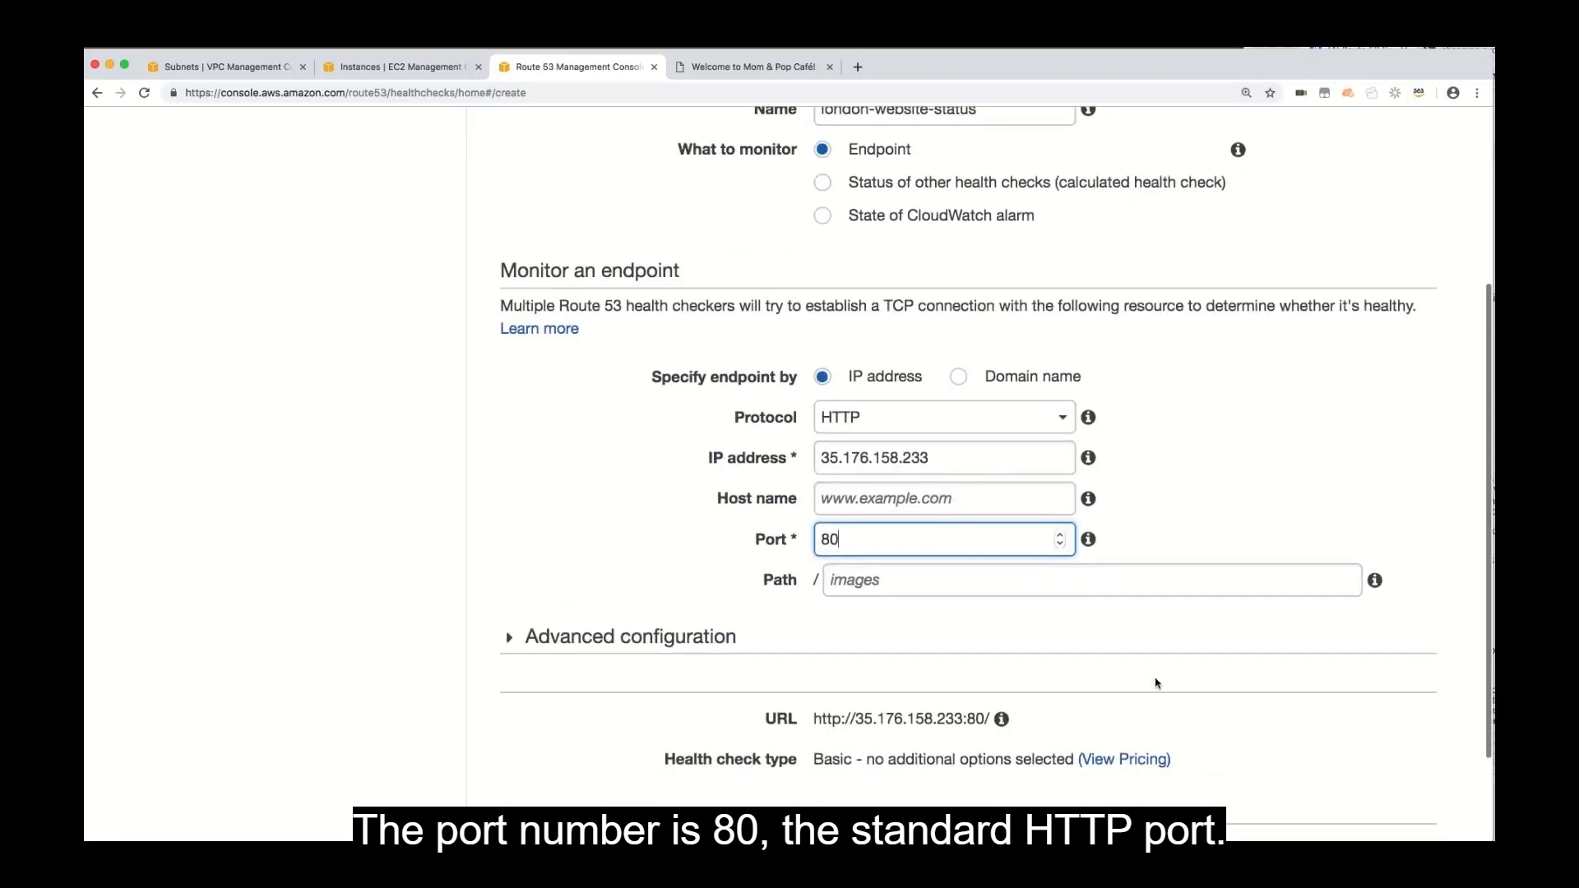
left_click(910, 579)
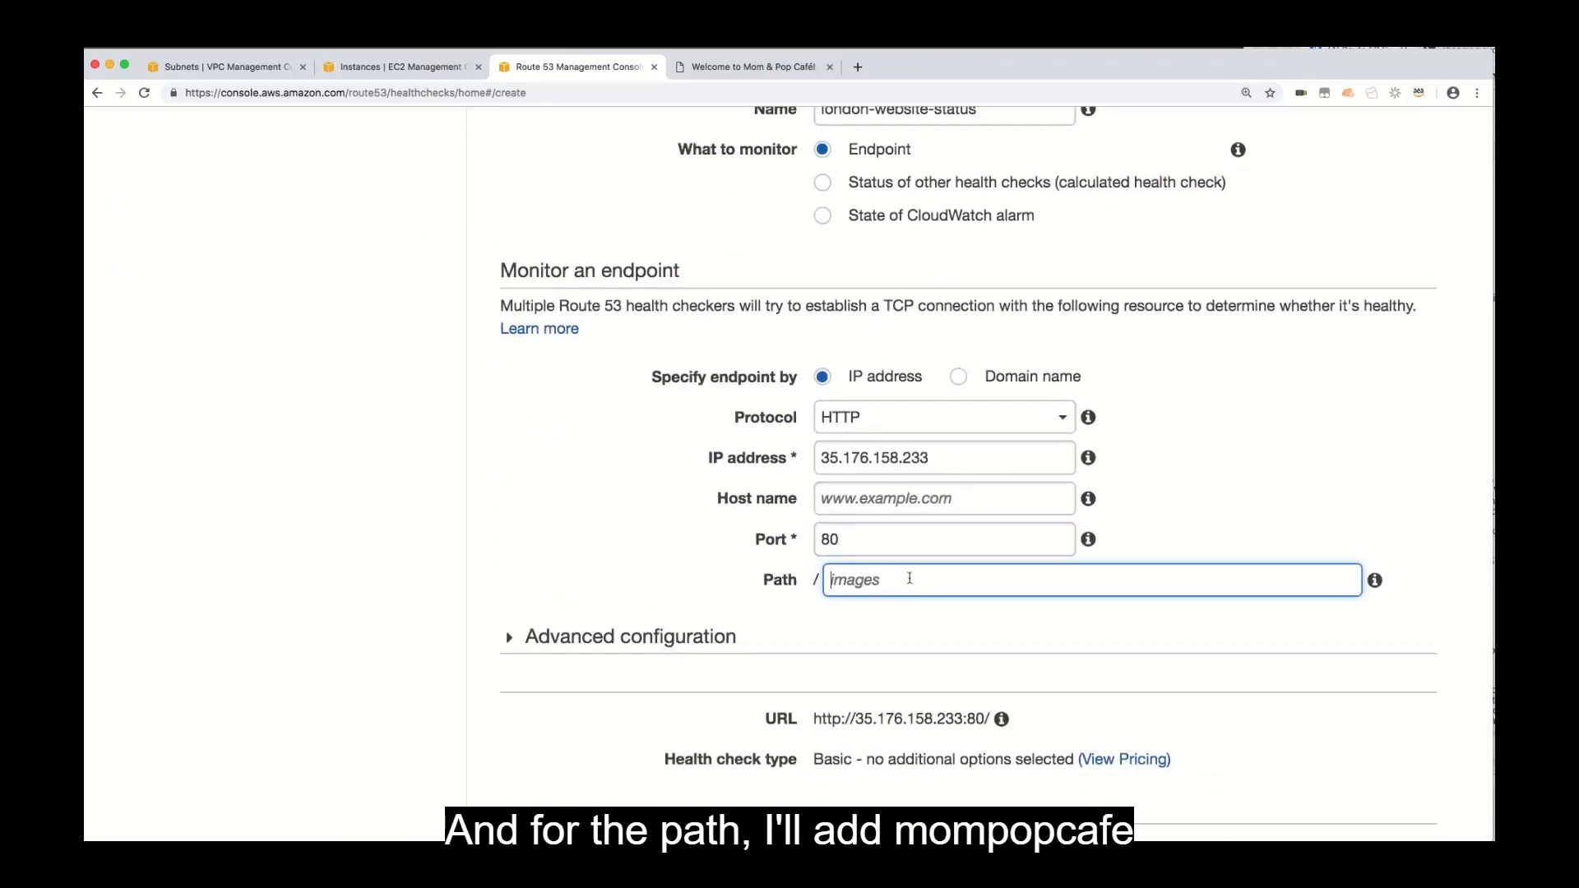
type("mompopcafe")
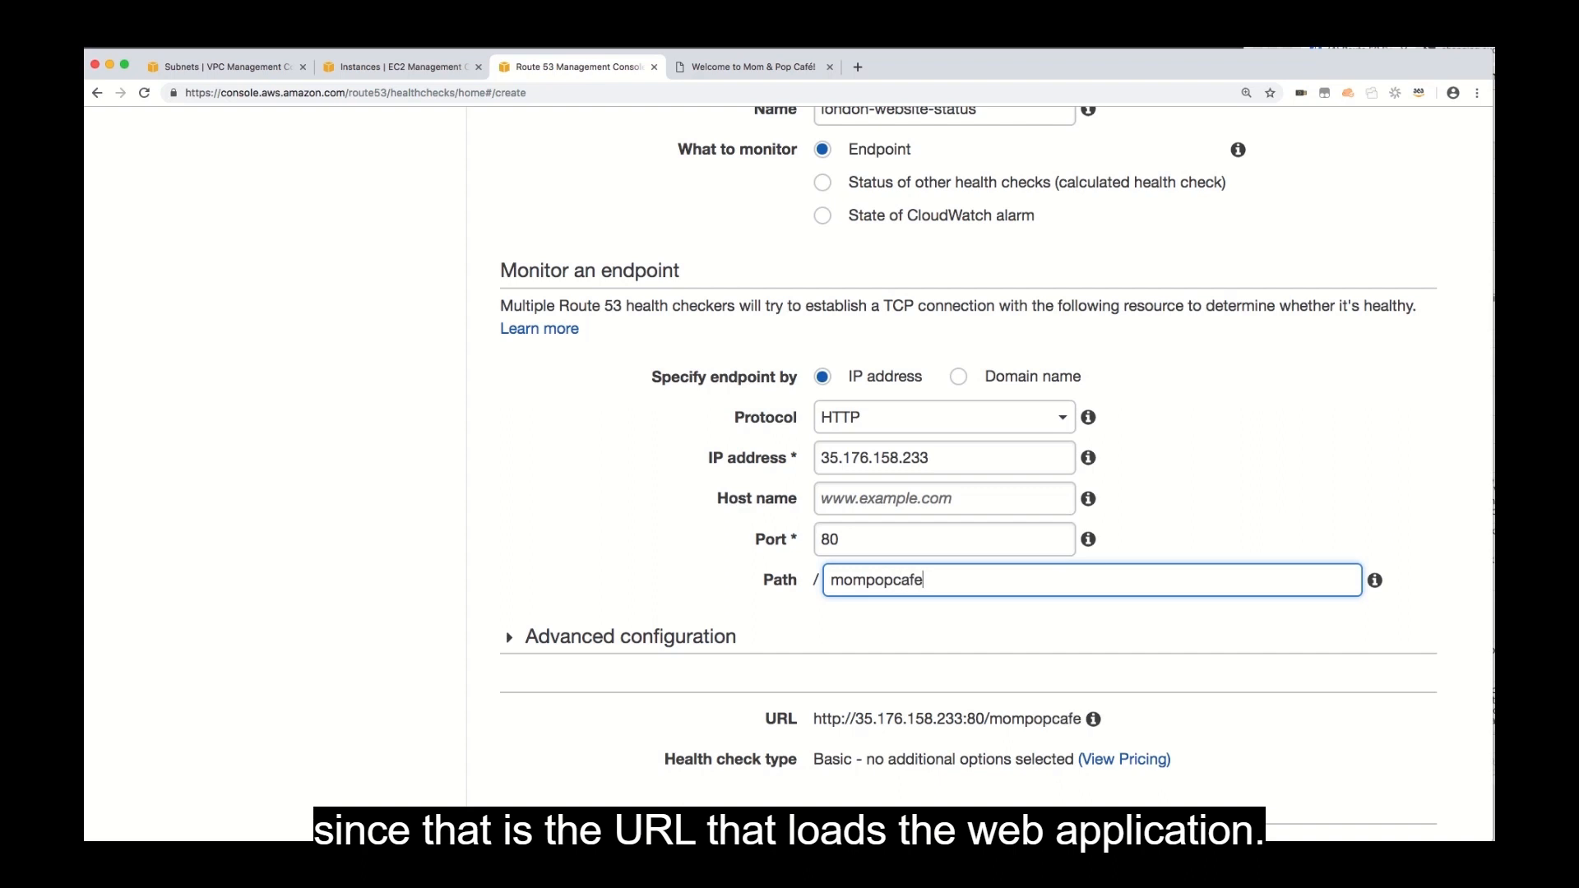
left_click(540, 575)
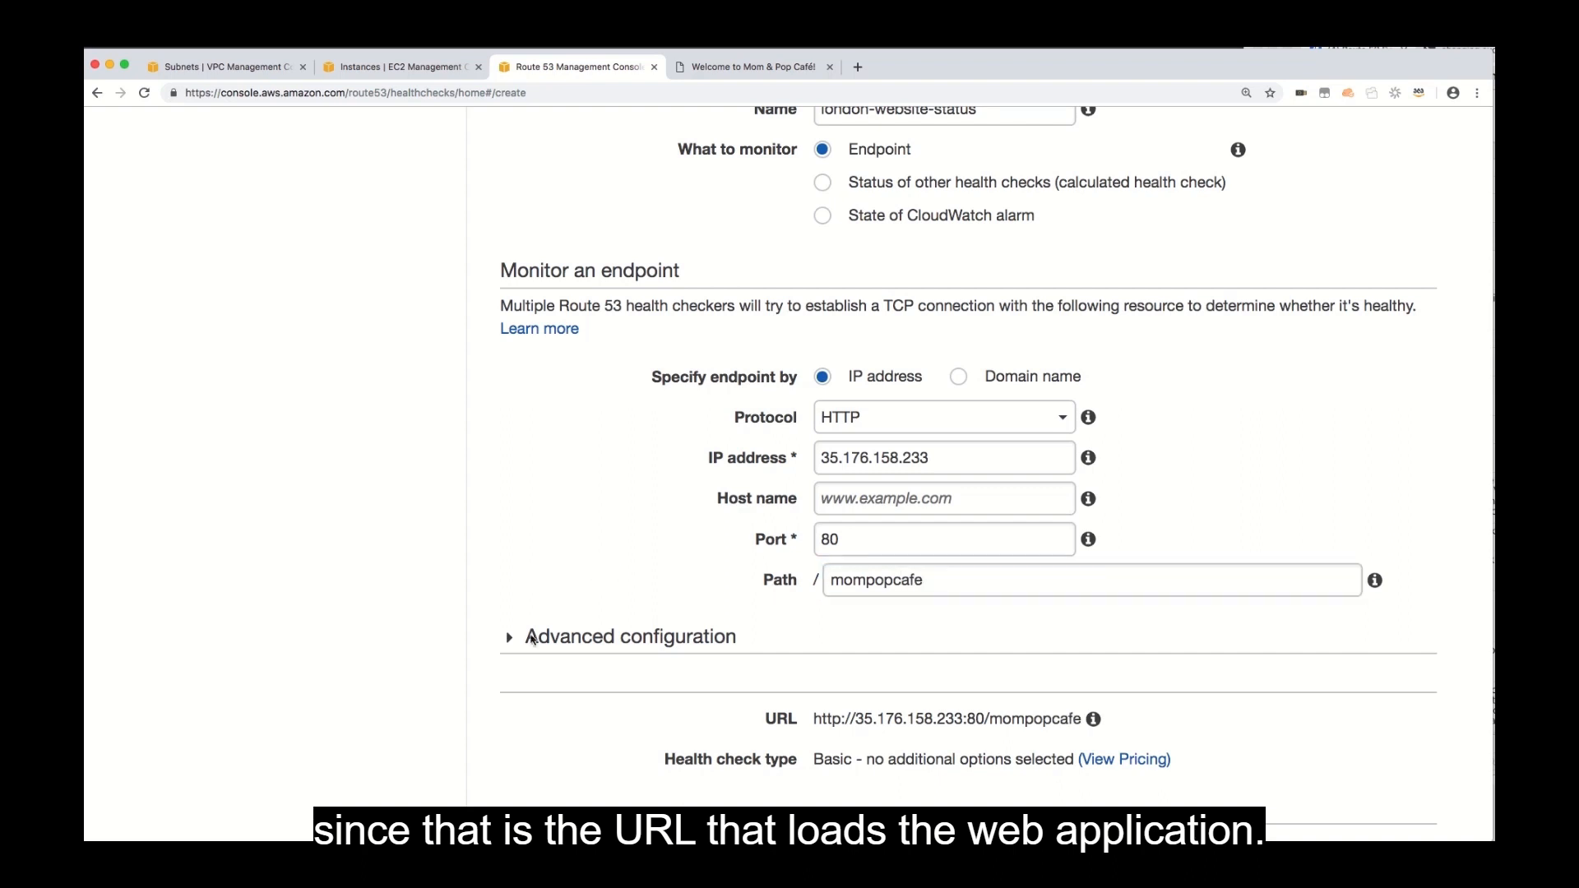
Set the health check's request interval to Fast (10 seconds) and its failure threshold to 2, and proceed to the notification settings.
left_click(510, 639)
scroll(548, 699, "down", 5)
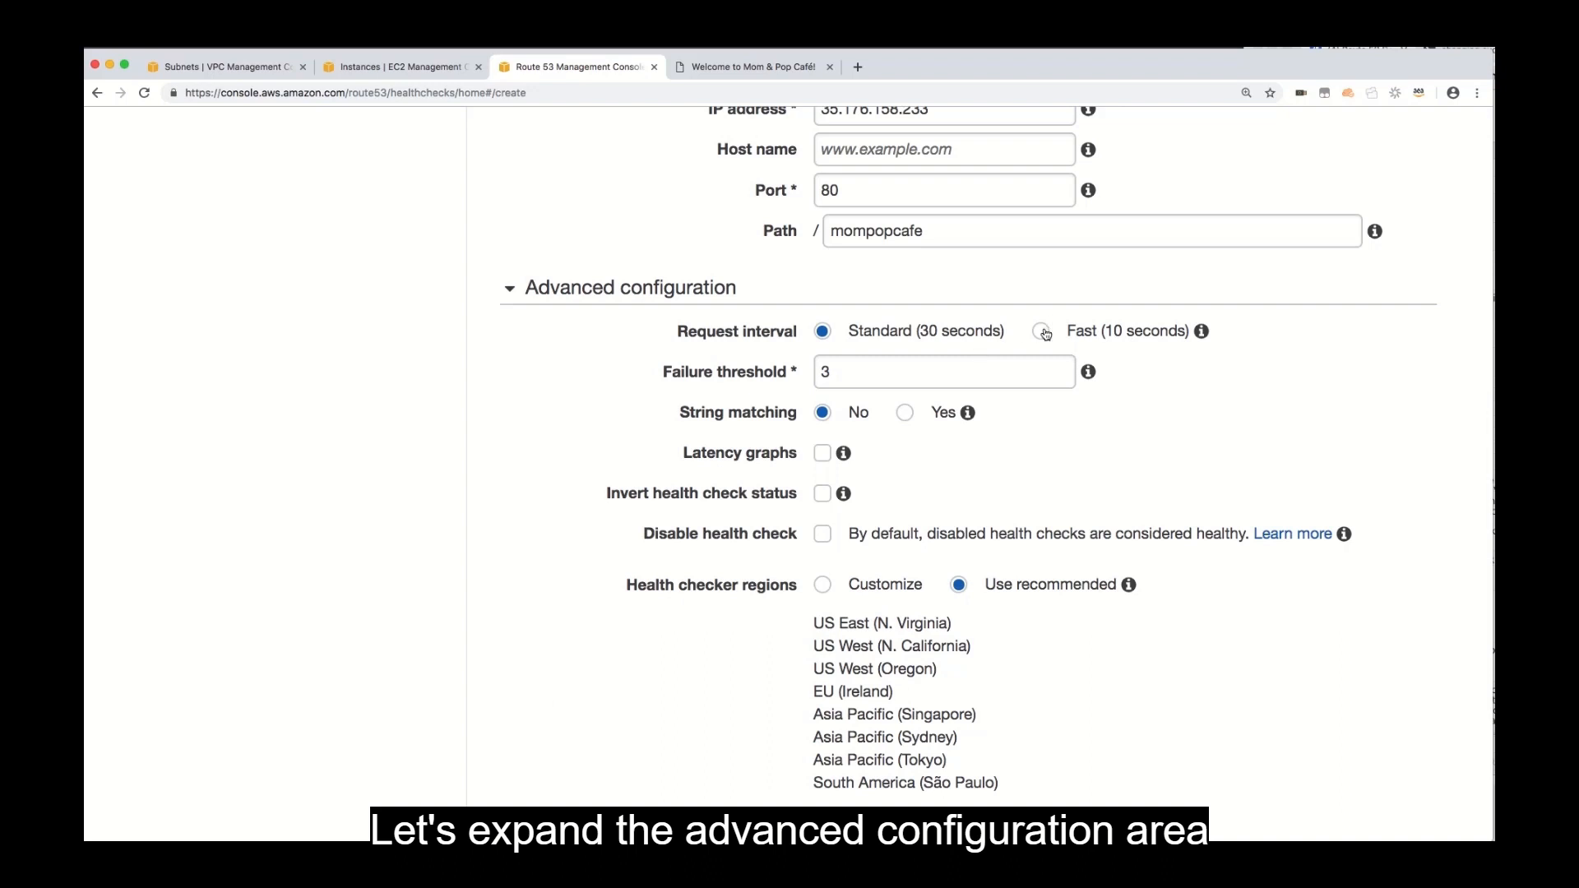
left_click(1042, 331)
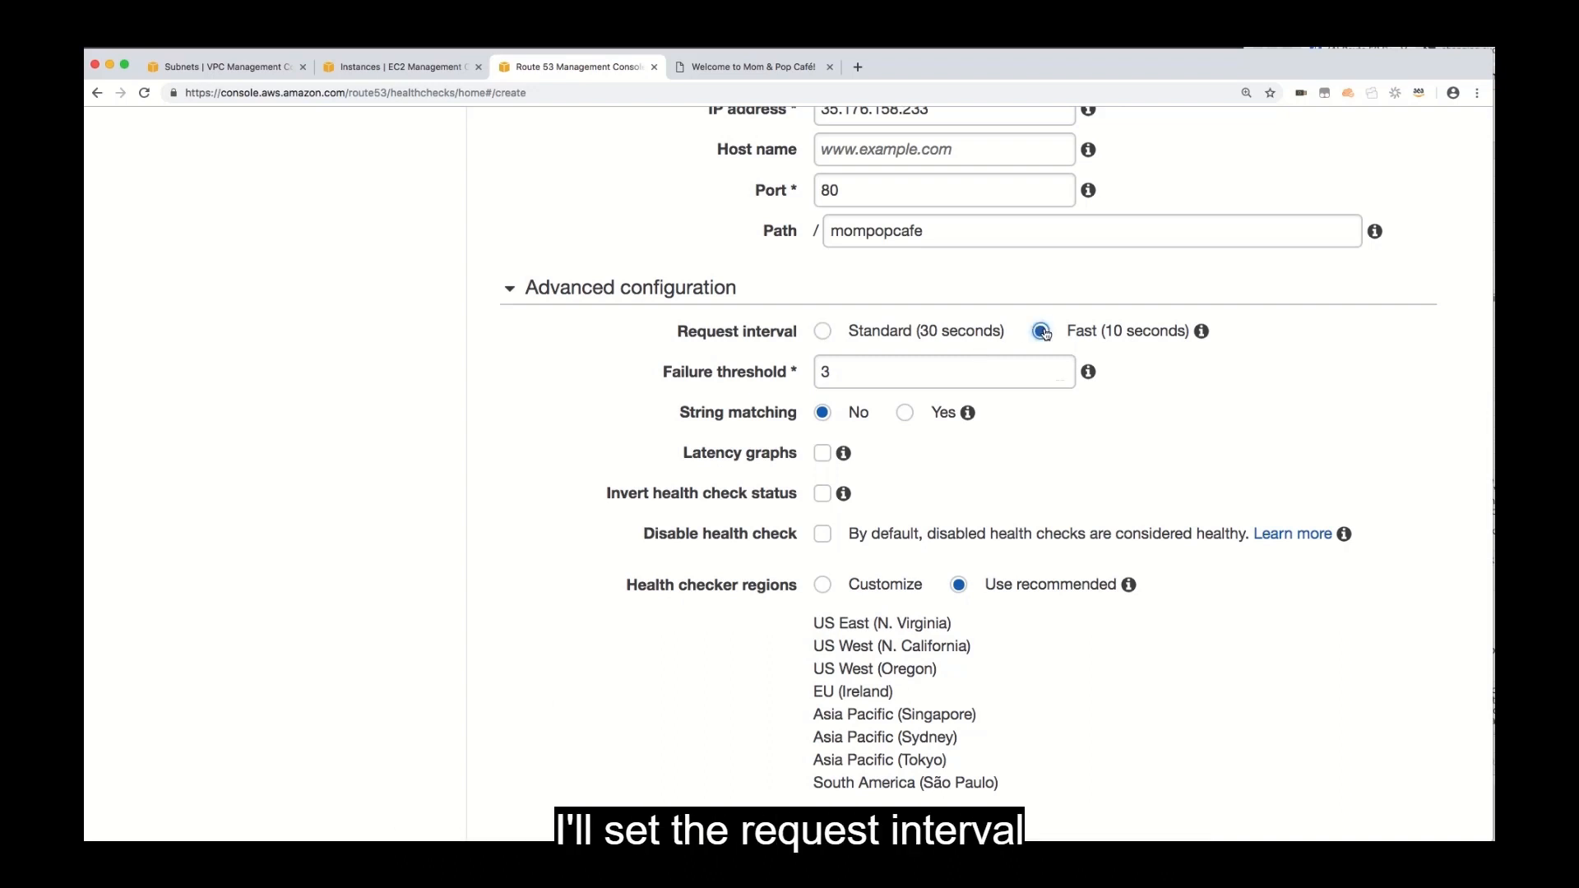
left_click(845, 370)
left_click_drag(845, 370, 802, 374)
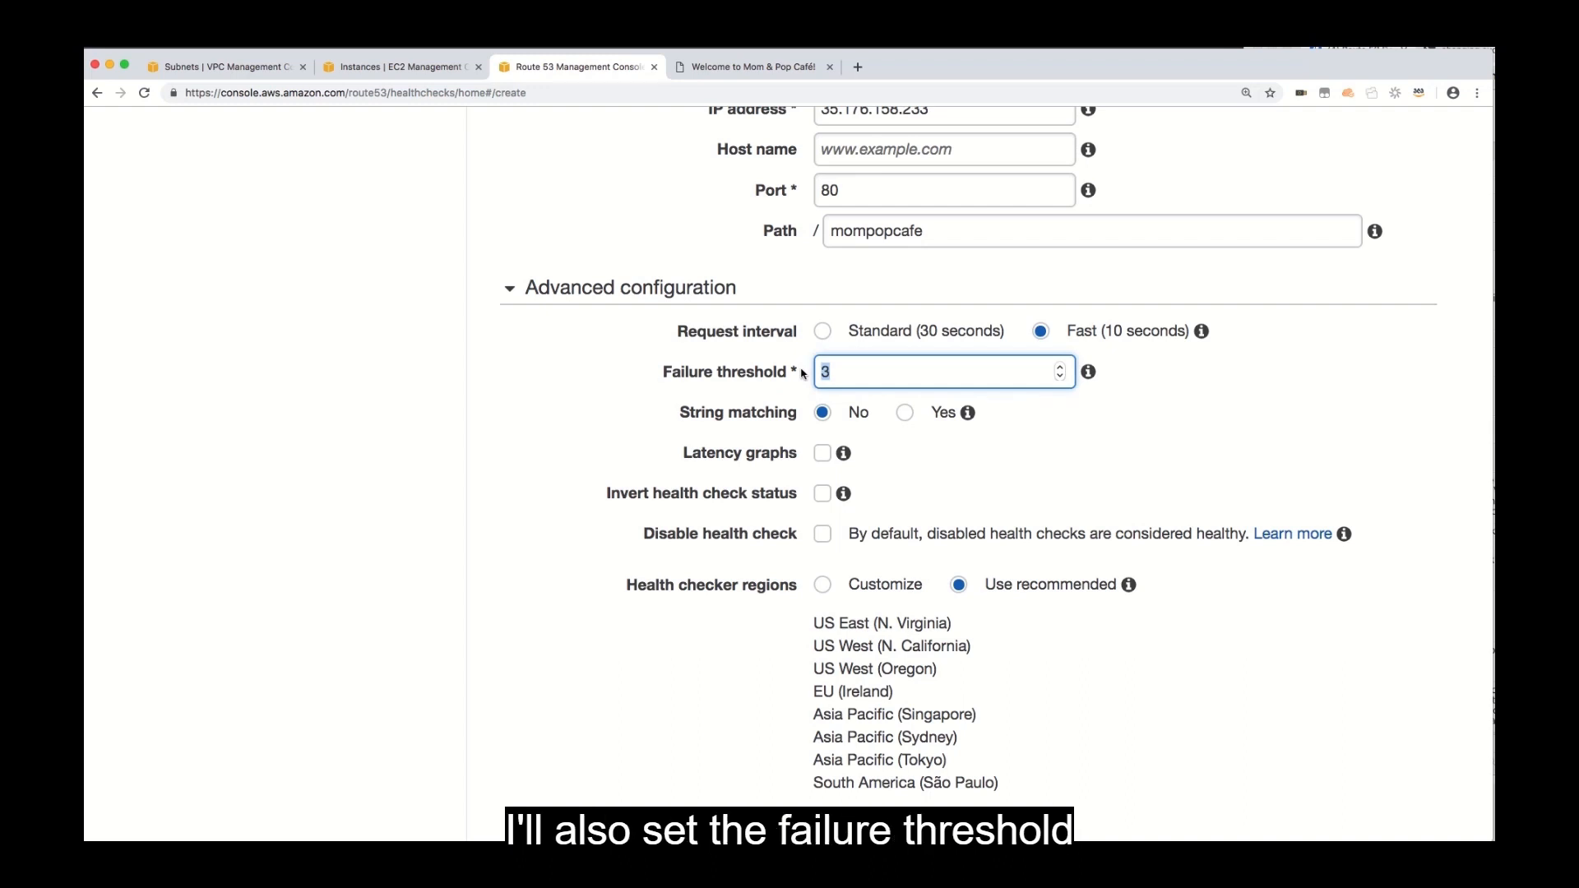
left_click(1060, 378)
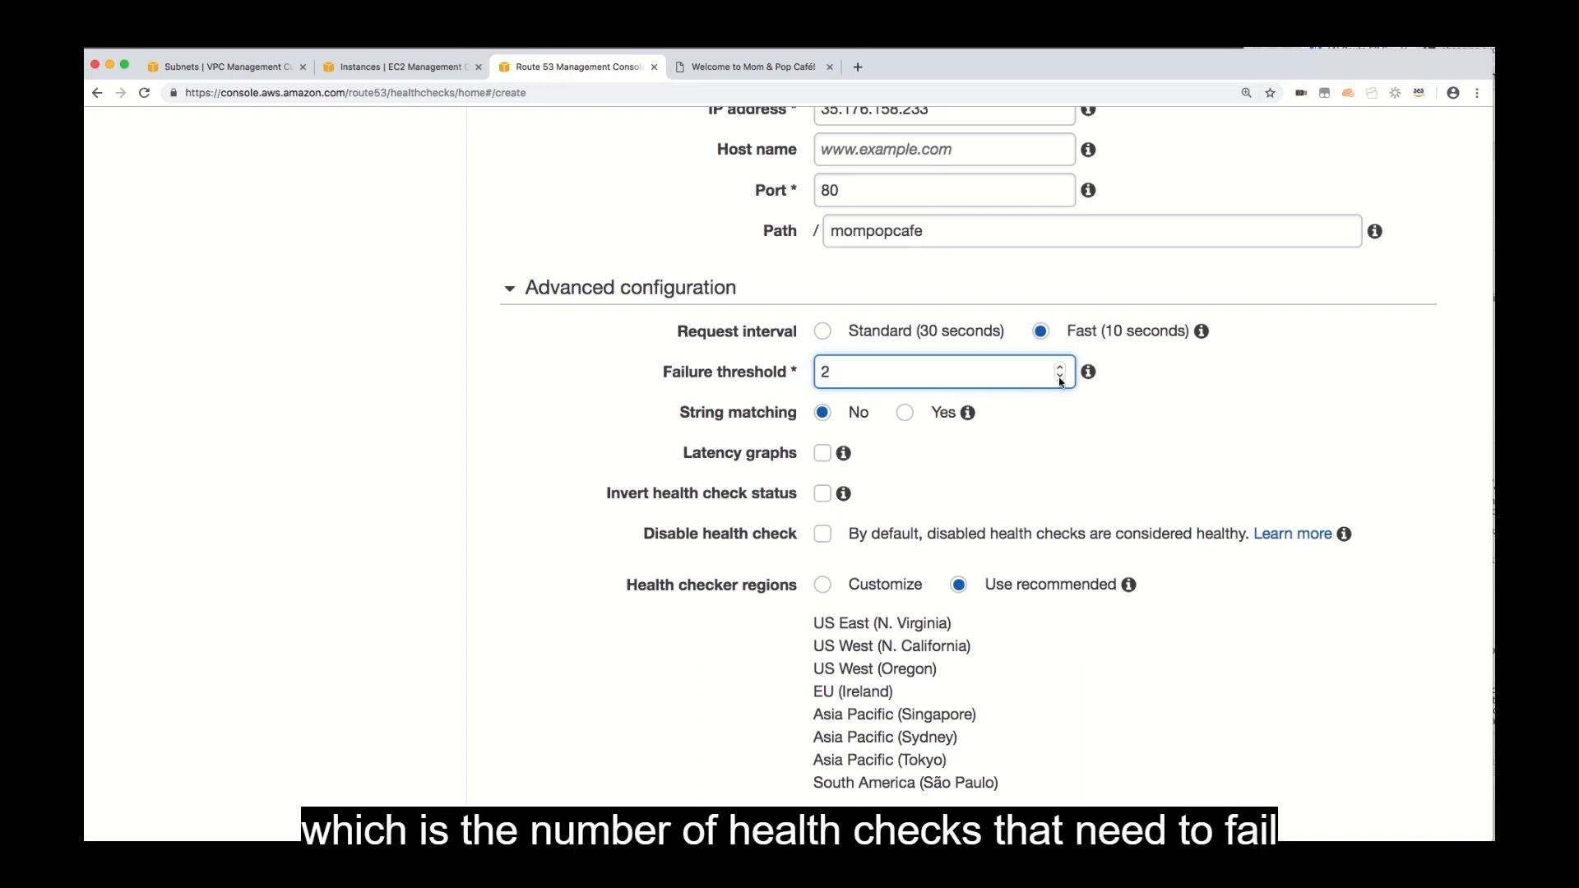
scroll(1066, 451, "down", 1)
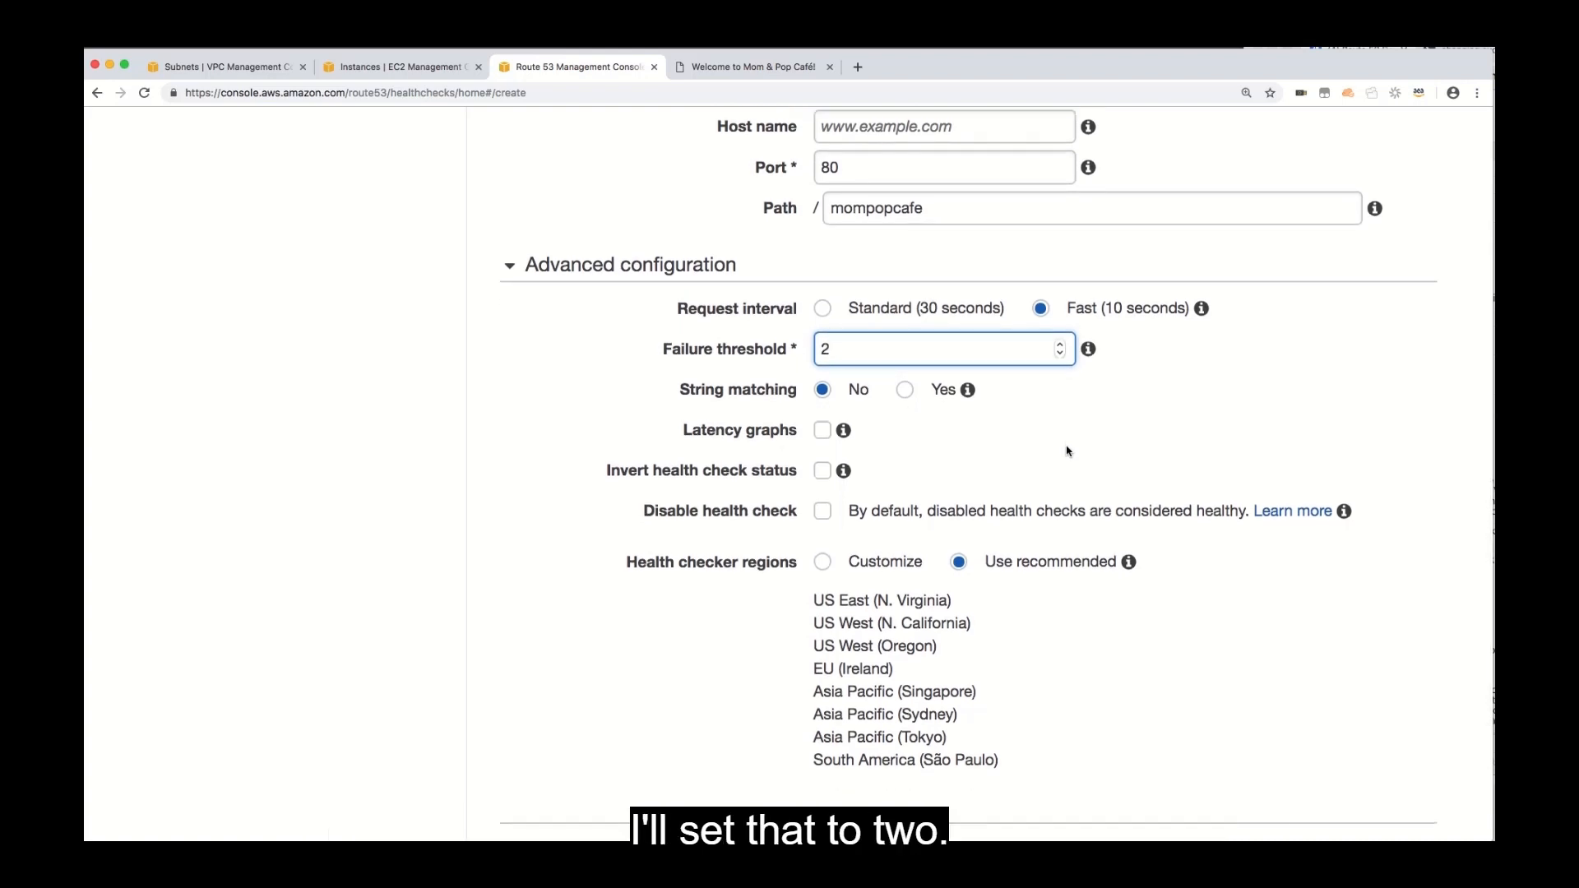
scroll(1067, 450, "down", 8)
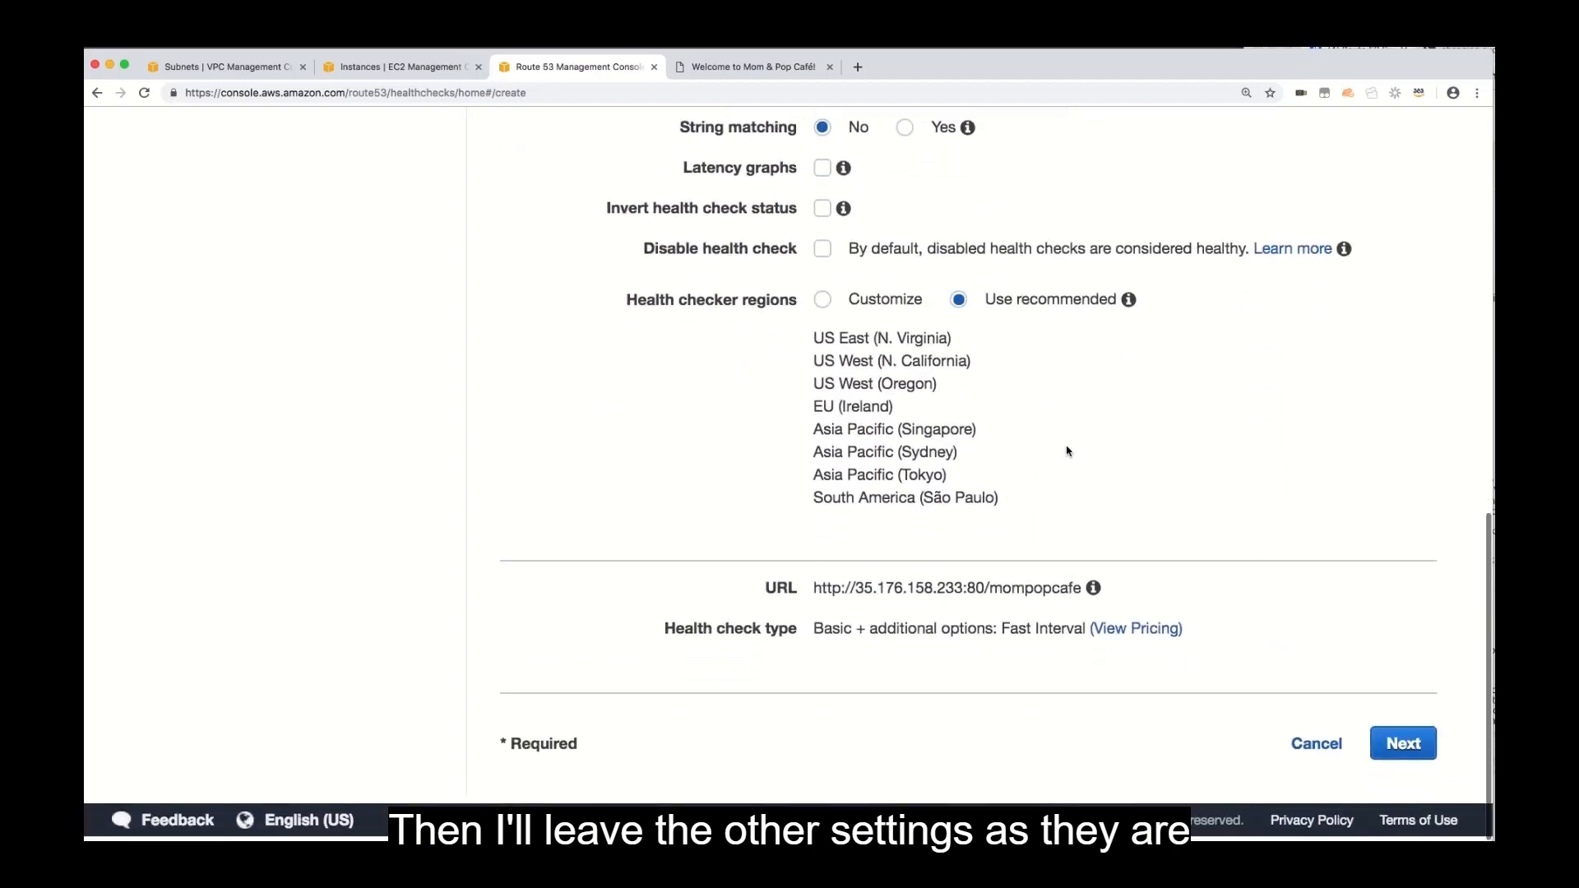
left_click(1415, 743)
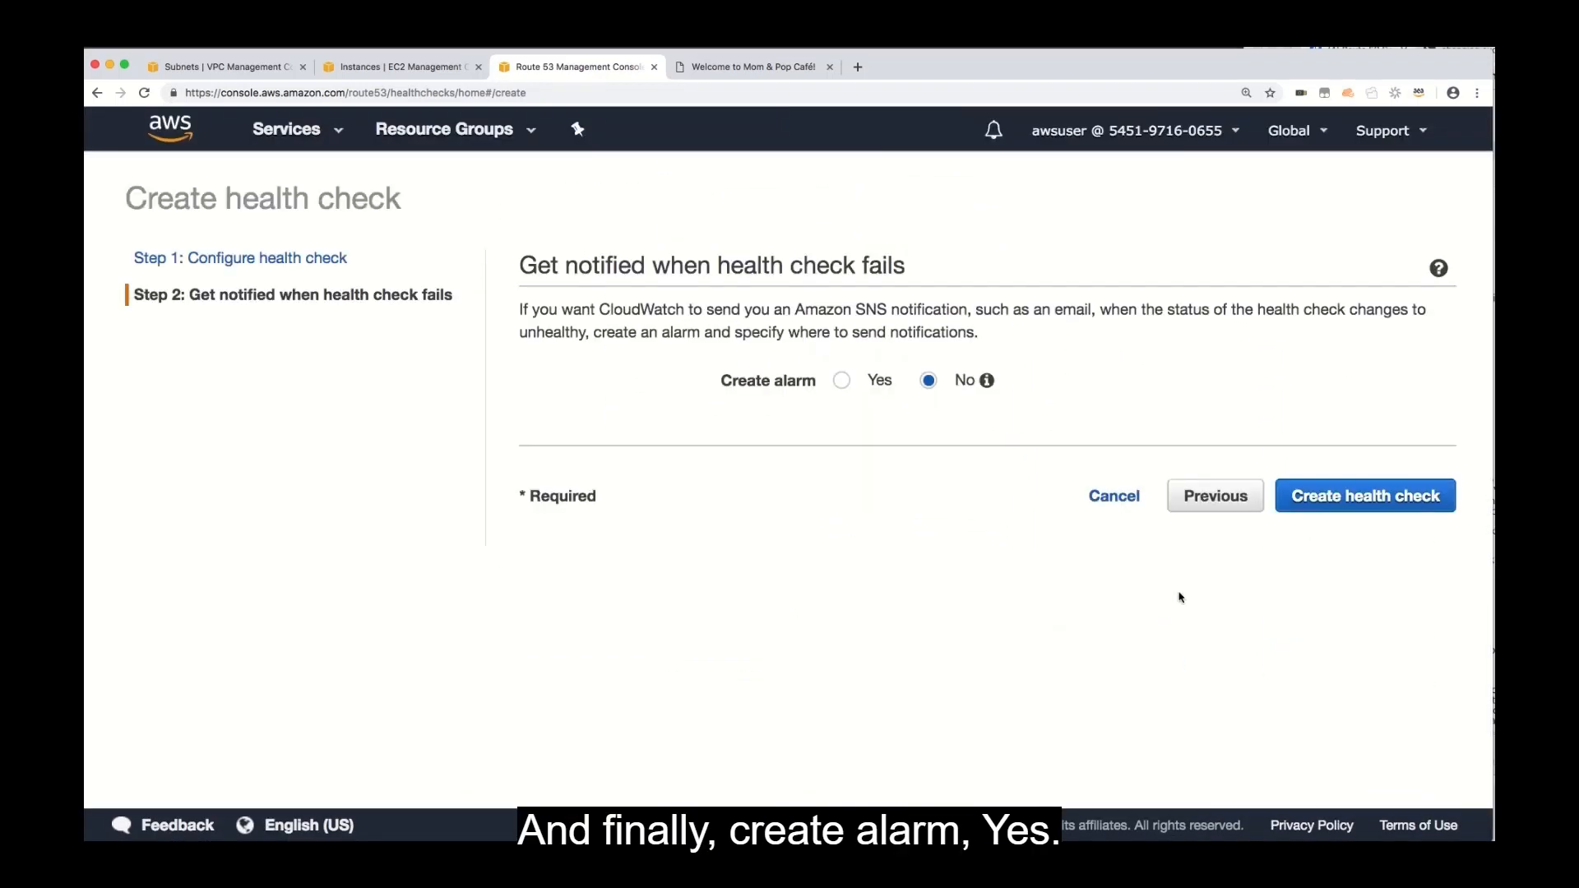
Enable an alarm for the health check that notifies a new SNS topic named websitedown.
left_click(841, 381)
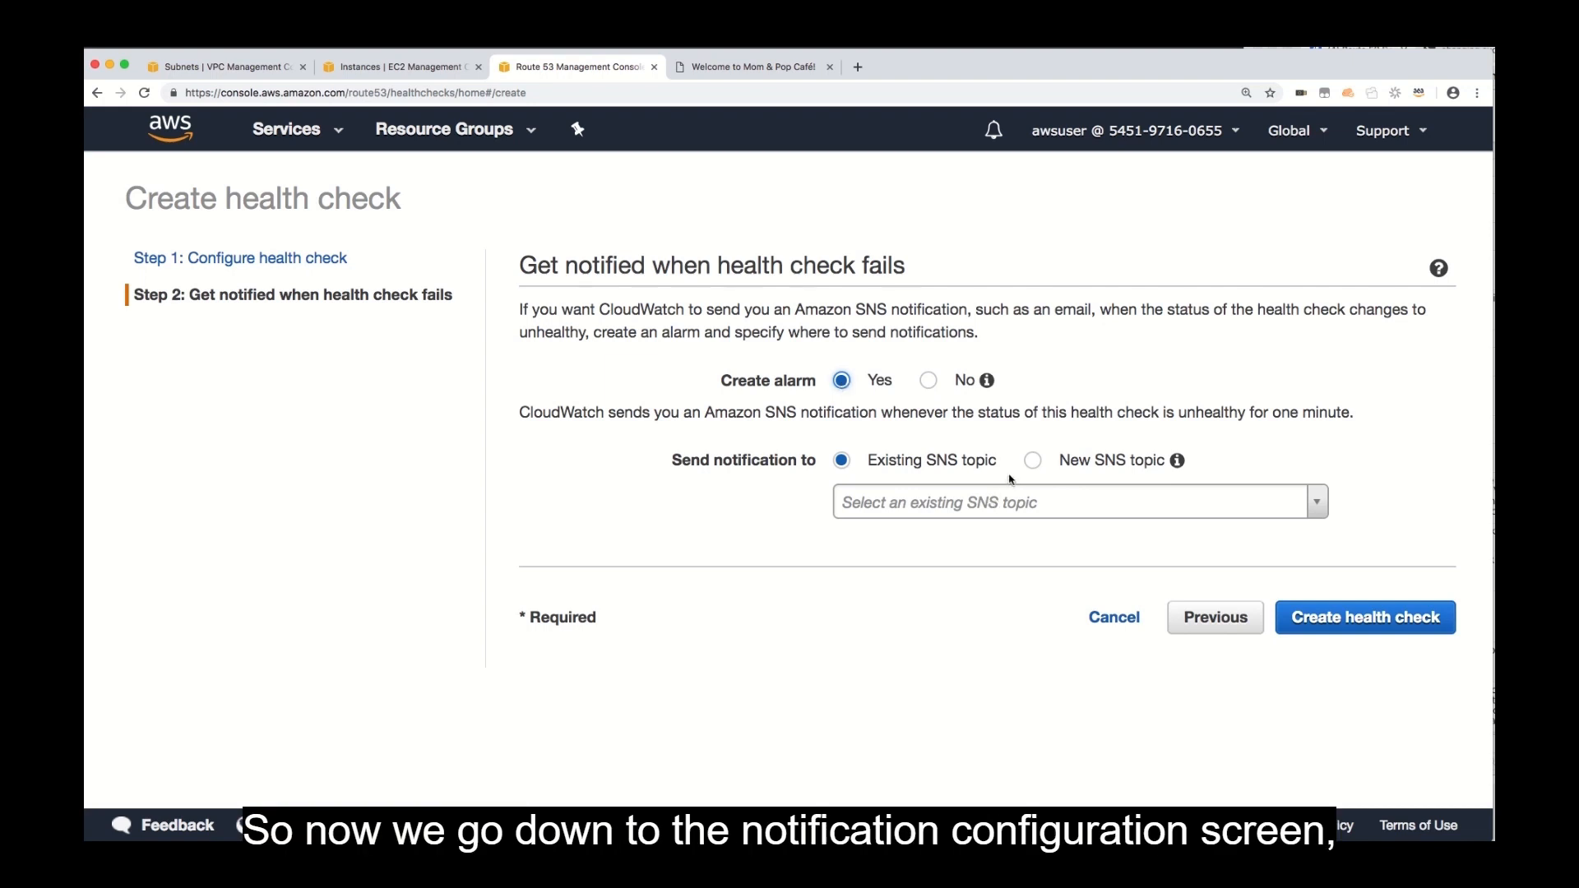
left_click(1034, 462)
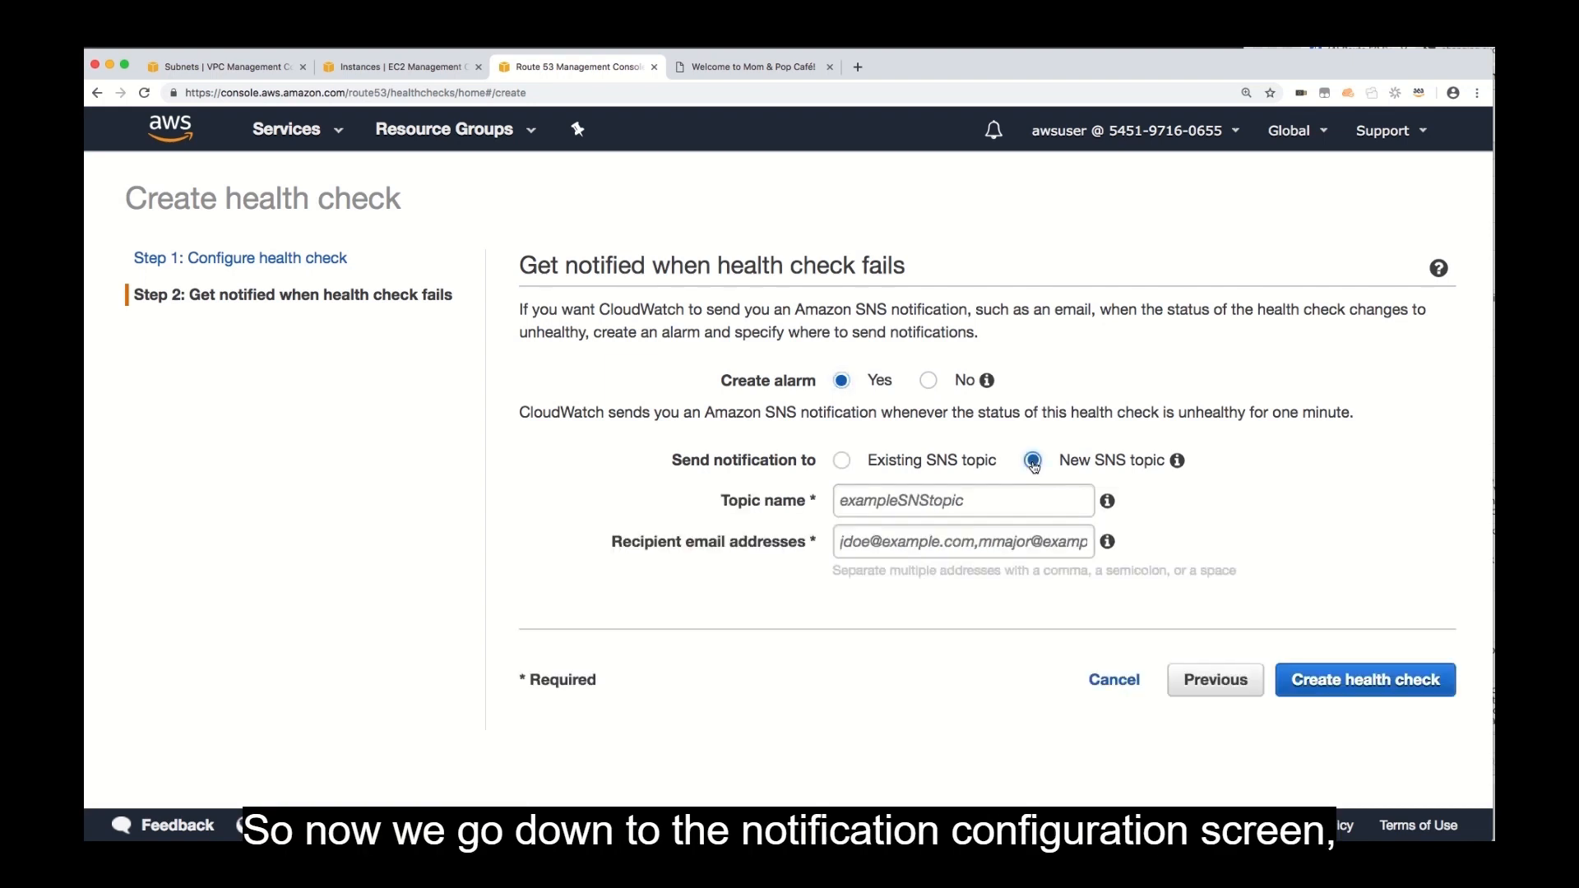
left_click(934, 508)
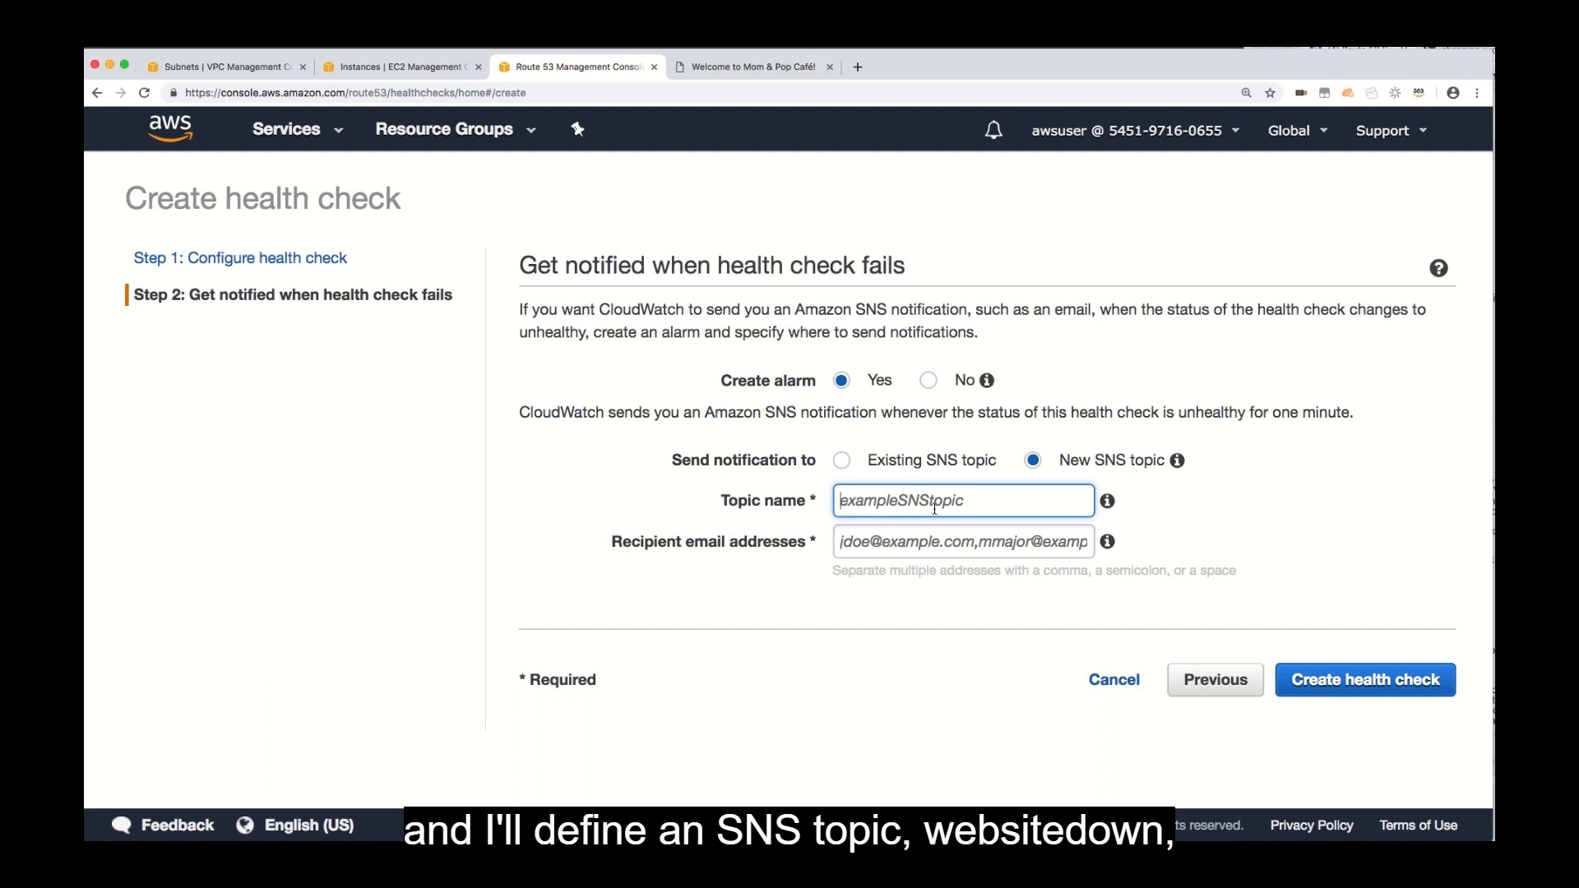
type("websitedown")
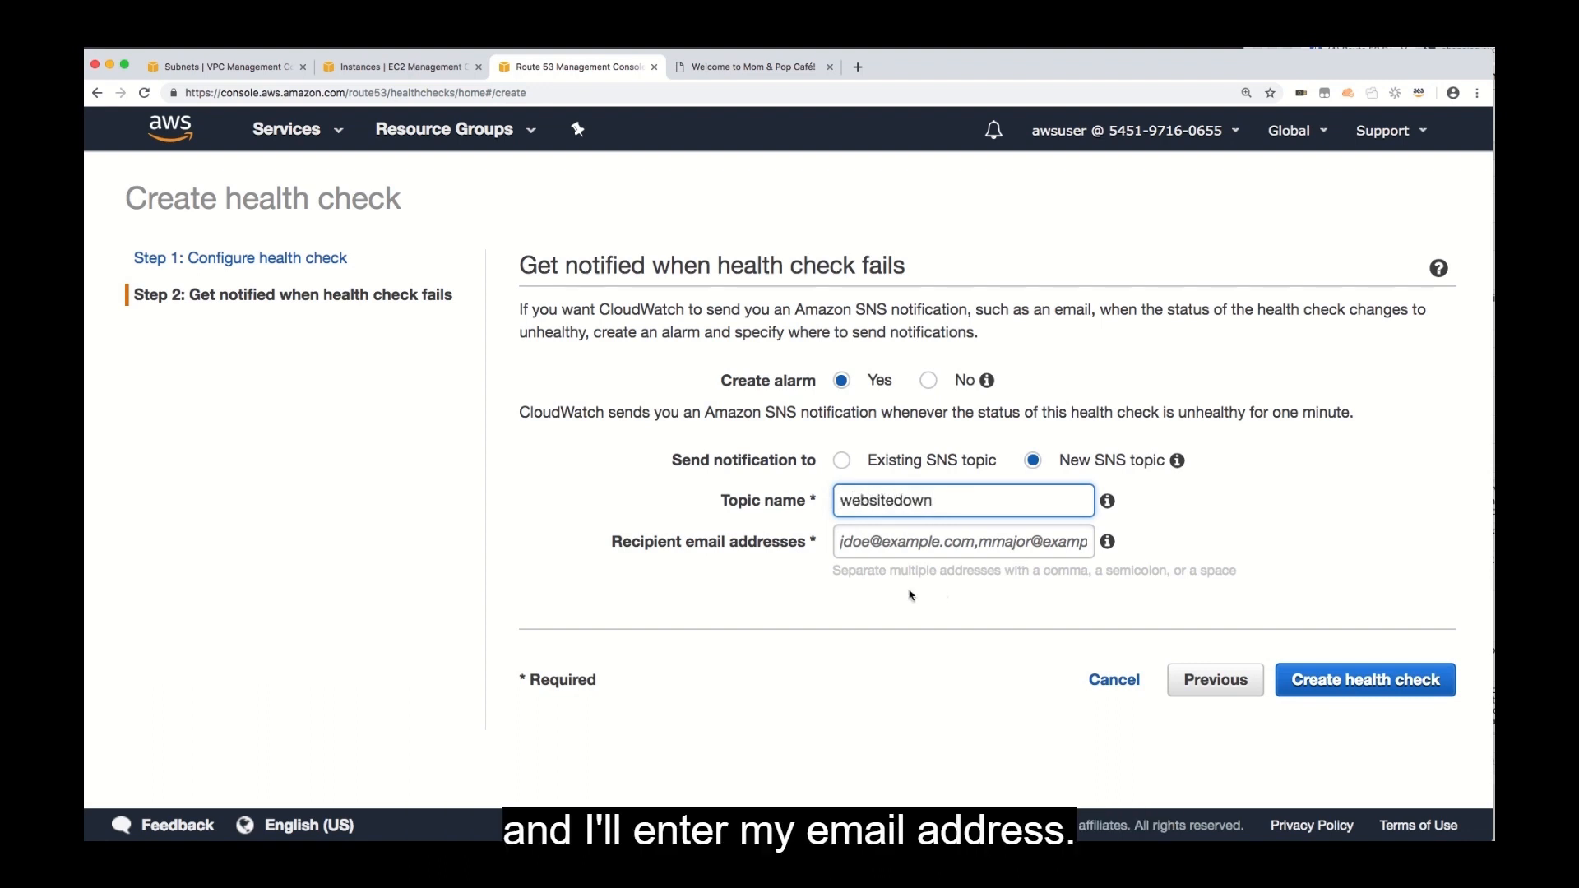
Enter the recipient's email address for the alarm notifications and create the health check.
left_click(905, 543)
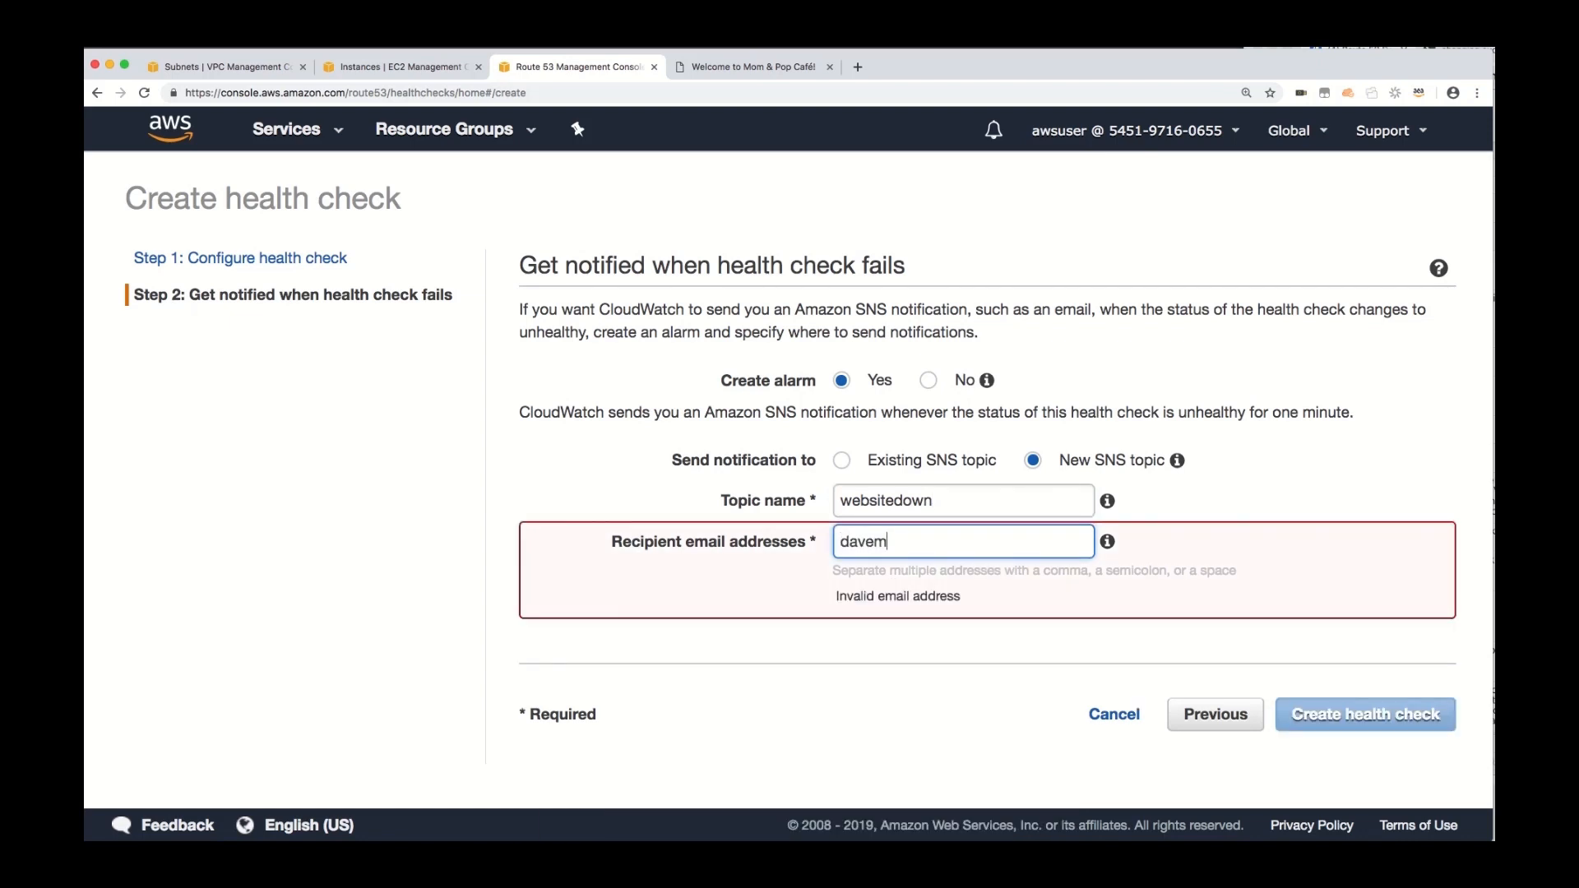
left_click(1341, 671)
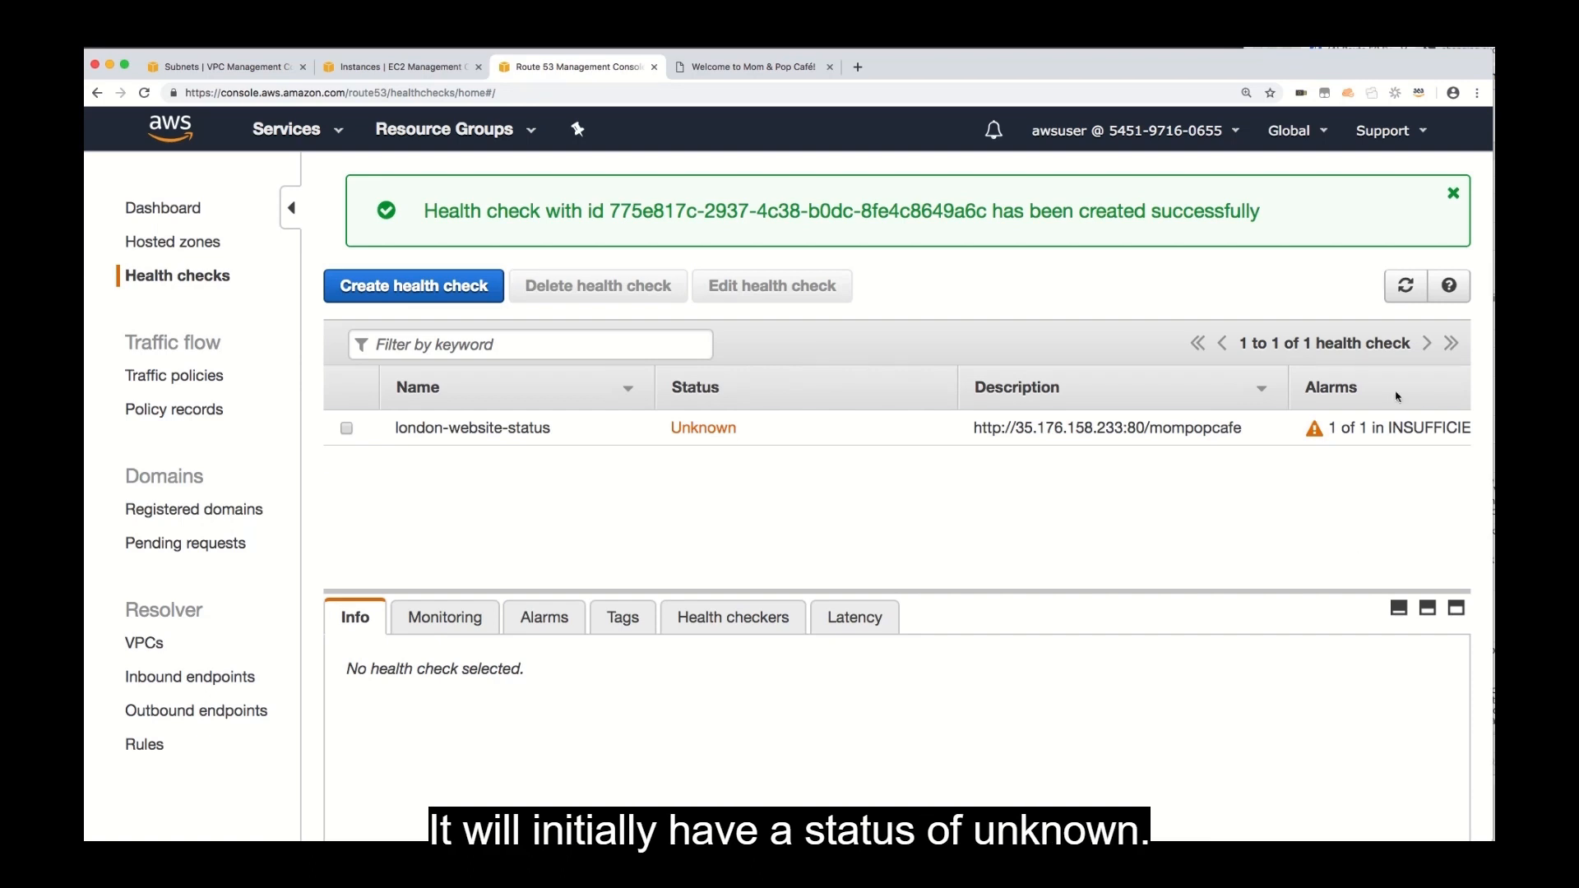
Refresh the health checks list to check the current status of london-website-status.
left_click(1403, 287)
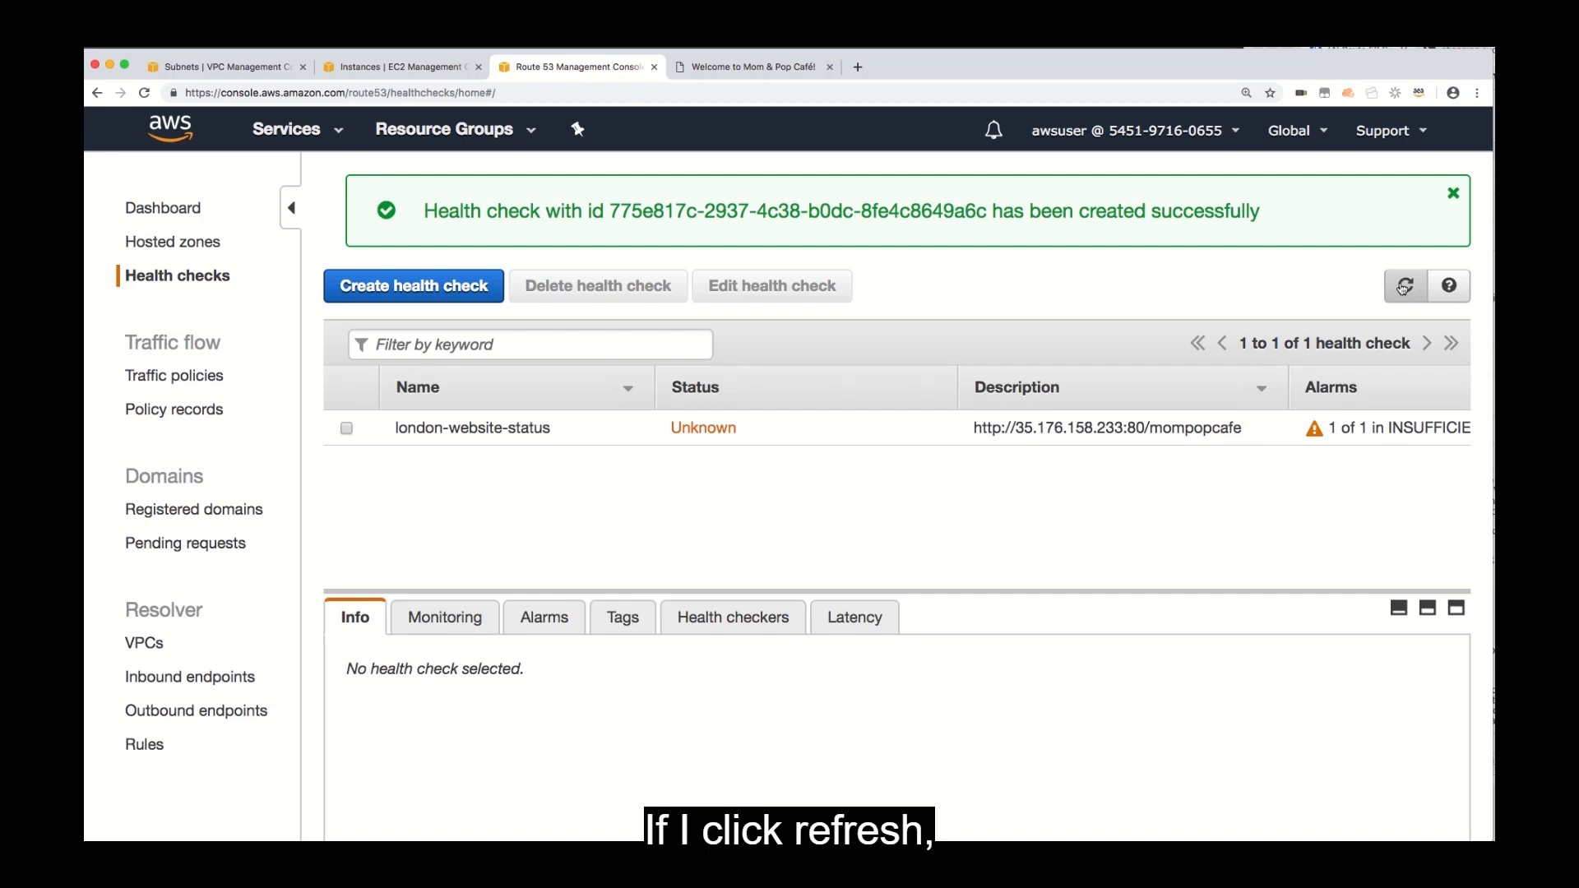
left_click(1403, 287)
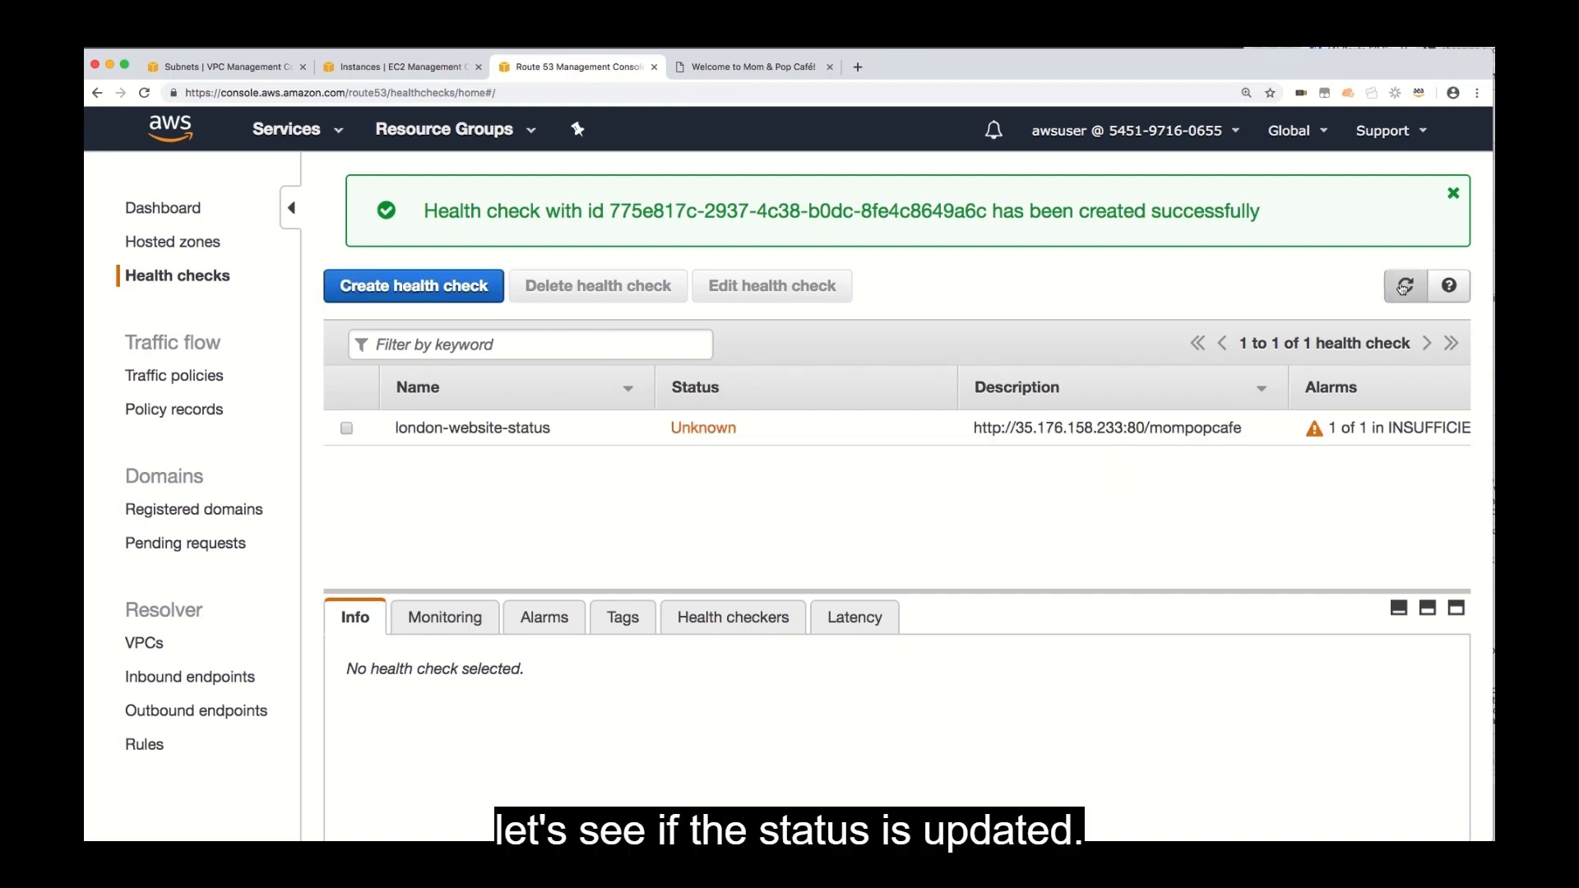
left_click(1403, 287)
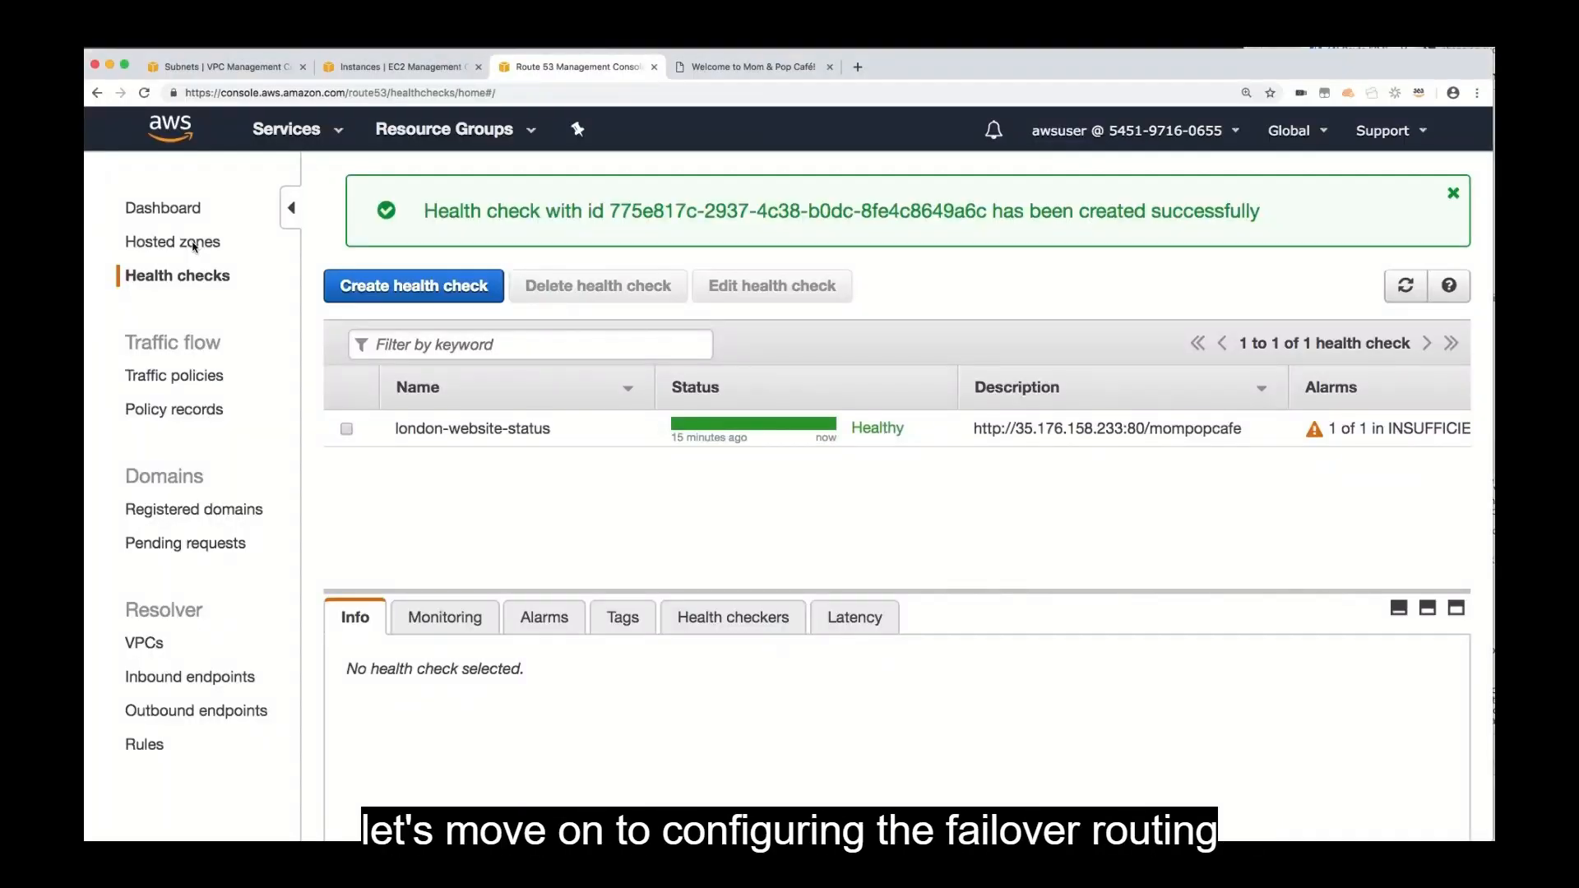
Start a new A record set named www in the mompopcafe.net hosted zone with a TTL of 15 seconds.
left_click(188, 246)
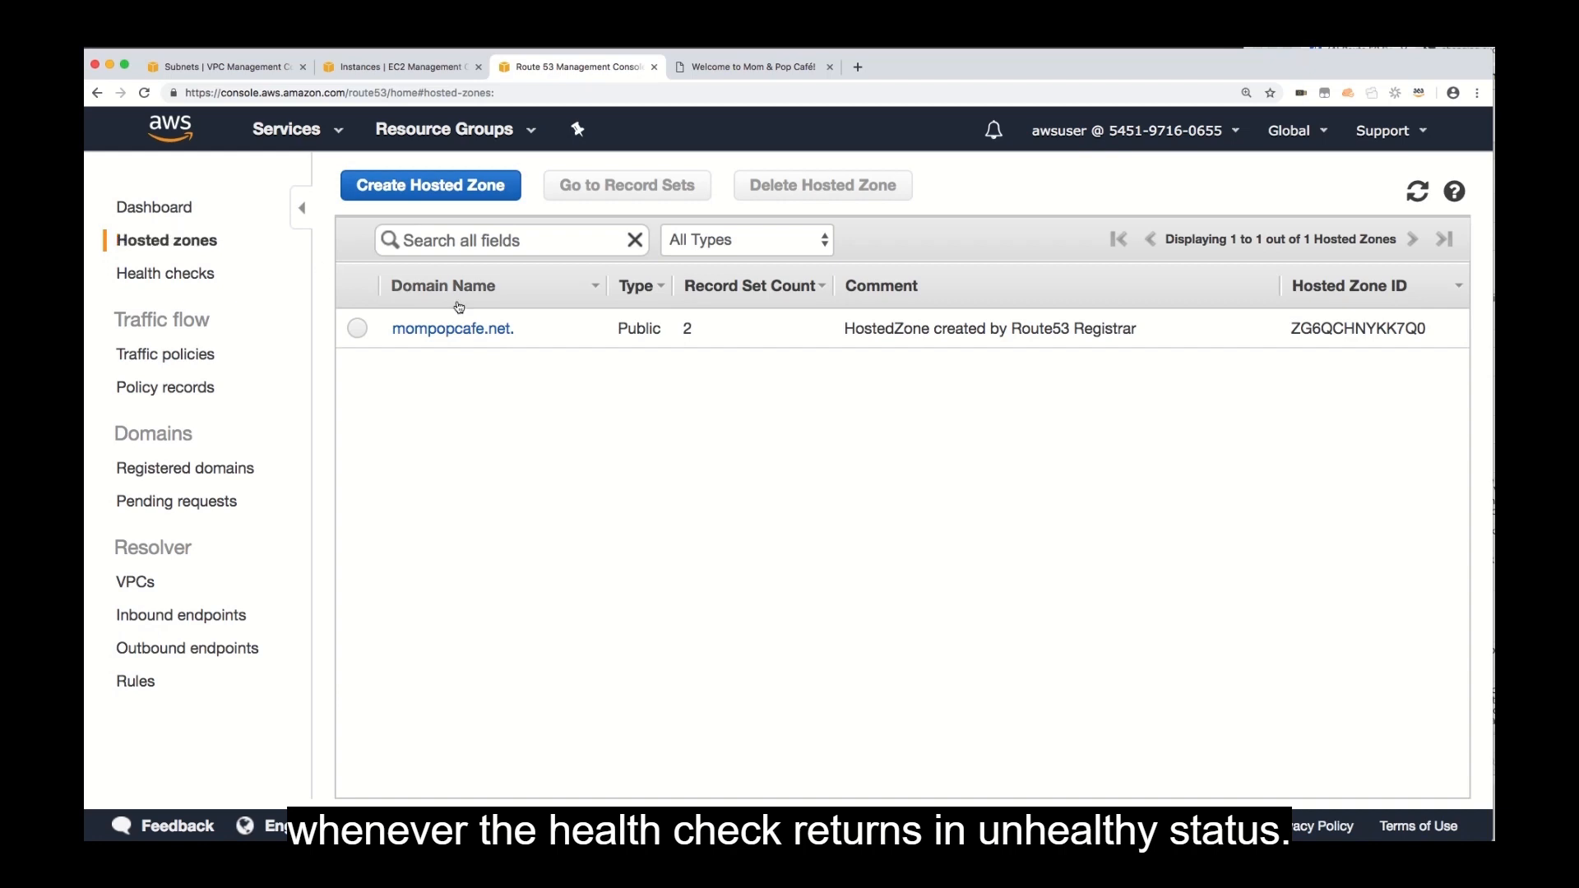
left_click(464, 330)
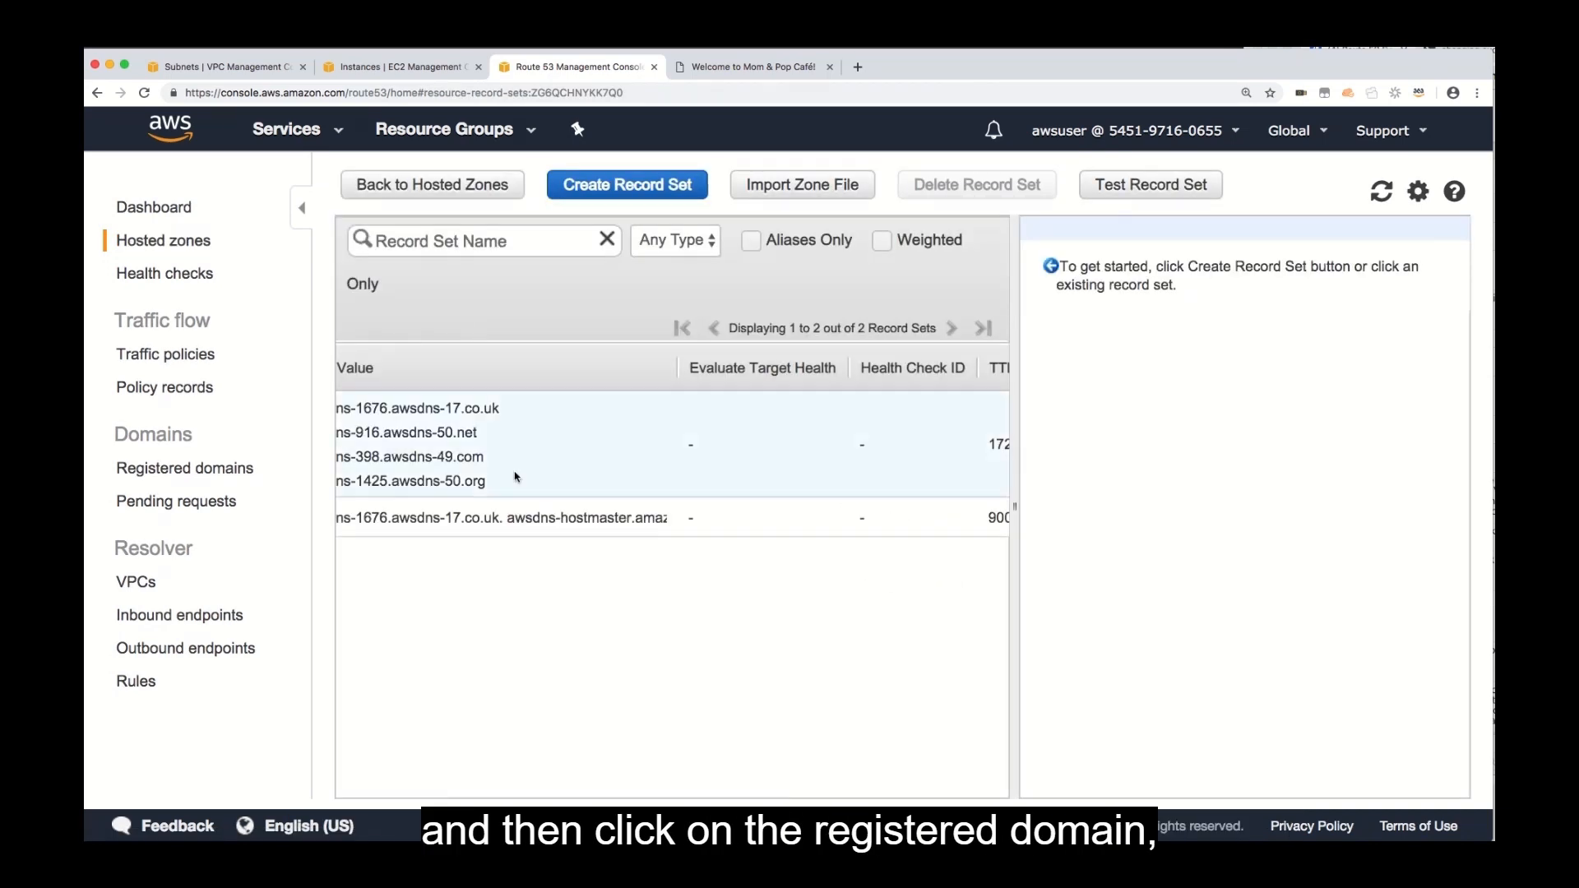
left_click(638, 187)
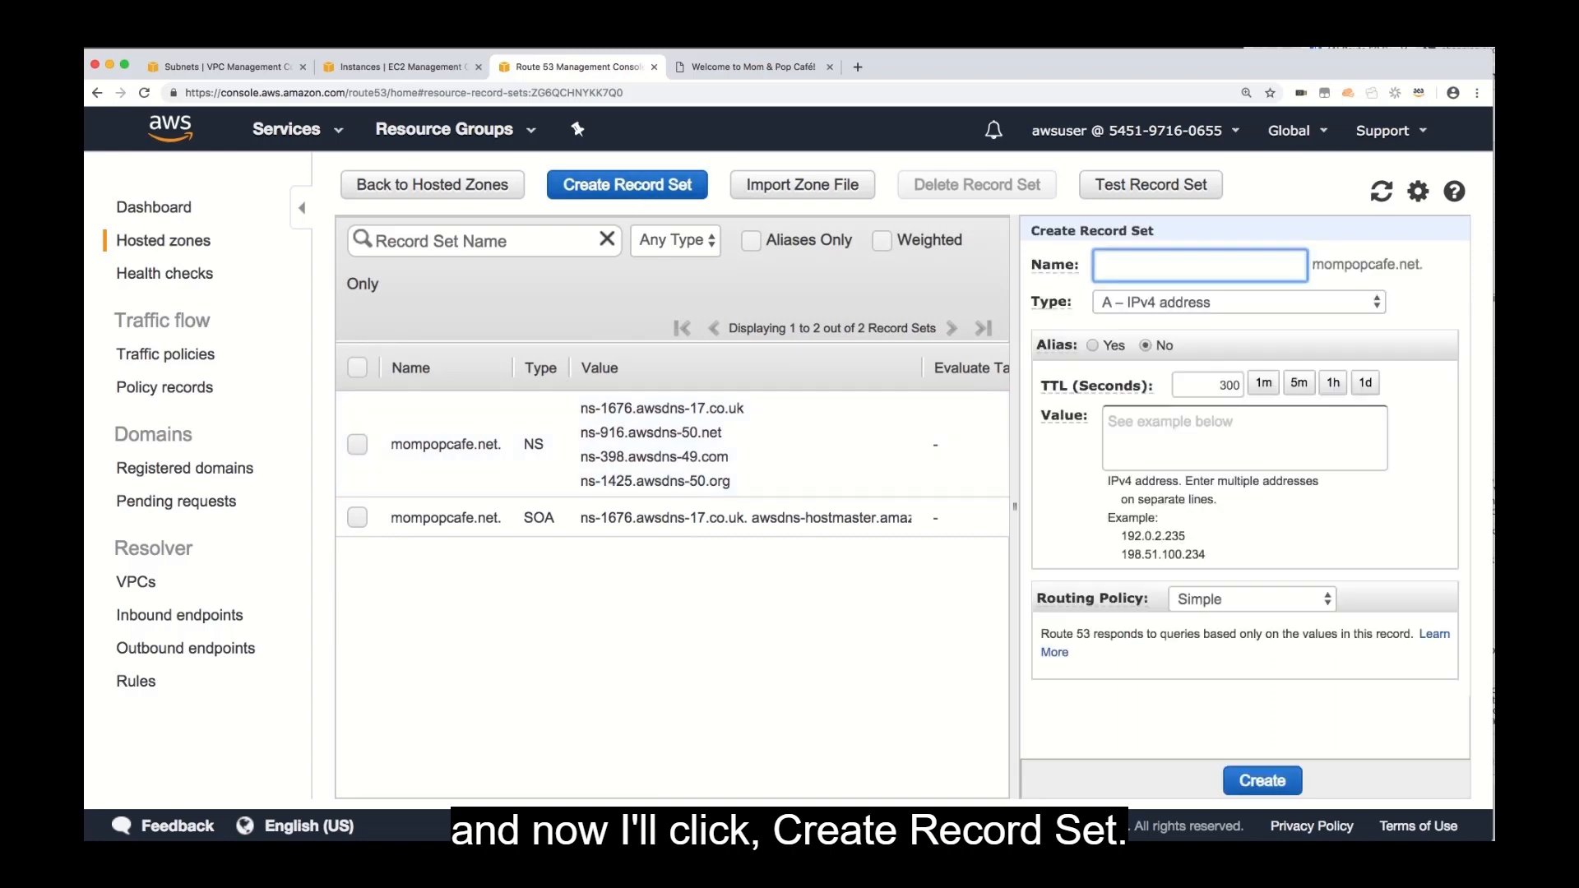
type("www")
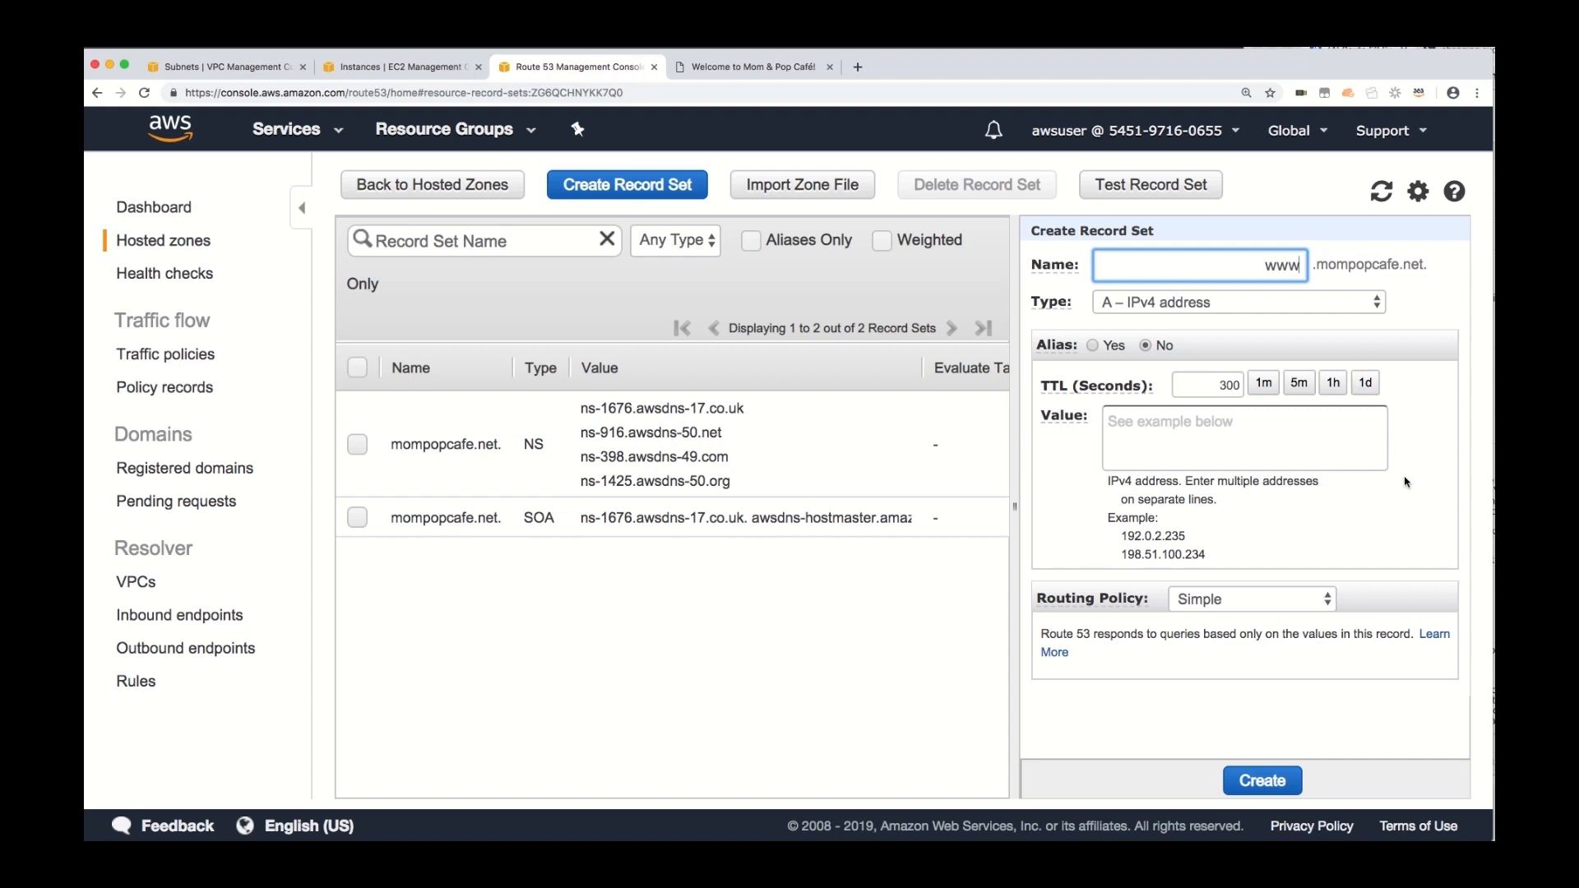
double_click(1229, 385)
type("15")
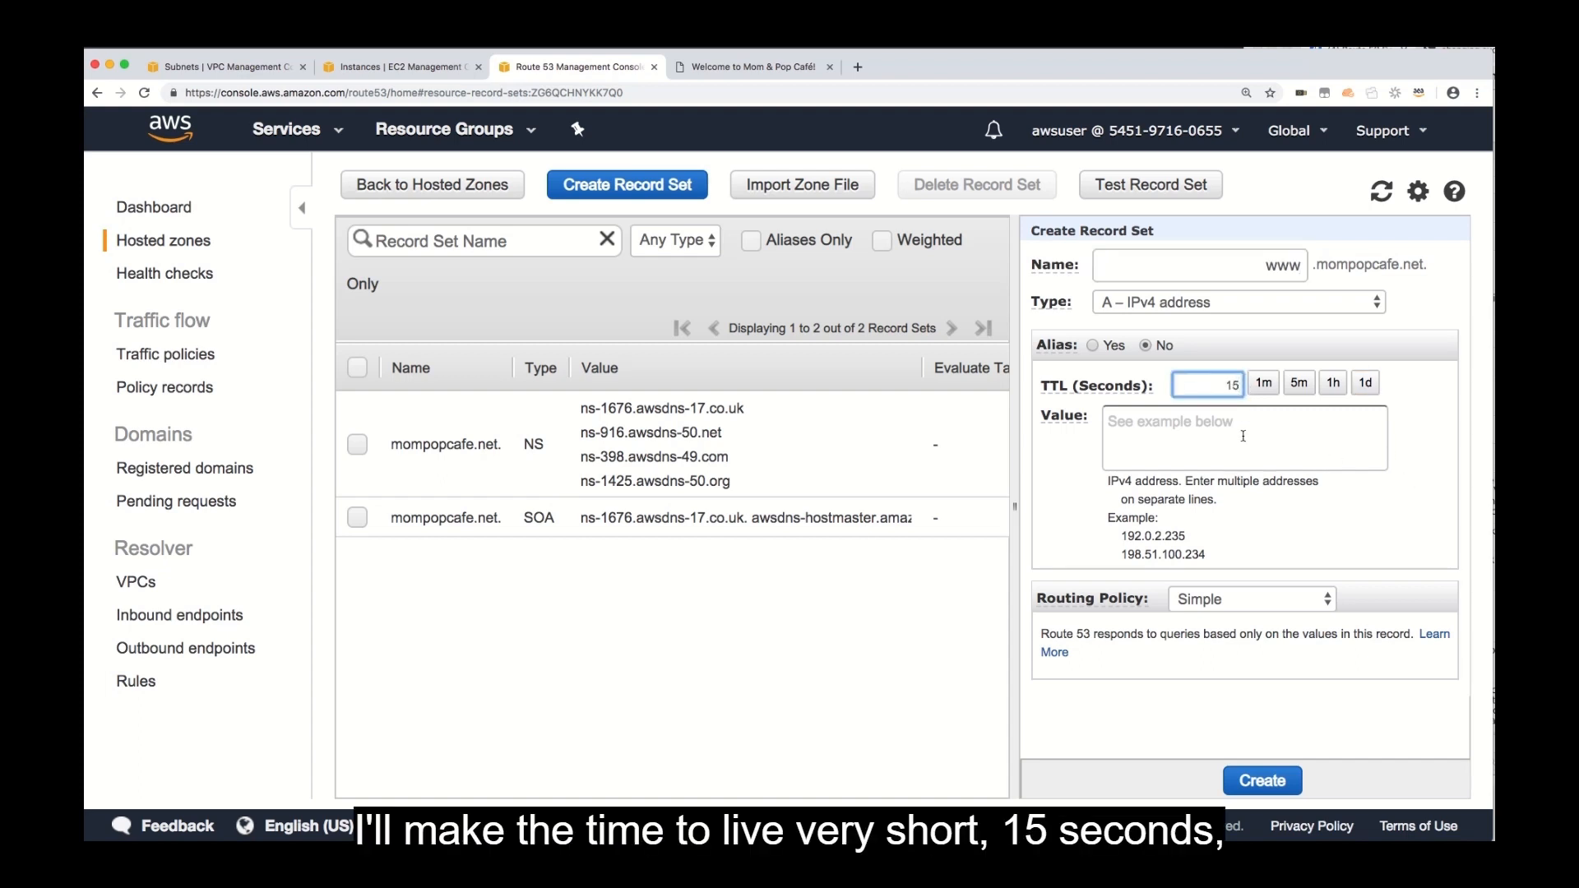
Copy mompopcafeserver's public IP 35.176.158.233 from the EC2 page into the record's value and set the routing policy to Failover.
left_click(1243, 436)
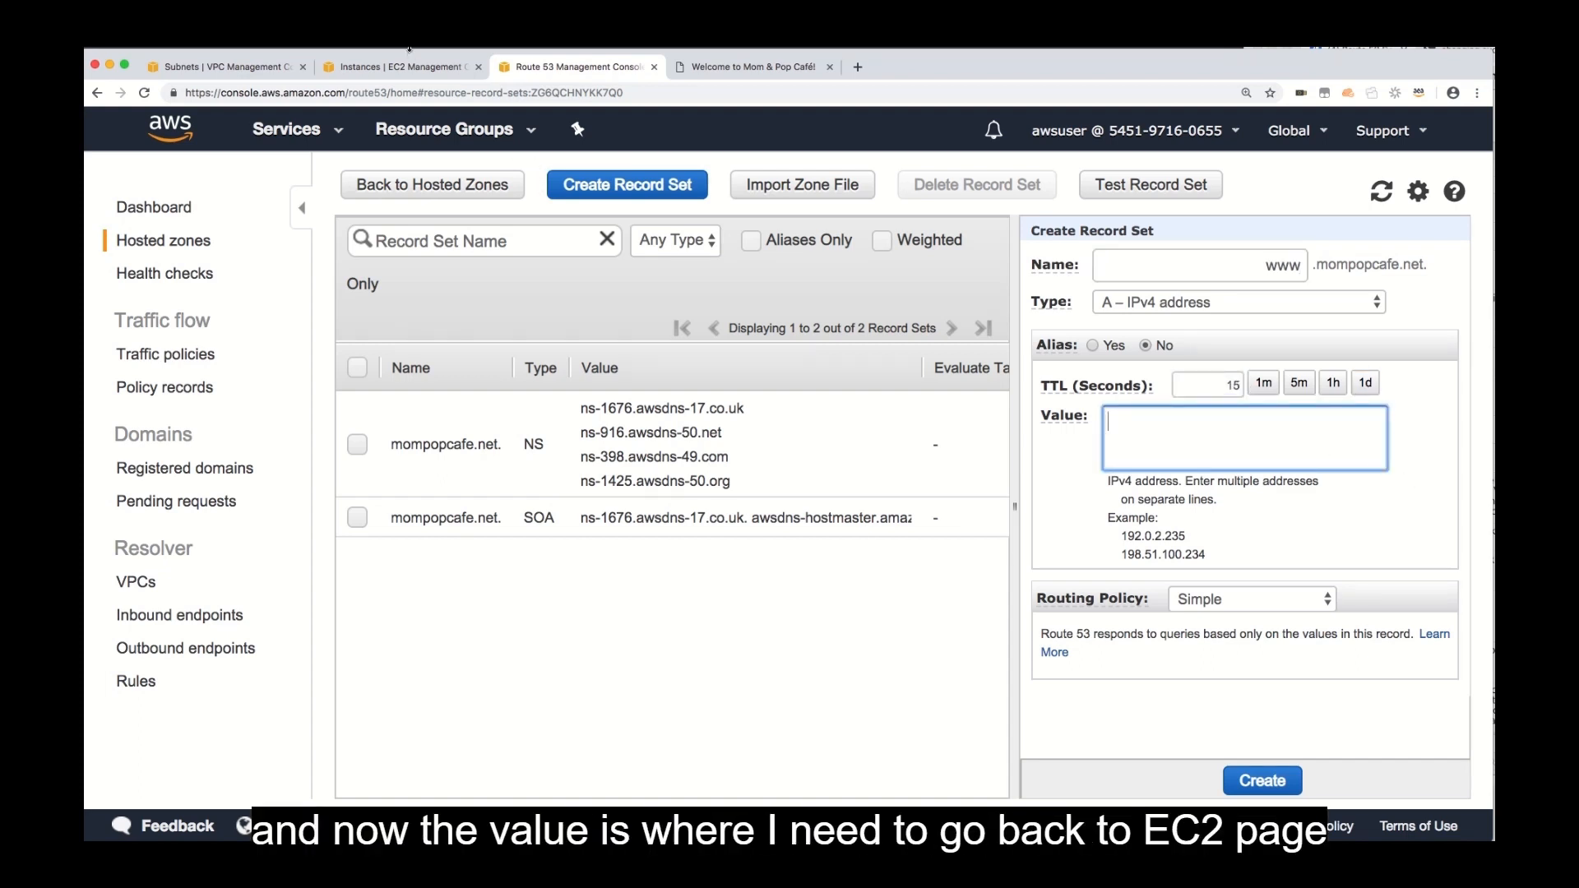
left_click(403, 67)
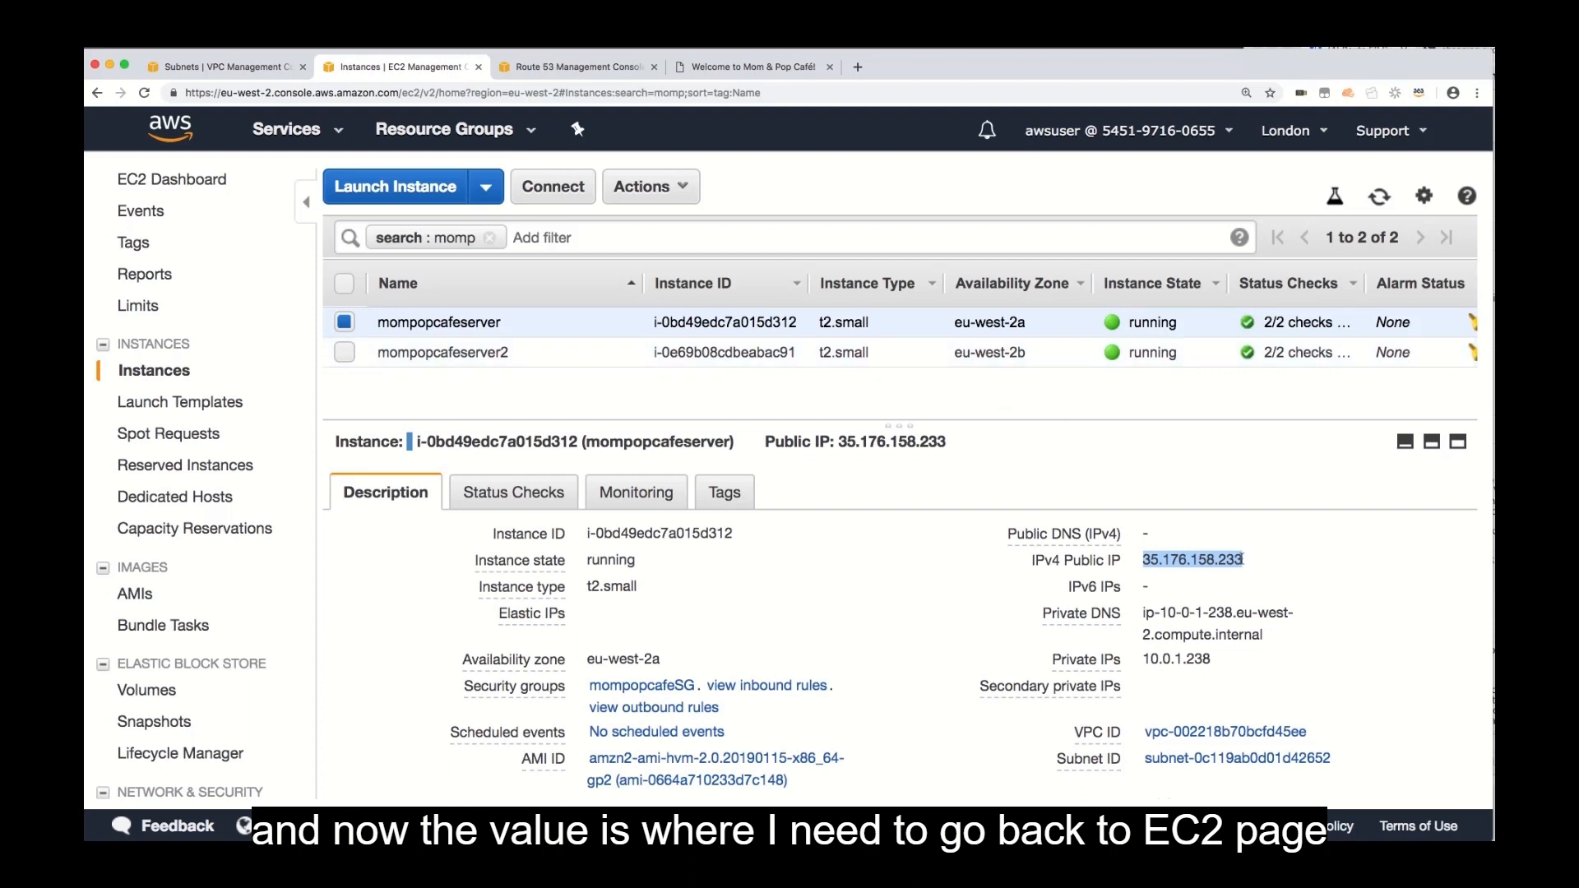
left_click(1261, 561)
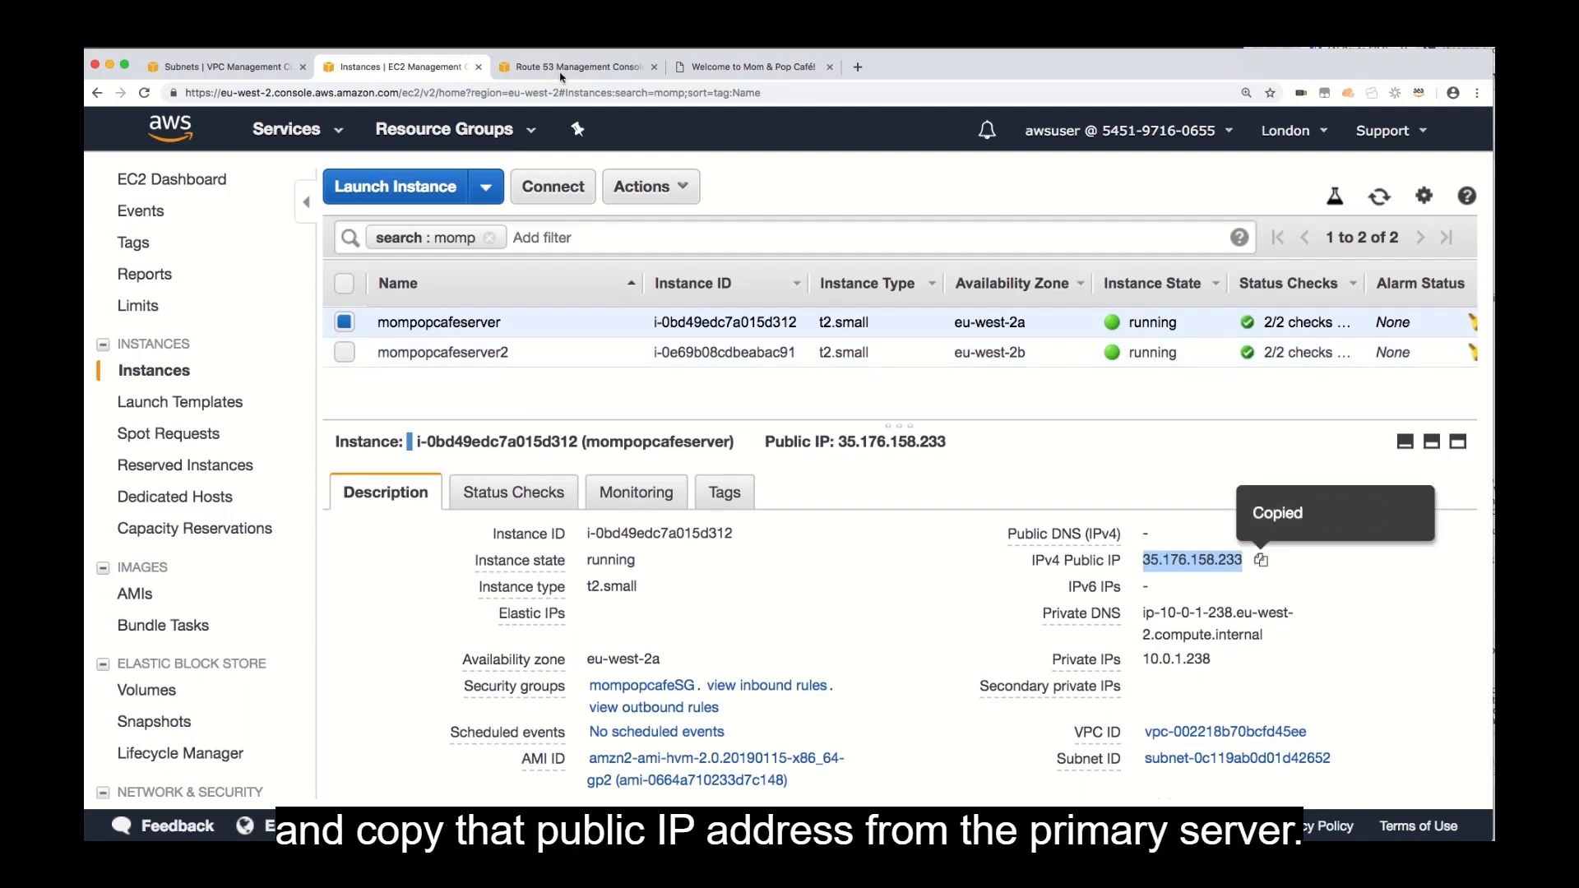
left_click(530, 68)
key("super+v")
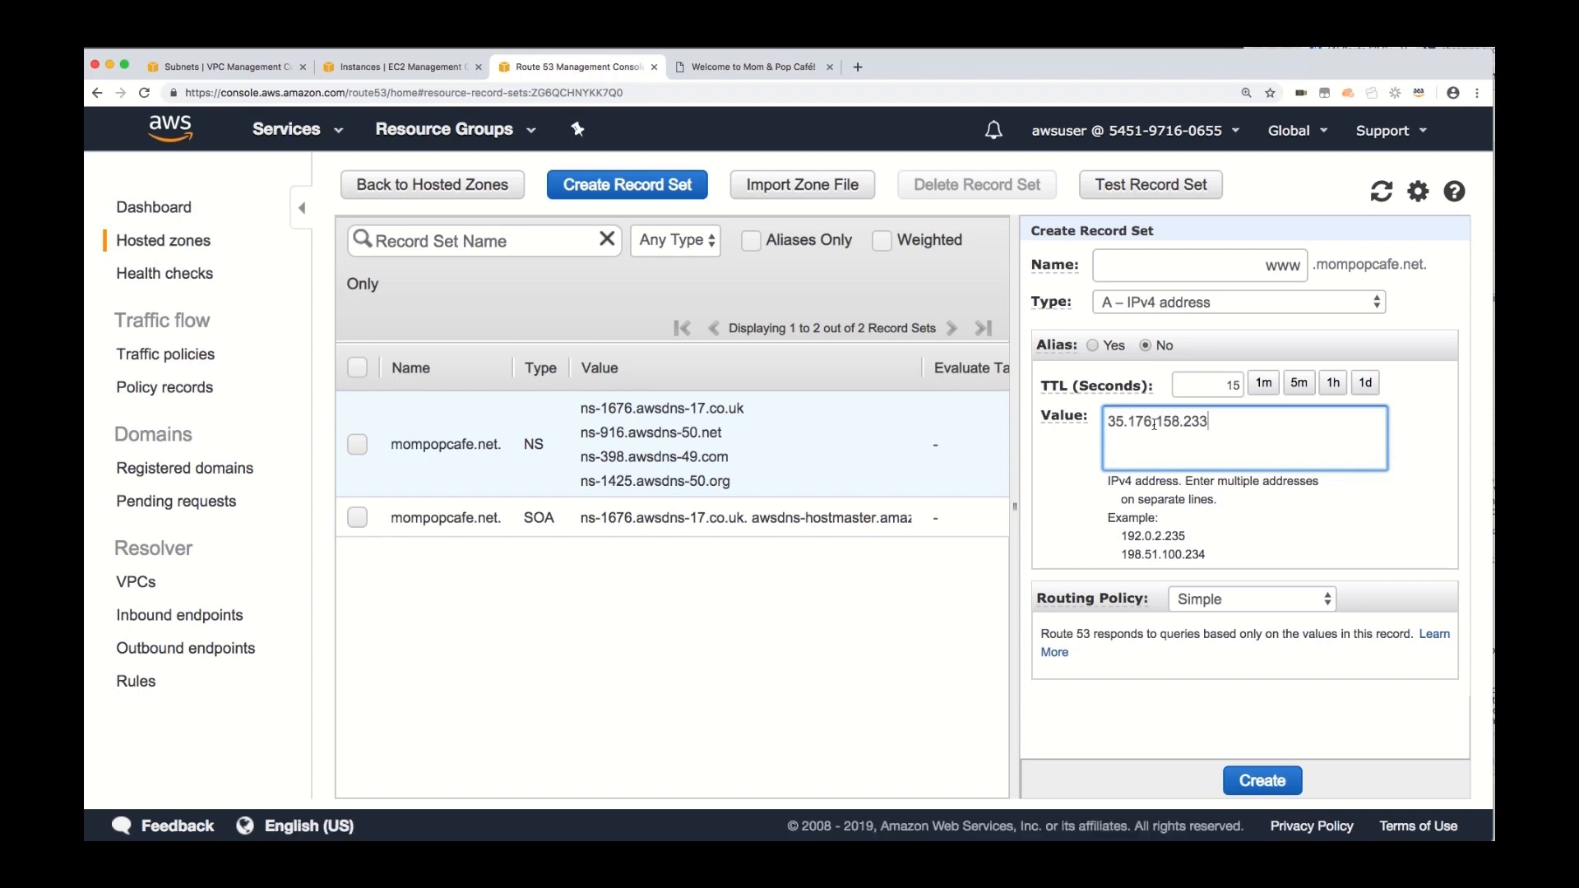
left_click(1197, 606)
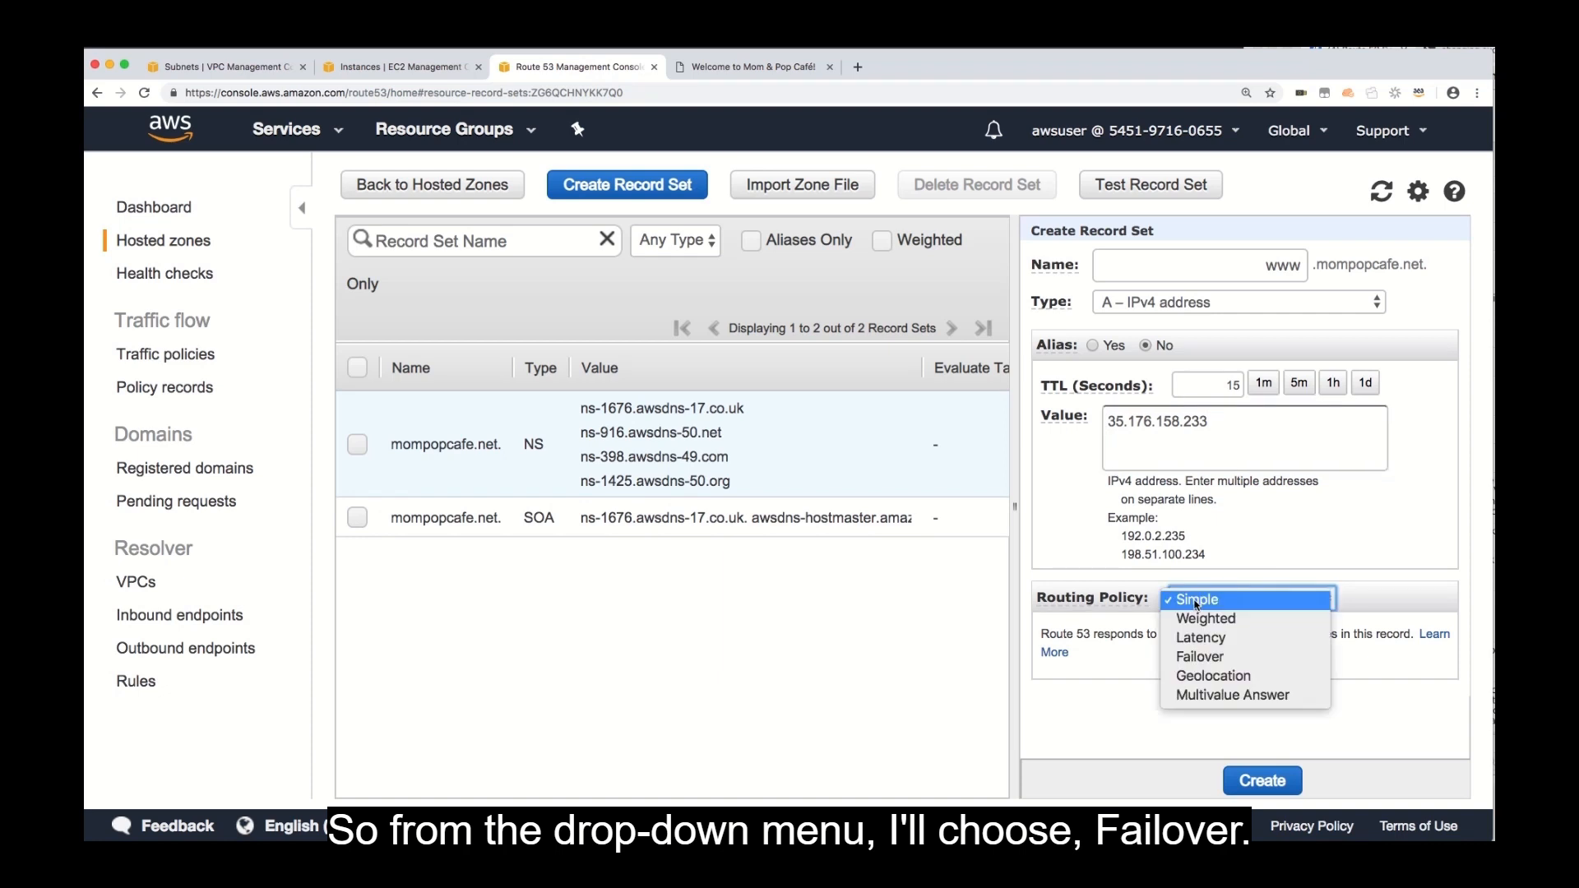
left_click(1222, 658)
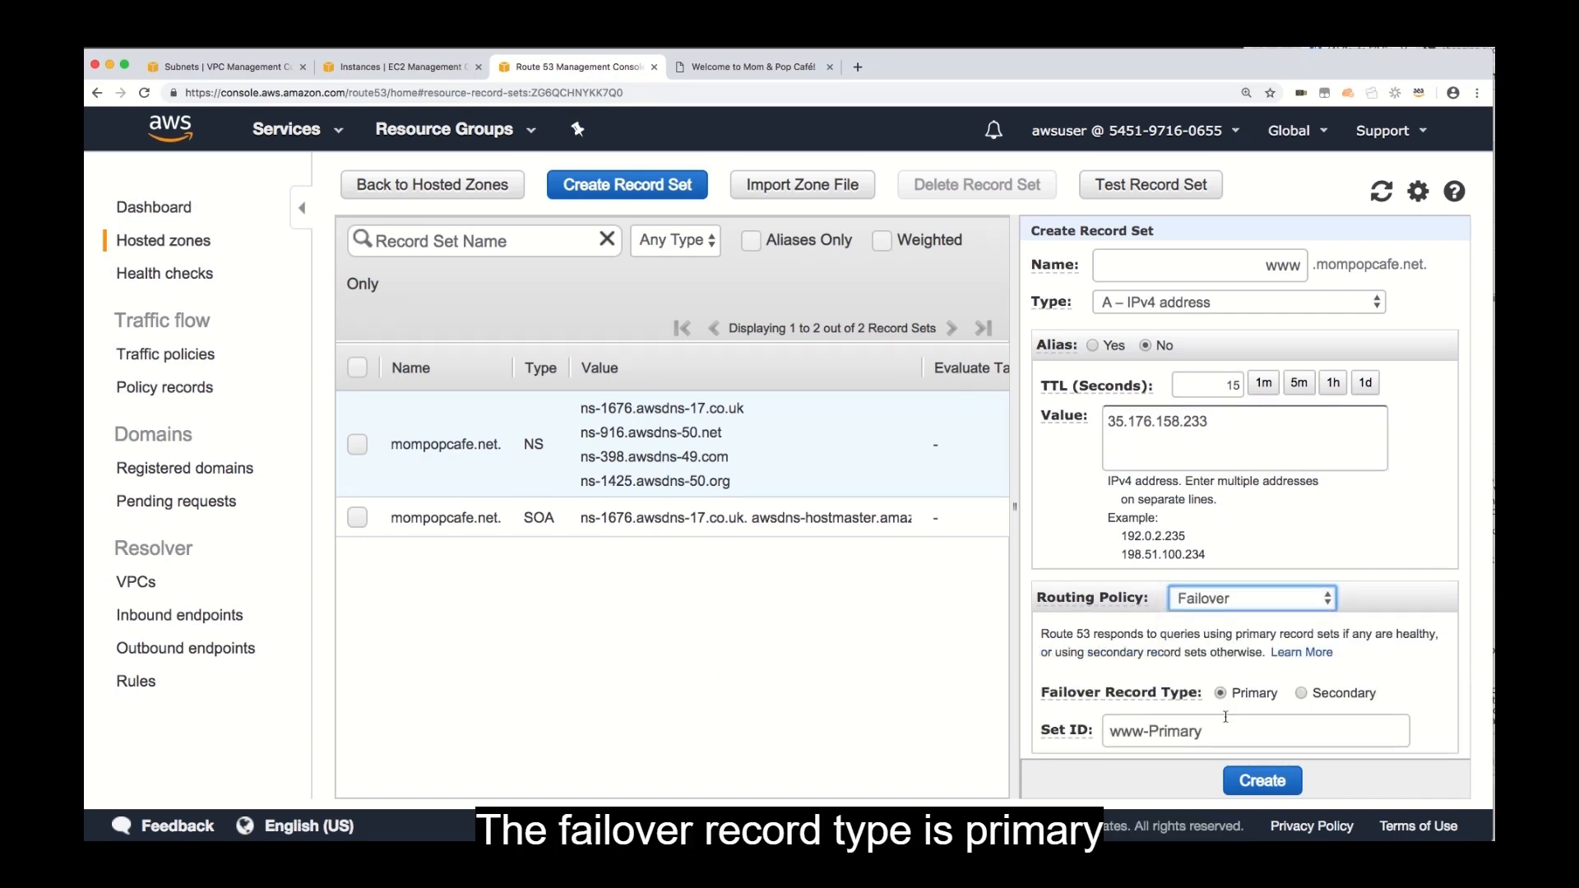
Associate the primary failover record with the london-website-status health check and create the record set.
scroll(1335, 709, "down", 2)
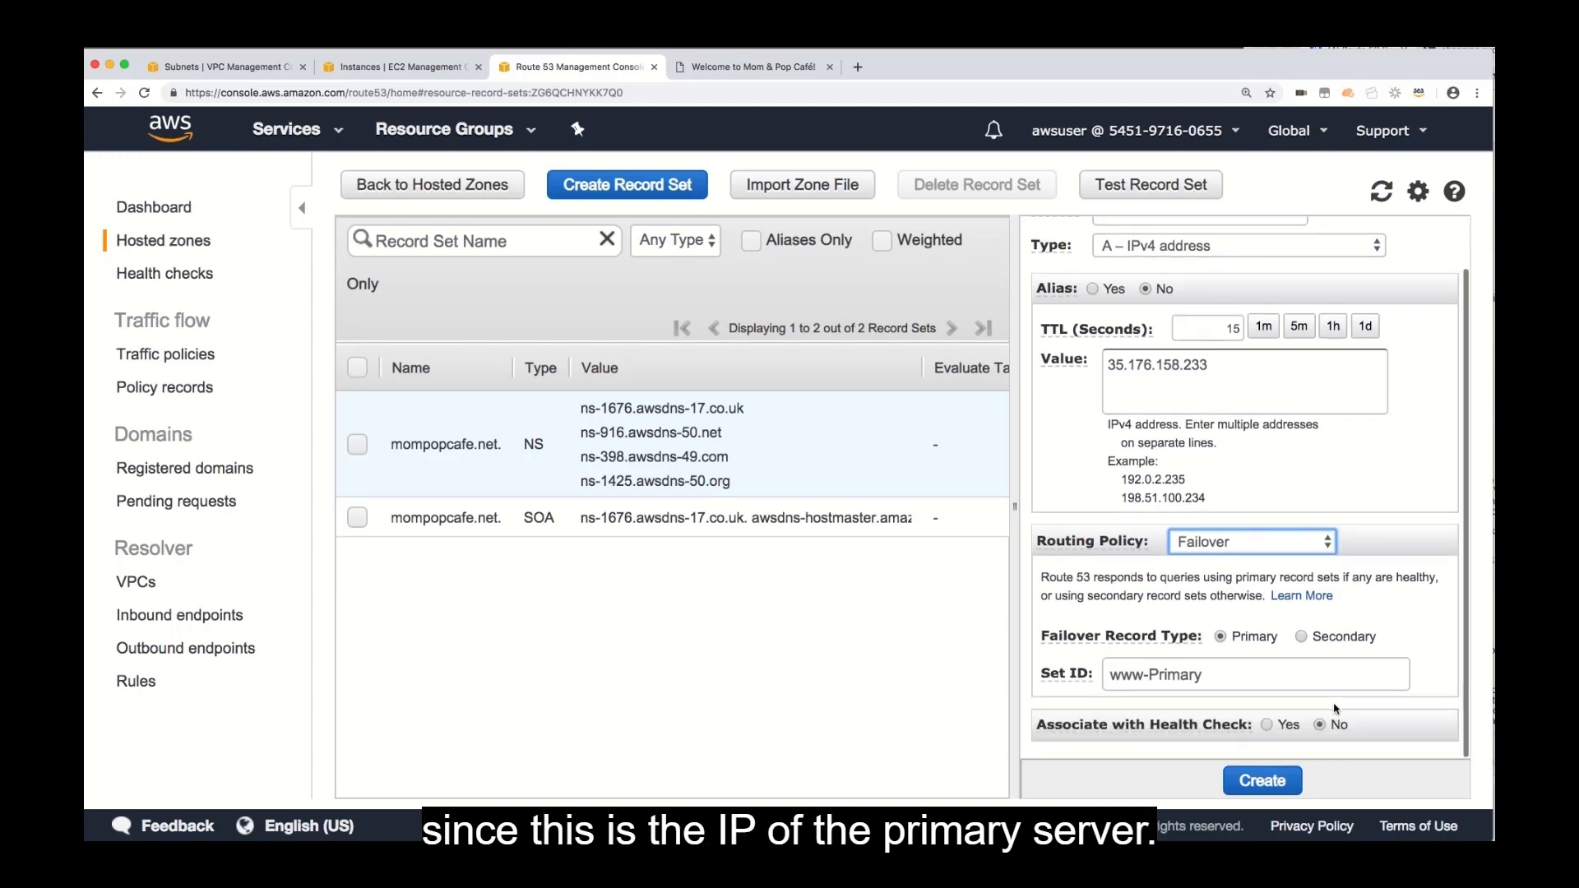
left_click(1267, 726)
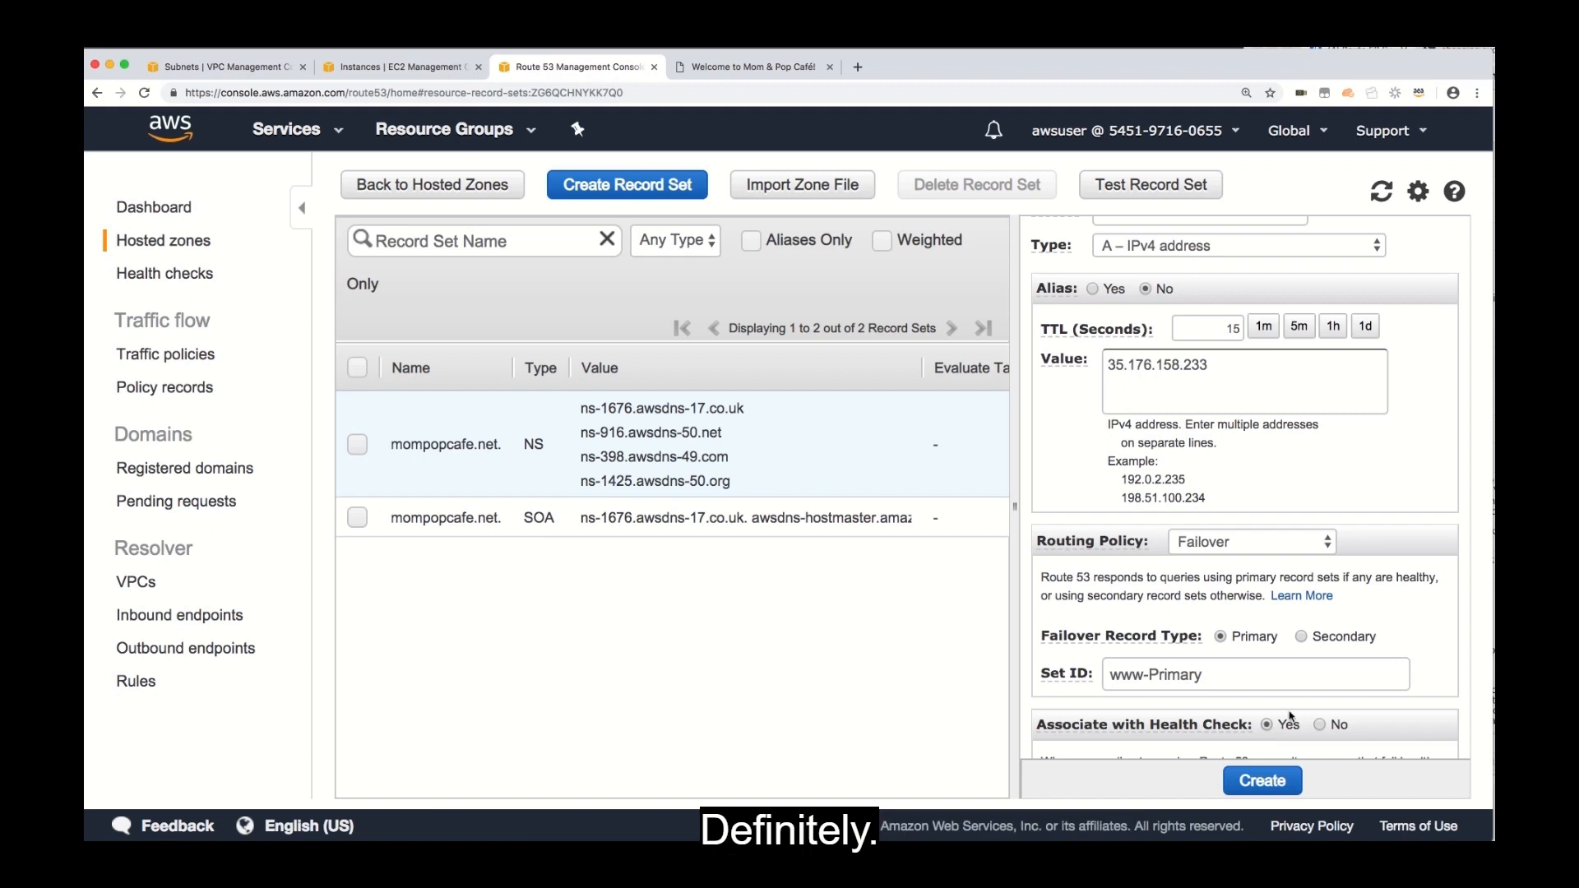
scroll(1283, 724, "down", 3)
left_click(1295, 718)
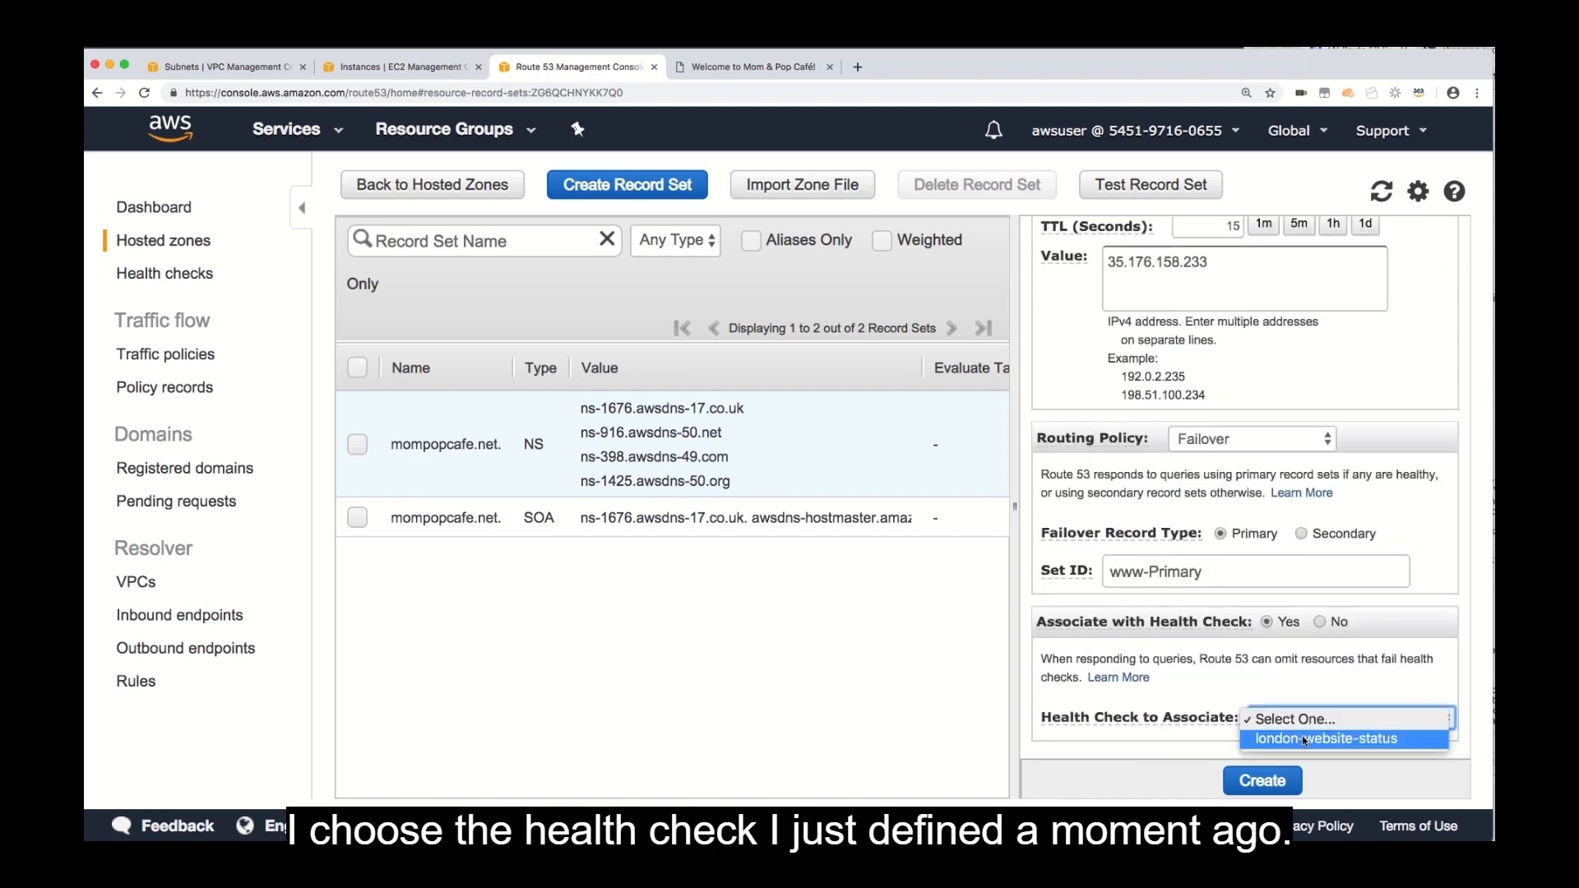
left_click(1303, 739)
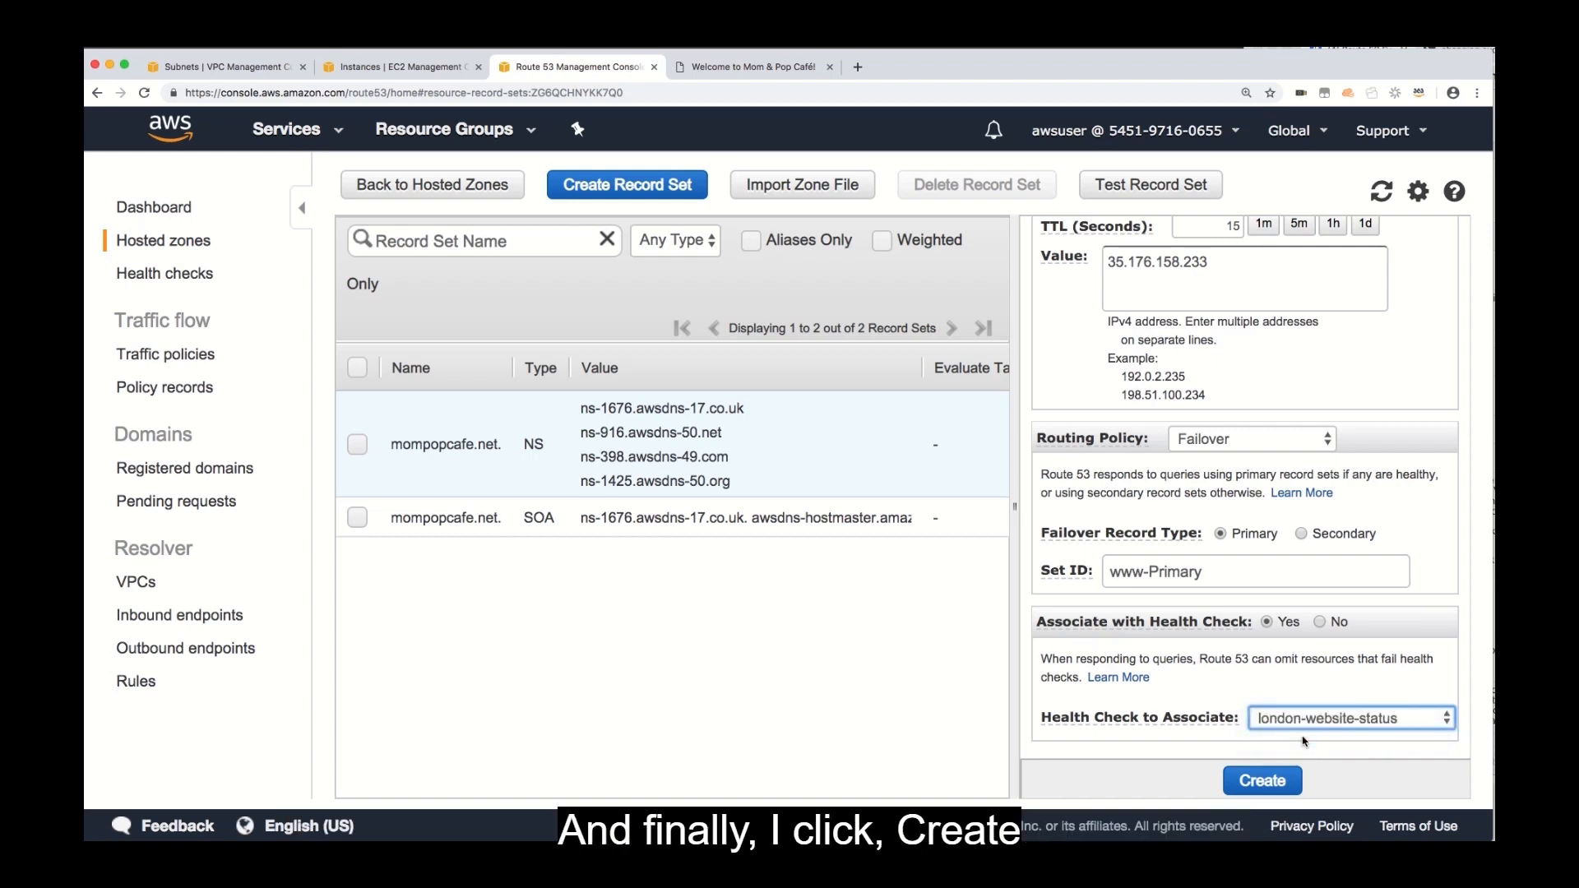
left_click(1265, 782)
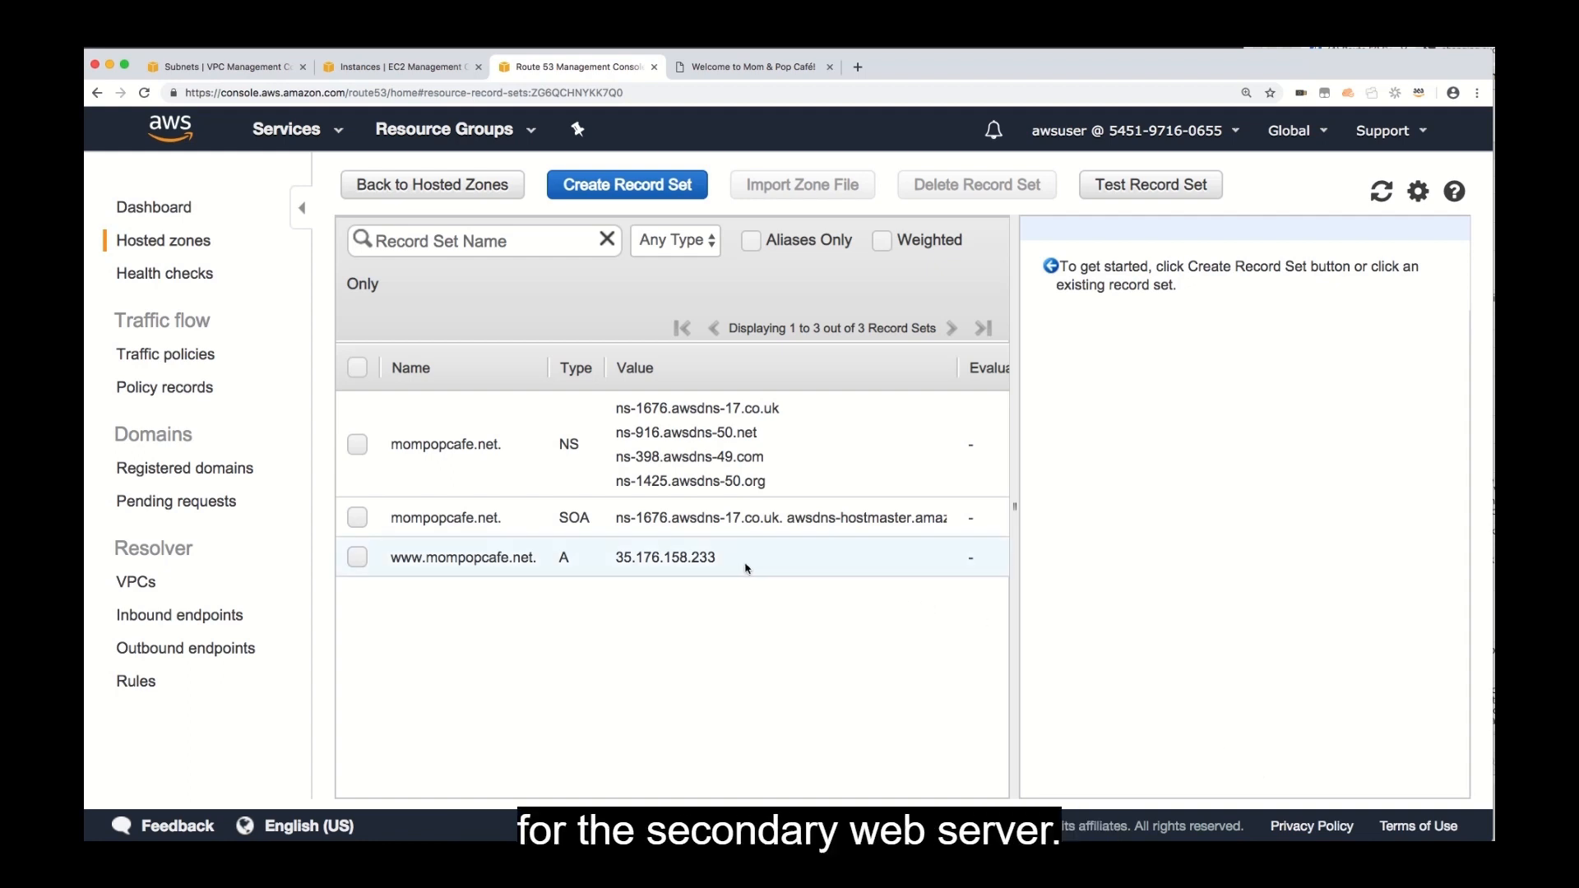
Start a second A record set named www in the same hosted zone with a TTL of 15 seconds.
left_click(646, 191)
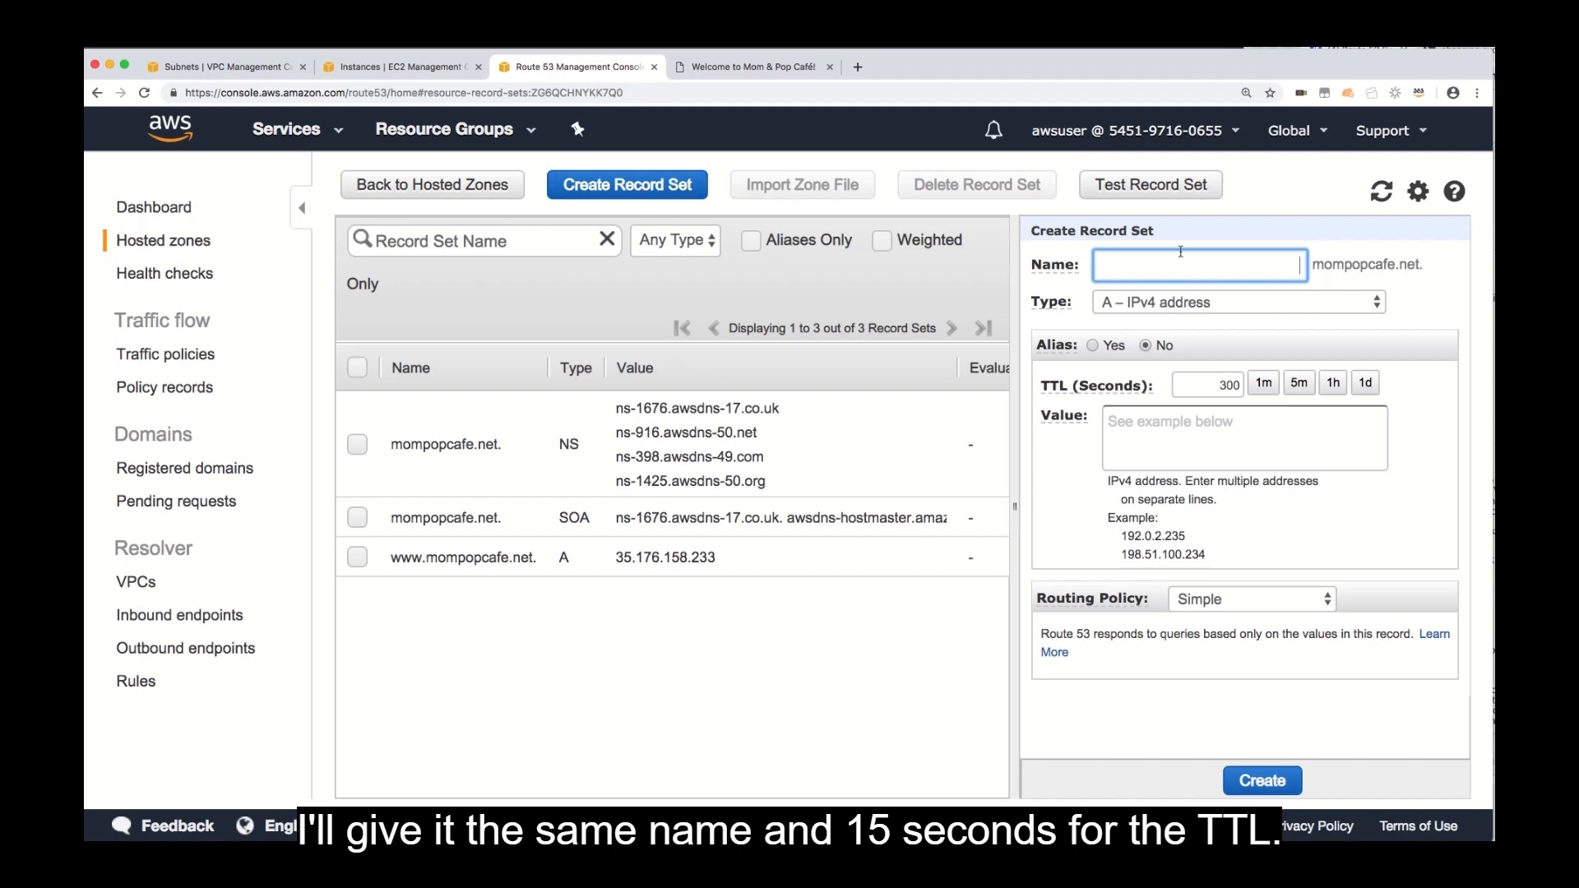
type("www")
mouse_move(1152, 378)
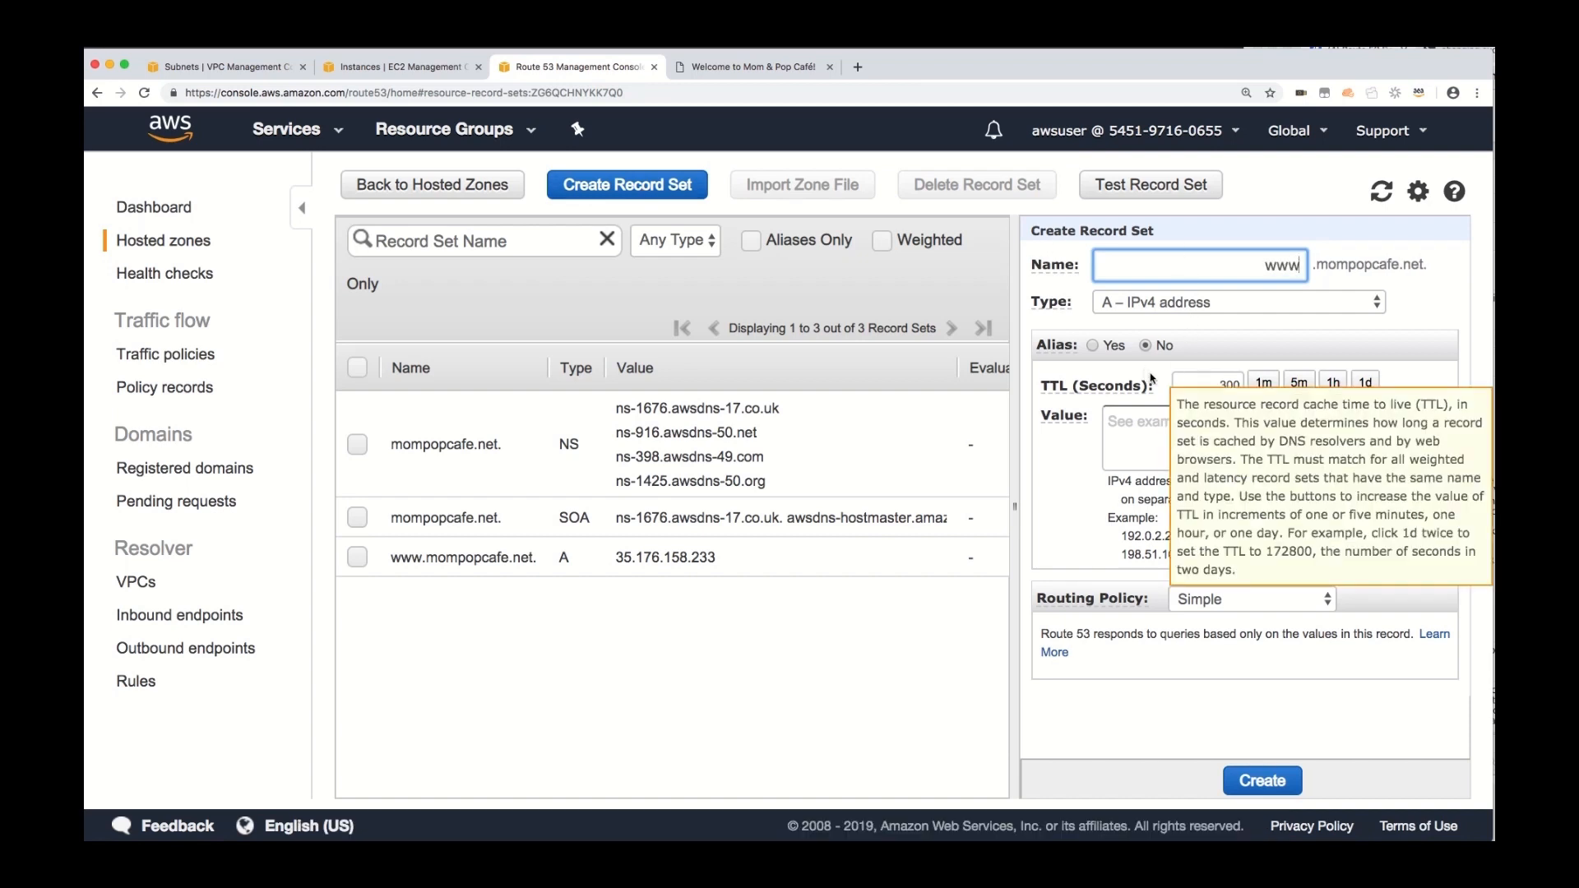
double_click(1231, 385)
type("15")
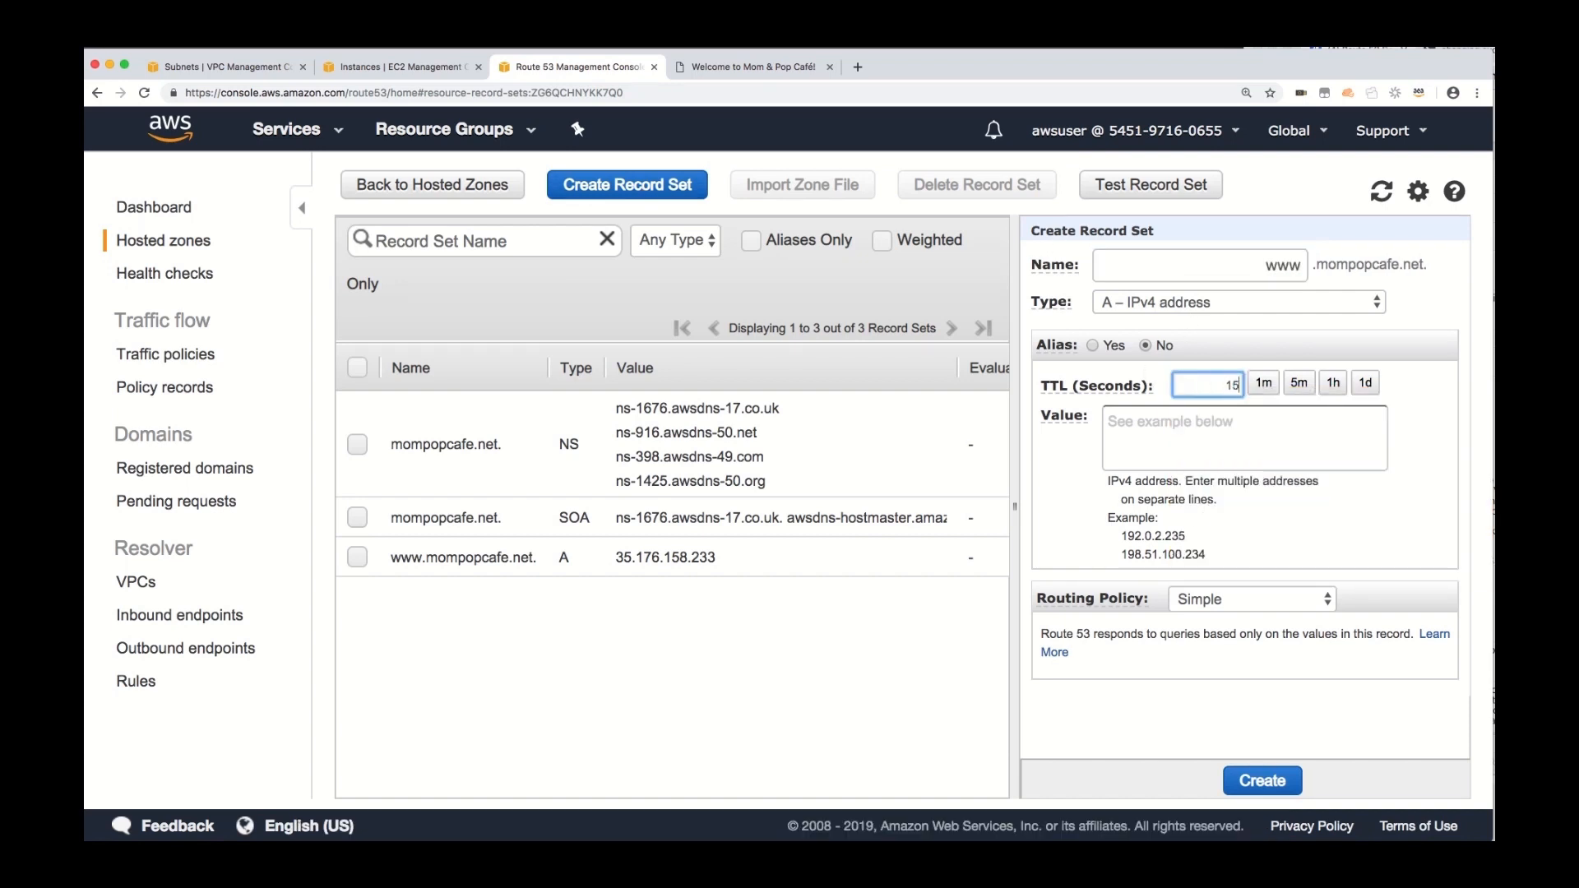
Copy mompopcafeserver2's public IP from the EC2 page and enter 18.130.214.161 as the second record's value.
left_click(1219, 433)
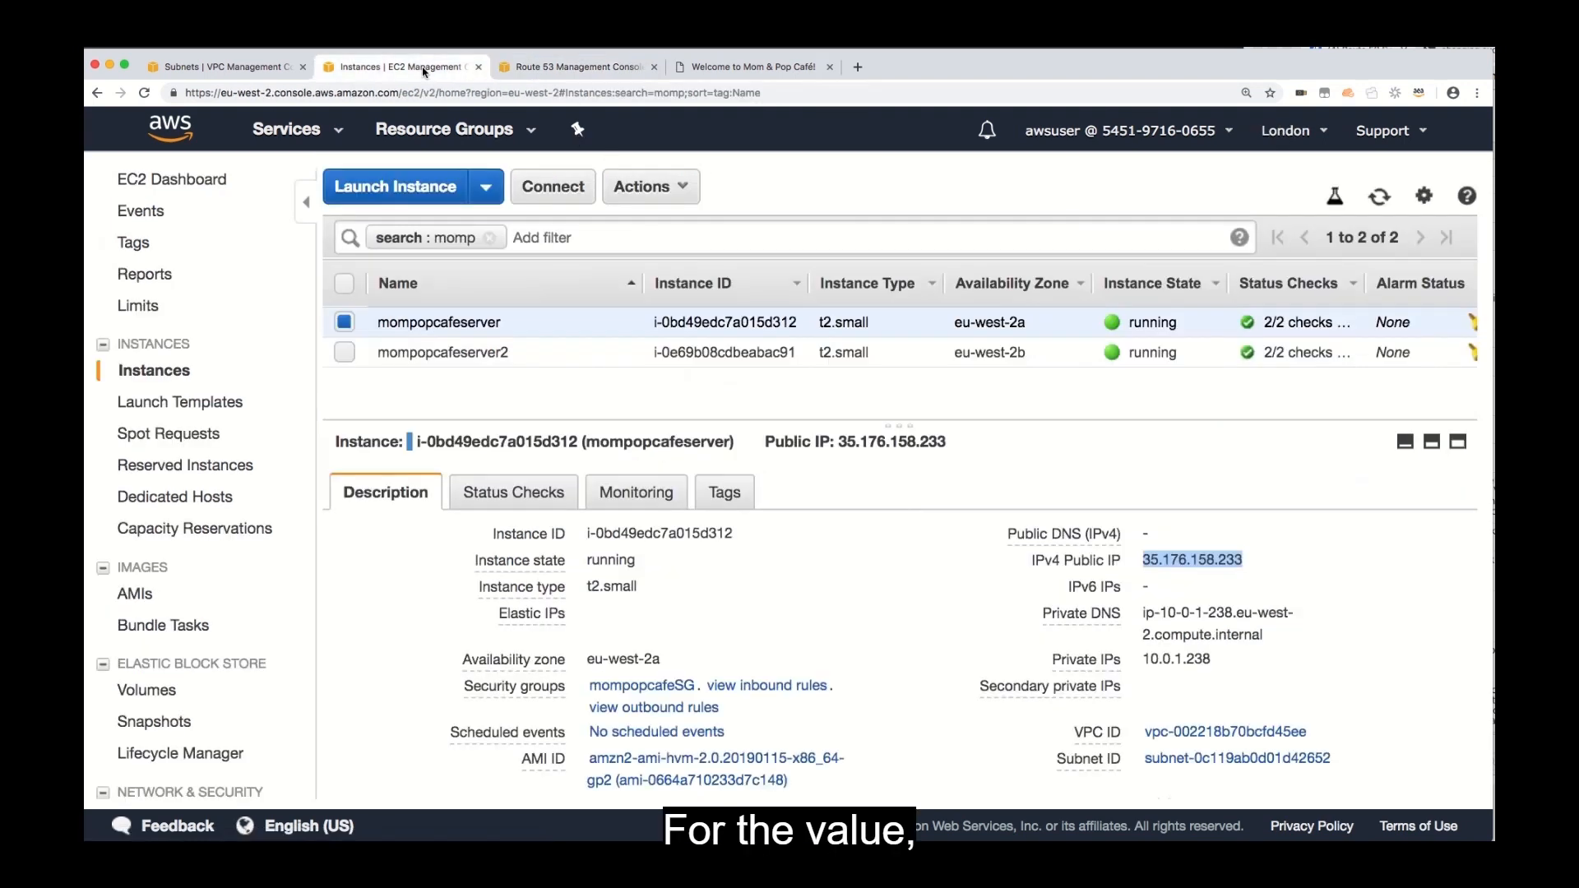
left_click(394, 67)
left_click(766, 354)
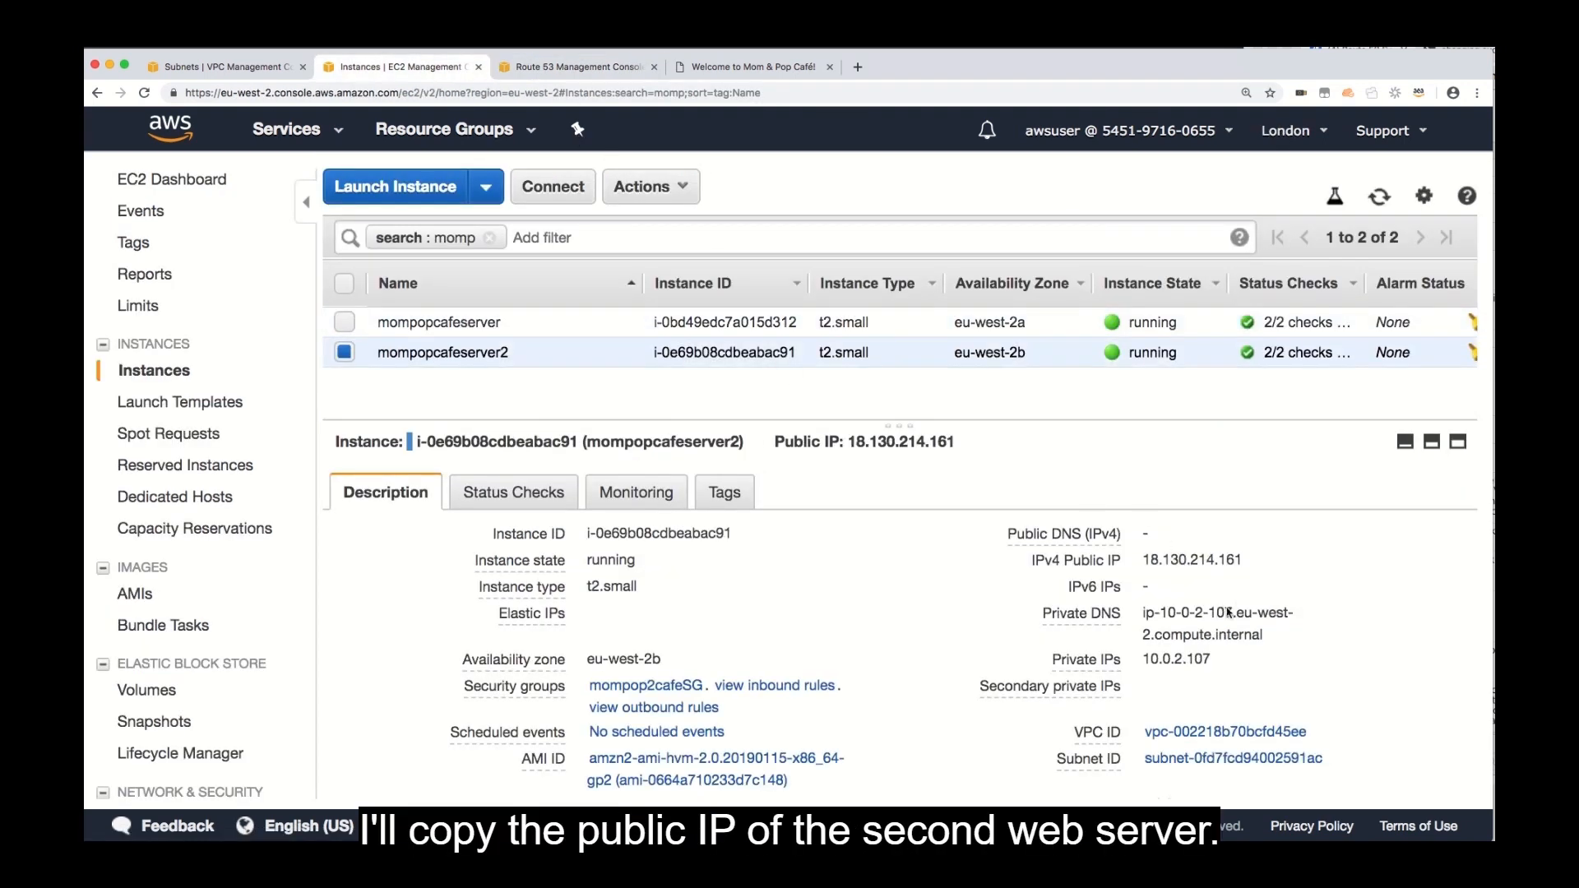
left_click(1260, 560)
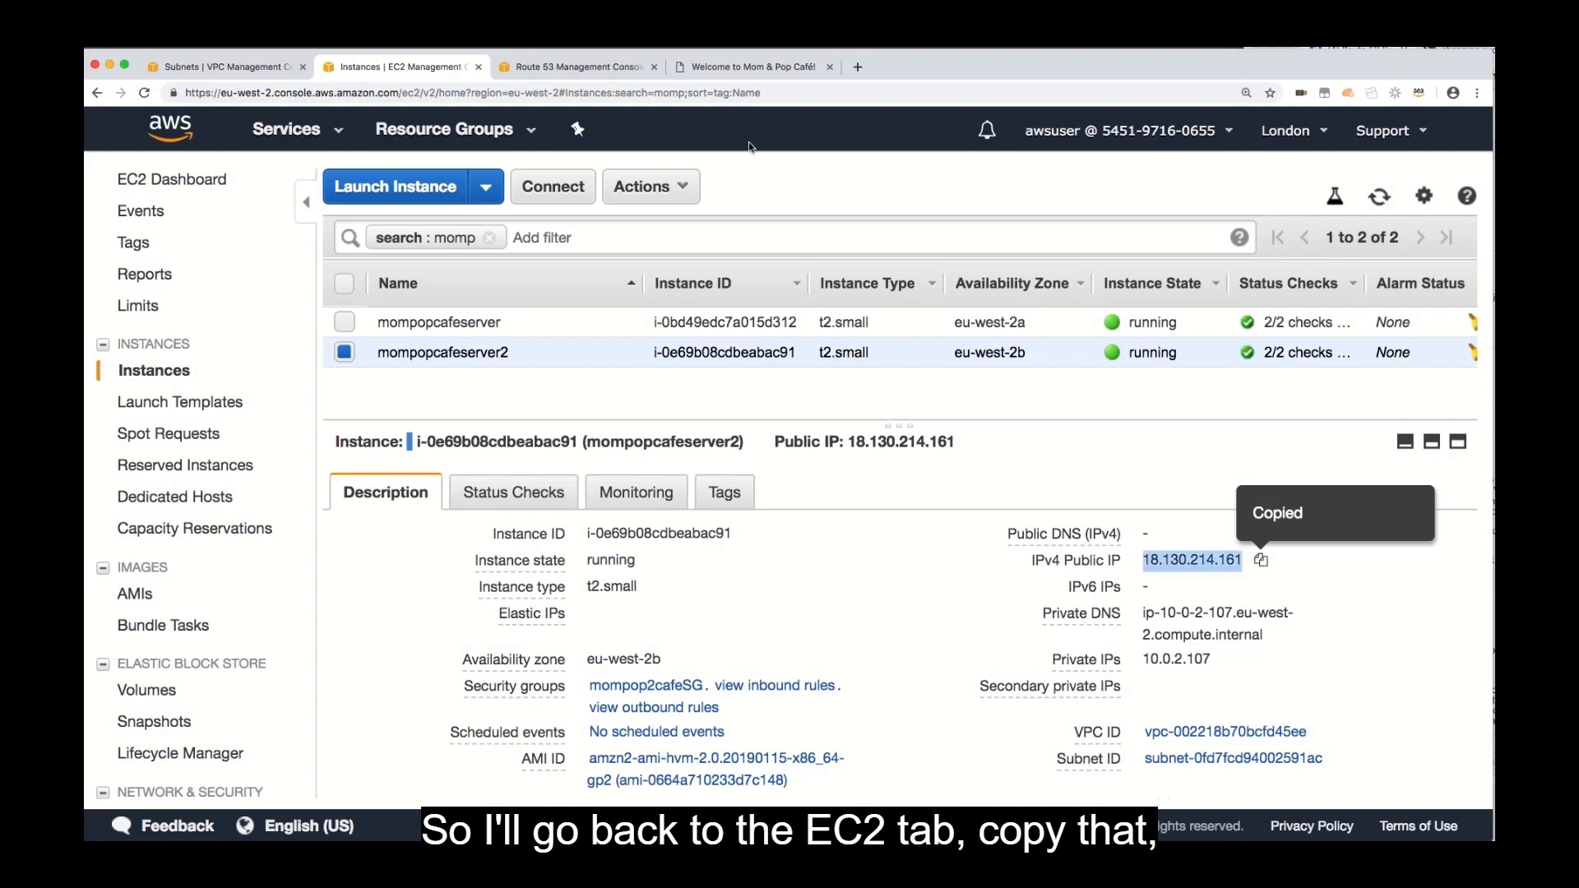
left_click(529, 69)
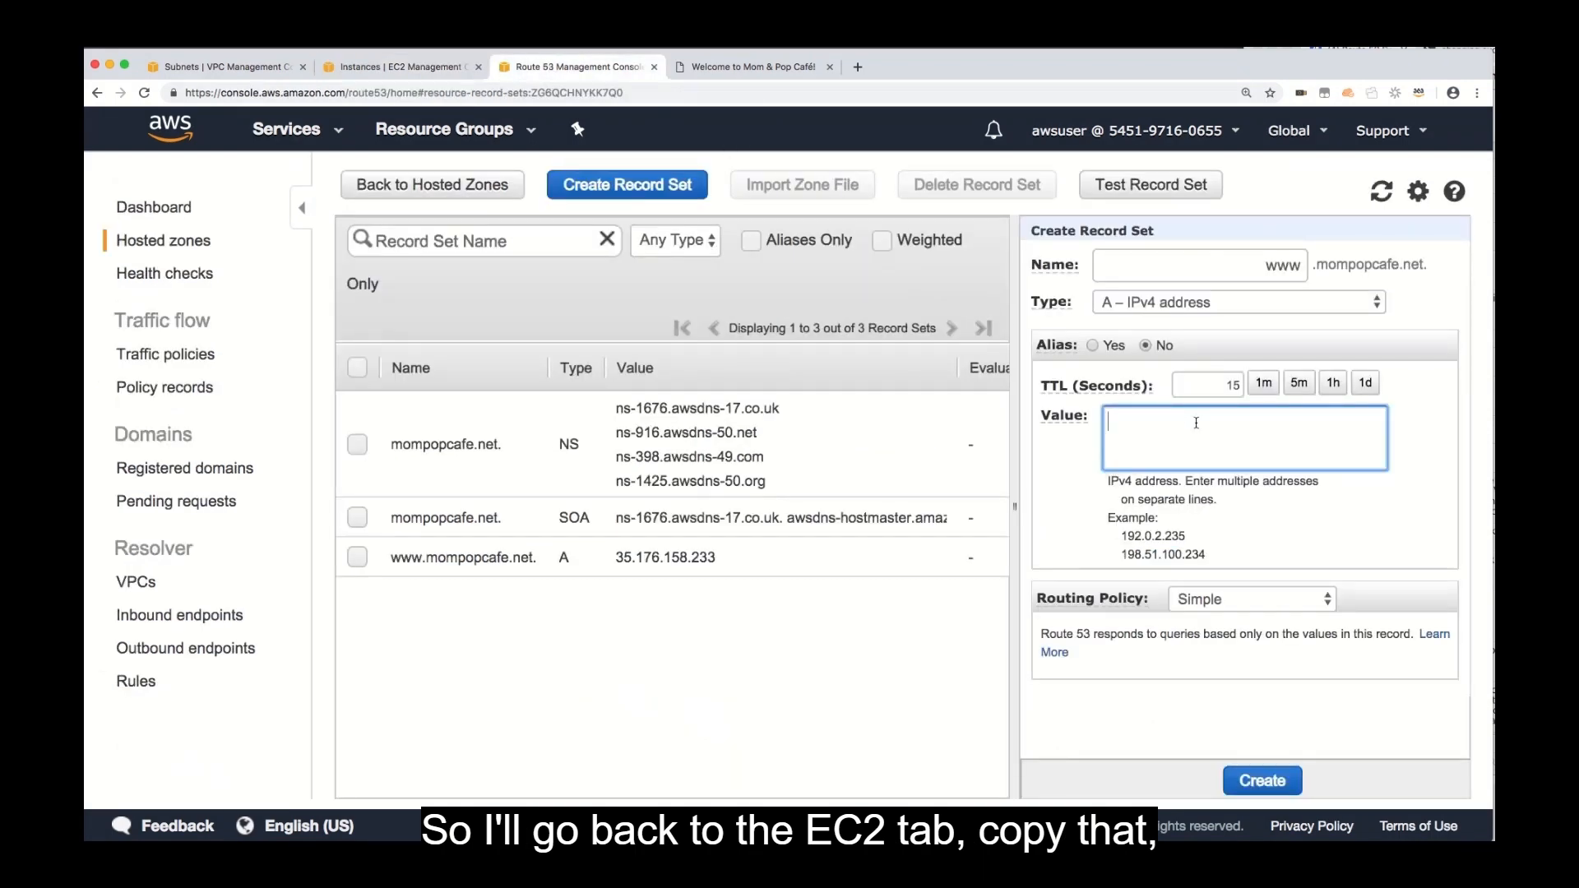
key("super+v")
Set the second record's routing policy to Failover with Secondary as the failover record type.
left_click(1249, 611)
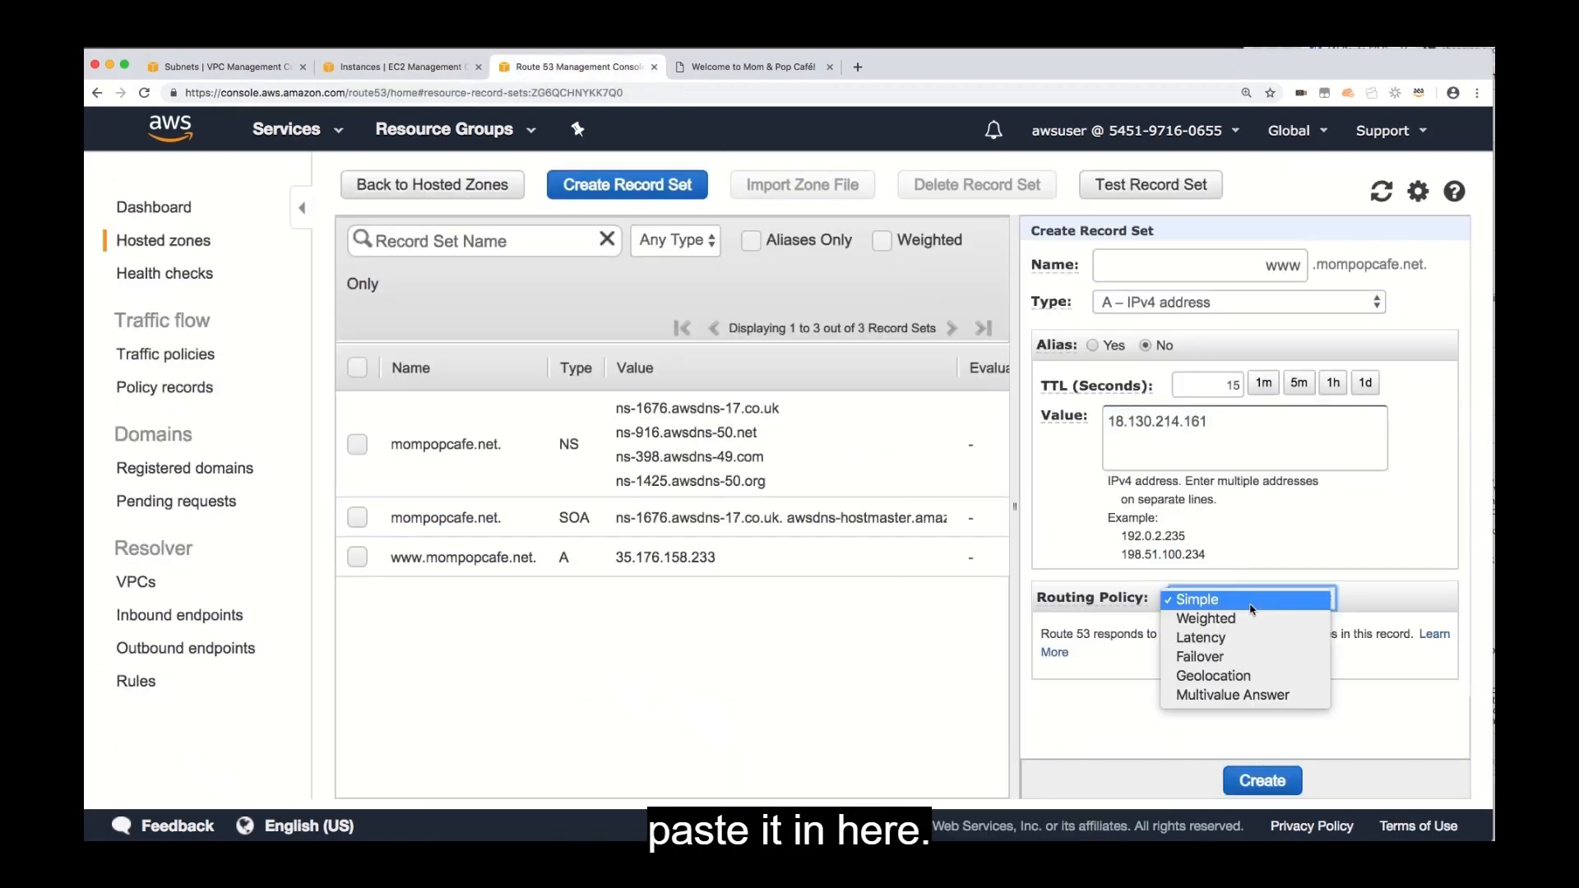
left_click(1242, 657)
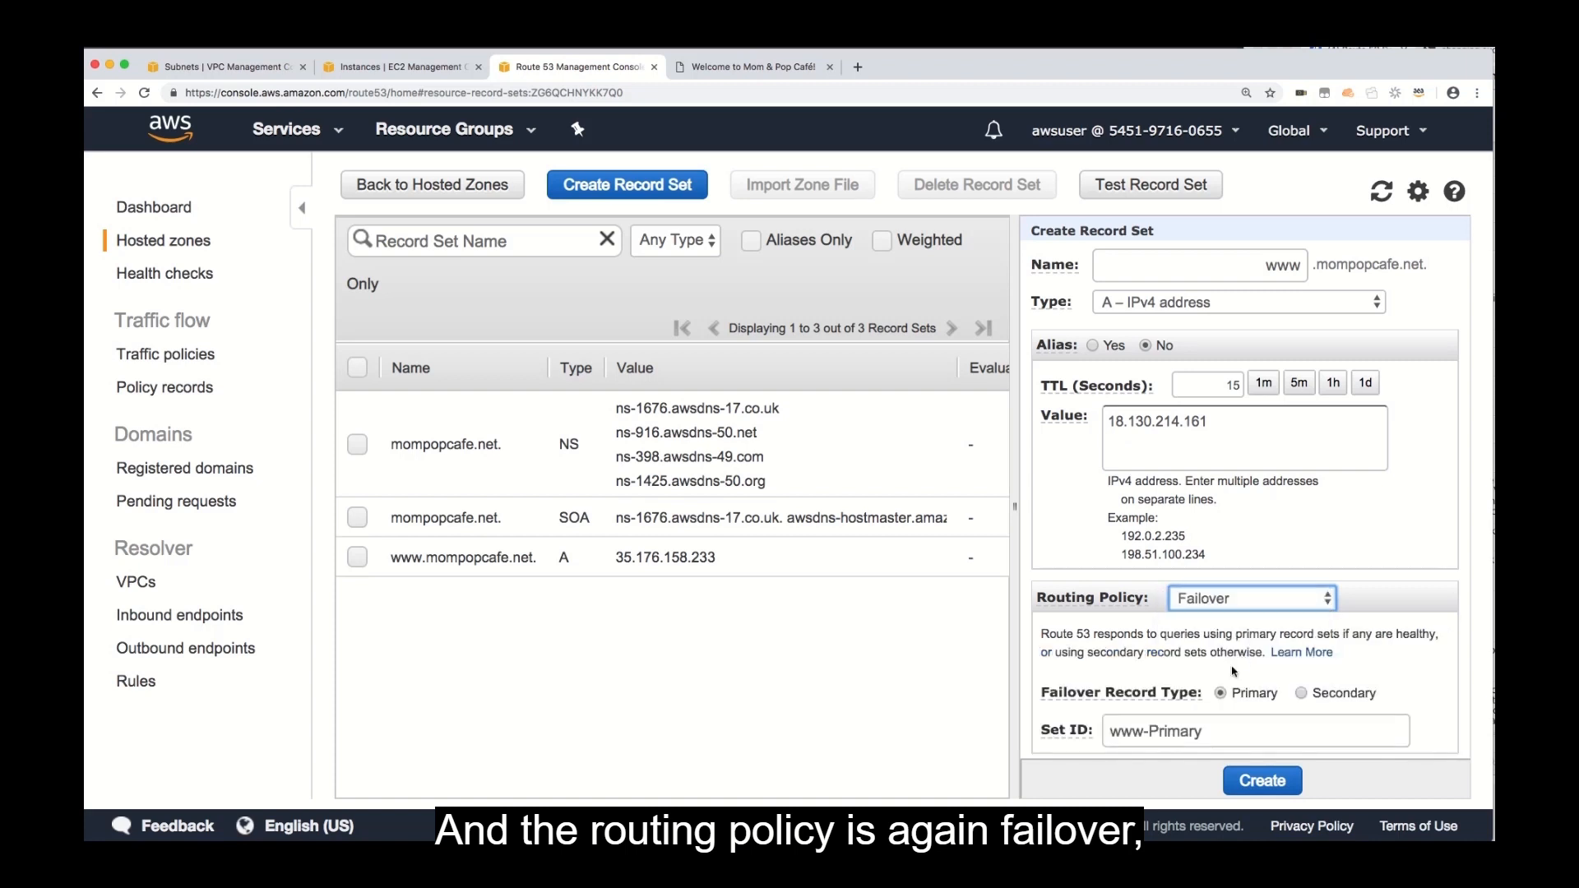
left_click(1300, 693)
scroll(1244, 702, "down", 2)
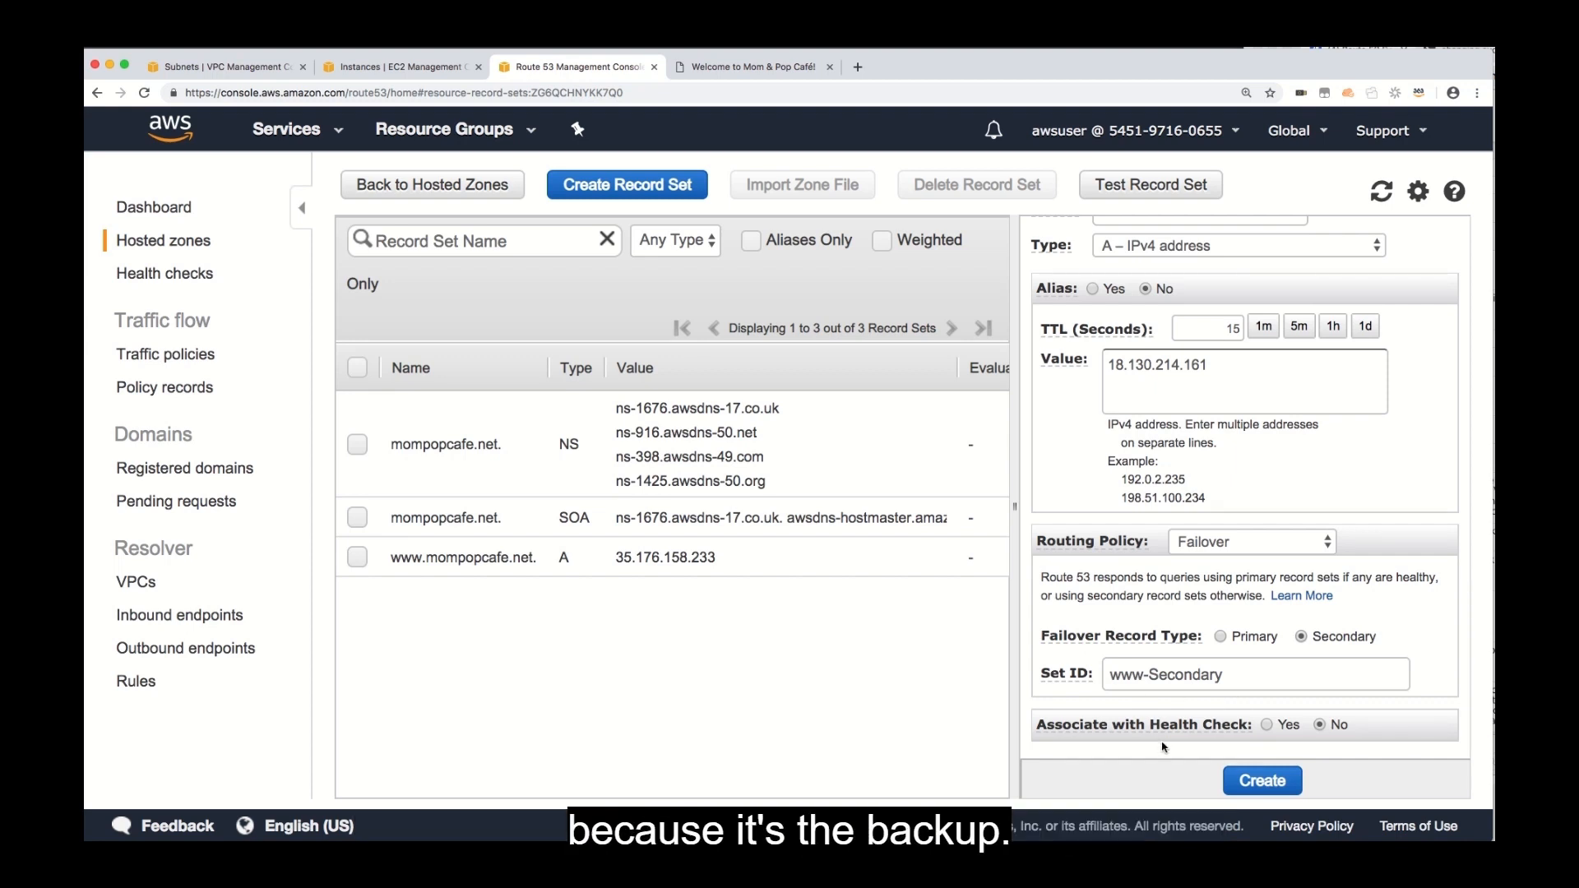
Create the www-Secondary failover record set and review the settings of both www A records.
left_click(1242, 788)
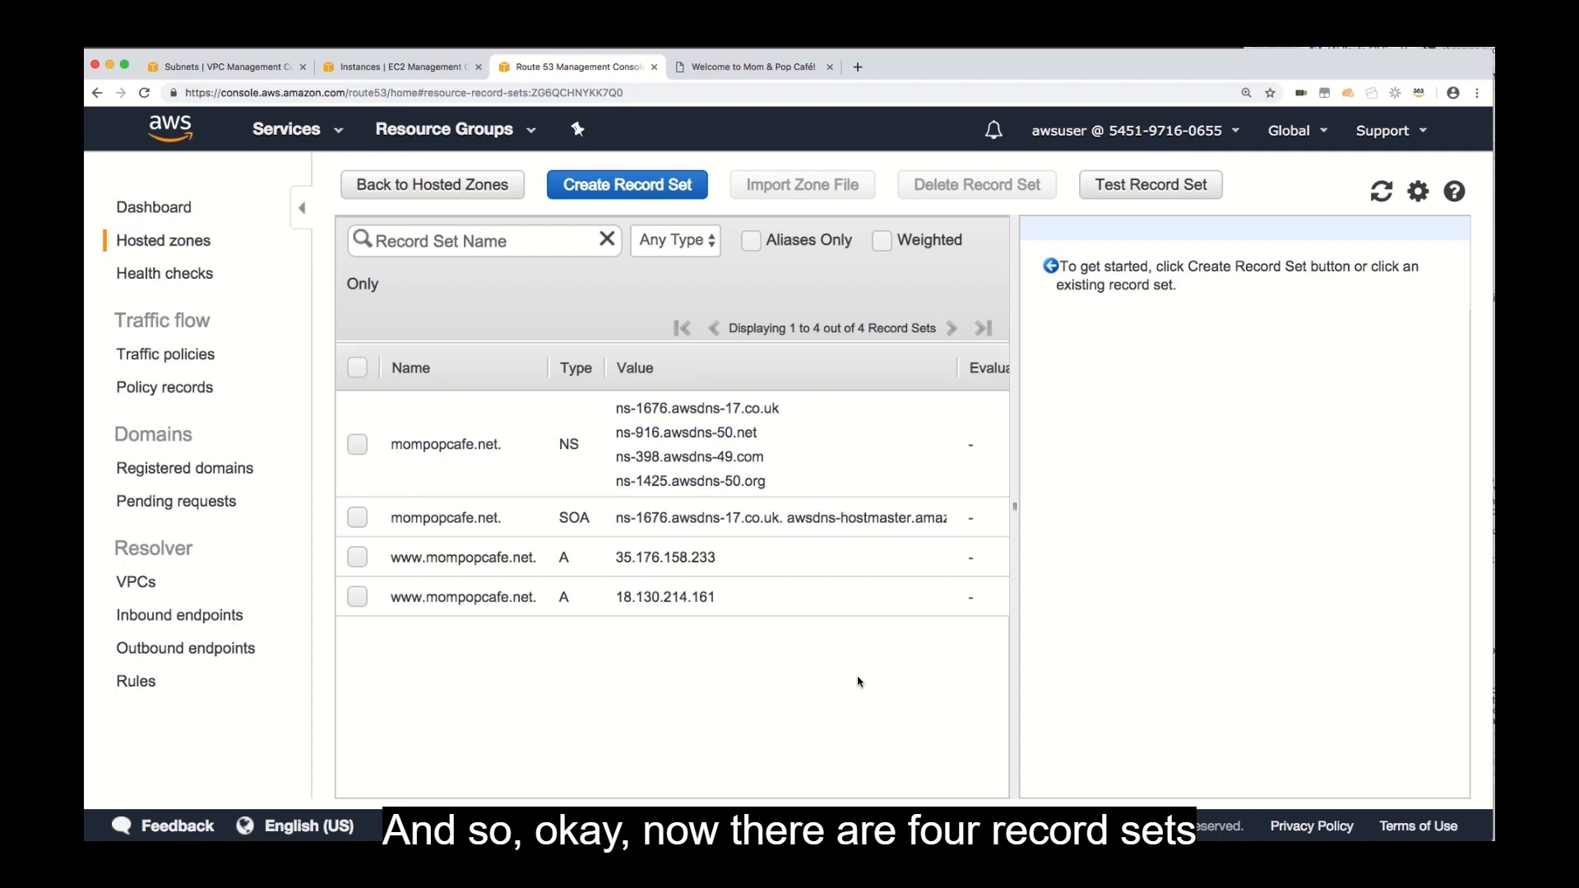
left_click(738, 572)
left_click(733, 607)
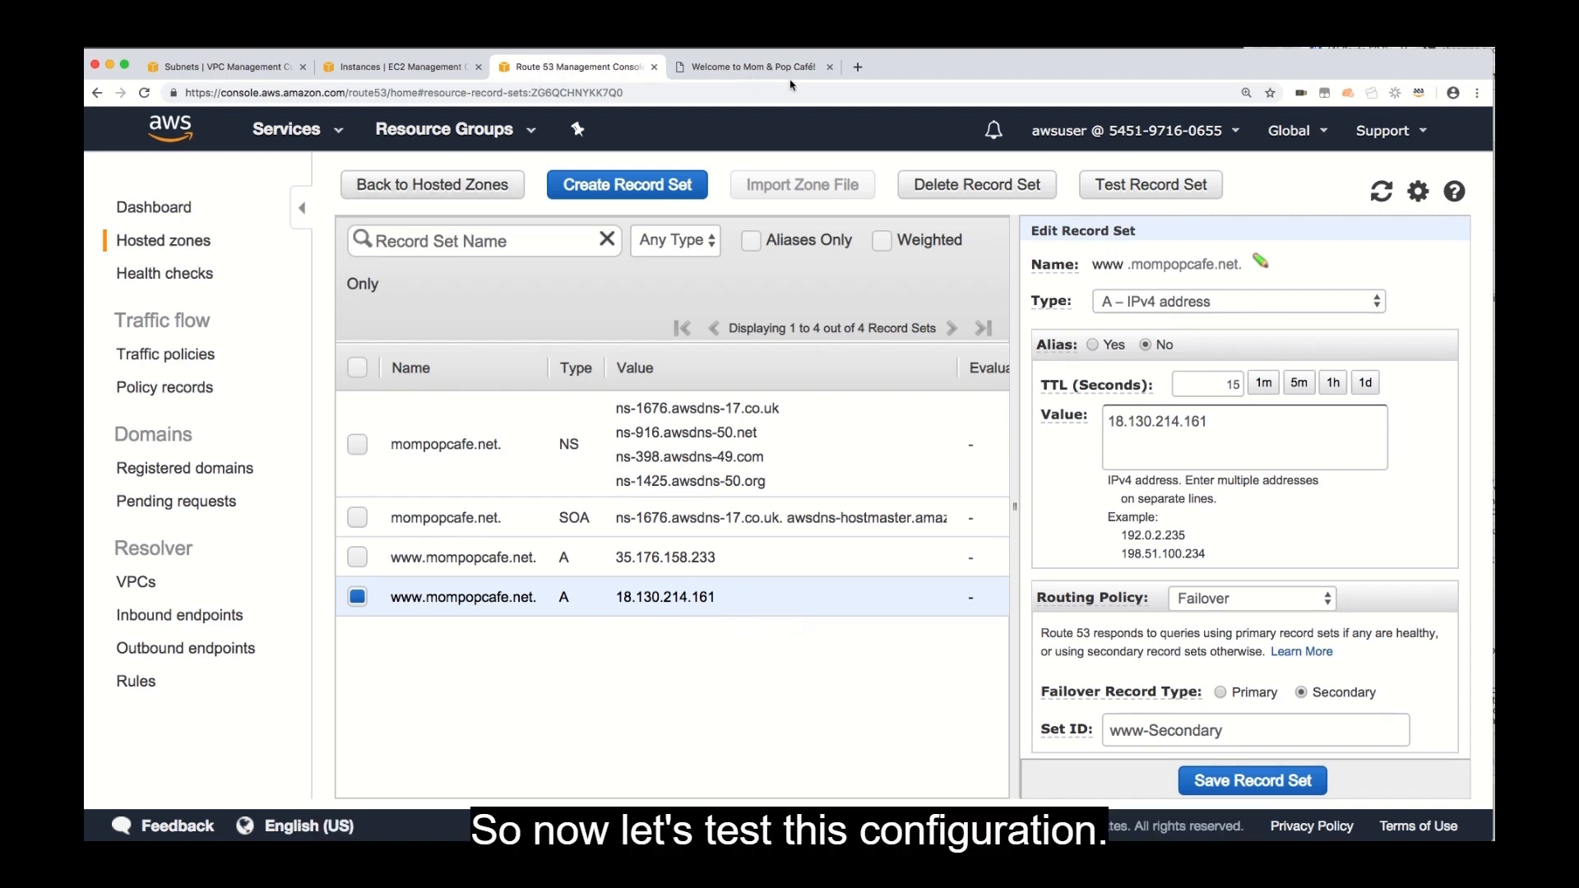
left_click(829, 67)
left_click(682, 66)
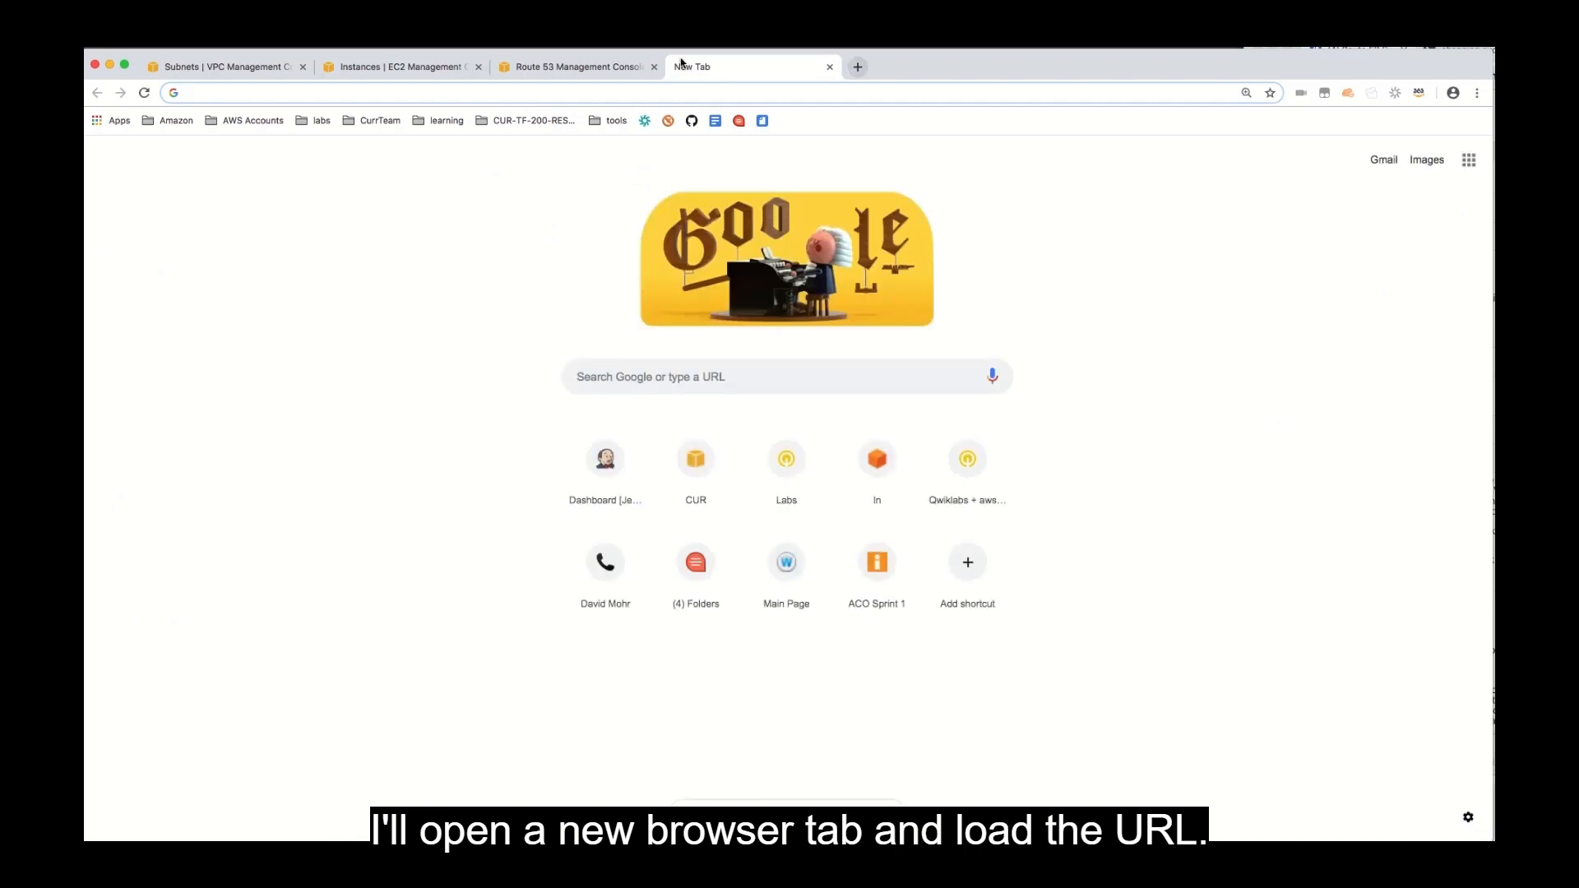
key("cmd+v")
key("Return")
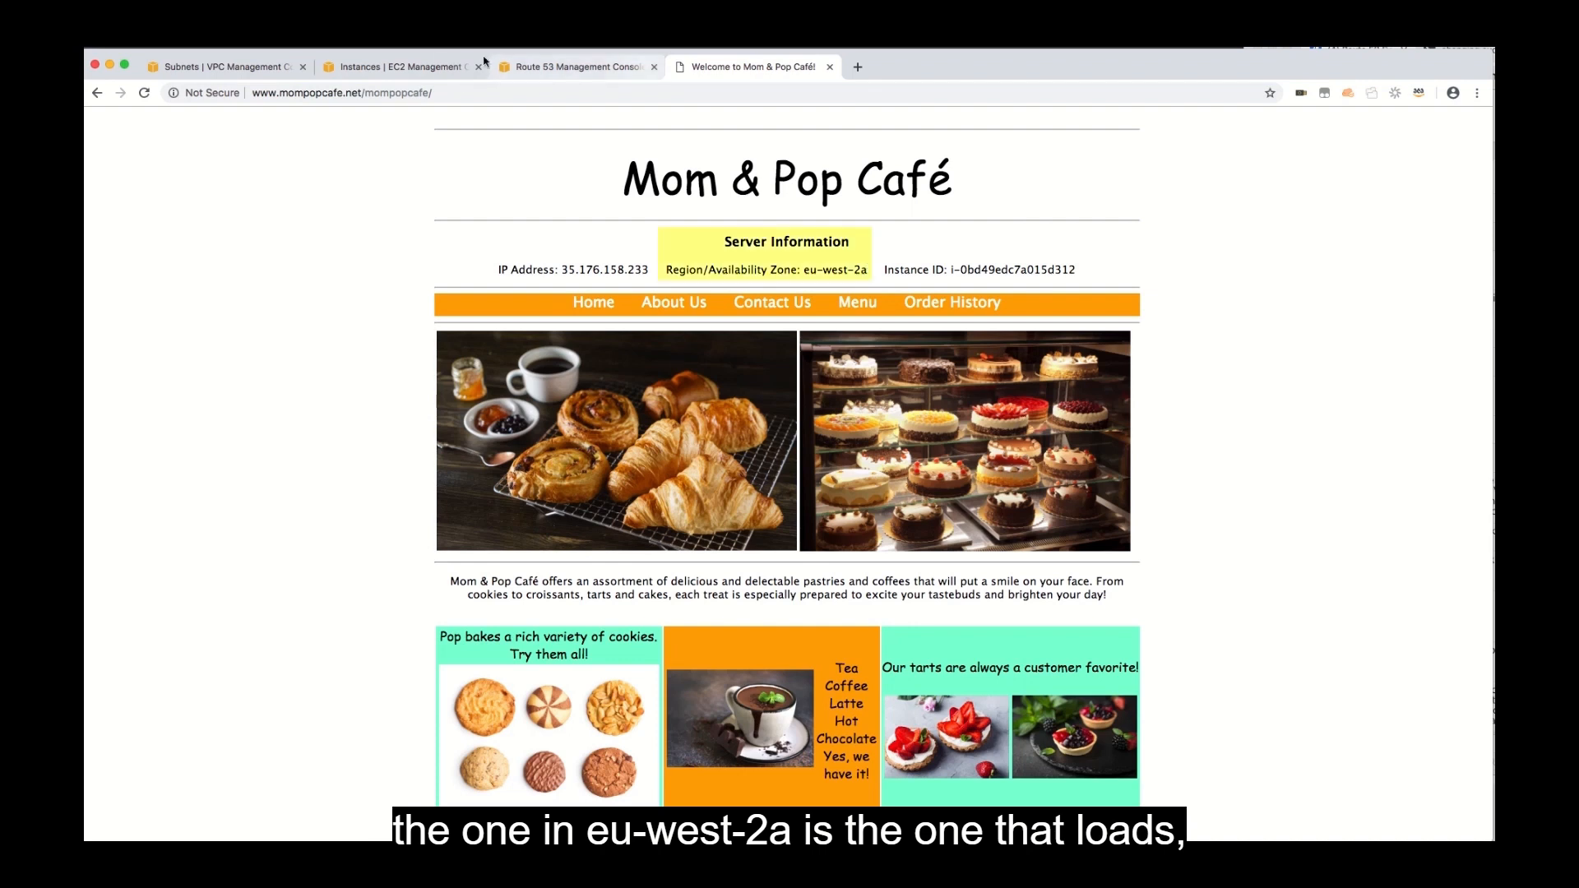
Stop the primary EC2 instance mompopcafeserver to simulate a web server failure.
left_click(419, 66)
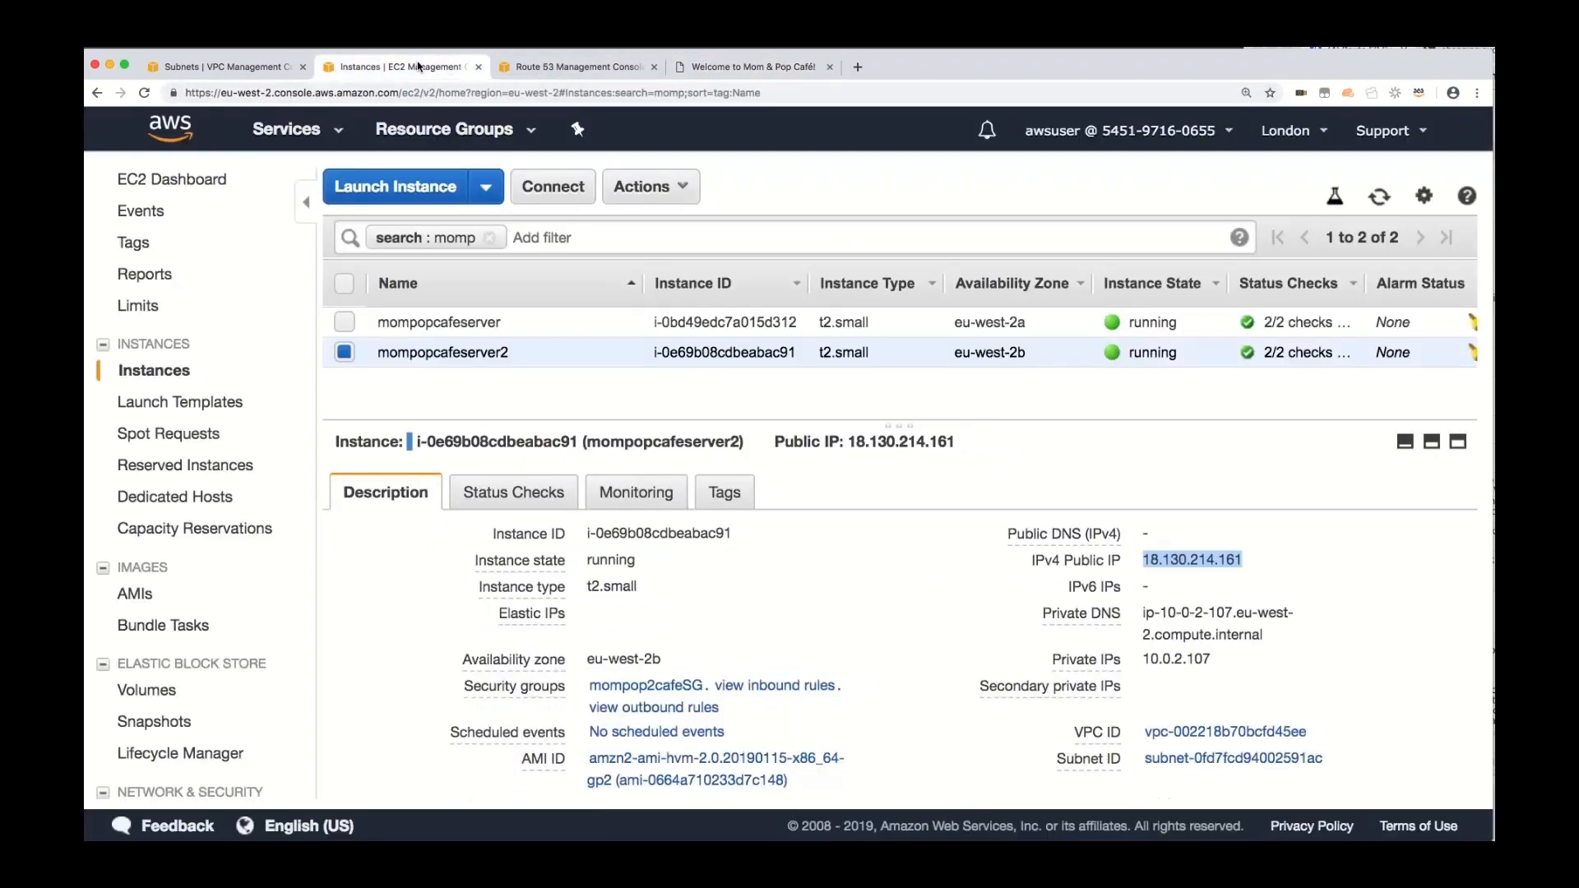
left_click(345, 352)
left_click(343, 321)
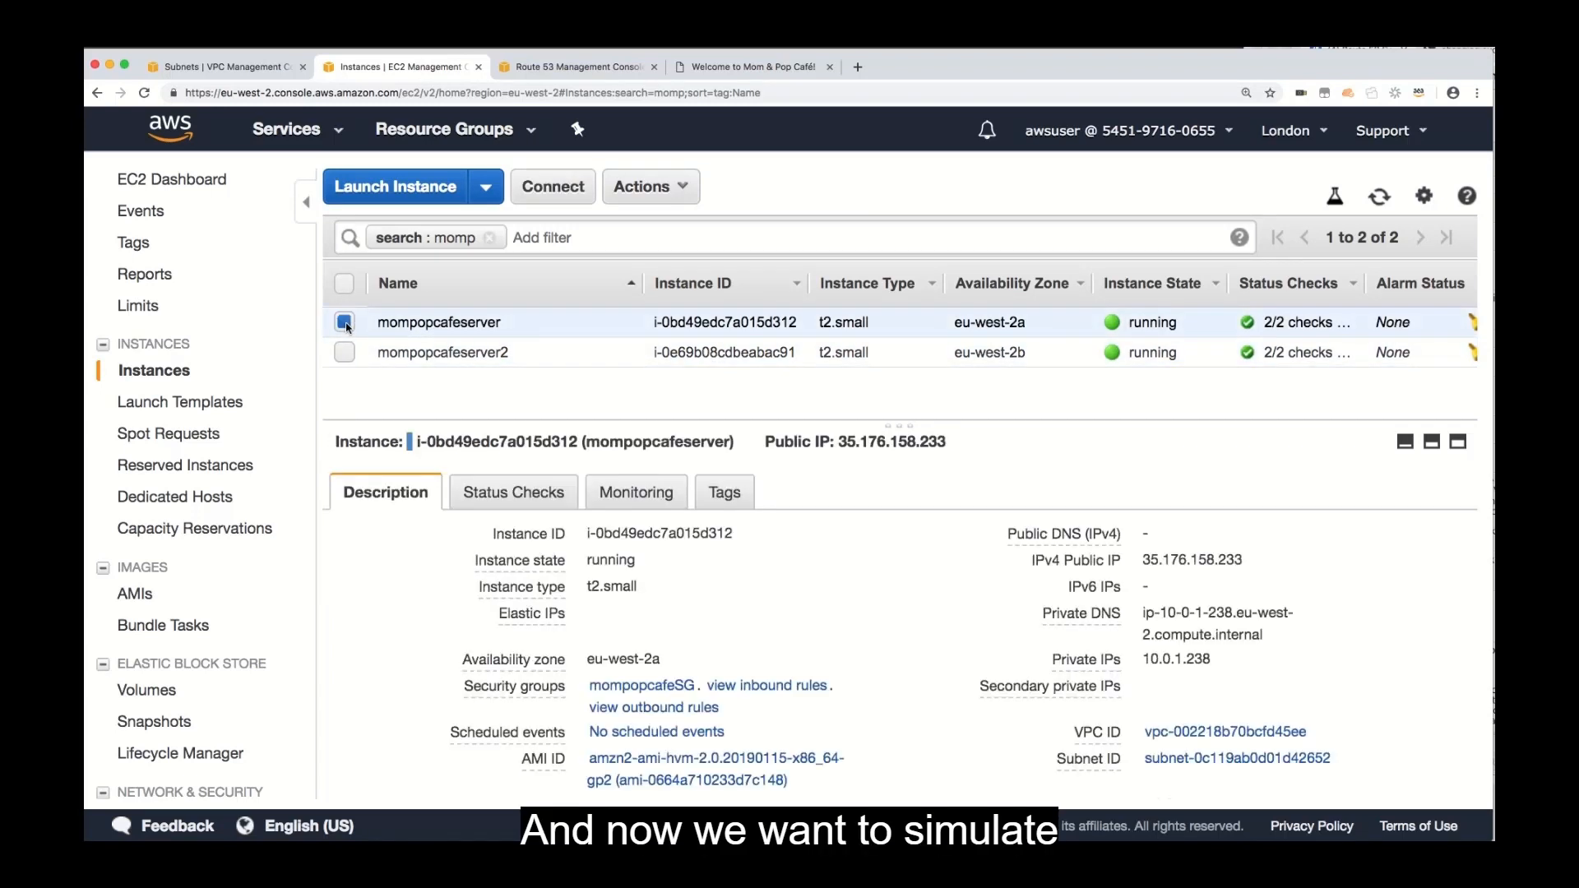
left_click(648, 188)
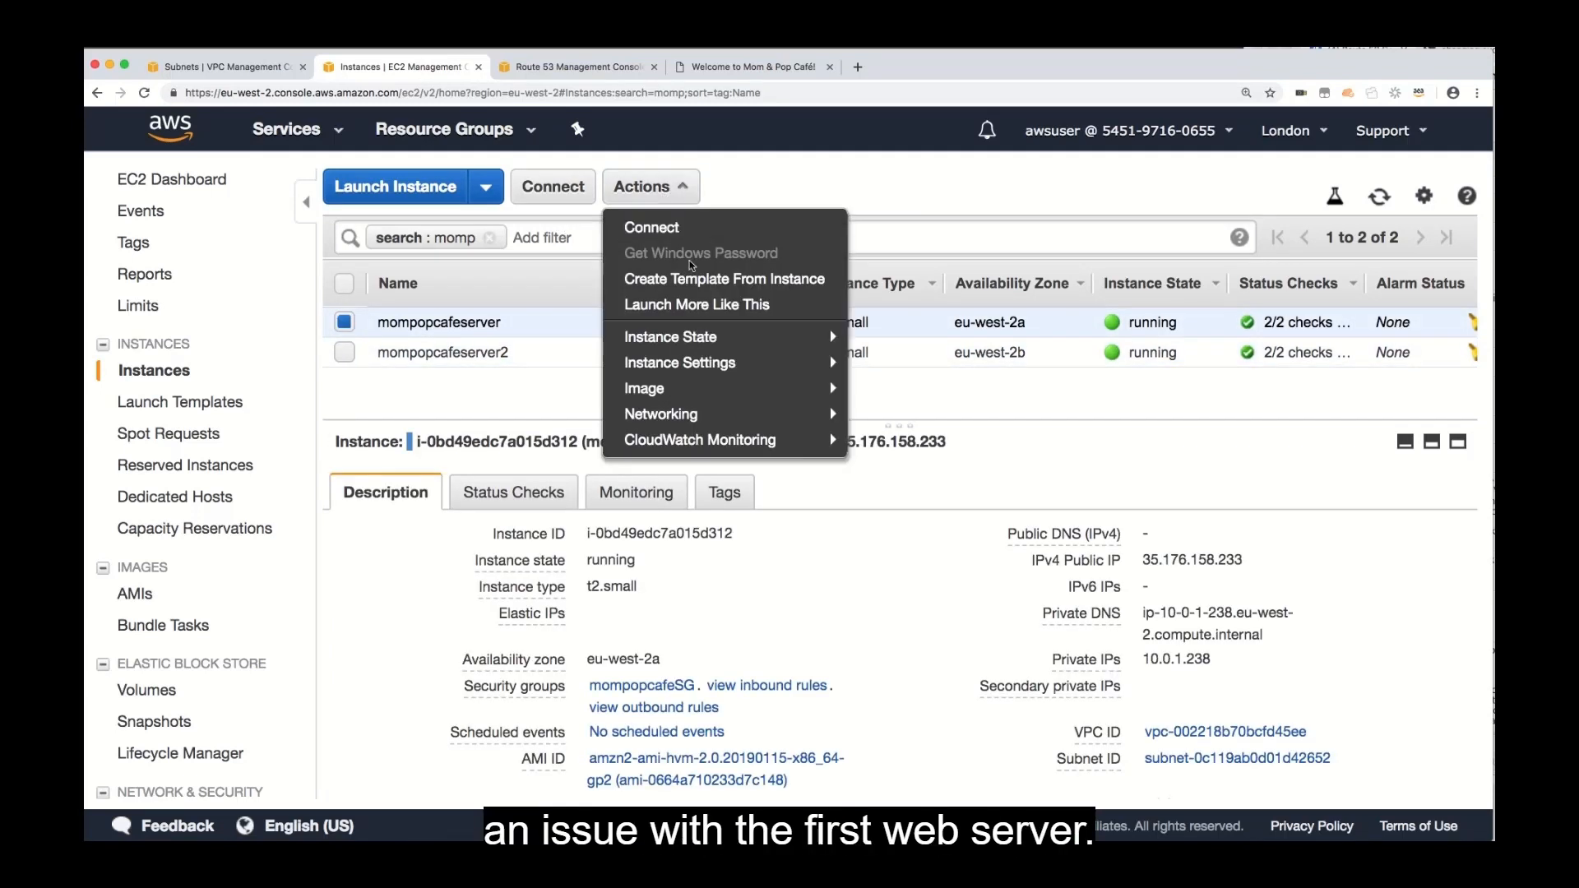
mouse_move(740, 337)
left_click(874, 361)
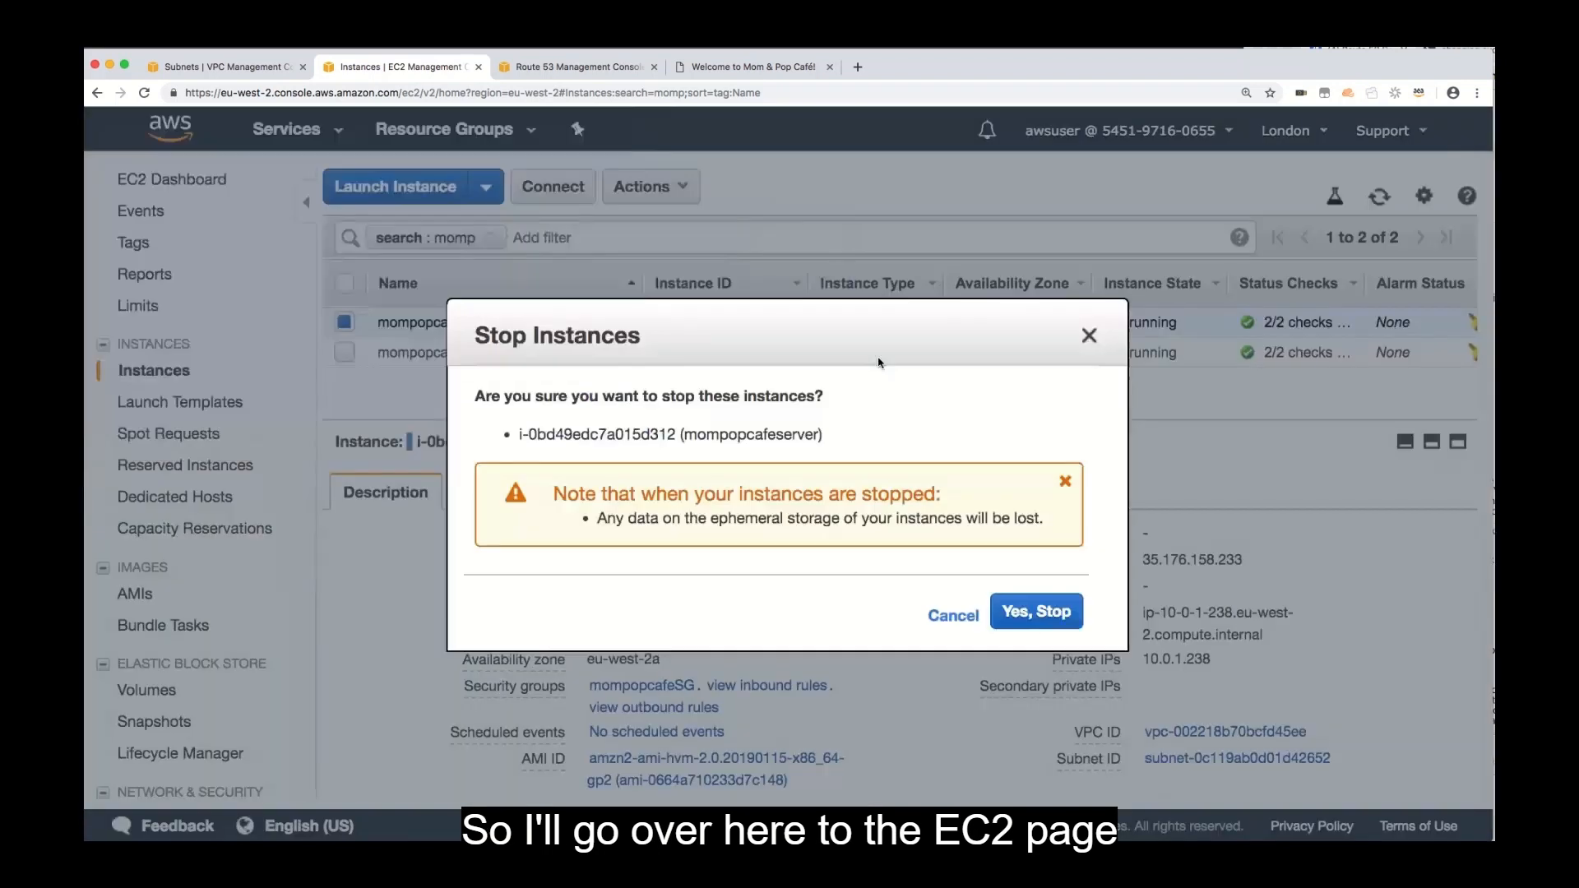
left_click(1044, 617)
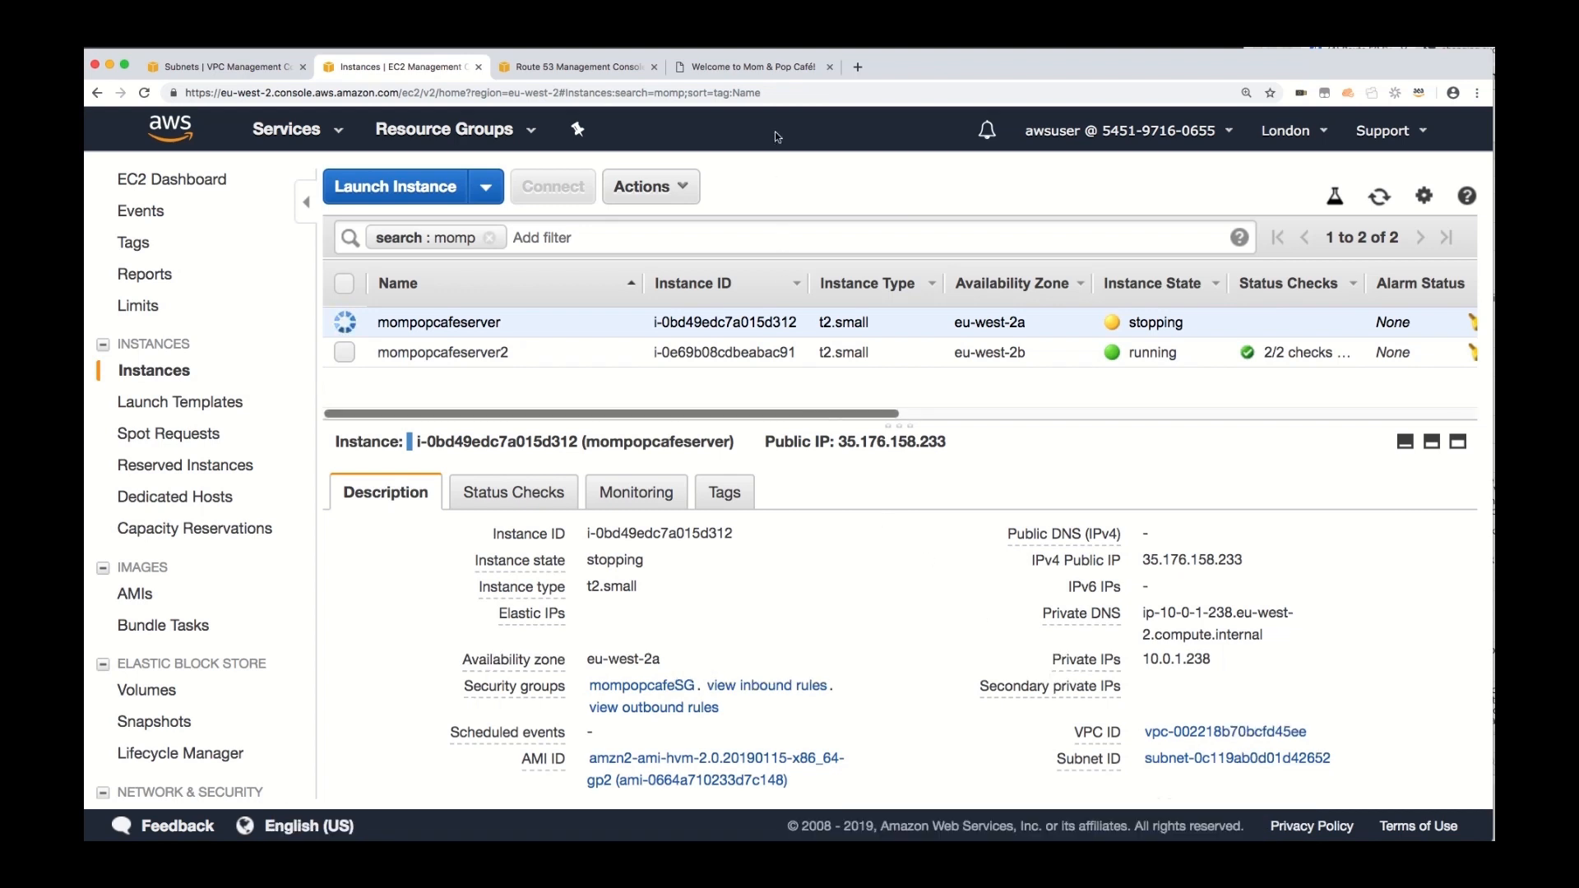
Reload the café website to test its availability with the primary server stopped.
left_click(781, 68)
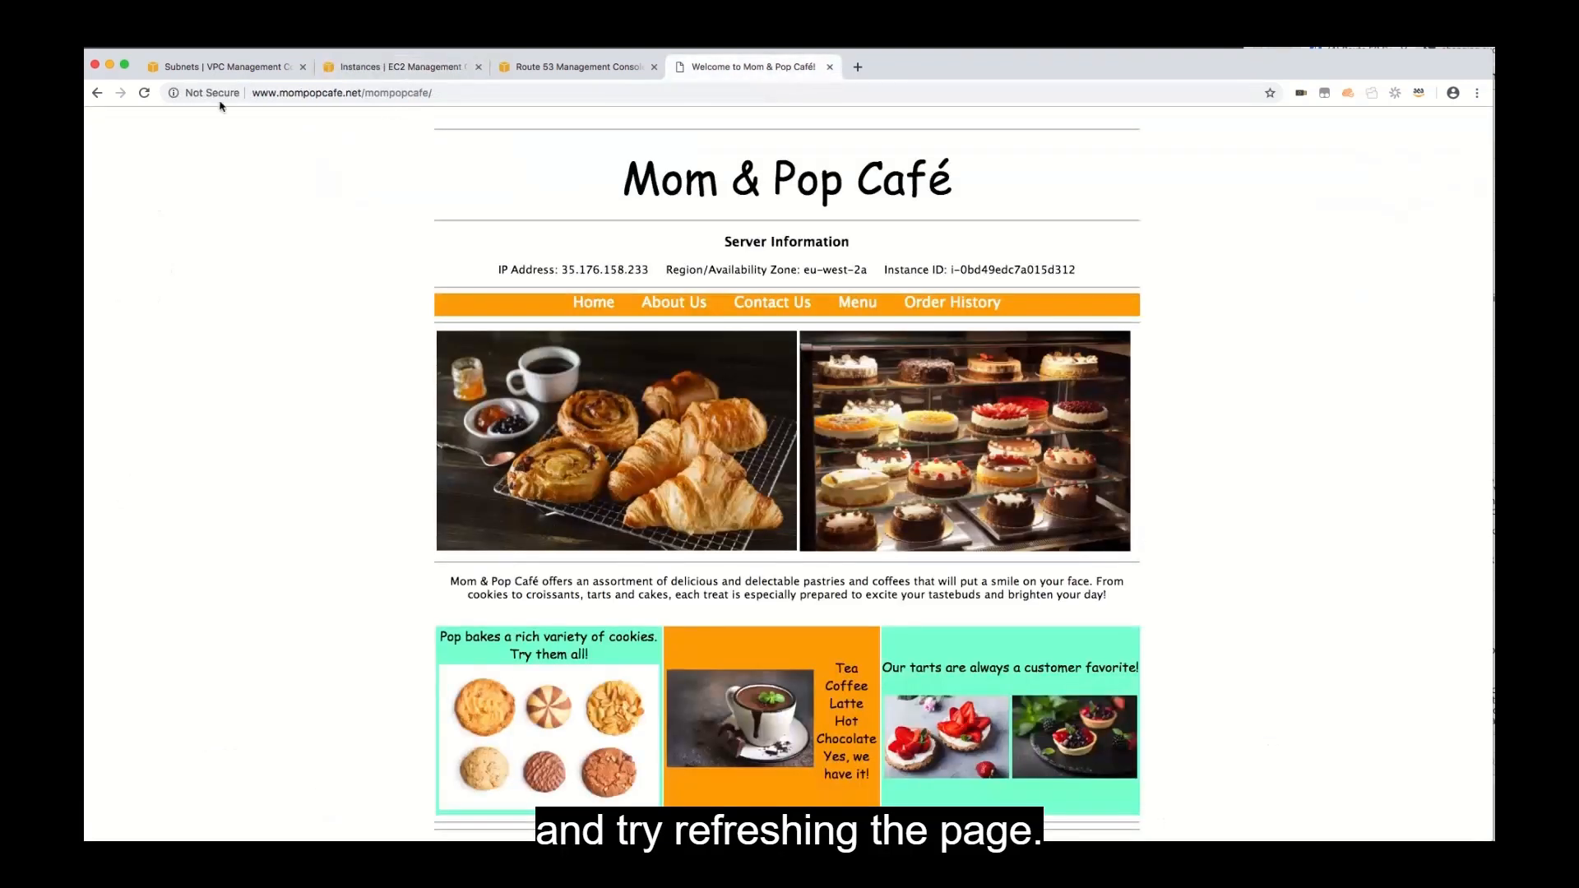
left_click(144, 92)
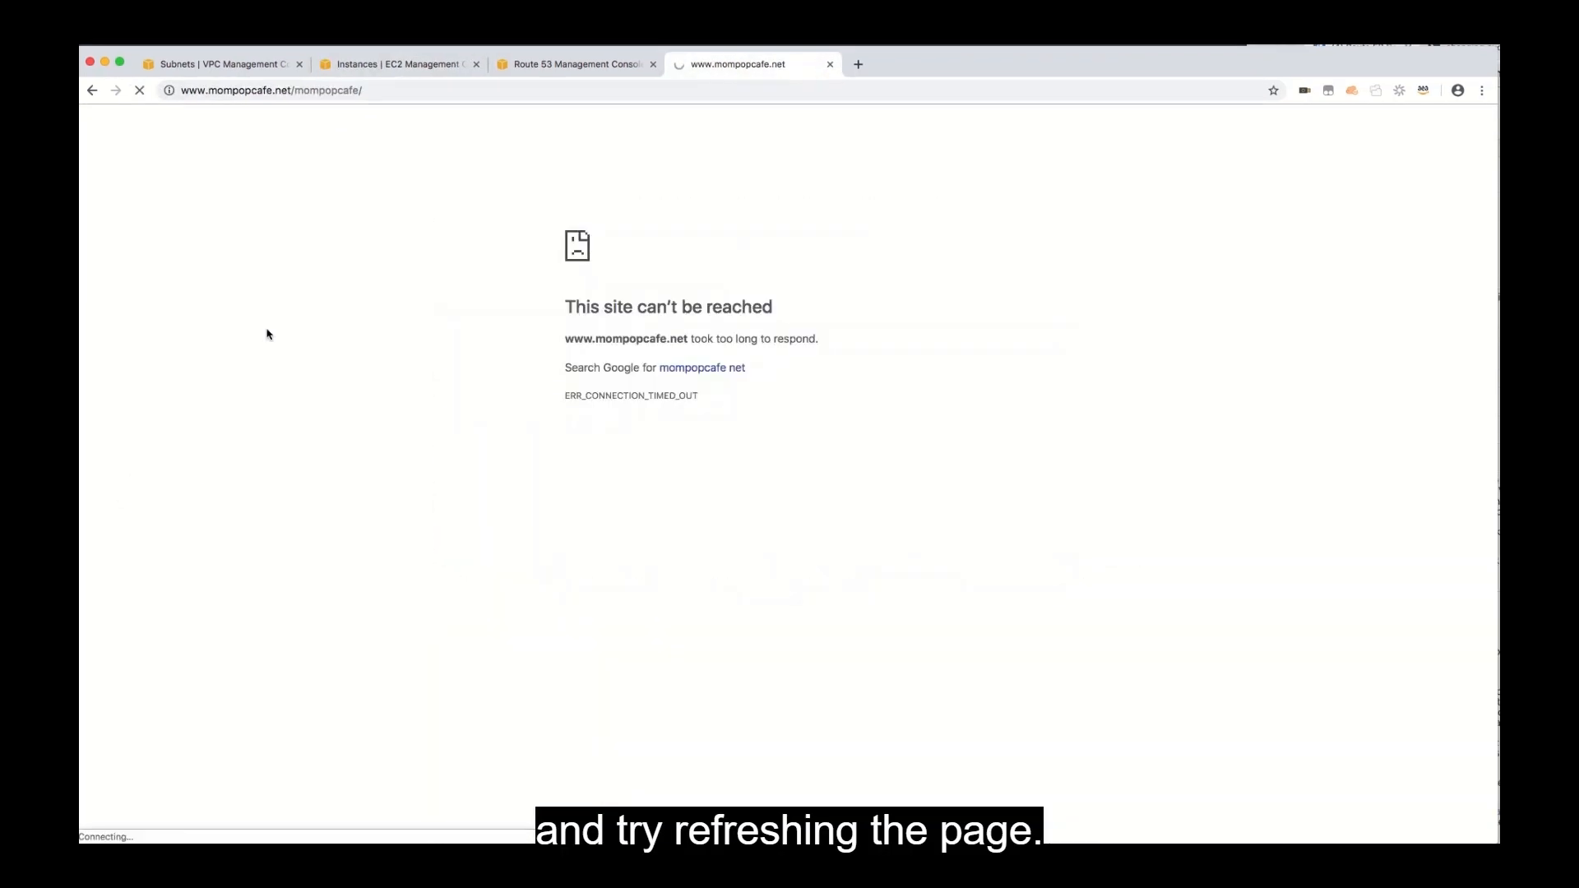
left_click(142, 90)
left_click(141, 91)
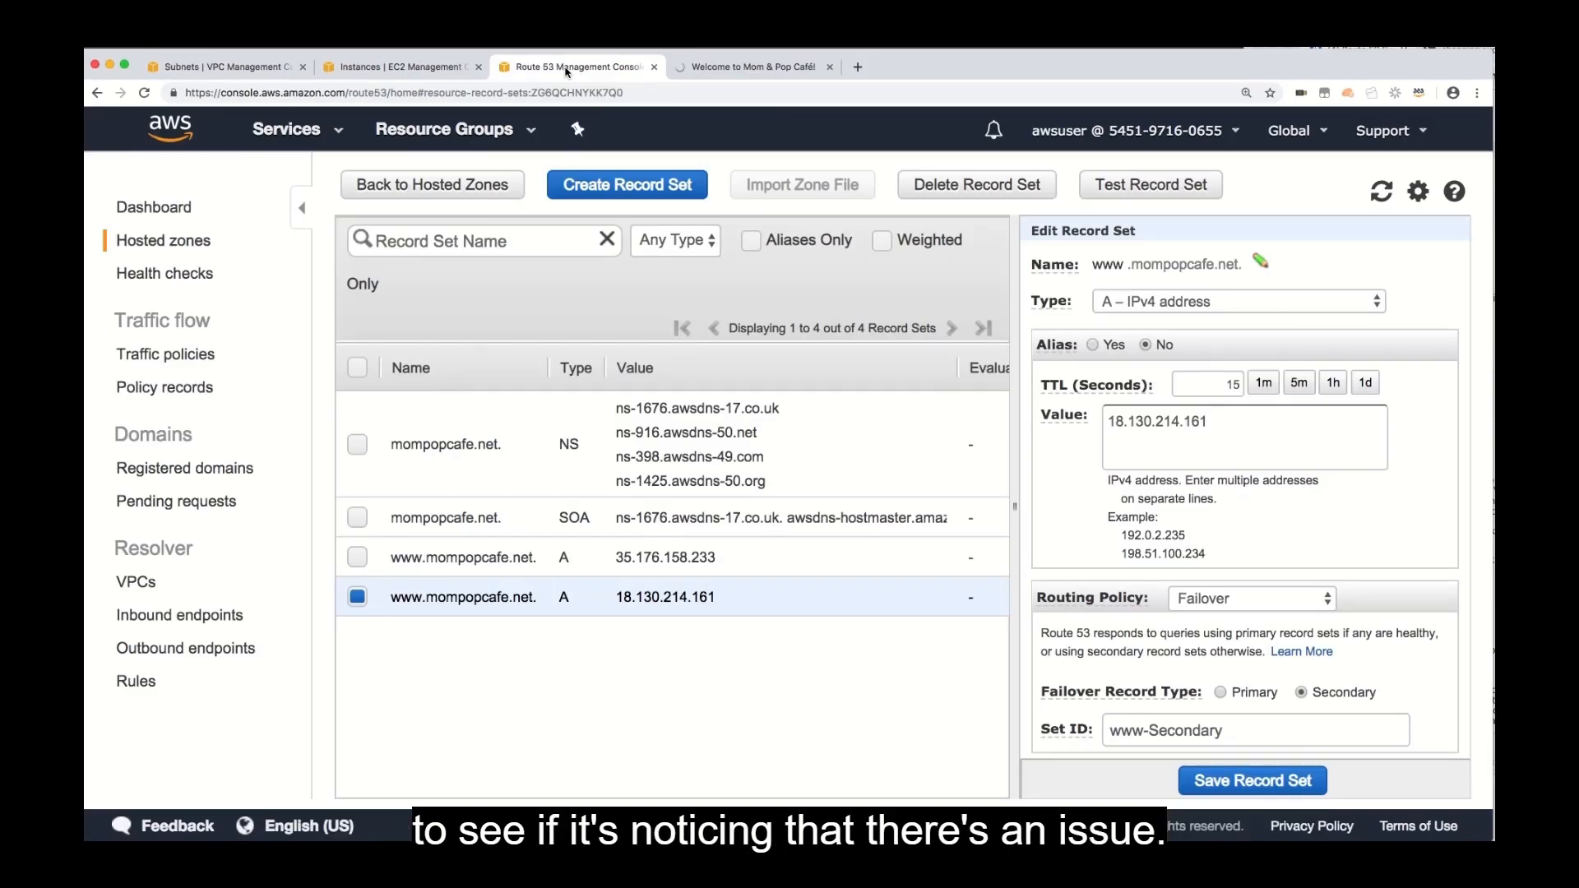
Refresh the london-website-status health check in Route 53 and reload the café website to verify failover to the secondary server.
left_click(163, 275)
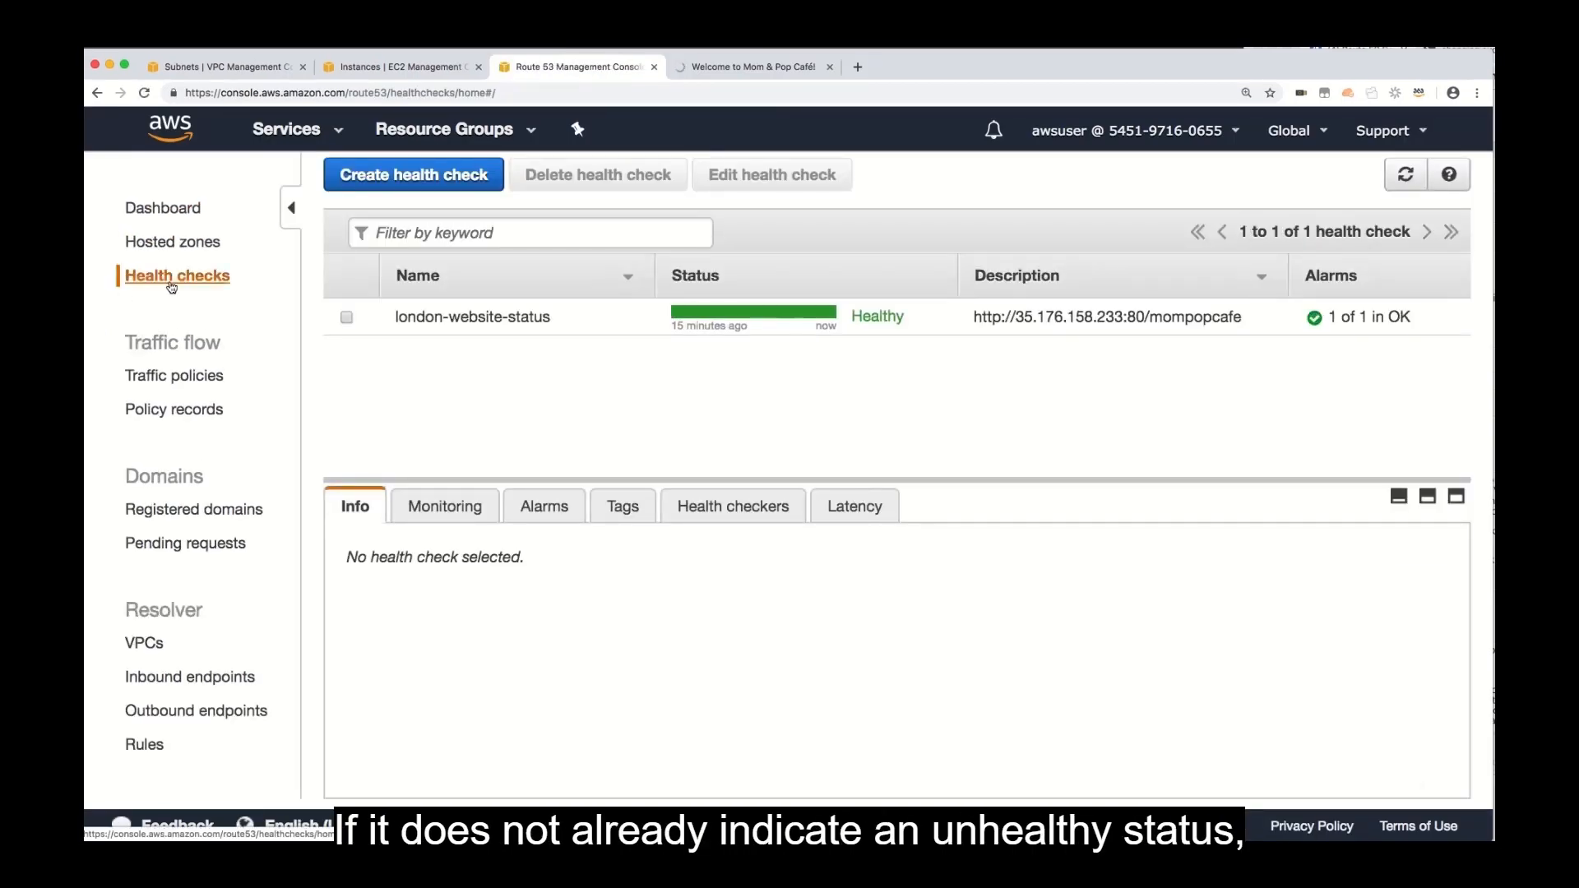
left_click(1405, 174)
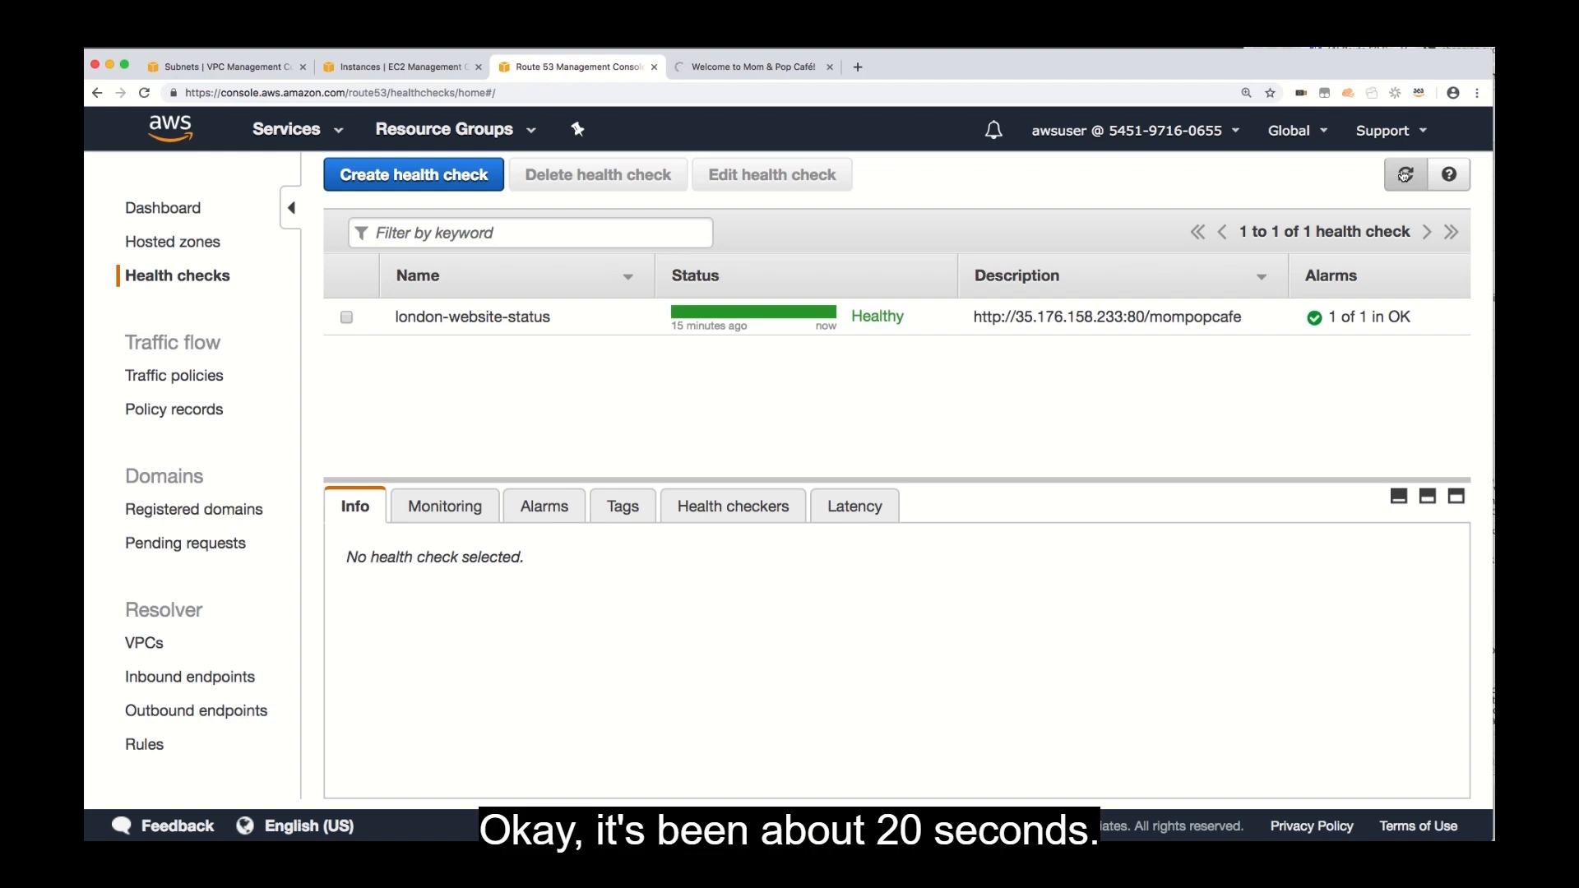
left_click(1404, 176)
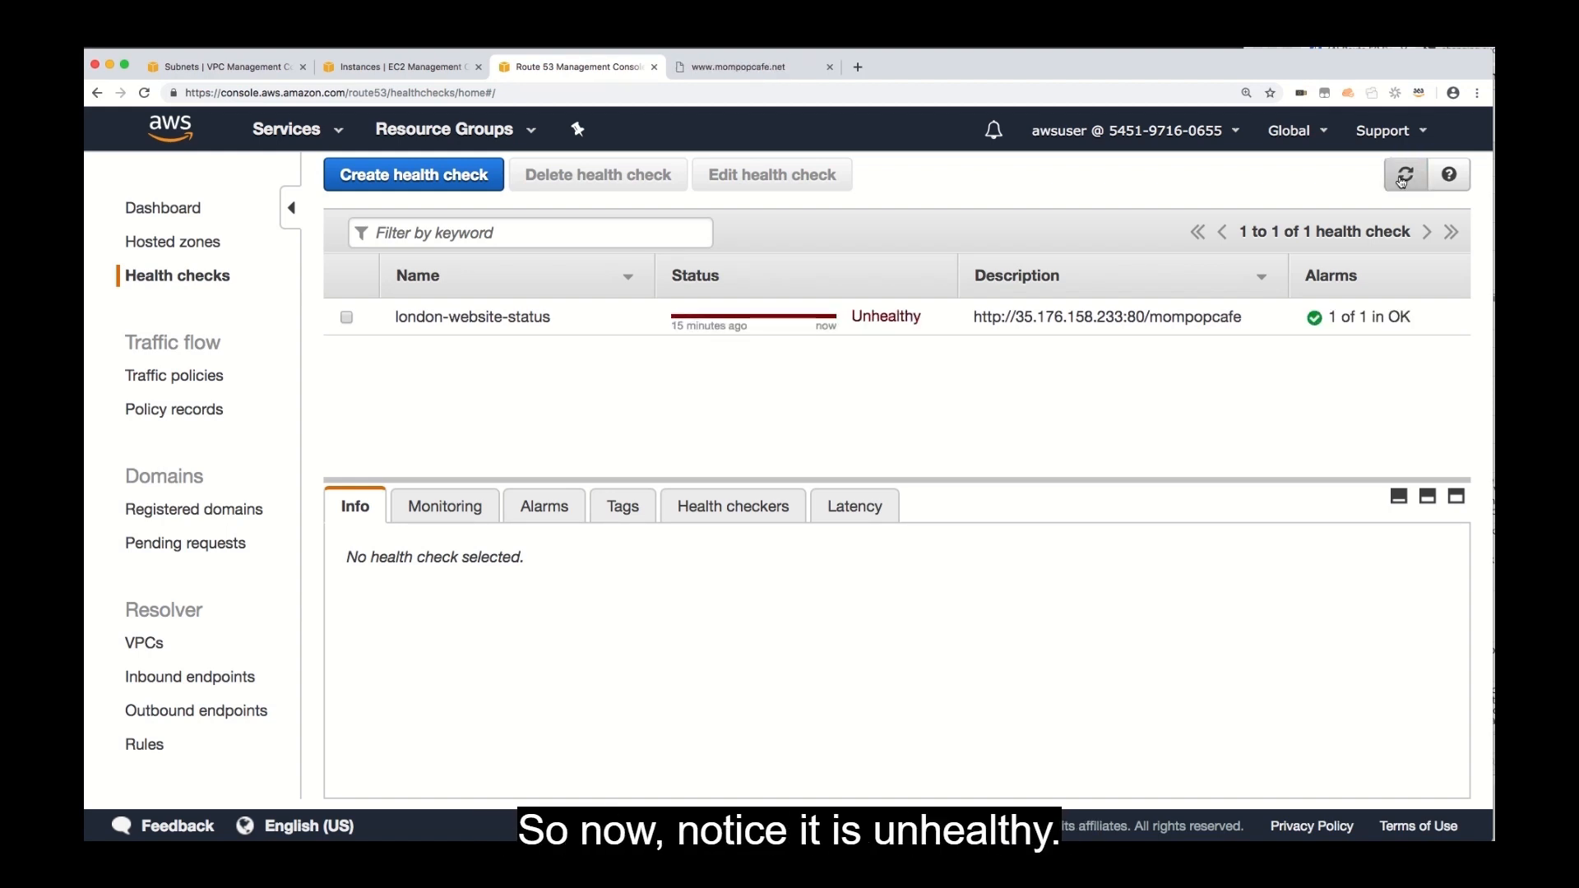
left_click(730, 66)
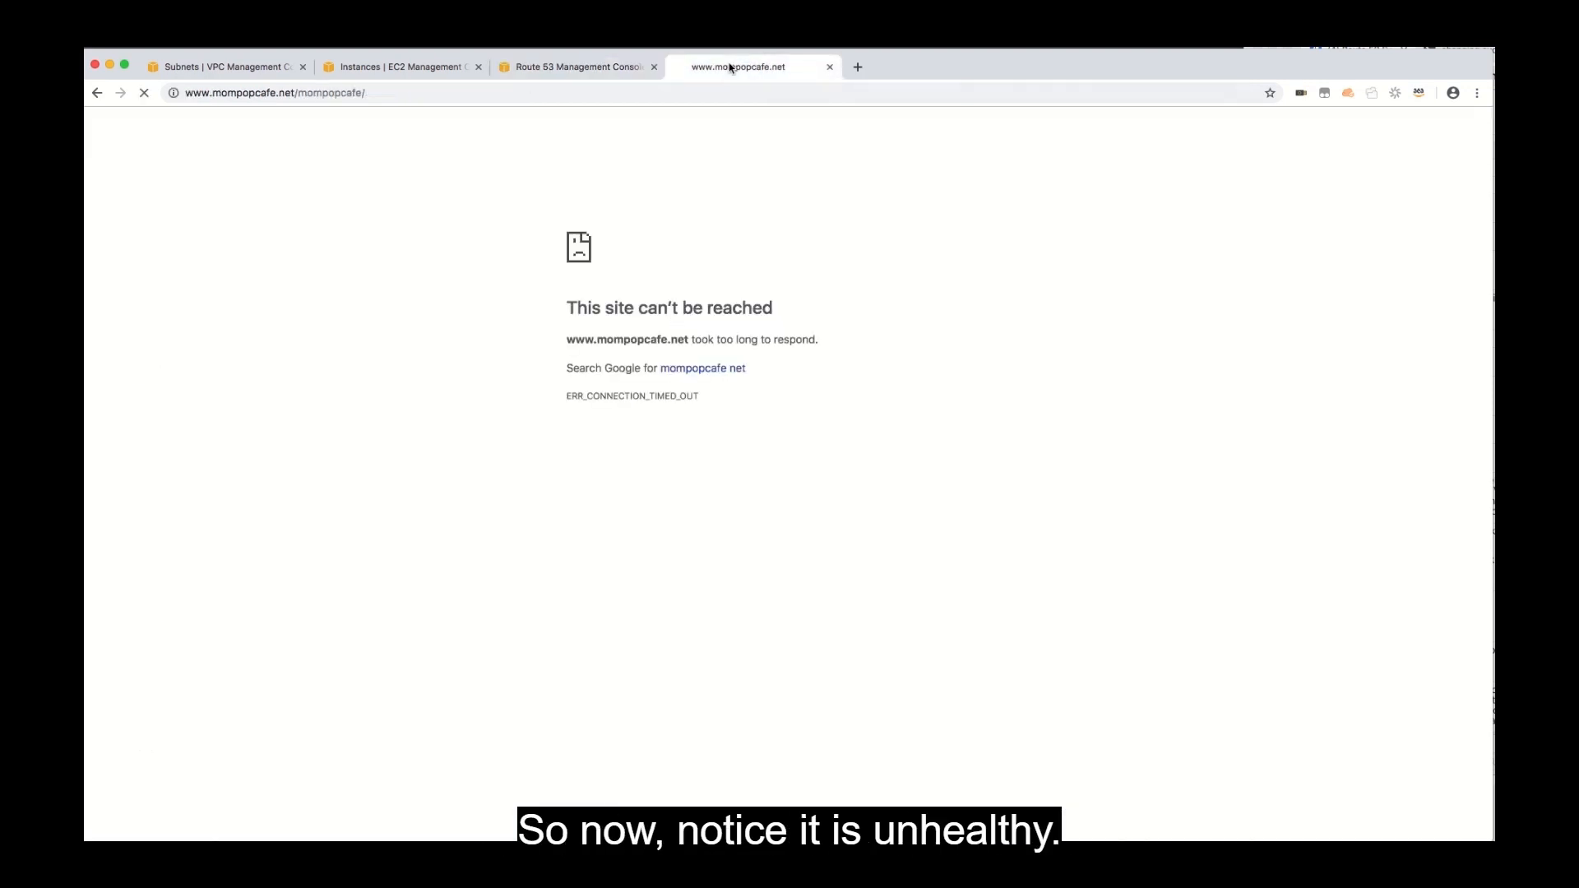
key("super+r")
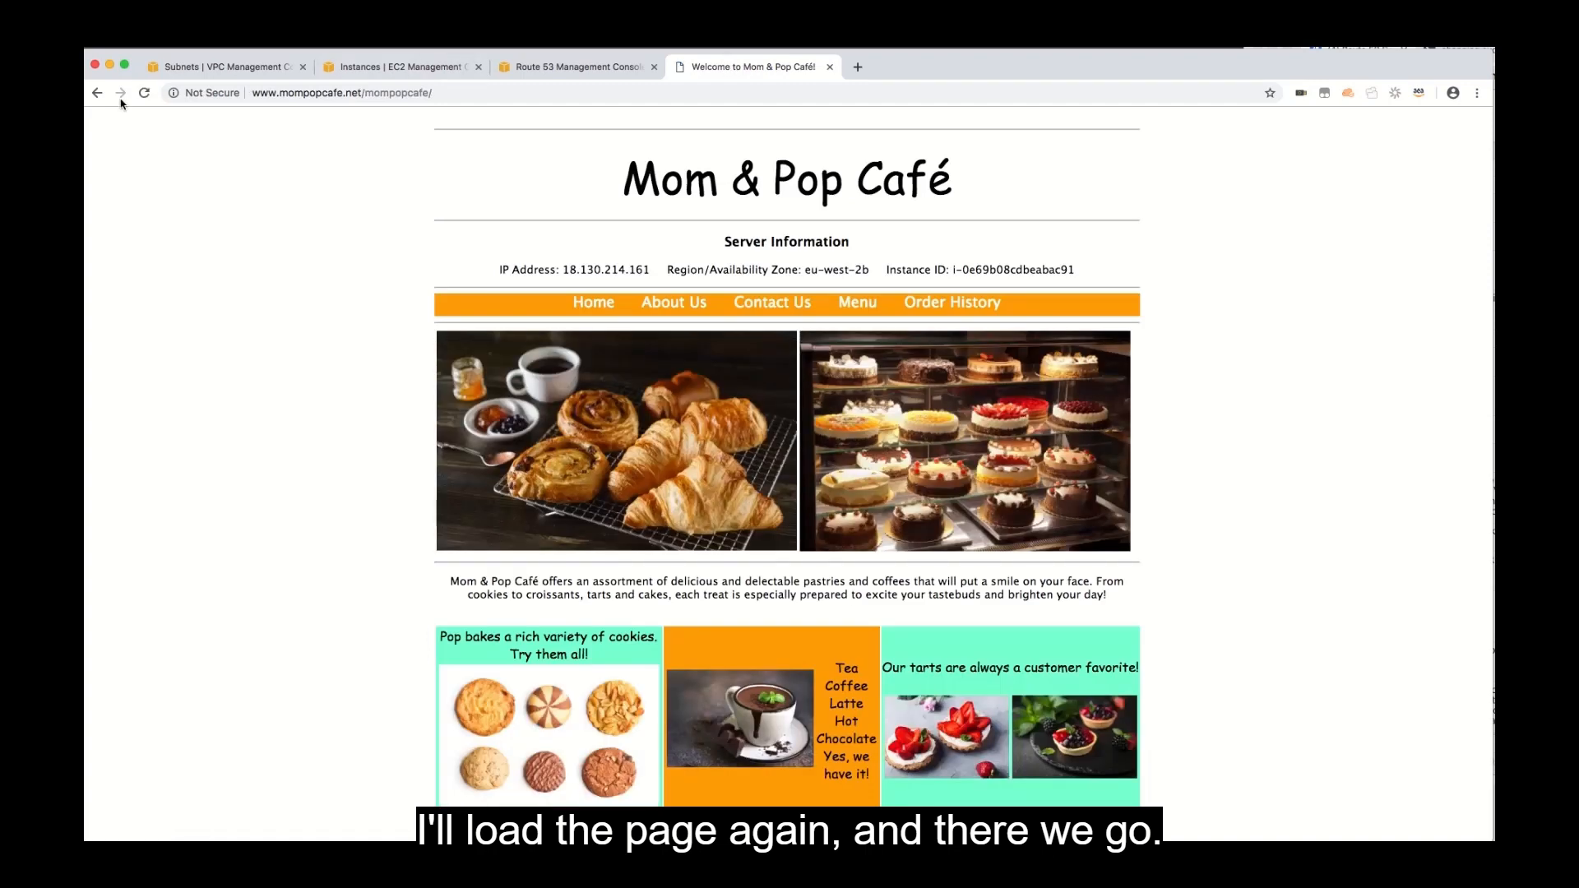
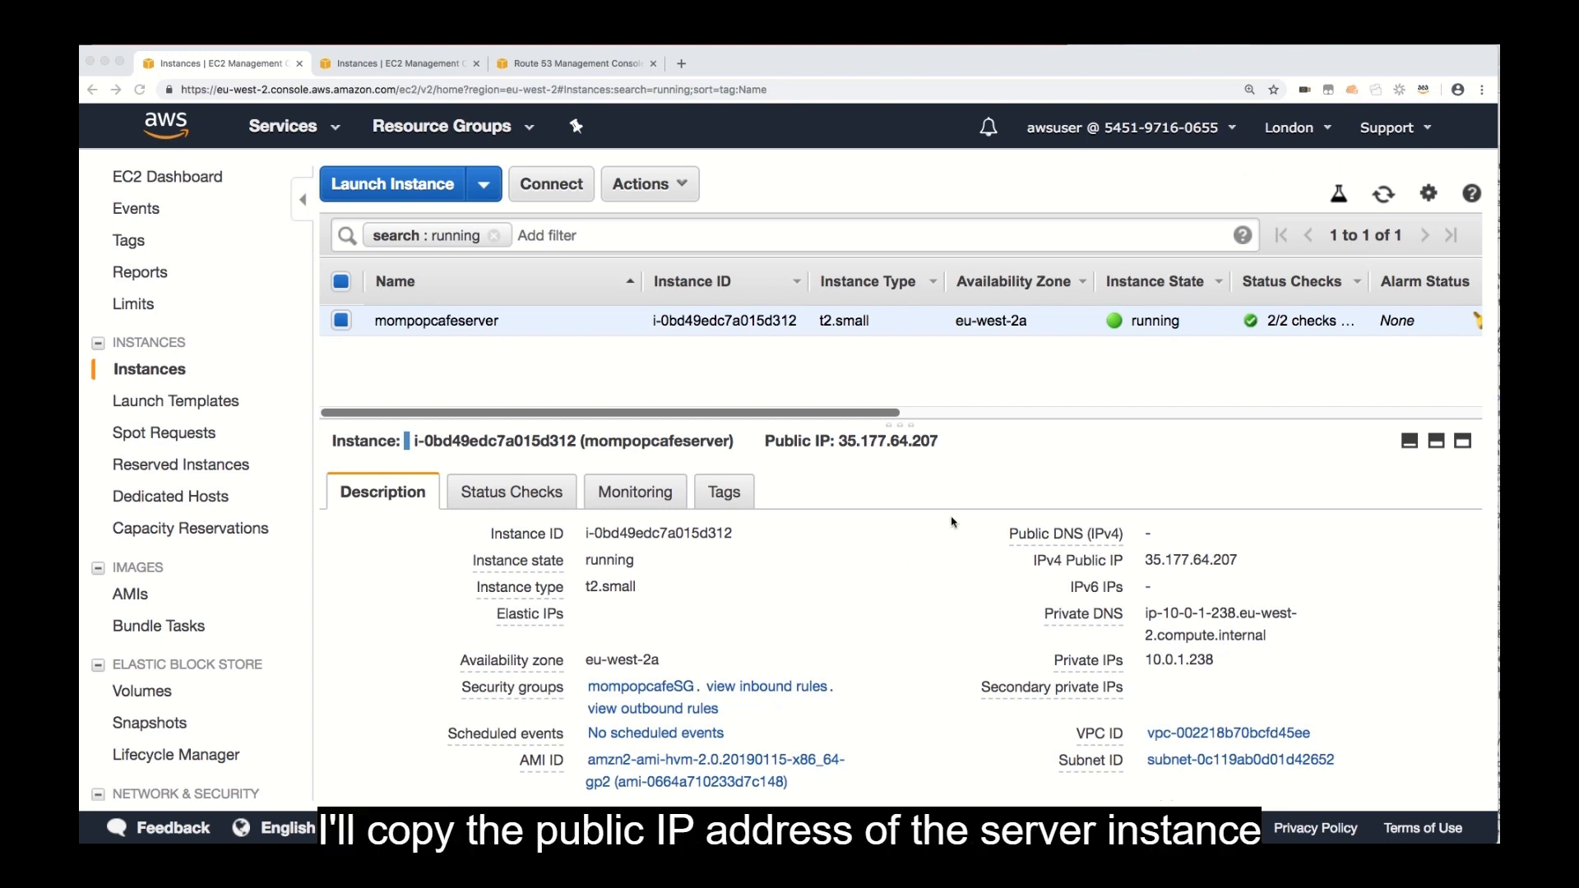
Copy the public IP of the London mompopcafeserver instance and load it in a separate browser tab.
left_click(1232, 562)
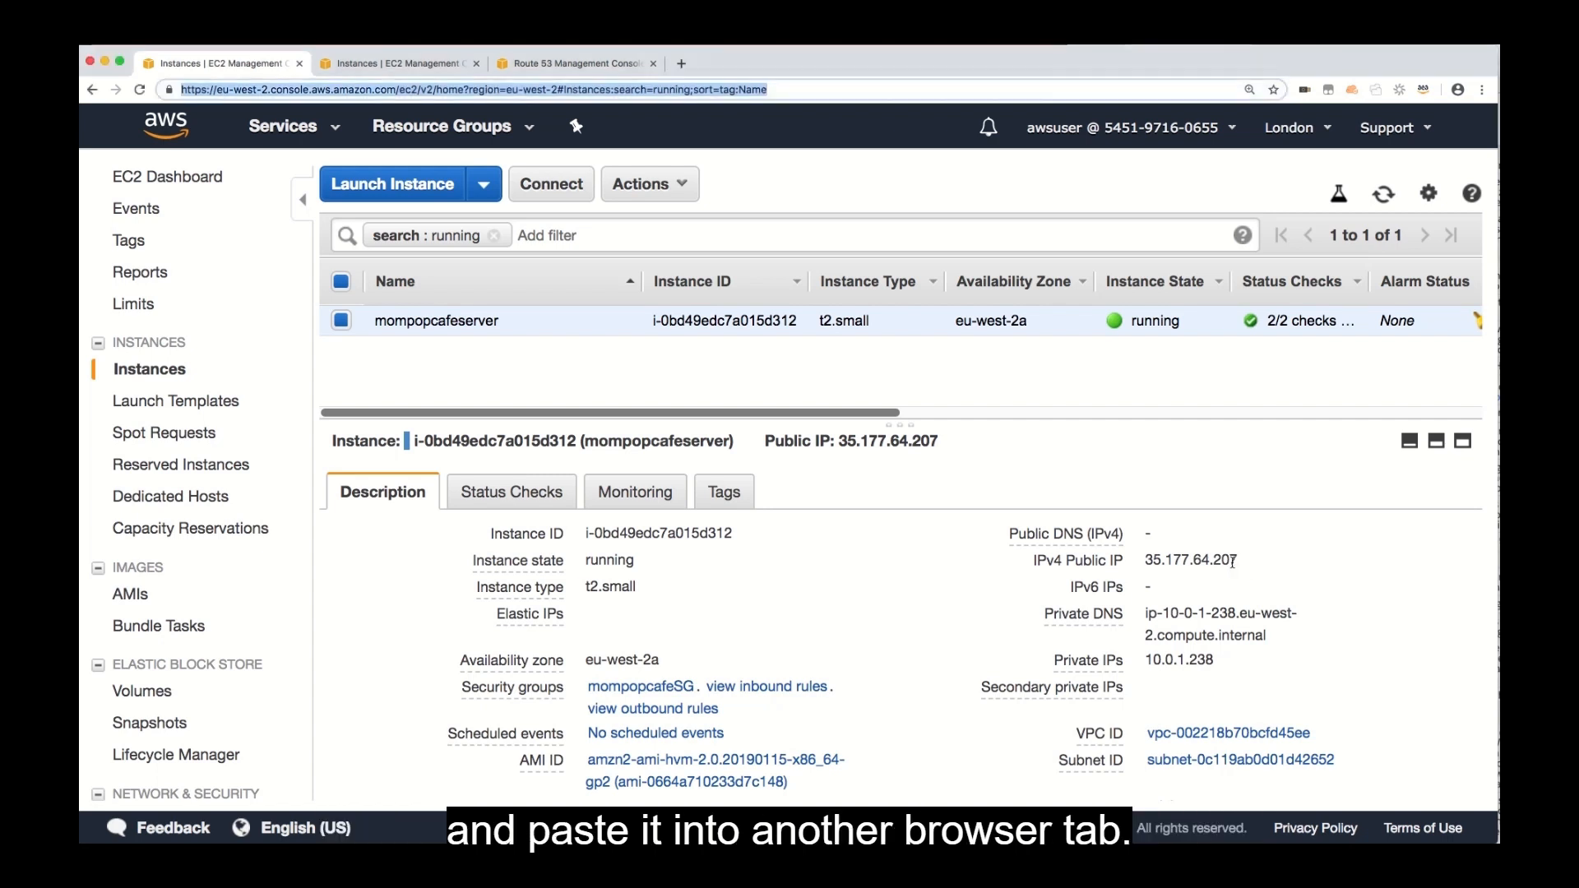
left_click(1256, 560)
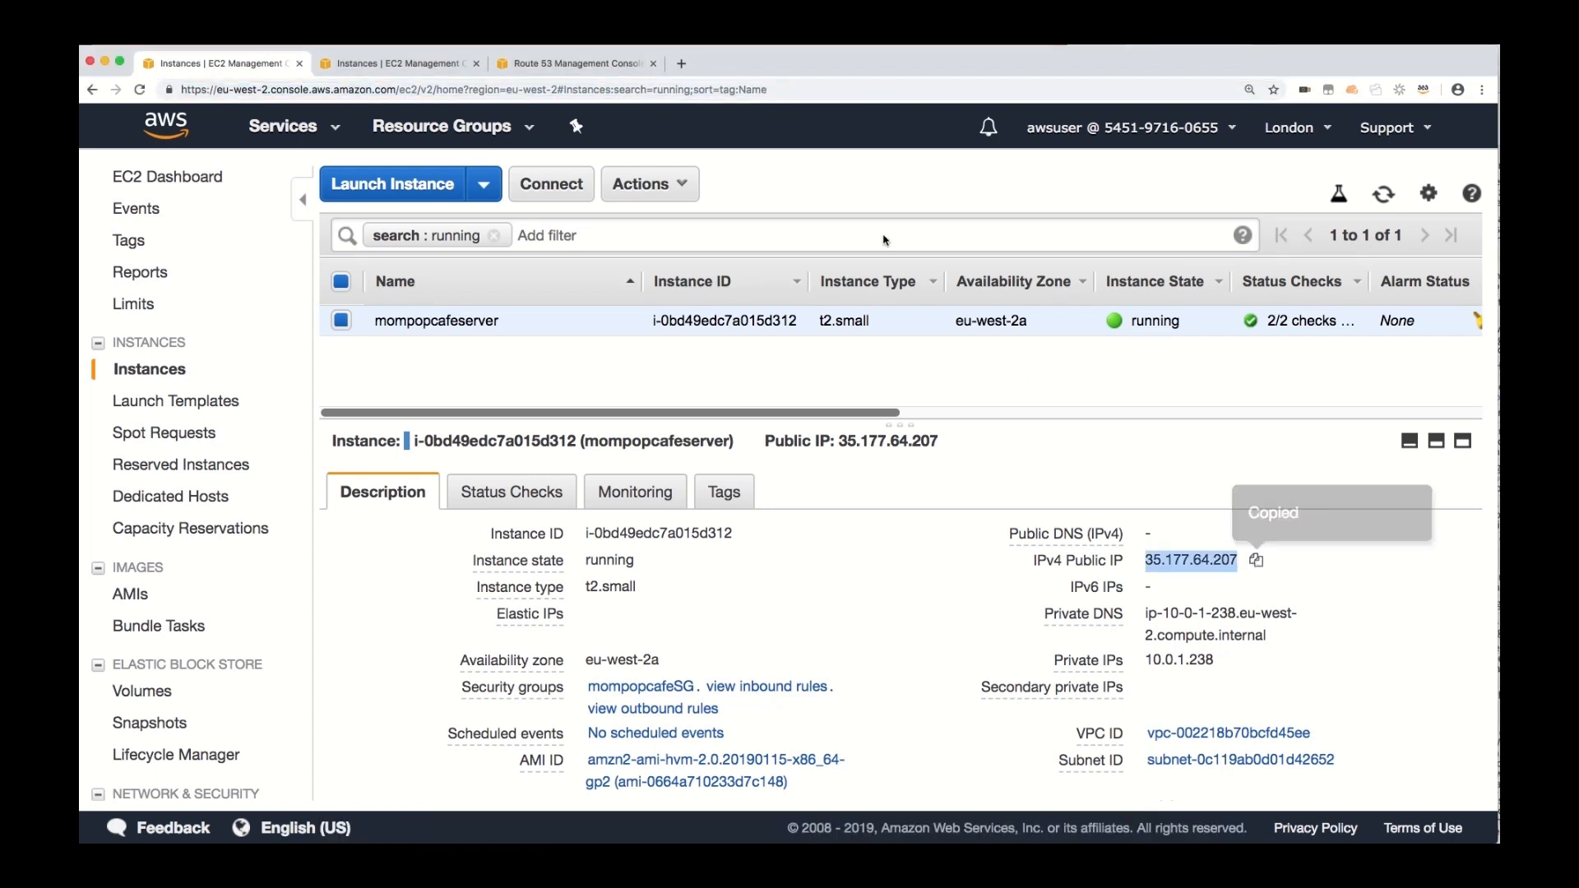
left_click(681, 64)
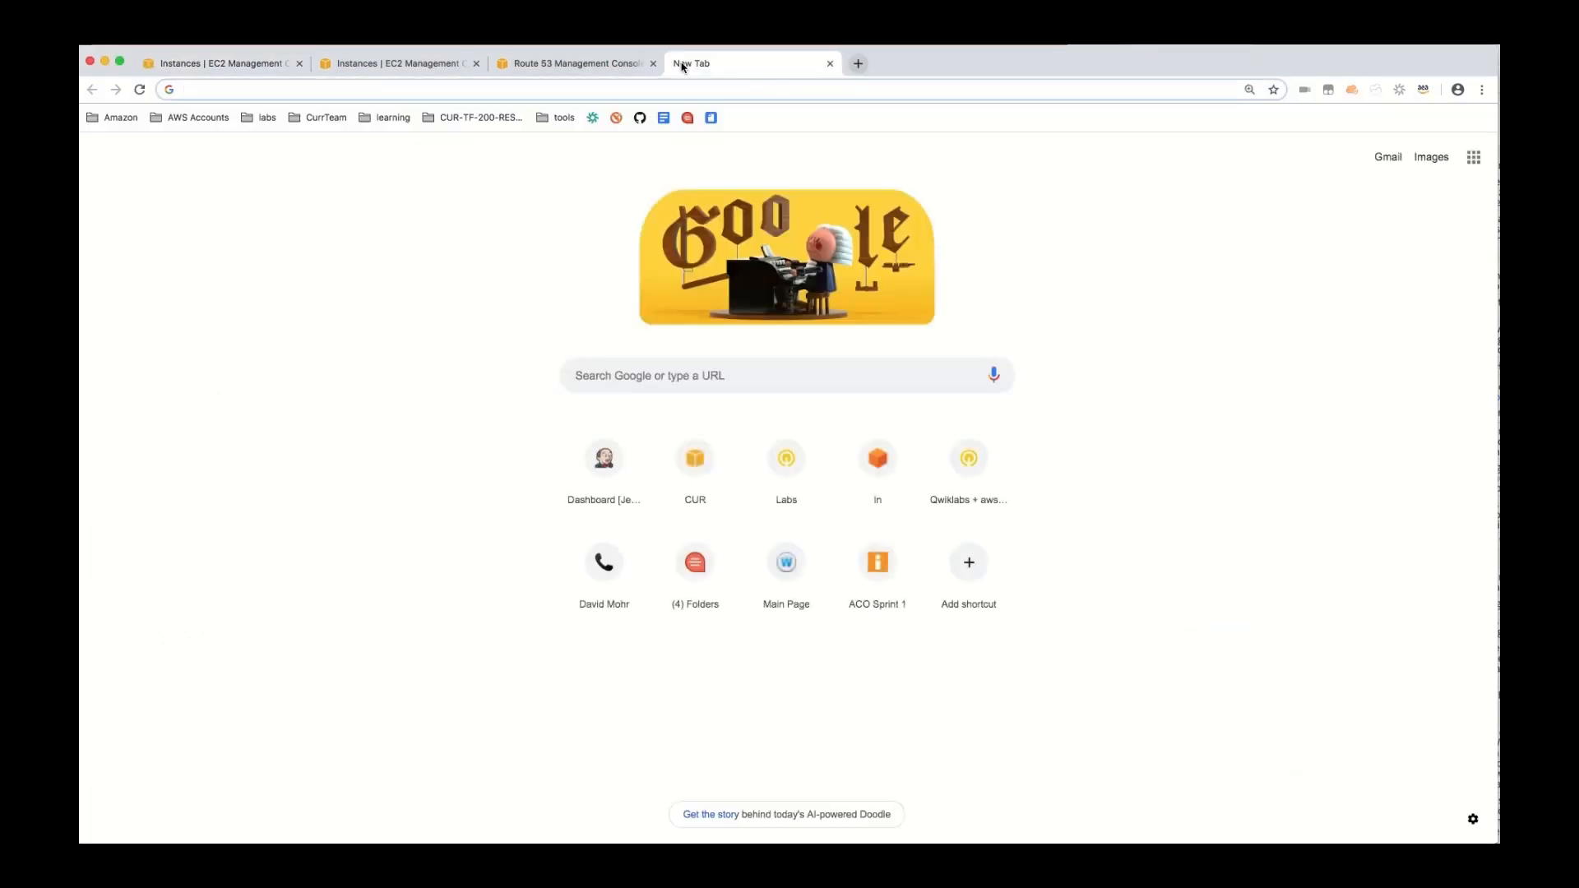
key("super+v")
key("Return")
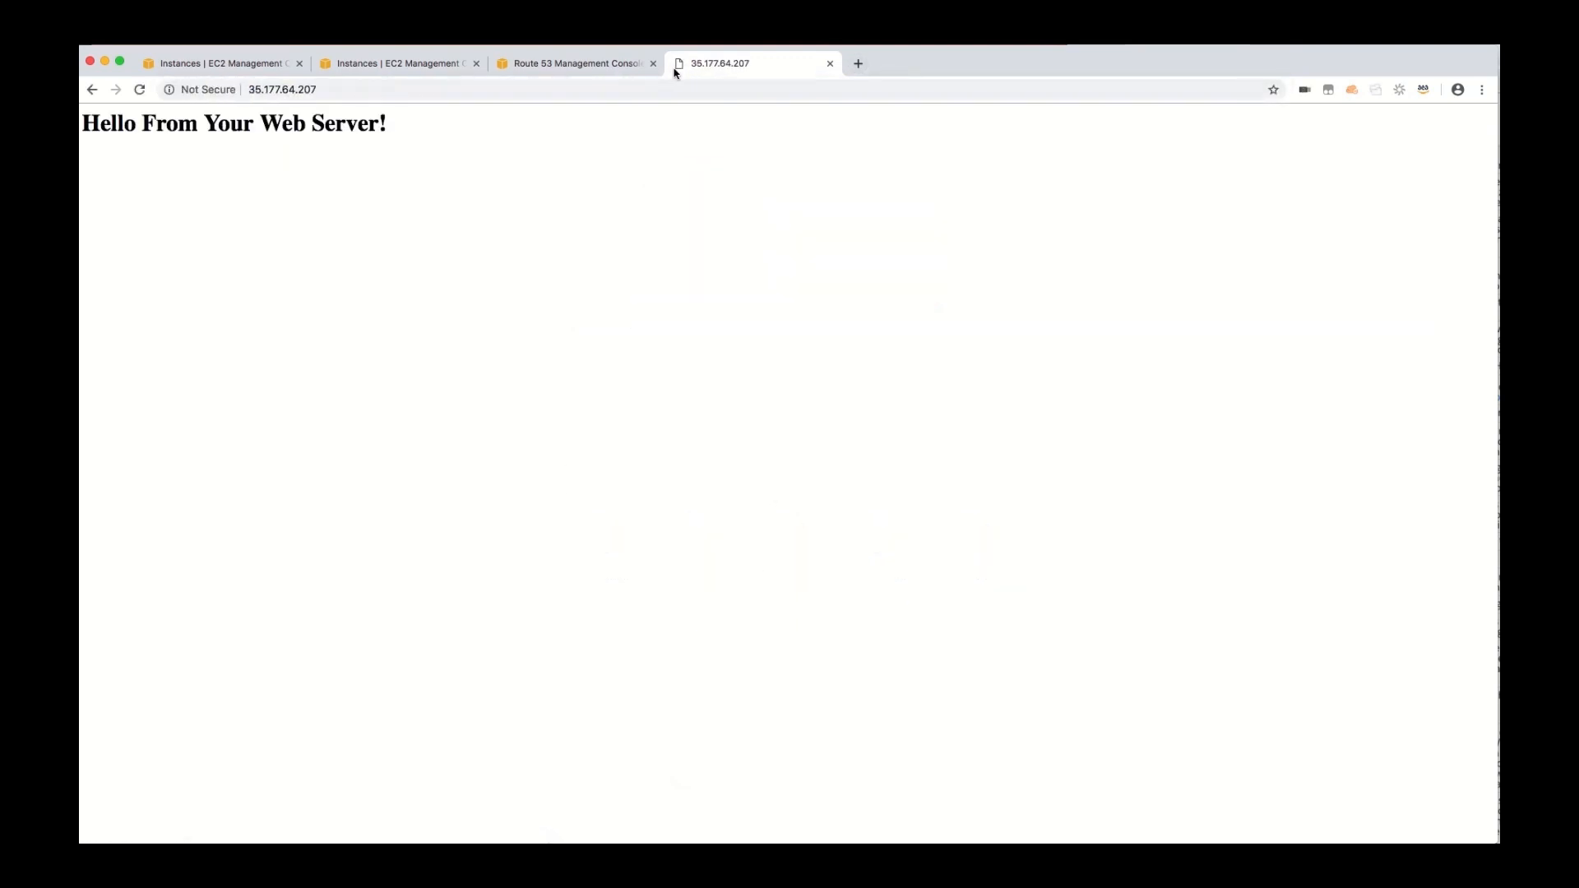
Extend the London server address with /mompopcafe to load the café website and check its server information.
left_click(350, 85)
left_click(351, 86)
type("/mom")
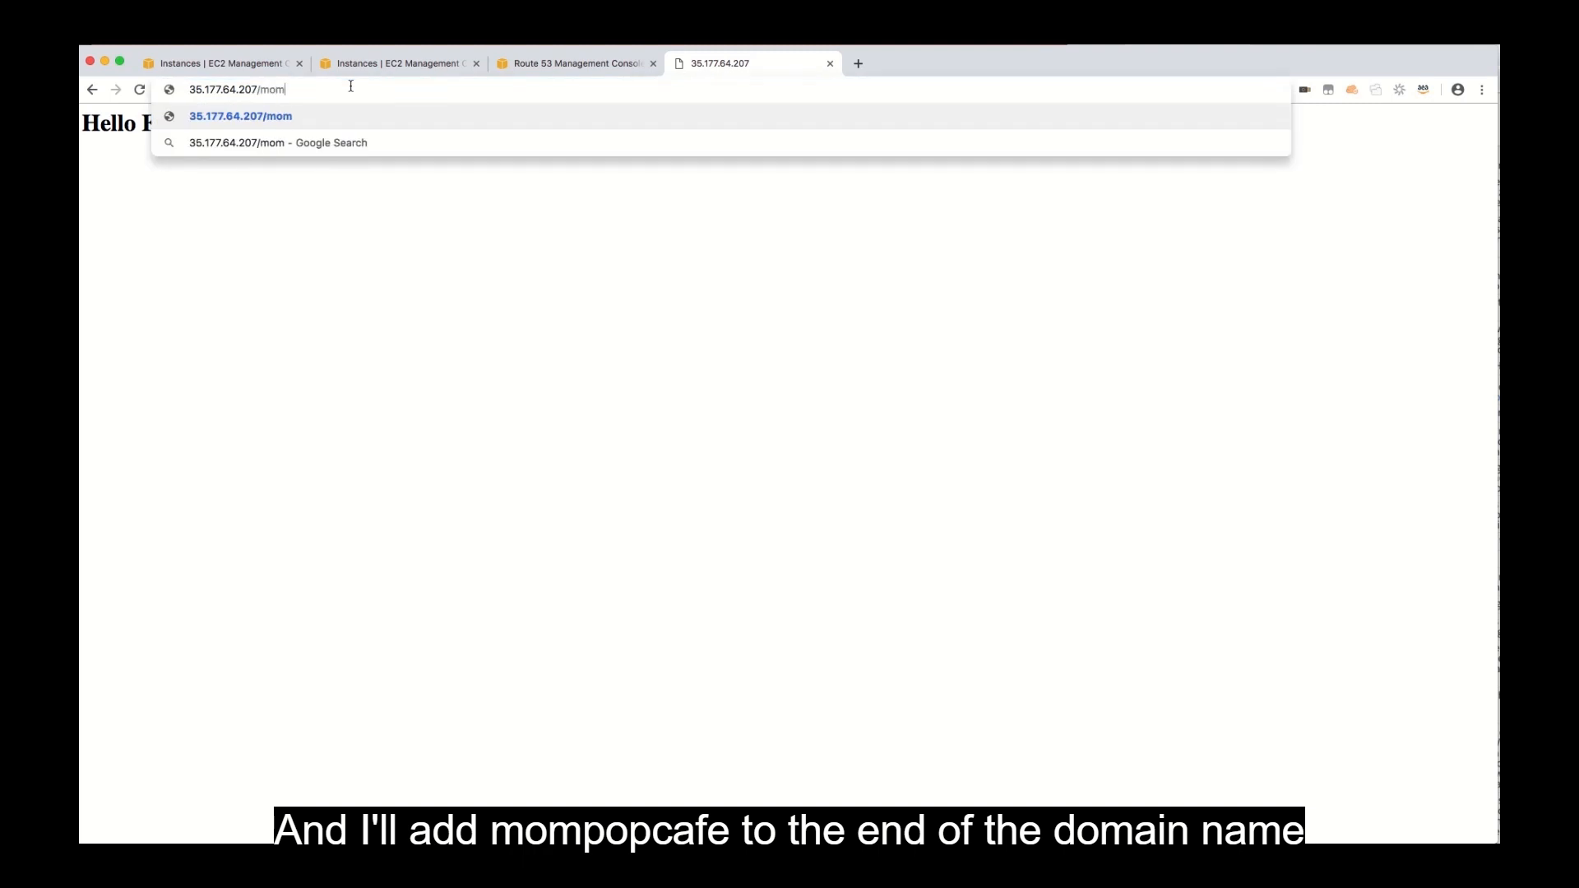
type("popcafe")
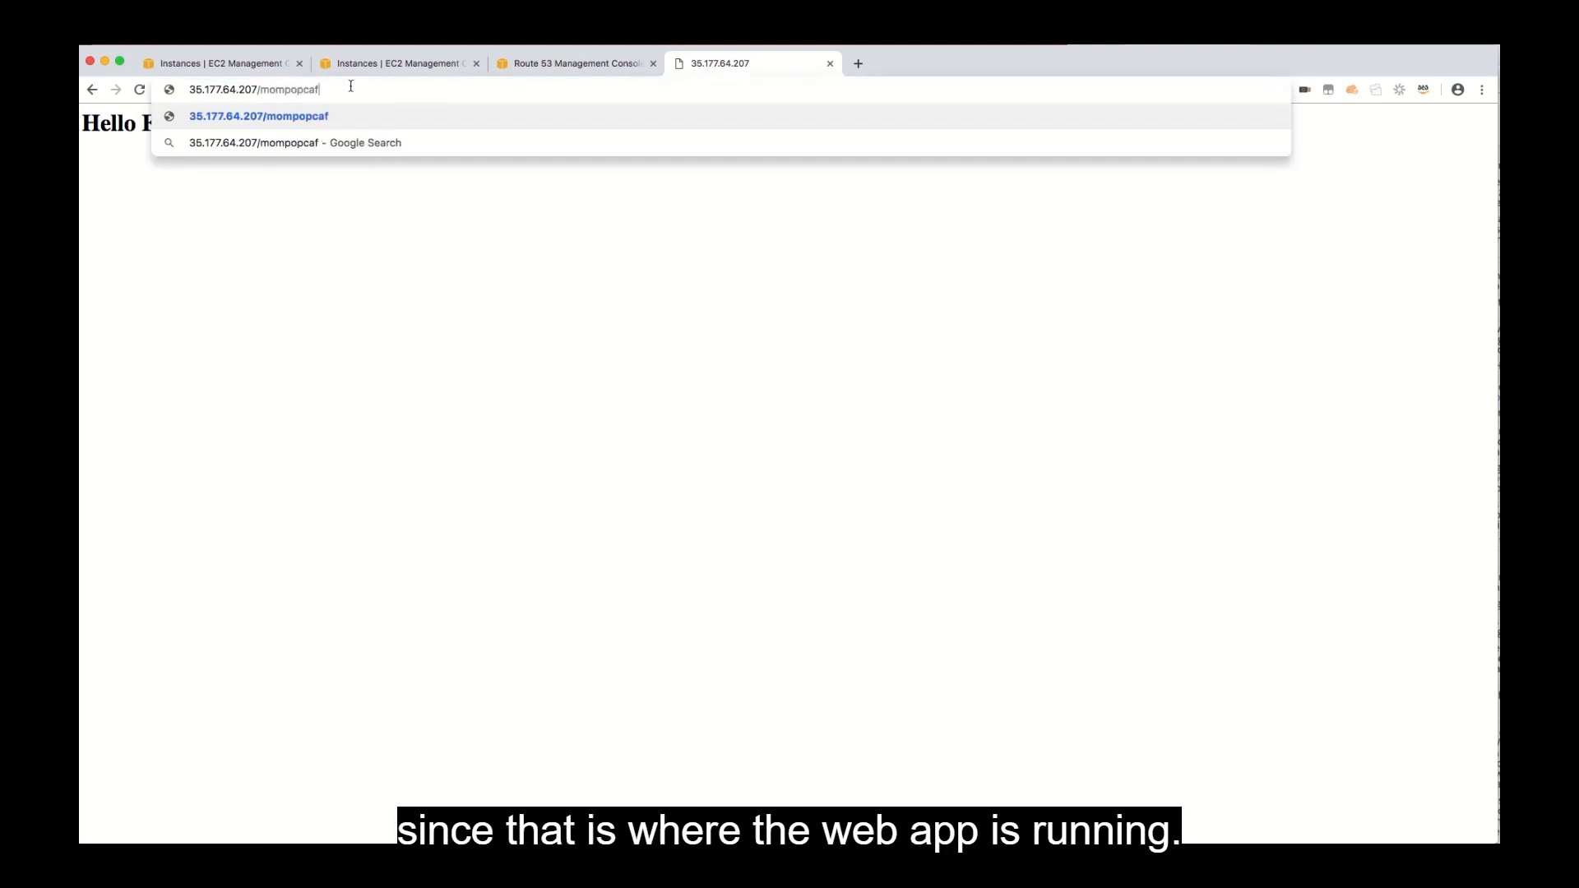
key("Return")
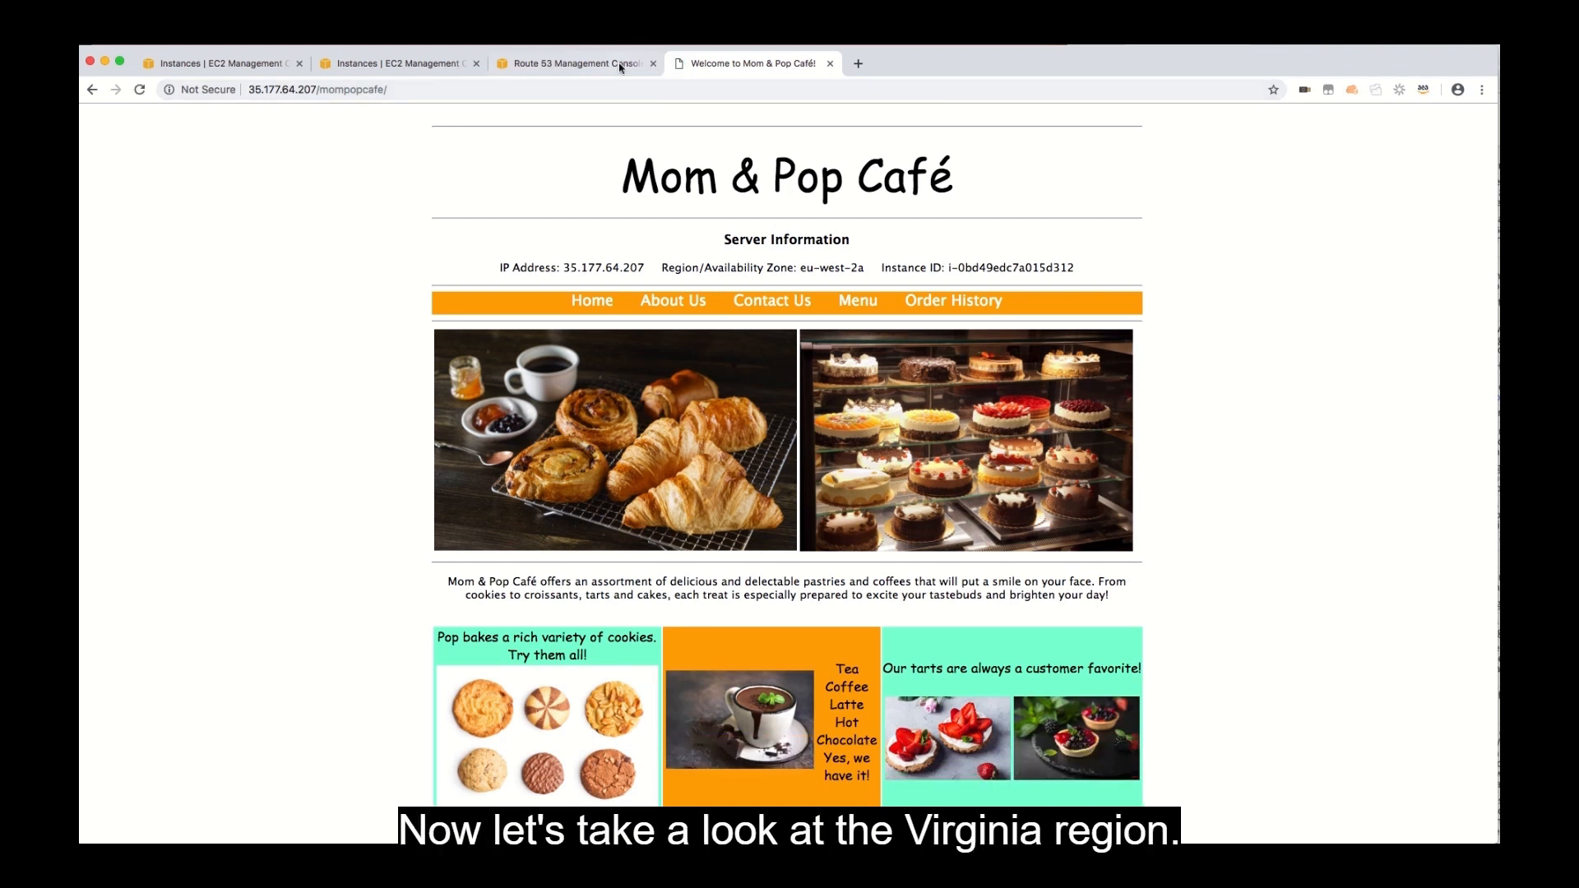
Copy the public IP of the N. Virginia mompopcafeserver instance and load it in another browser tab.
left_click(403, 63)
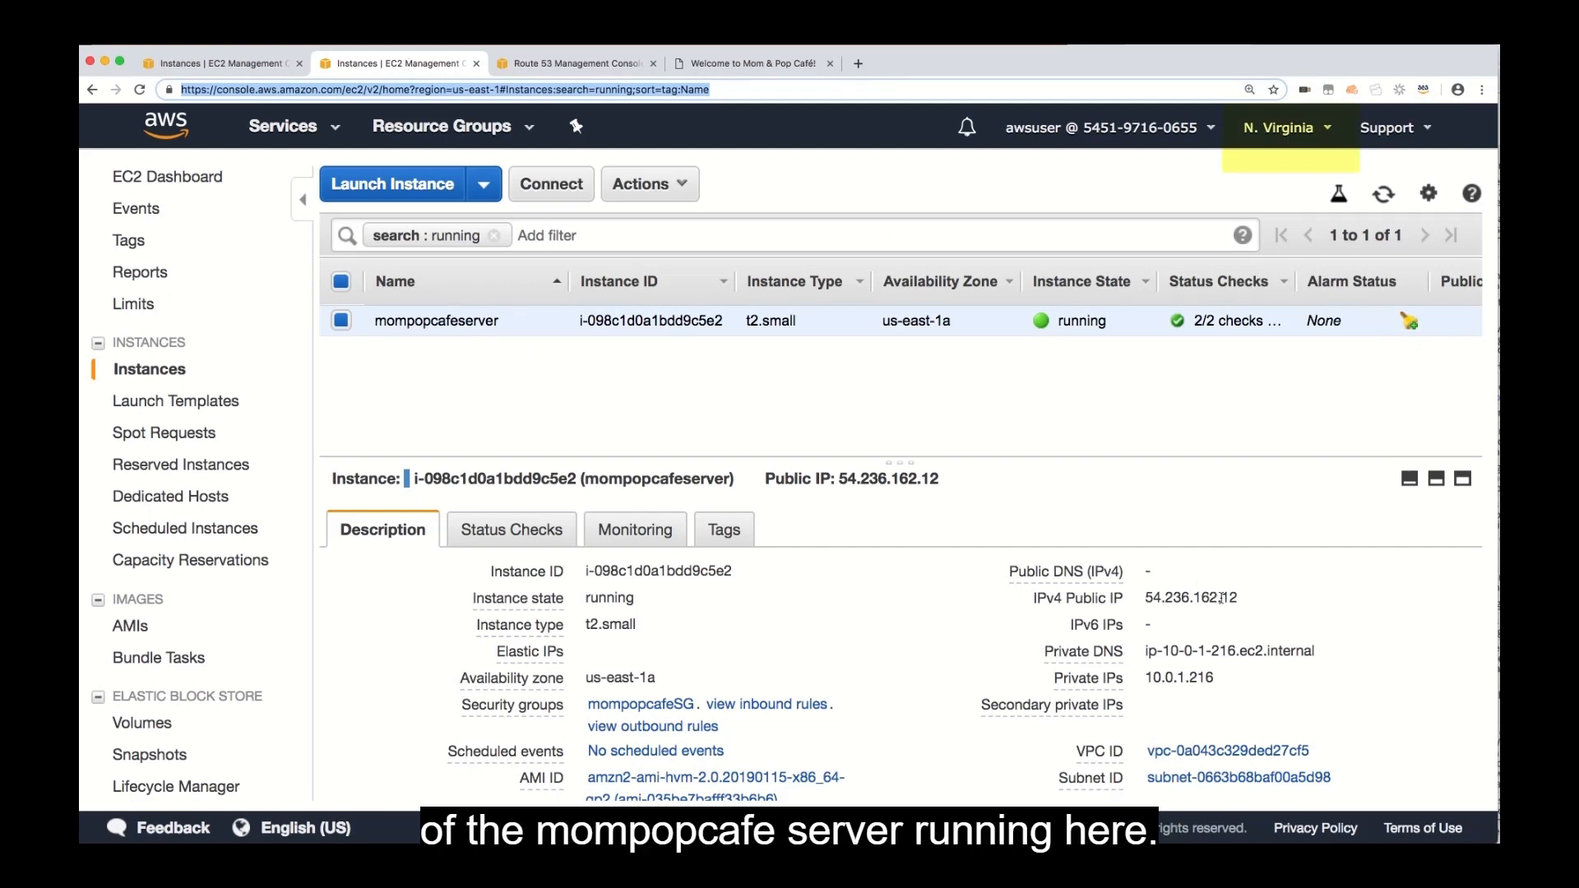
left_click(1255, 599)
left_click(1255, 599)
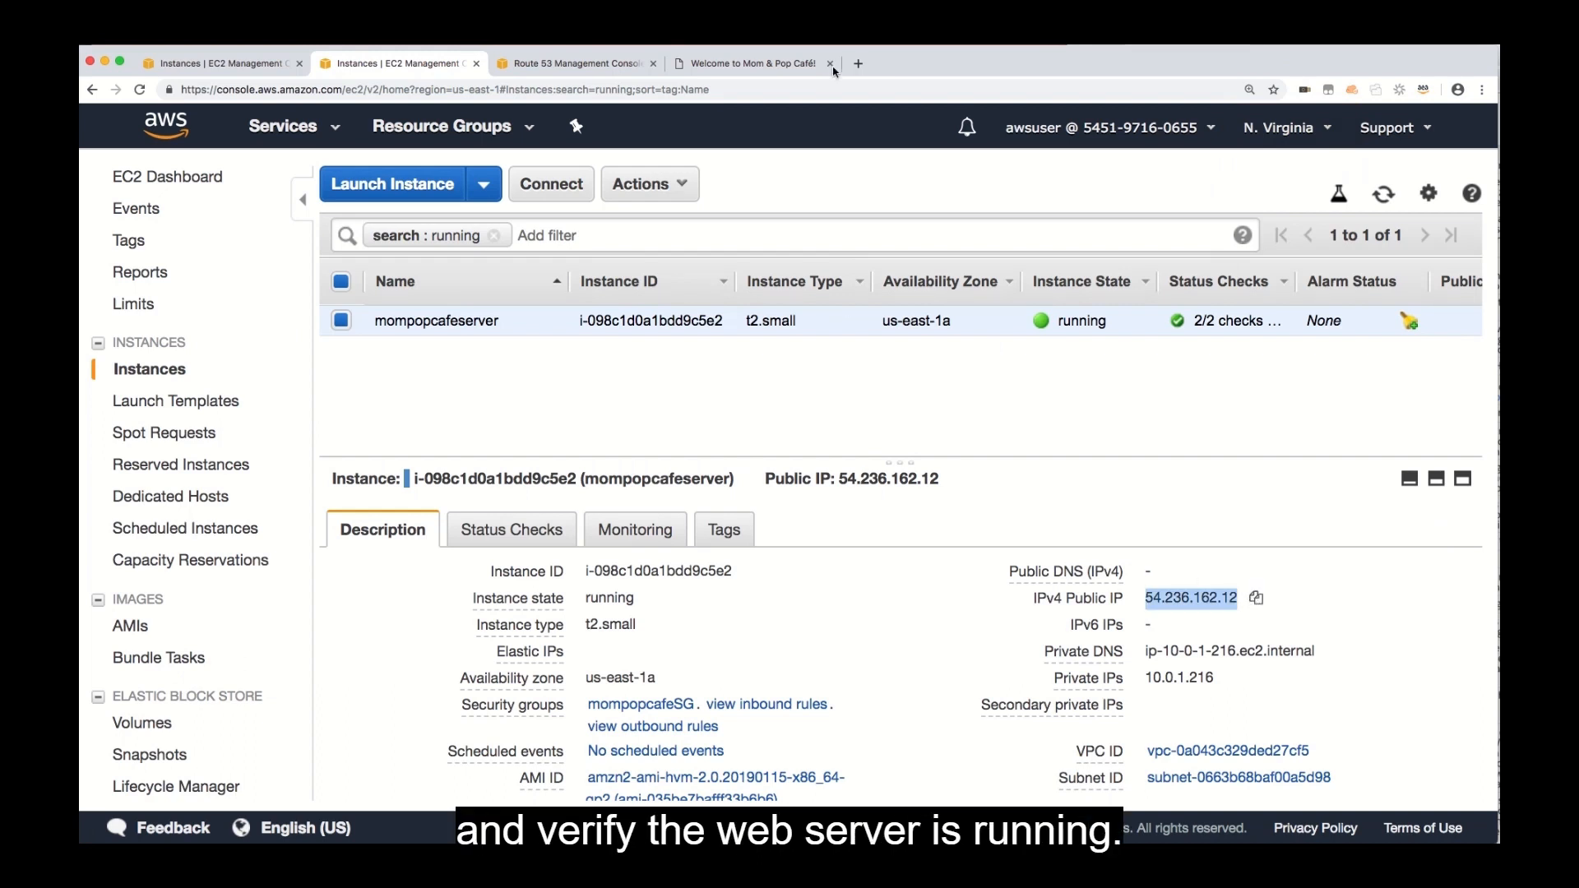
left_click(859, 63)
key("cmd+v")
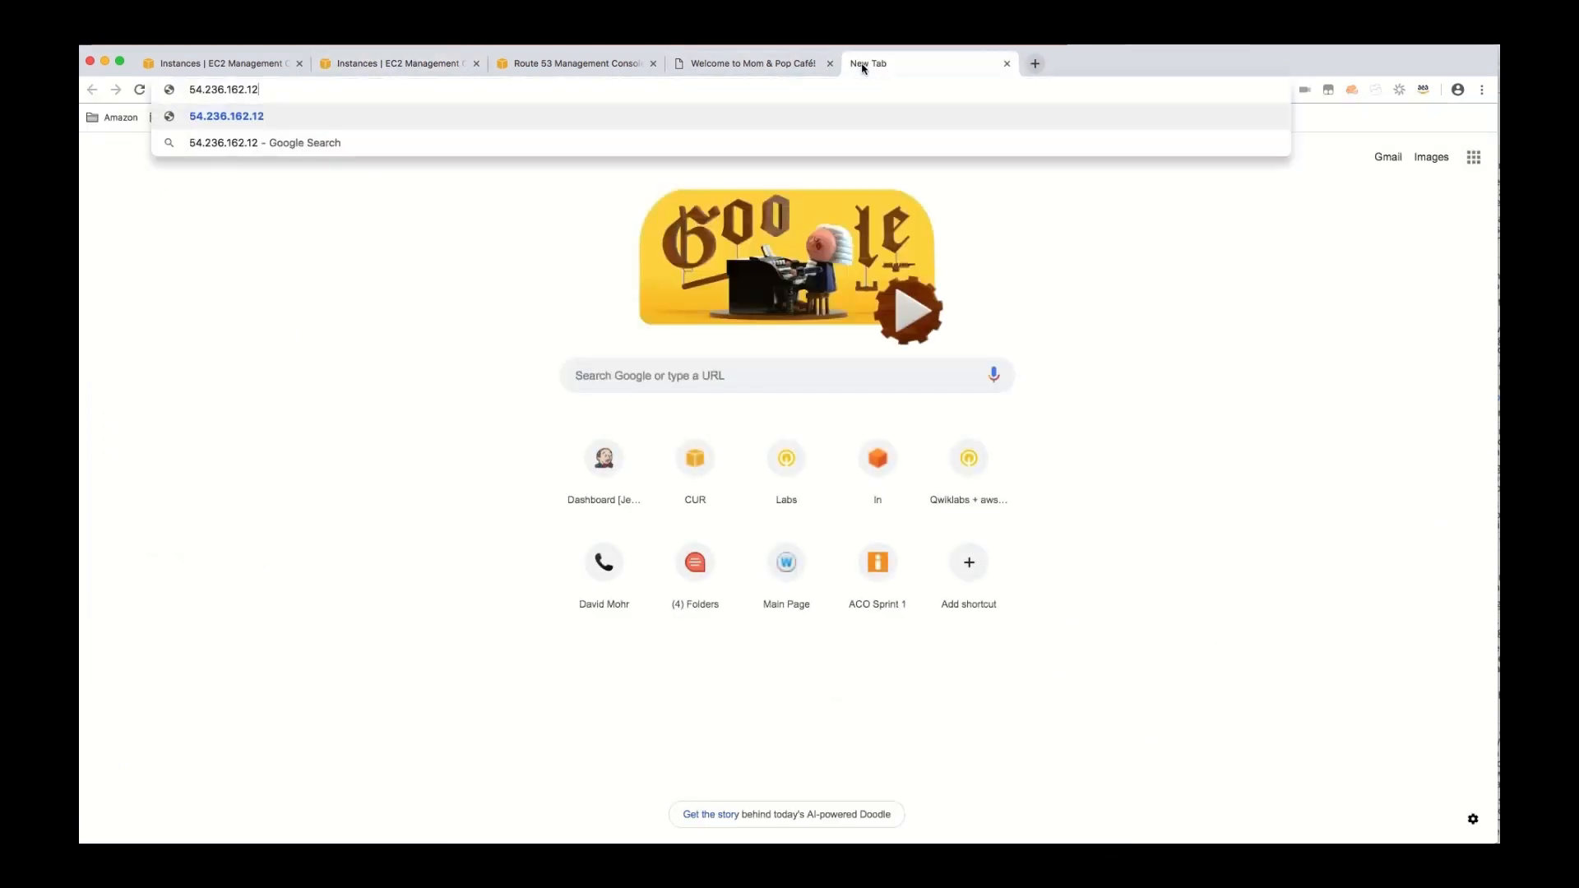
key("Return")
Extend the N. Virginia server address with /mompopcafe to load its café website.
left_click(338, 92)
left_click(342, 93)
type("/mom")
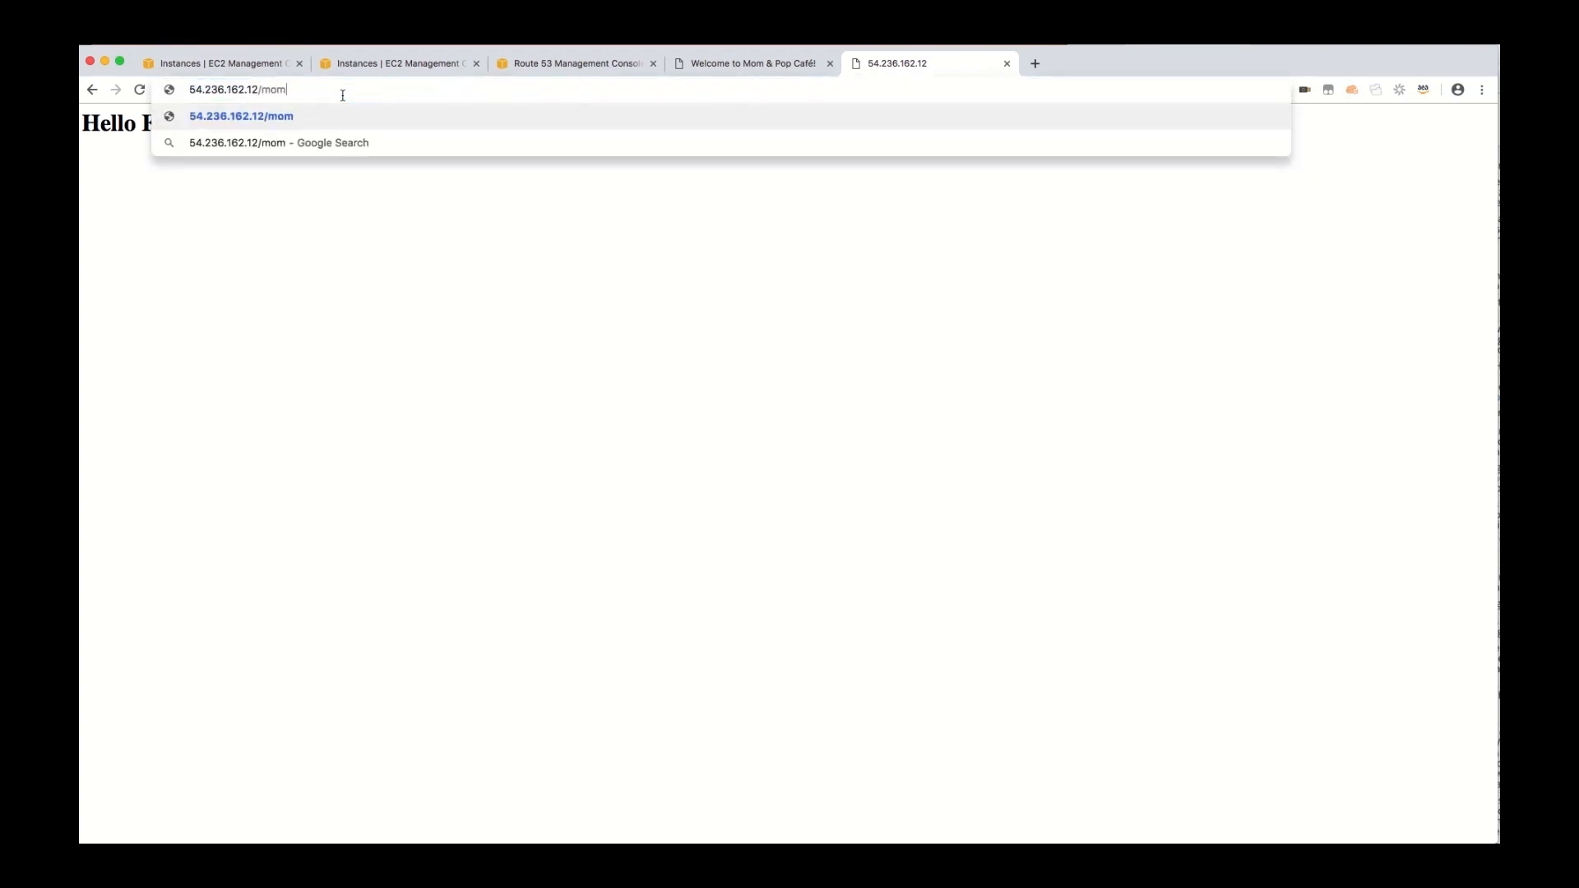
type("popcafe")
key("Return")
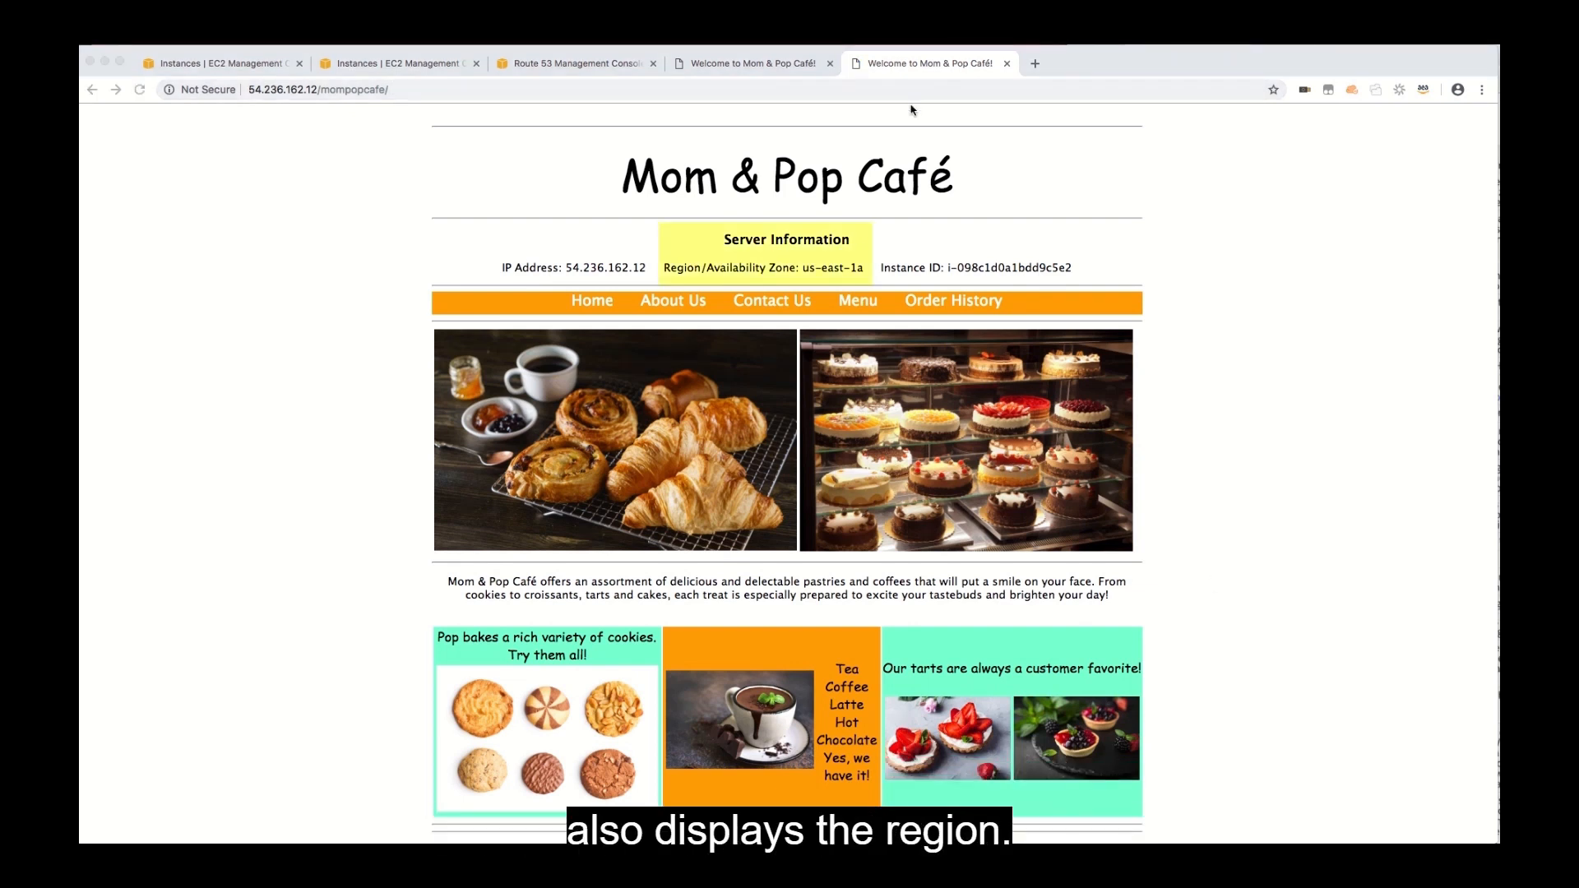
Check the registered domain in Route 53 and open the record sets of the mompopcafe.net hosted zone.
left_click(559, 68)
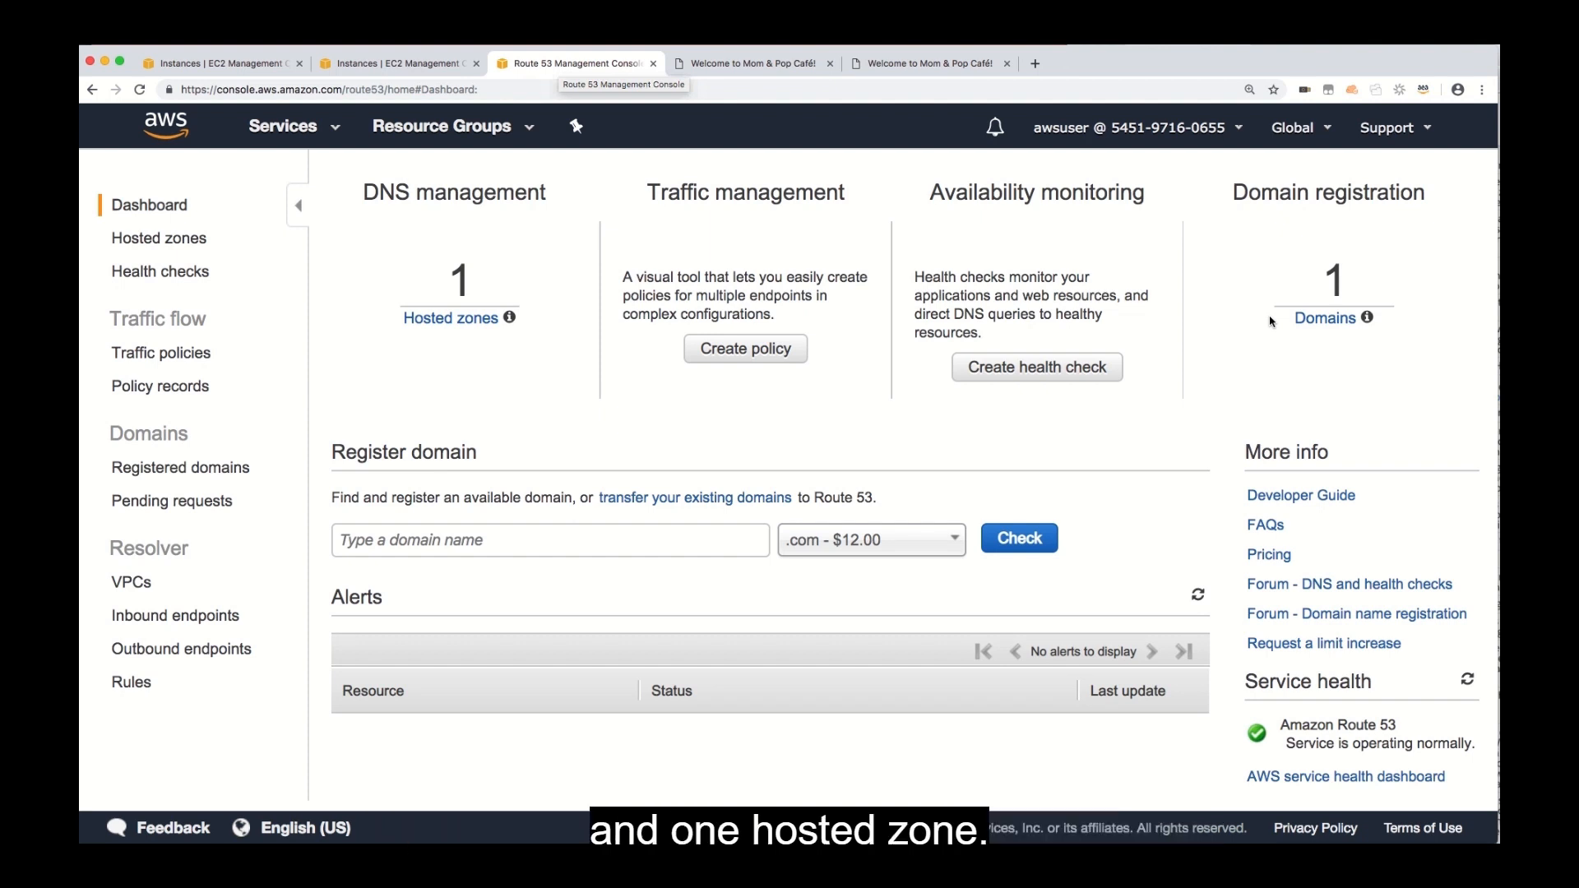
left_click(1322, 320)
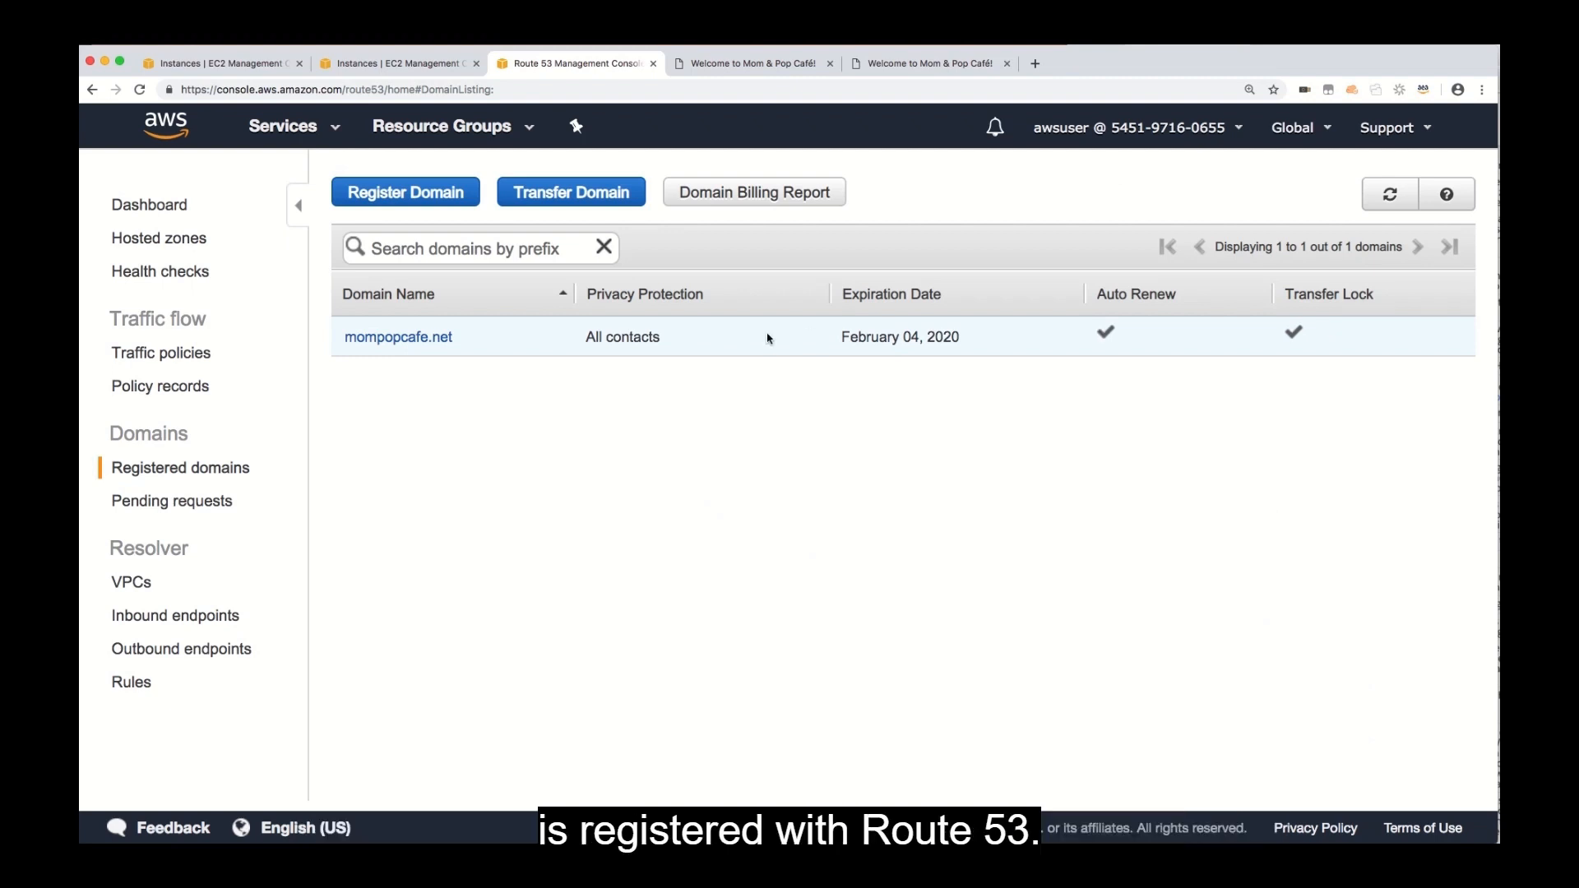
left_click(165, 243)
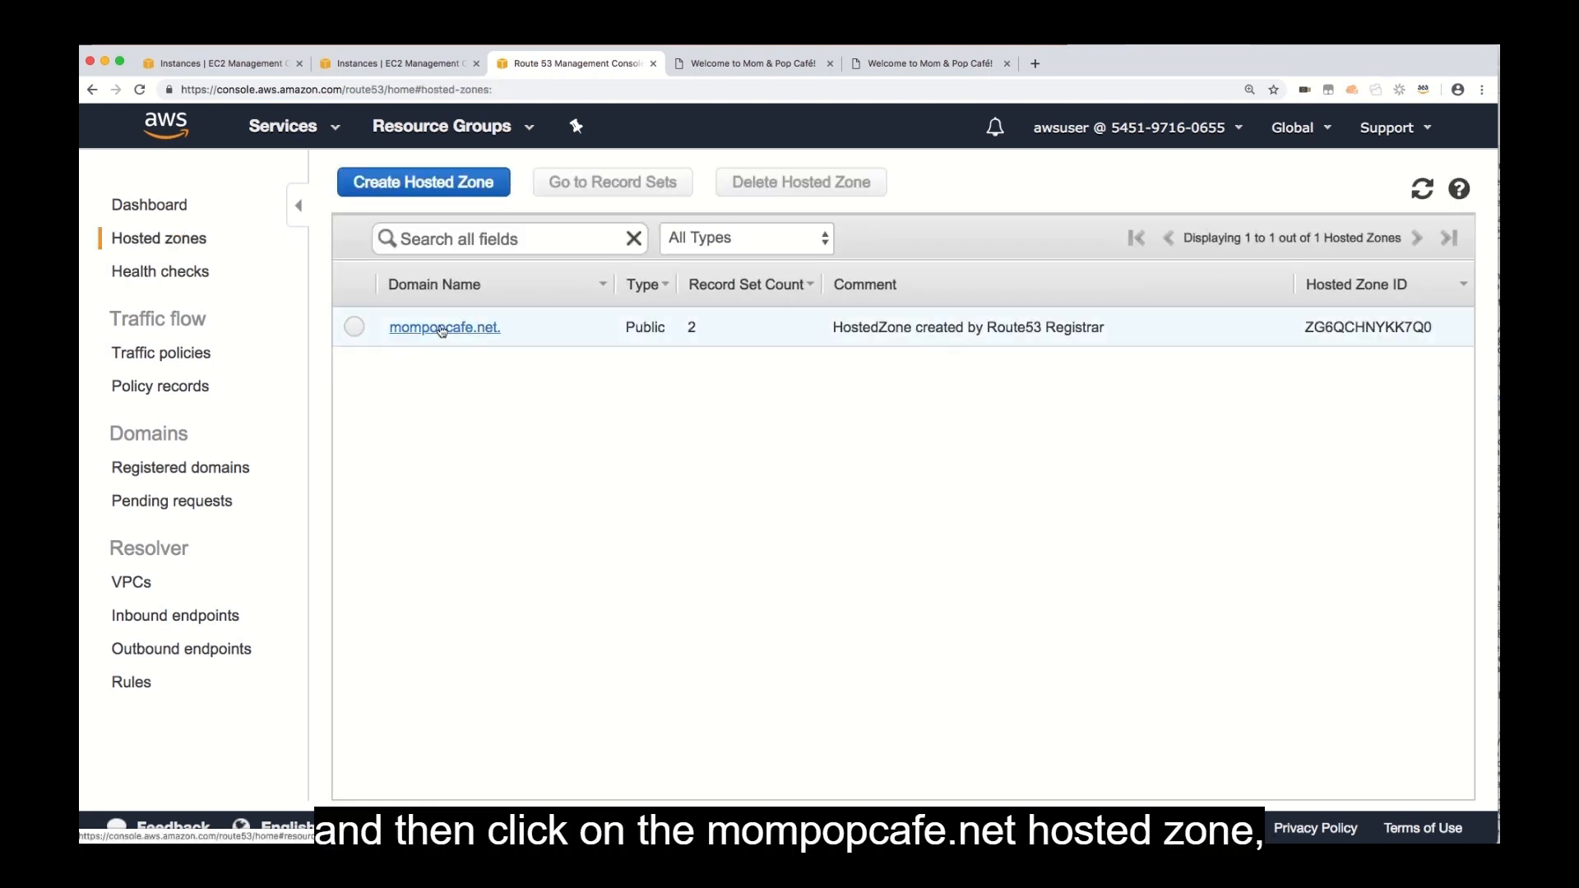
left_click(442, 328)
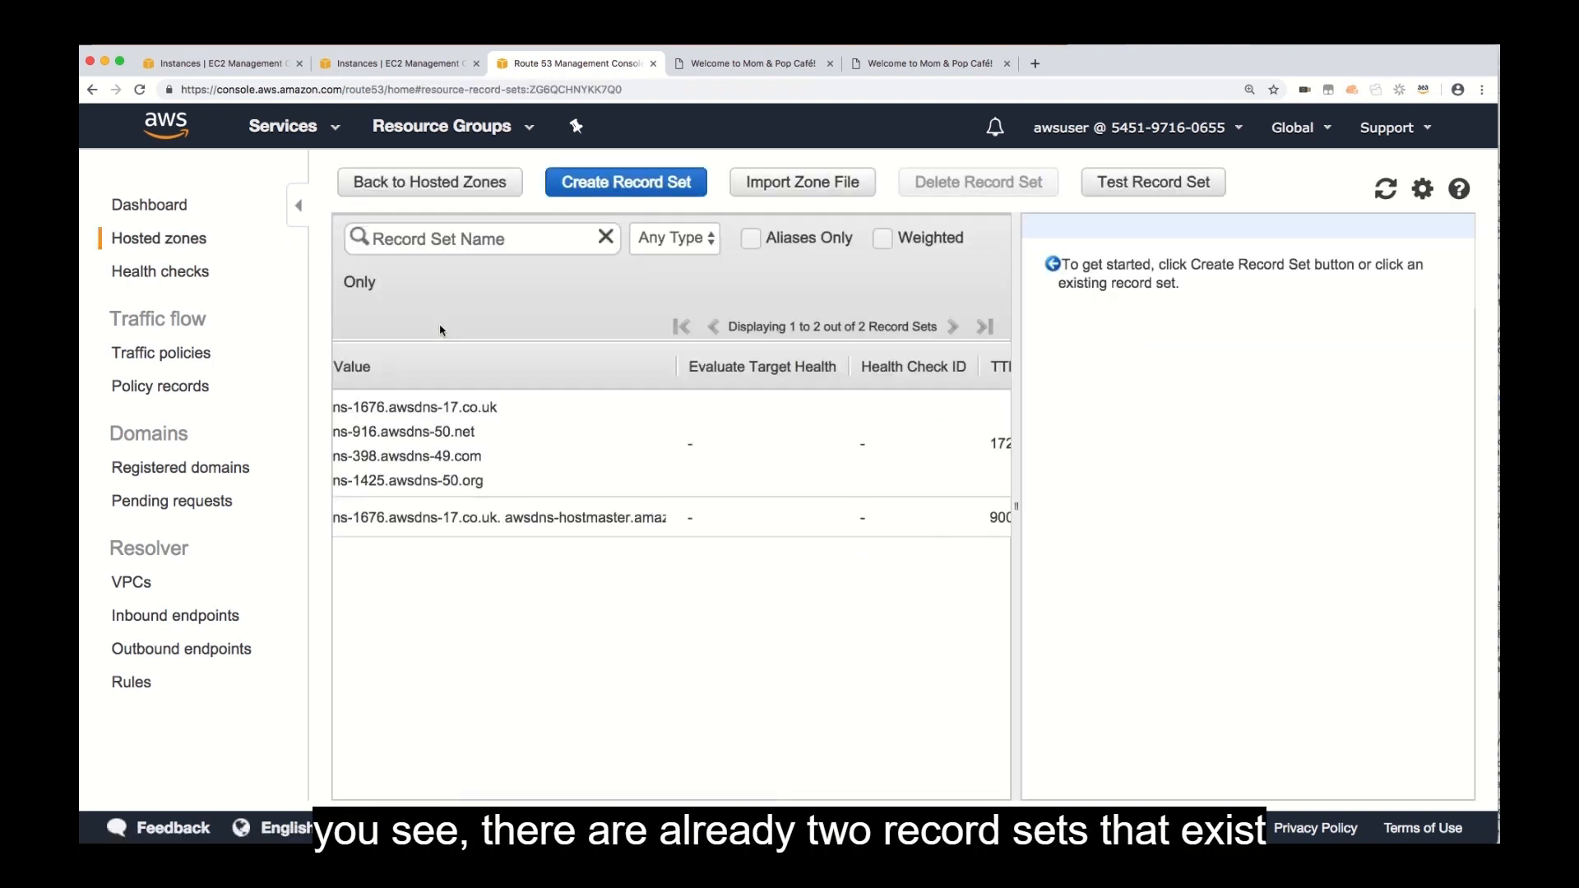
scroll(572, 497, "left", 3)
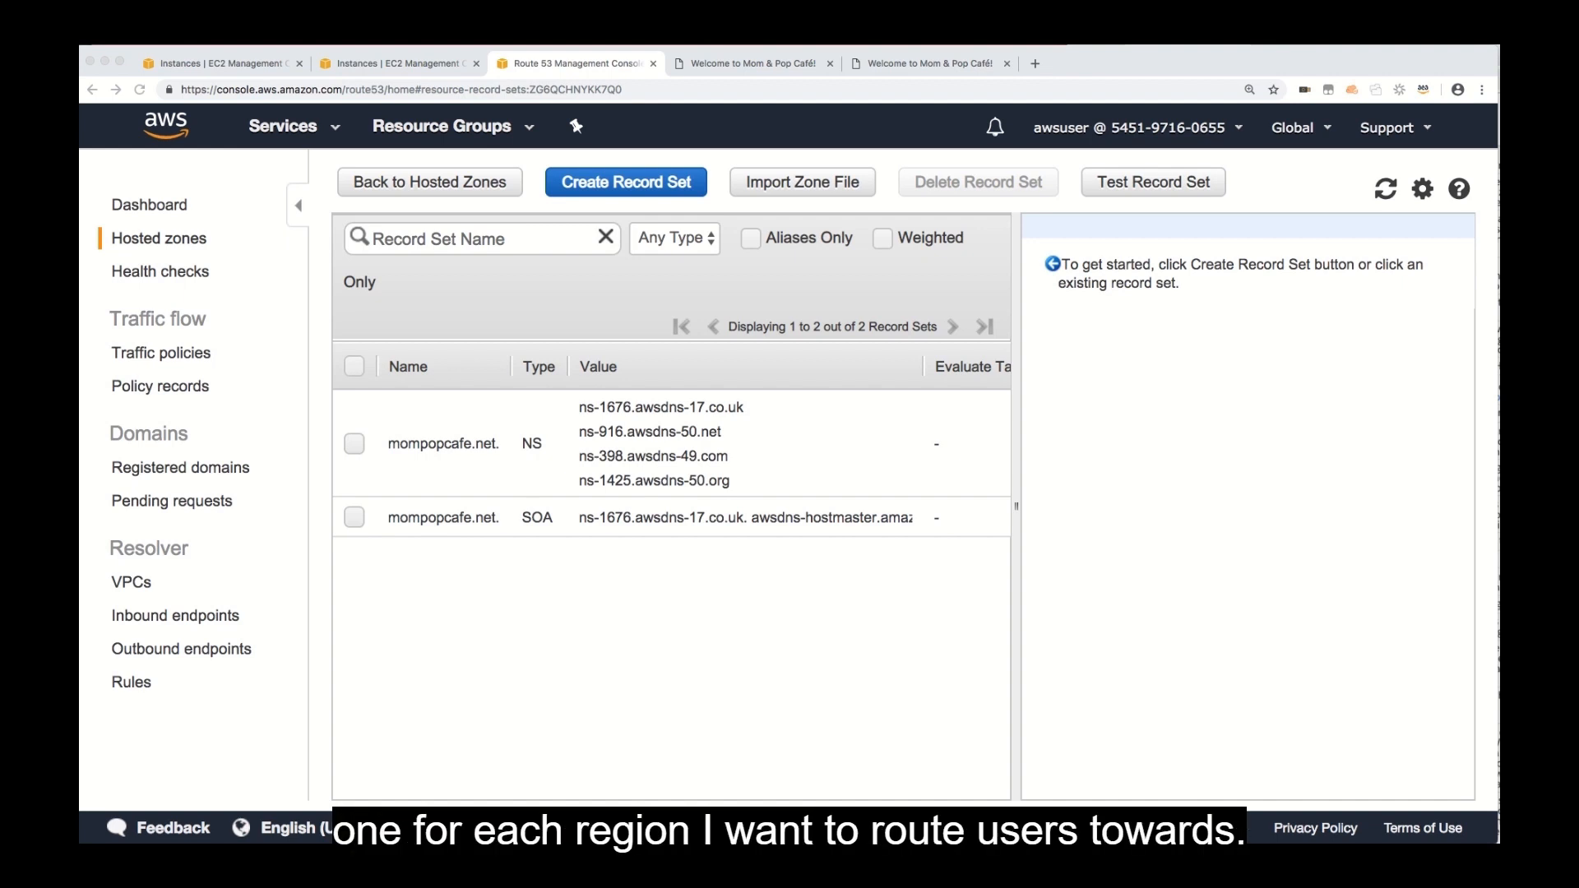
Start a new A record set named www in mompopcafe.net with a TTL of 15 seconds.
left_click(656, 184)
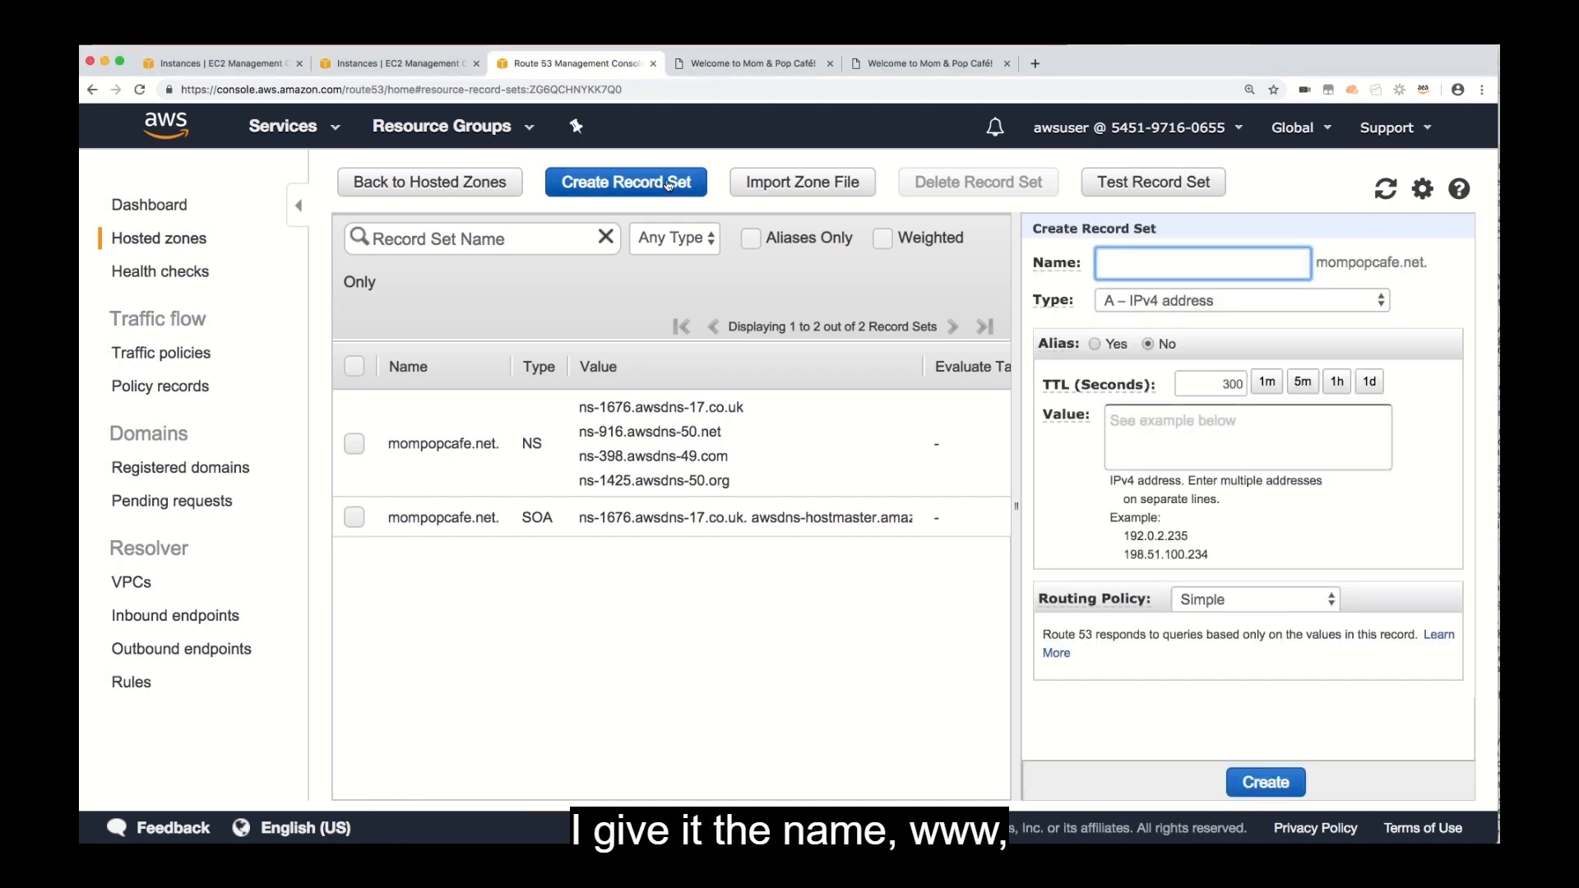
type("www")
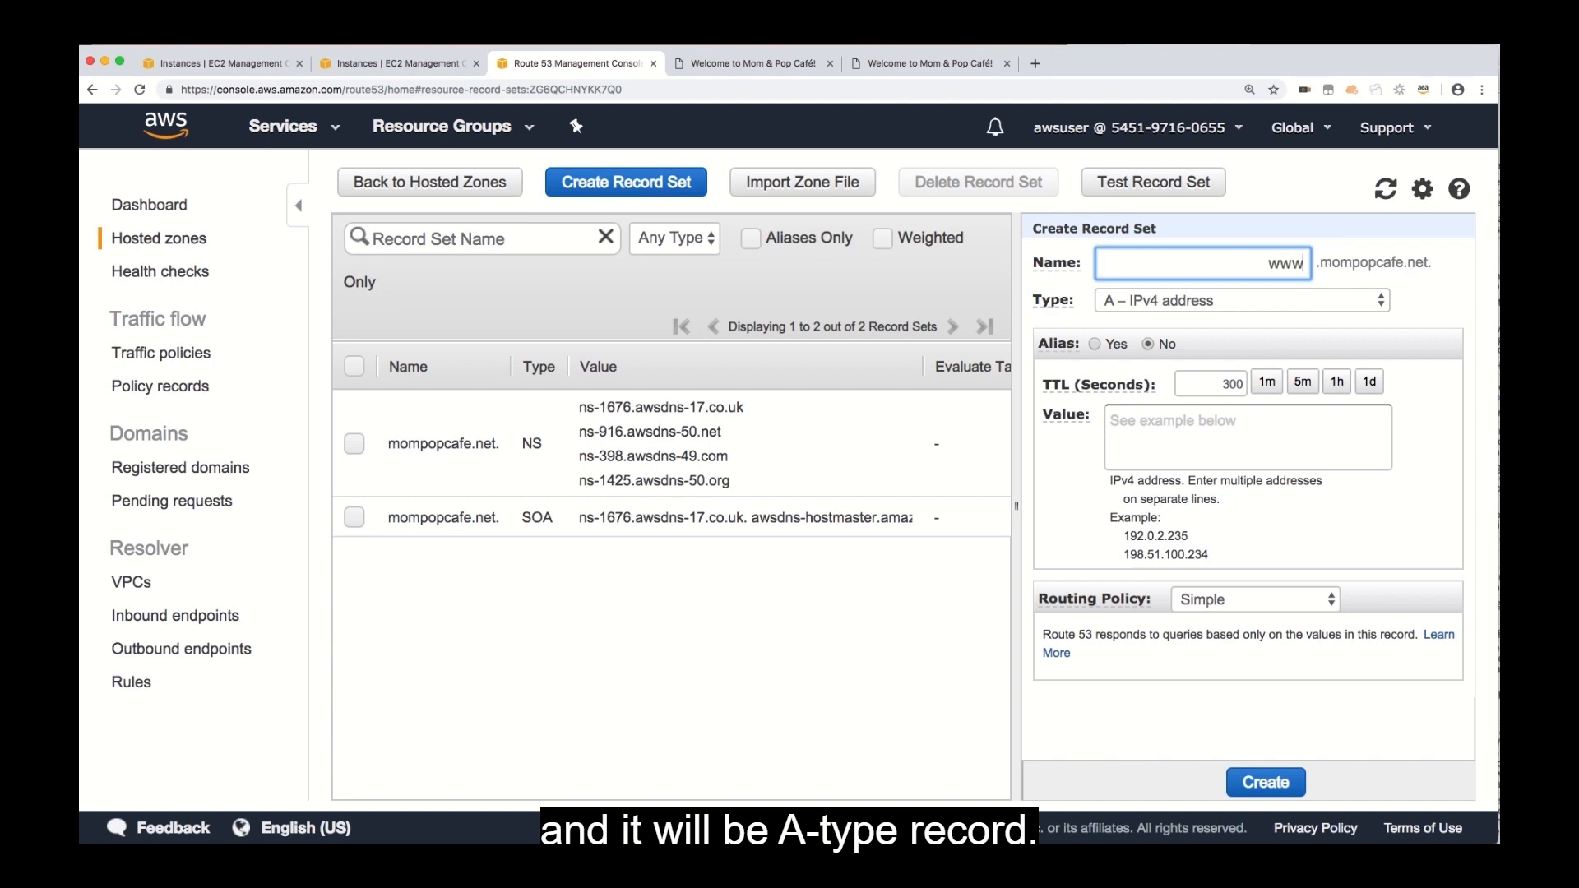
double_click(1222, 384)
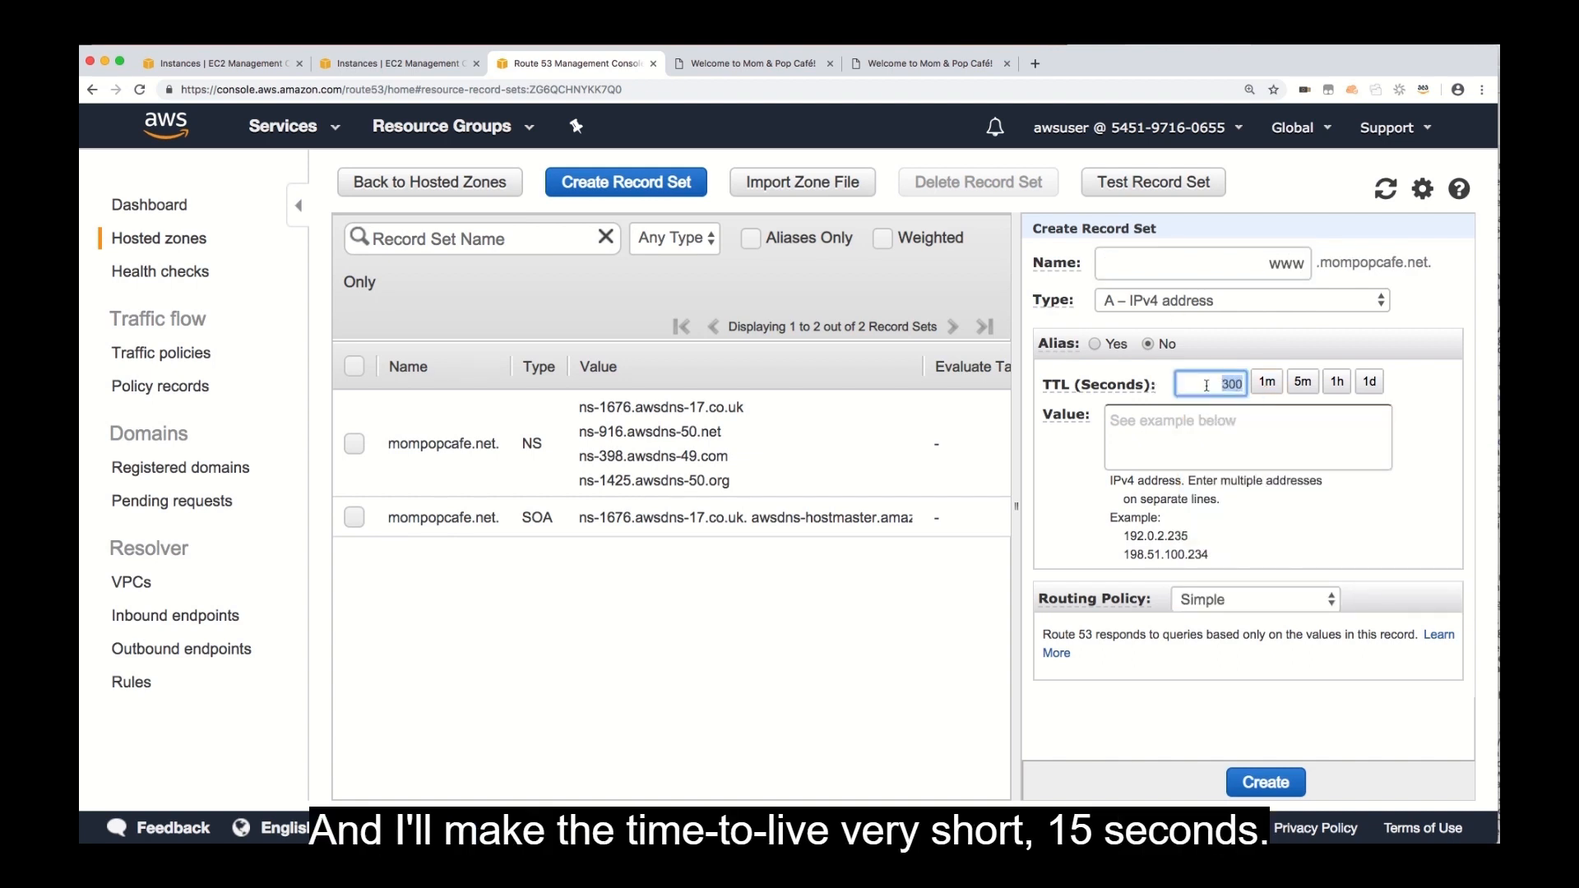
type("15")
Copy the London instance's public IP 35.177.64.207 from EC2 and enter it as the www record set's value.
left_click(1194, 419)
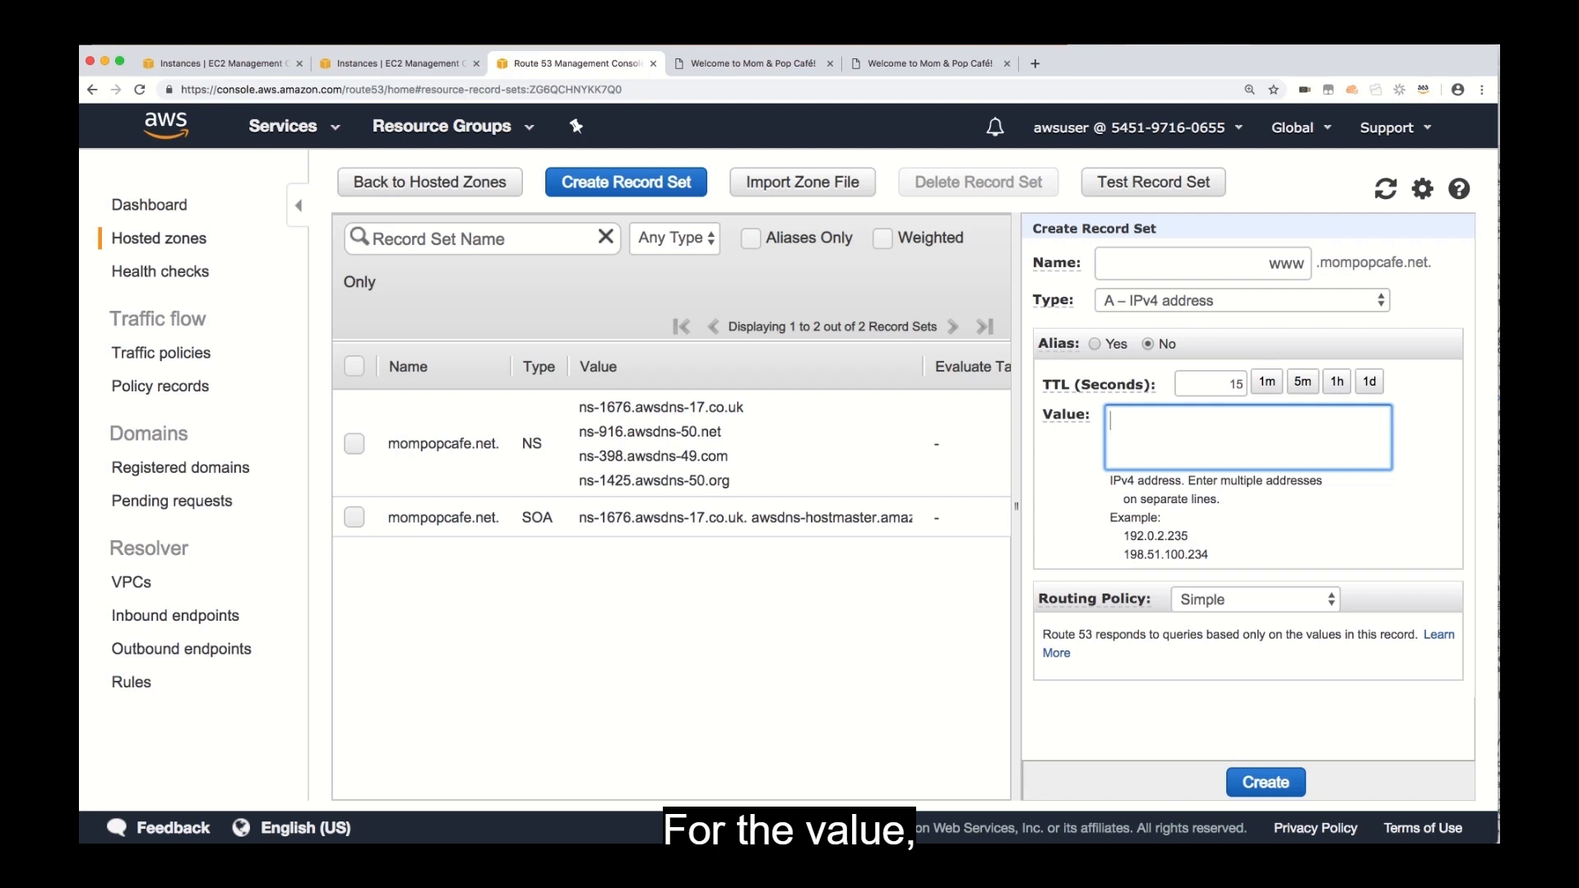
key("super+Tab")
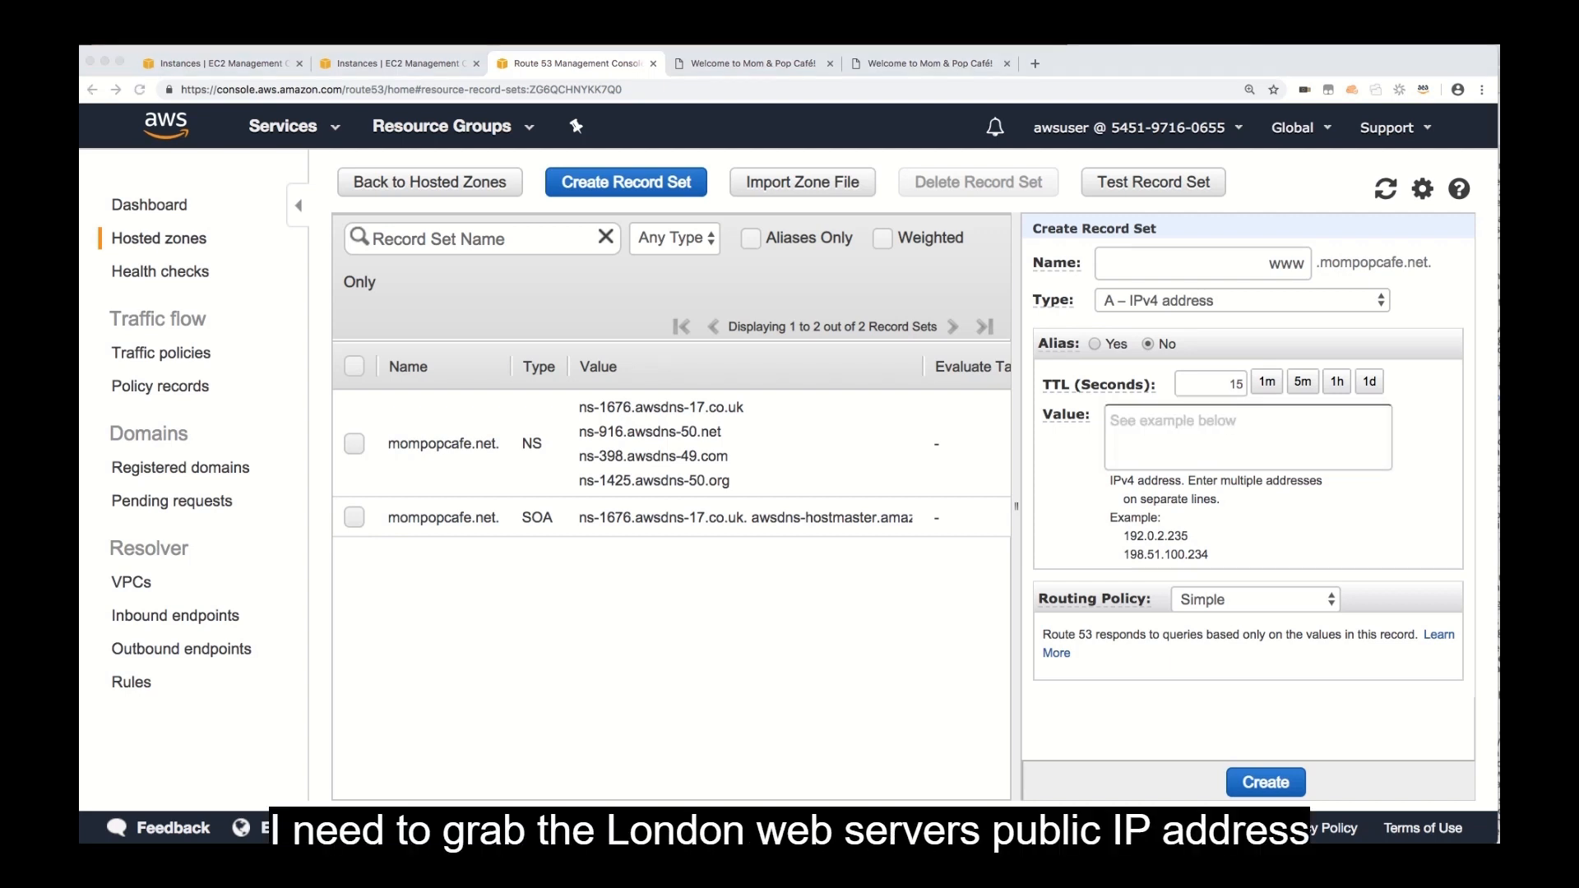
key("super+Tab")
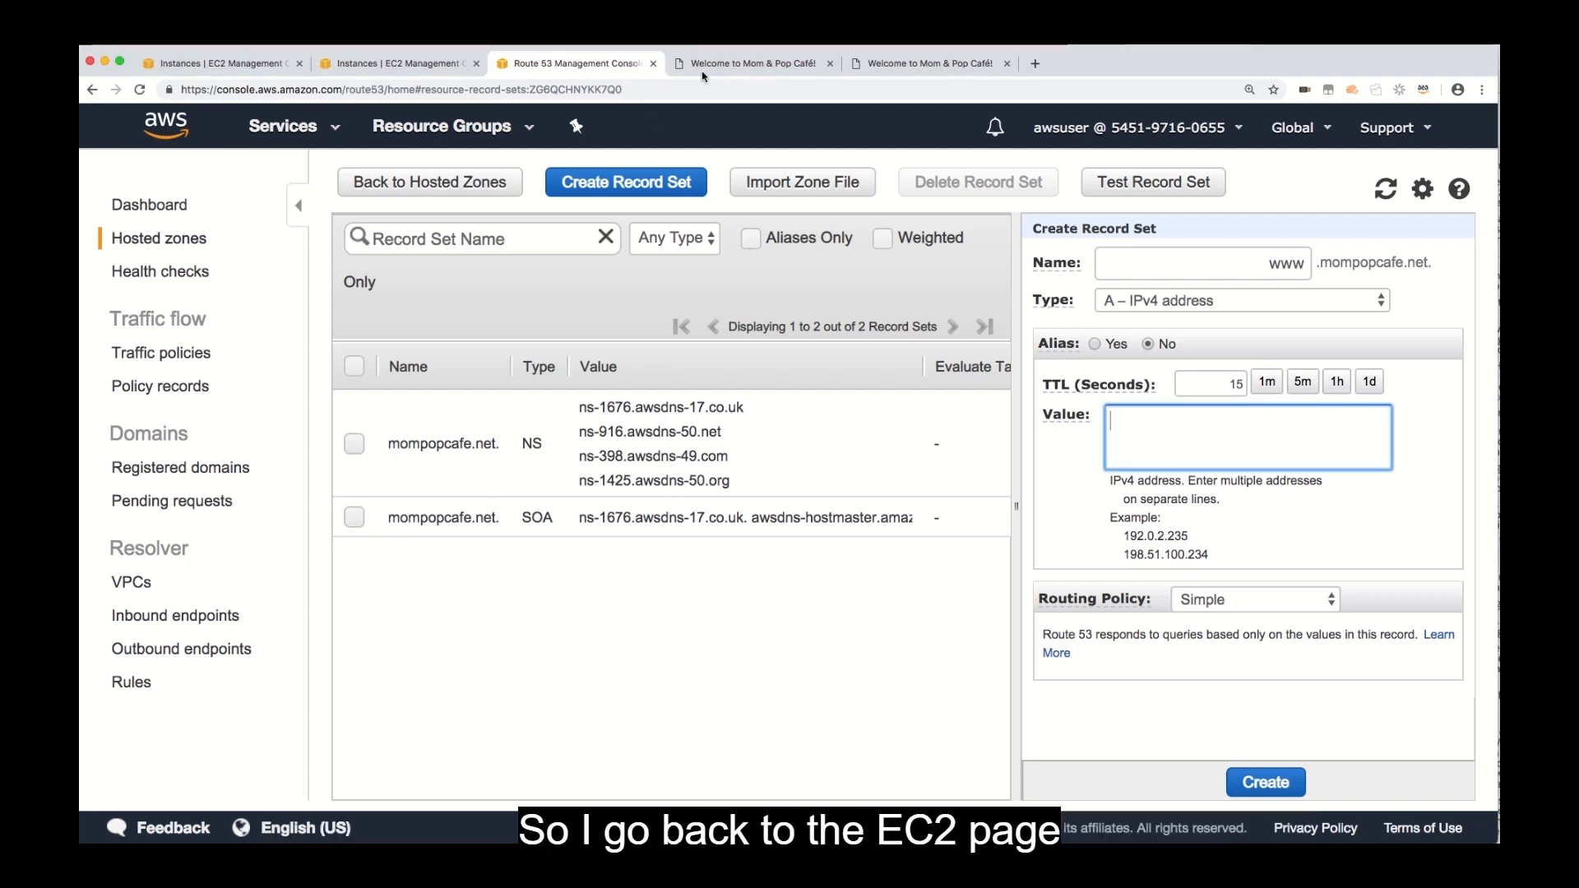
left_click(228, 74)
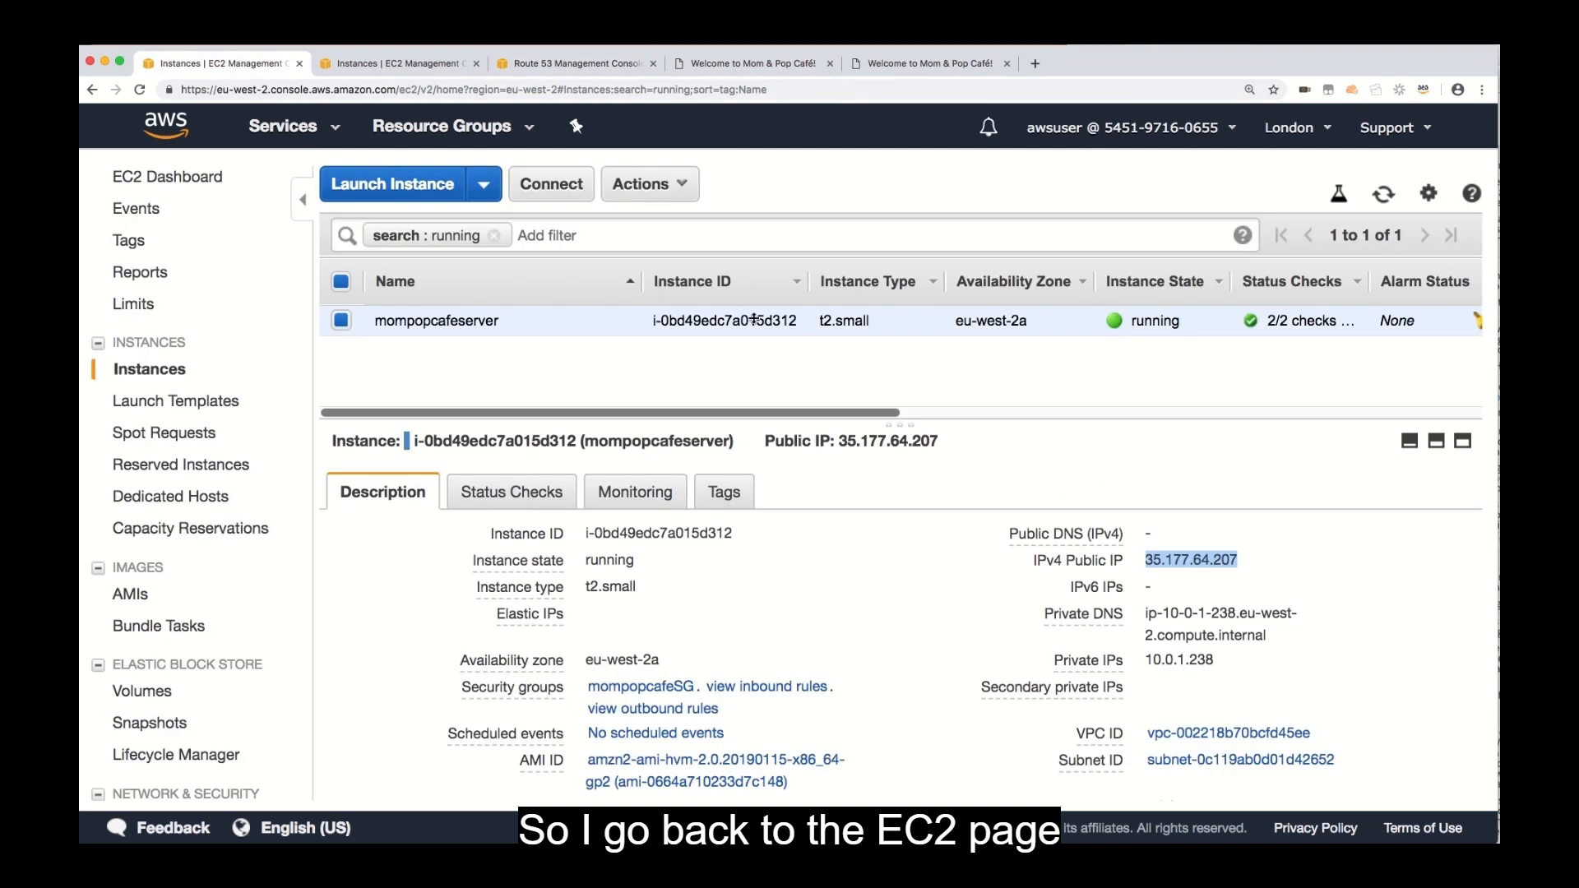
left_click_drag(1146, 560, 1241, 569)
left_click(1257, 560)
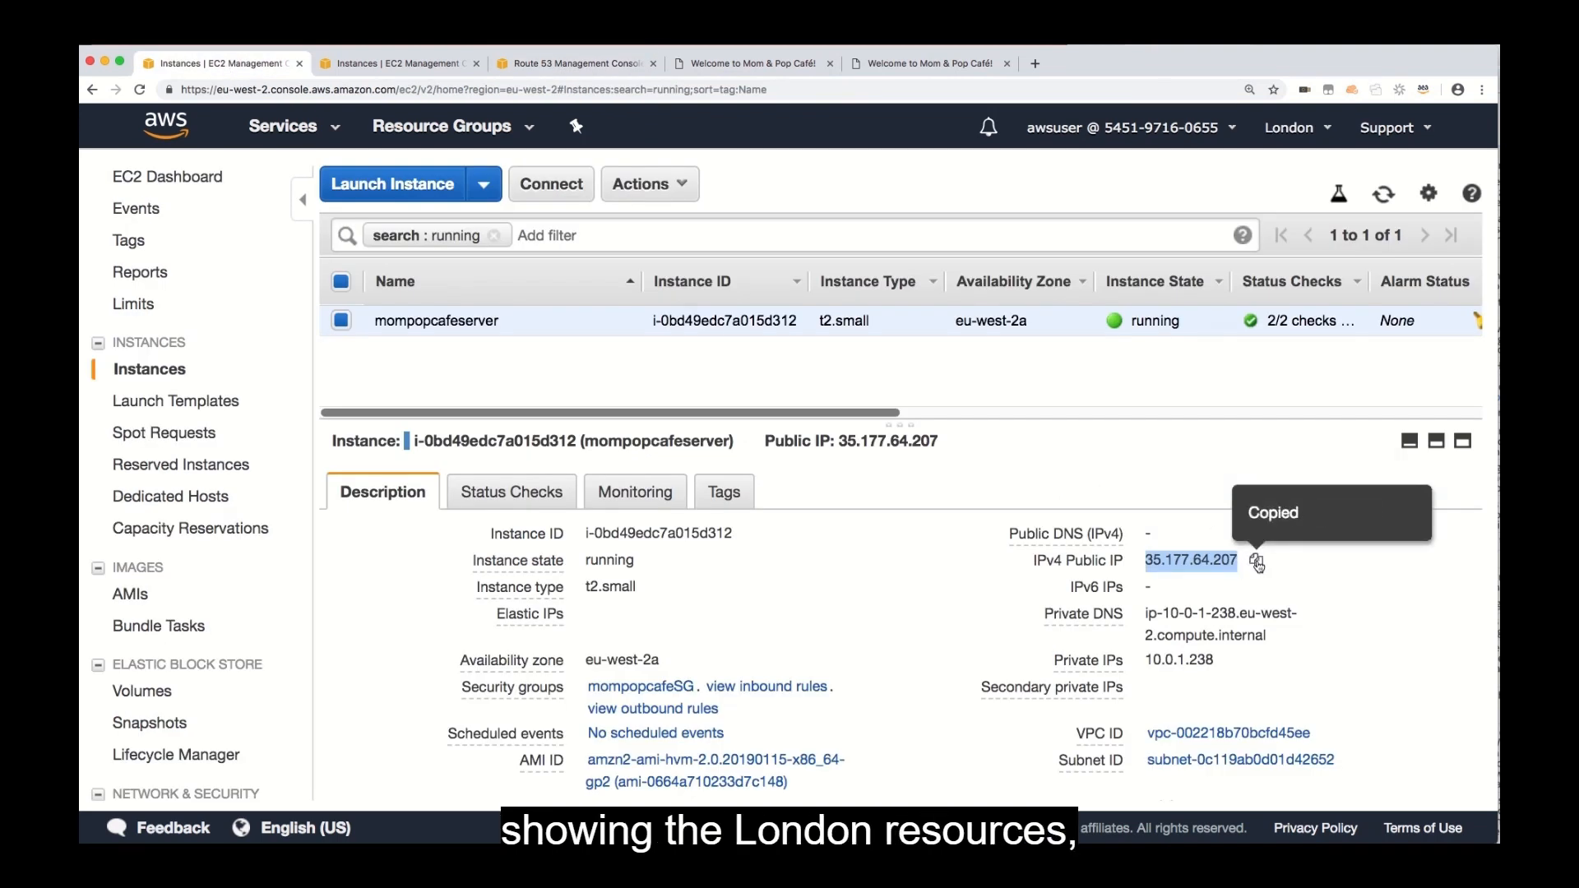
left_click(595, 66)
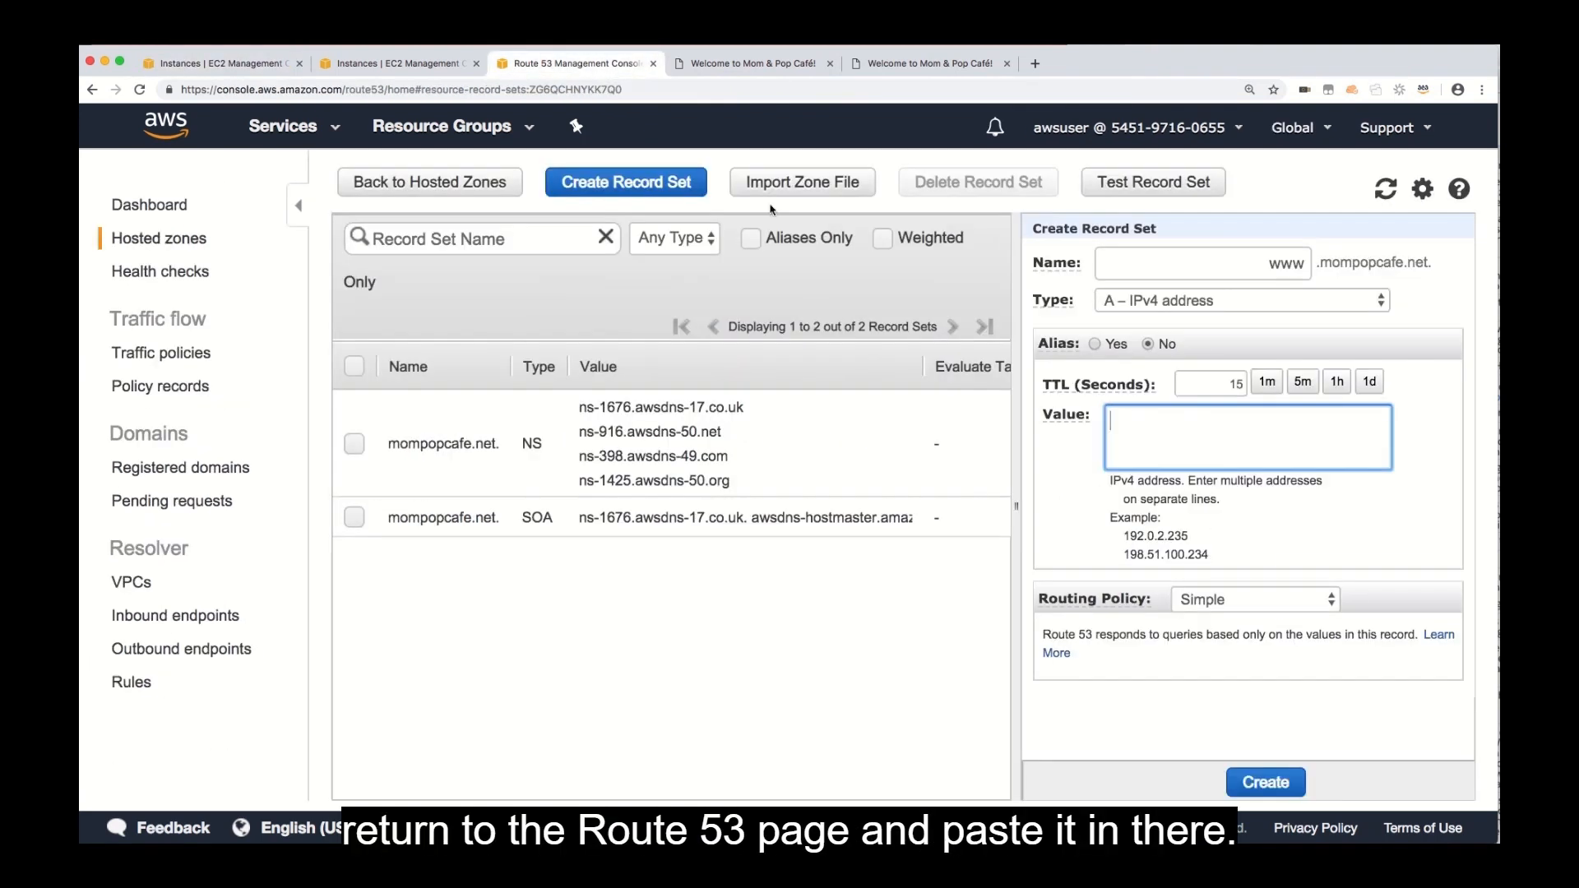
right_click(1125, 428)
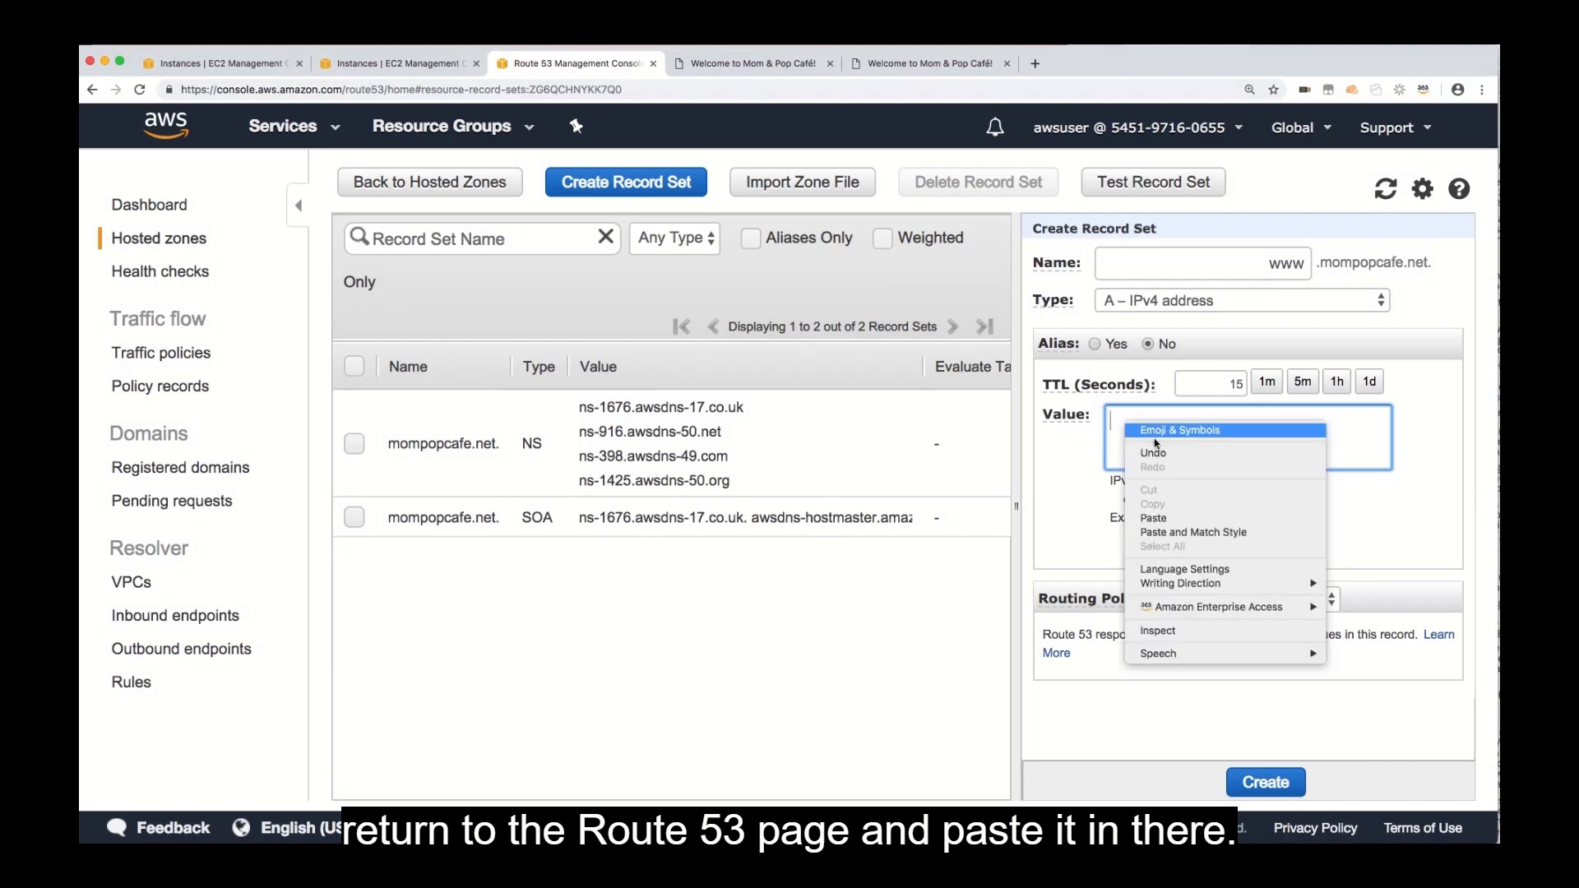
left_click(1159, 517)
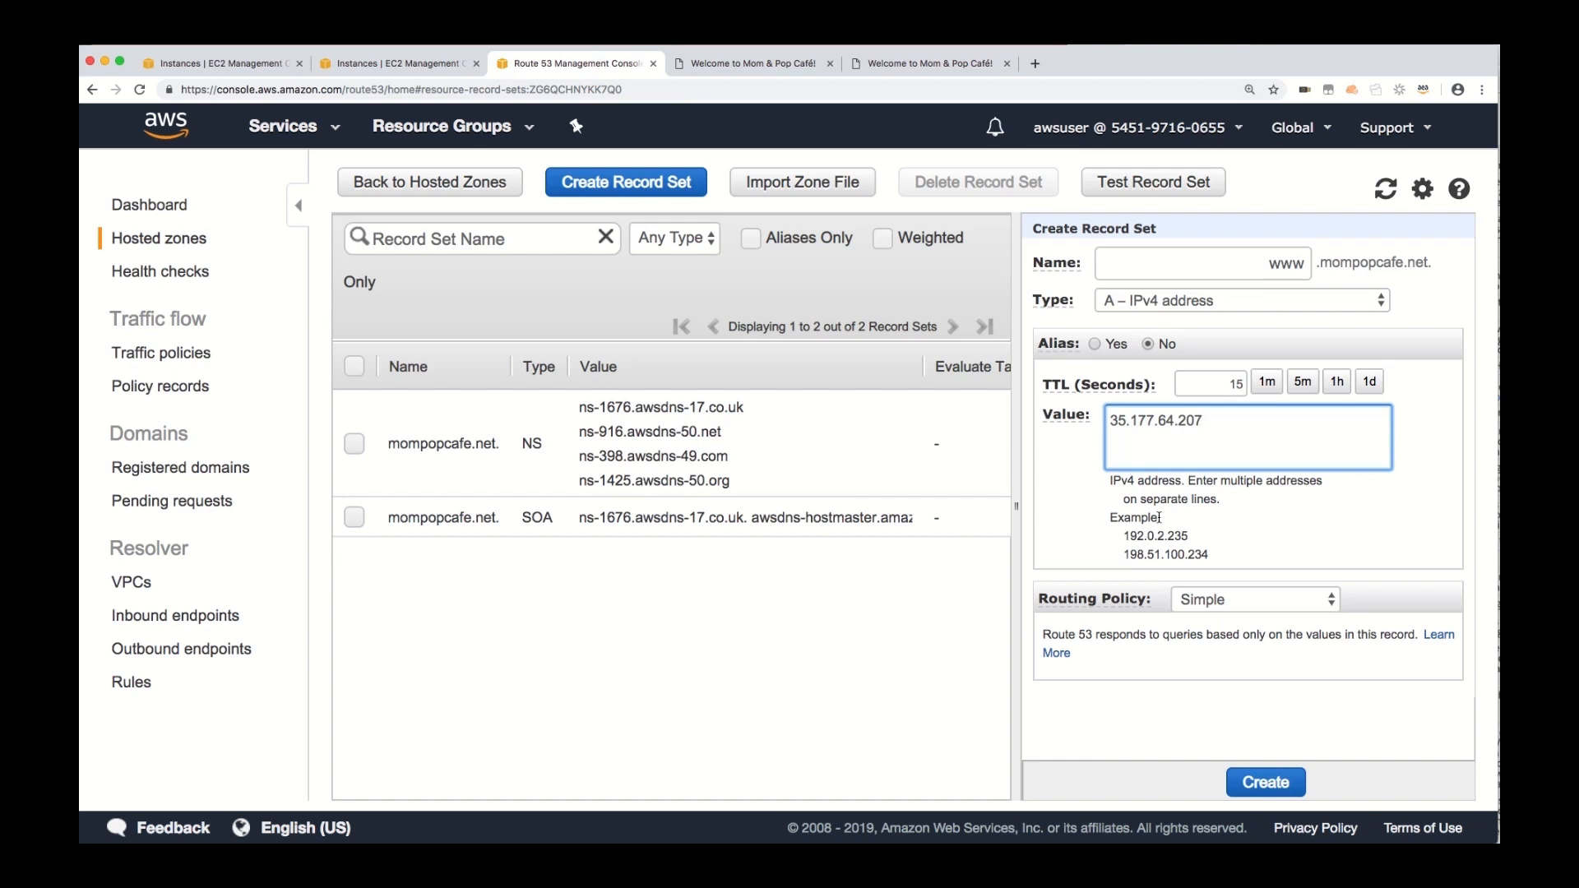
Set the www record set's routing policy to Geolocation with Europe as the location.
left_click(1246, 599)
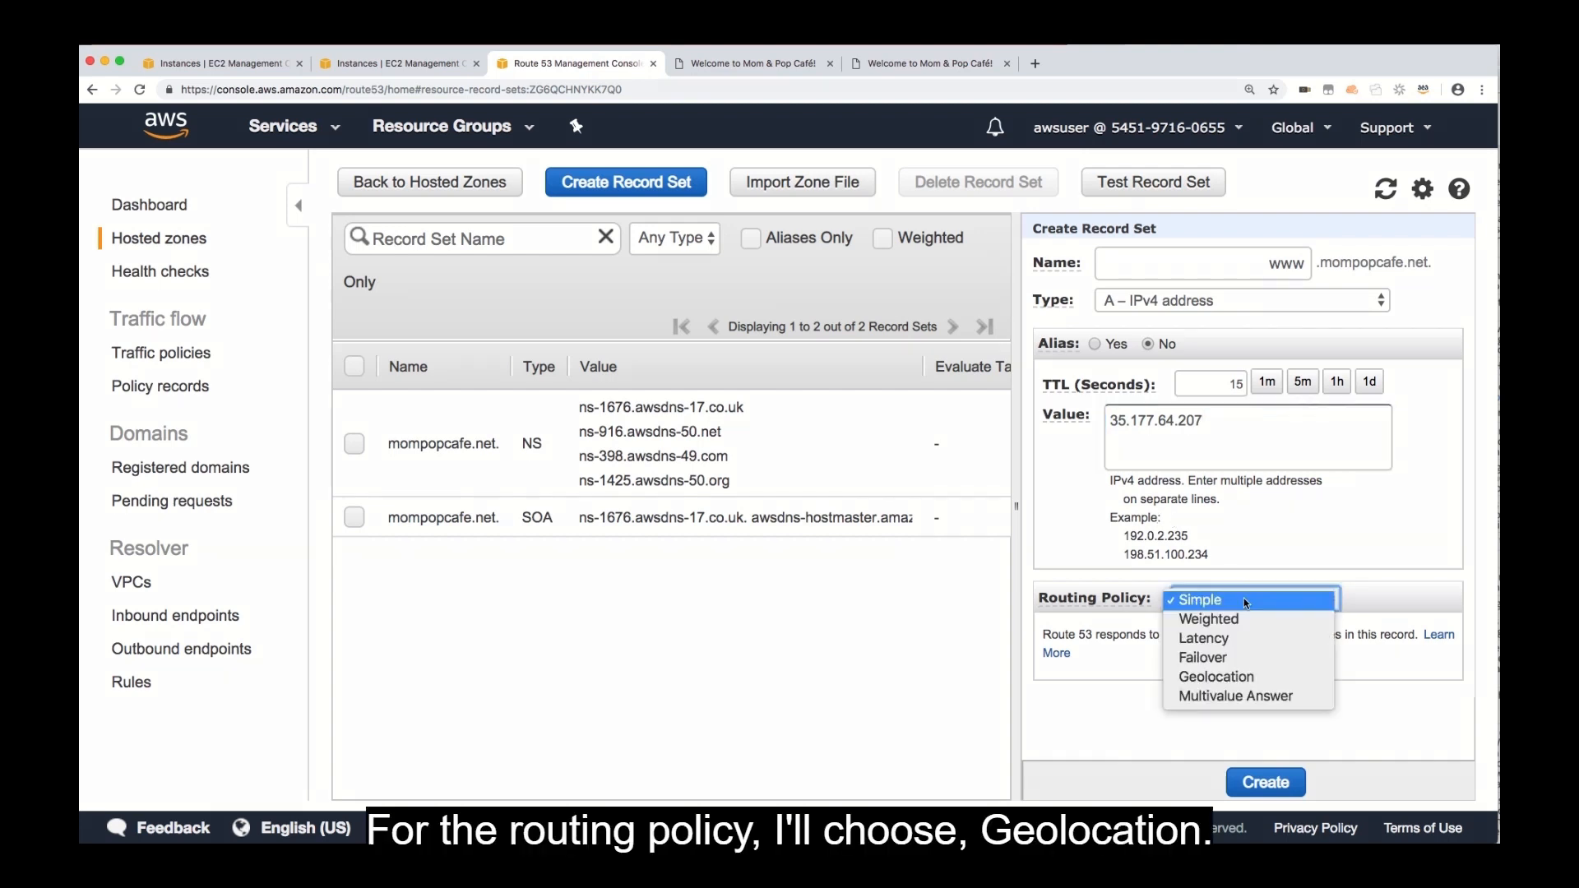
left_click(1256, 679)
scroll(1260, 682, "down", 3)
scroll(1263, 678, "down", 3)
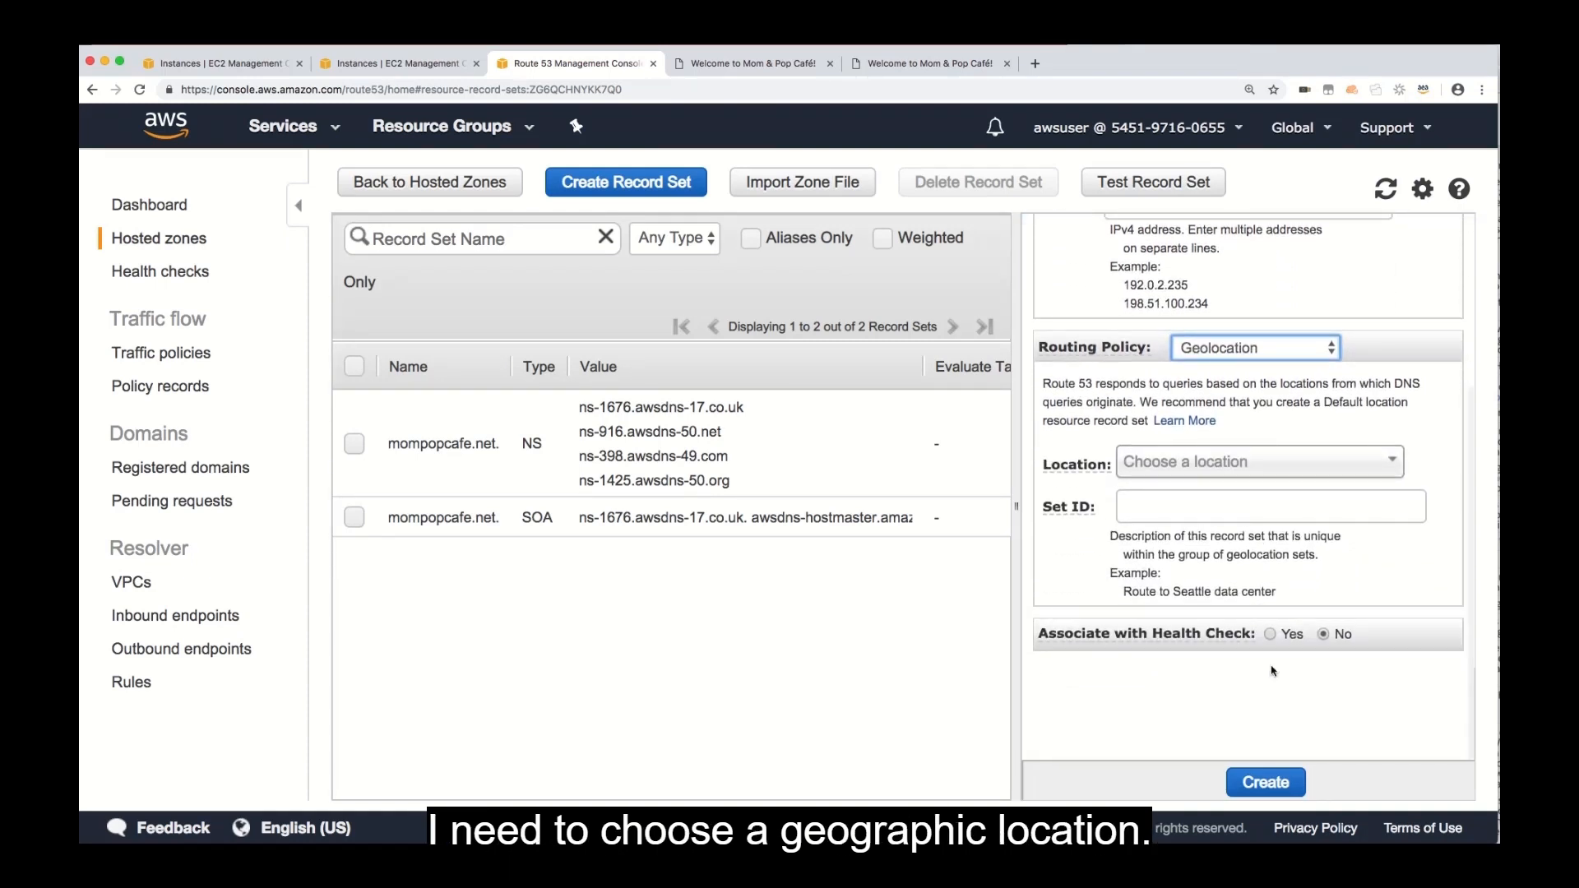
left_click(1391, 462)
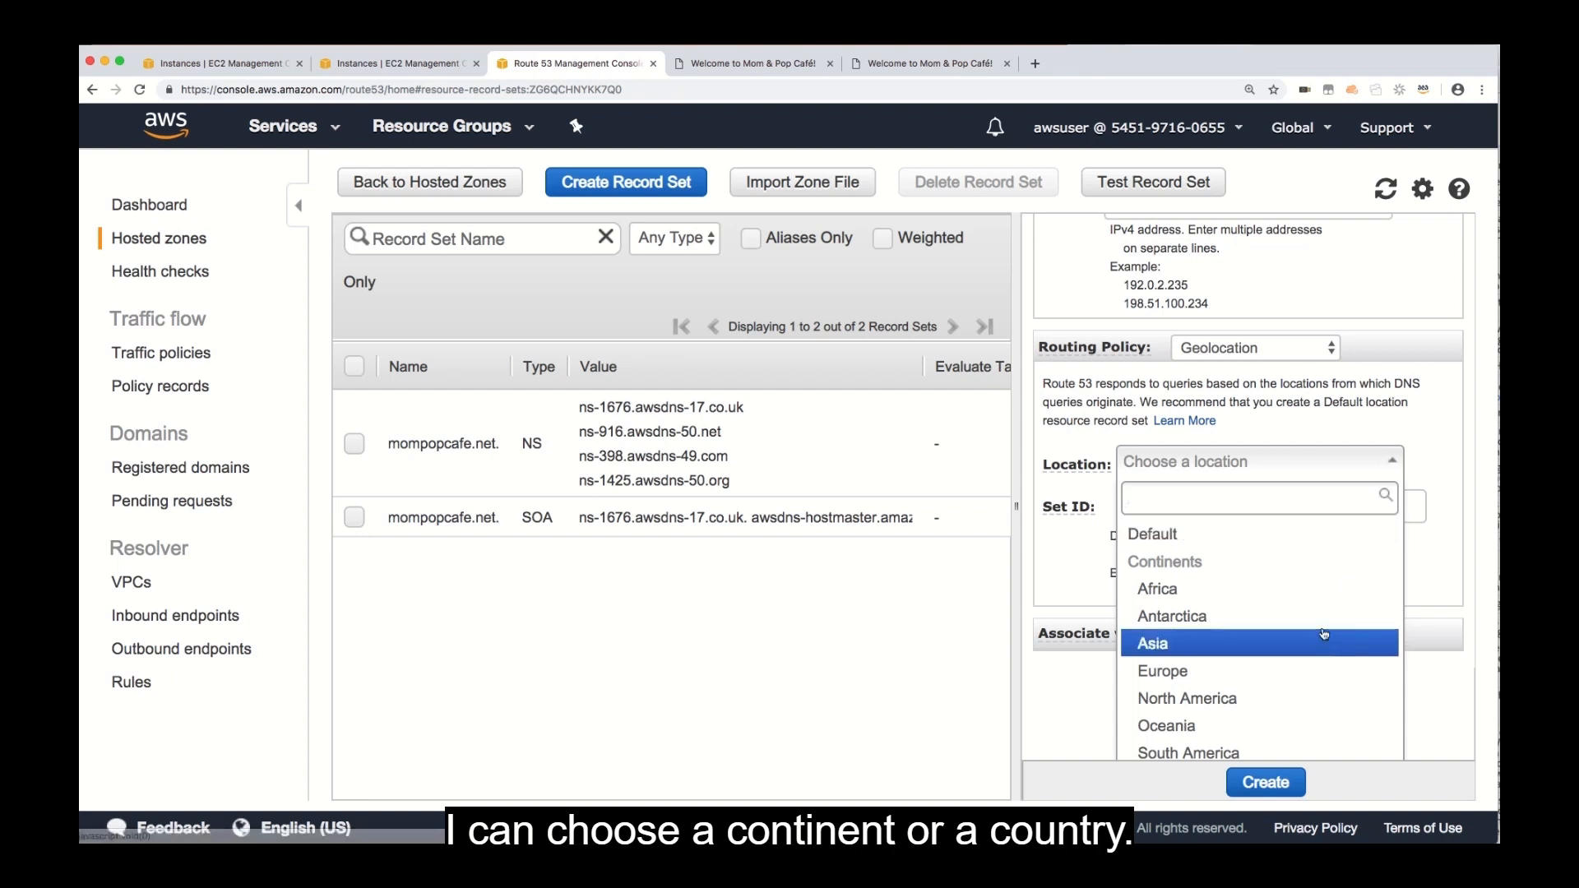
scroll(1325, 629, "down", 2)
scroll(1325, 634, "up", 2)
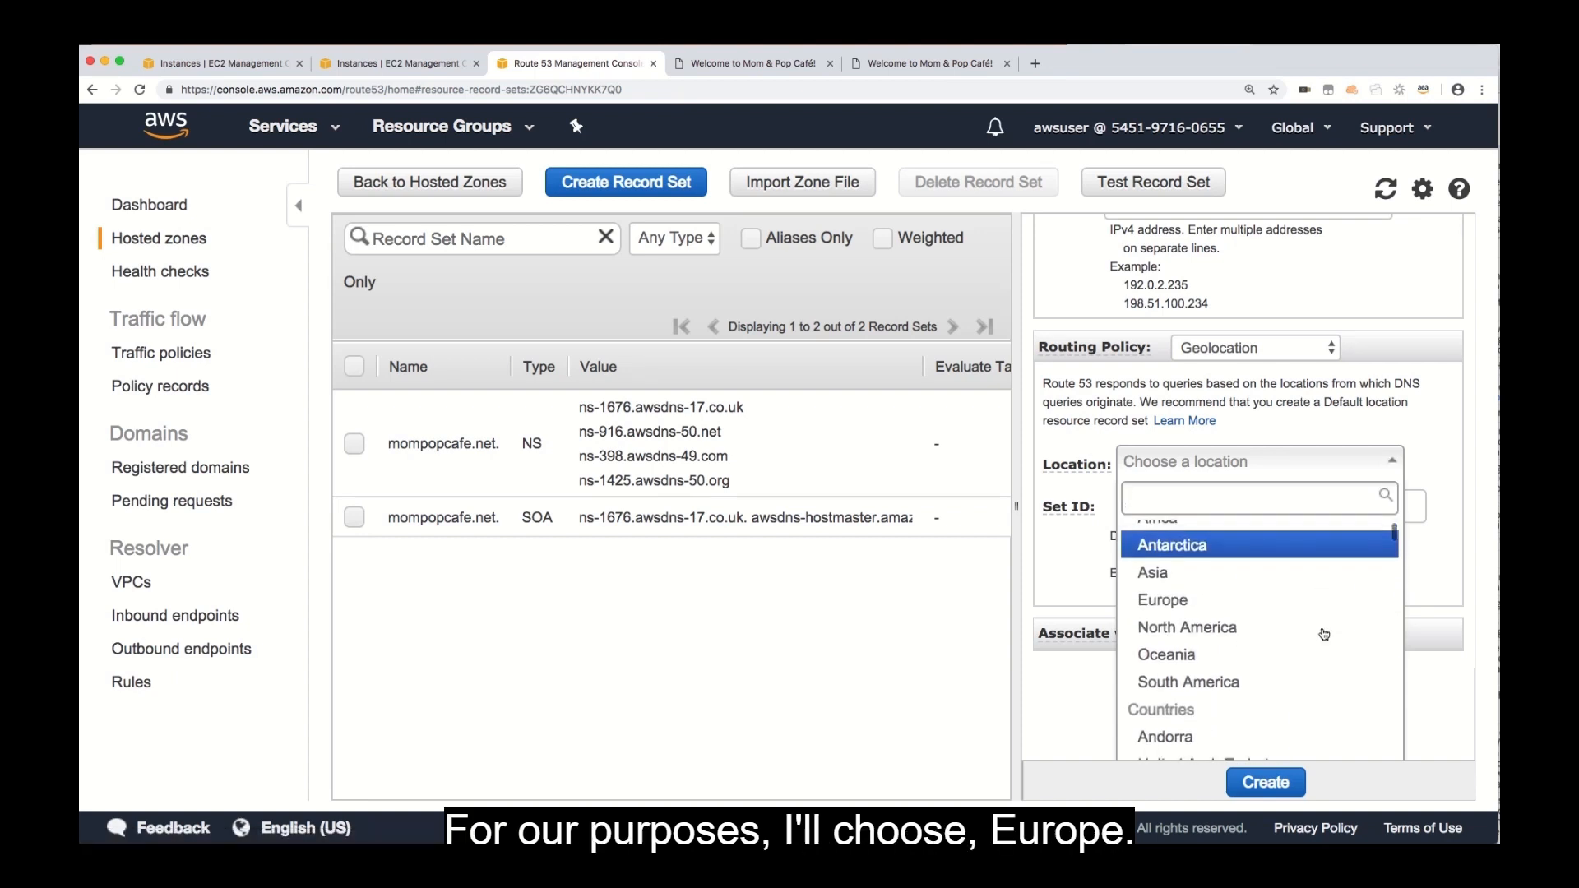
left_click(1246, 602)
Enter Europe-London as the Set ID of the geolocation record set.
left_click(1173, 516)
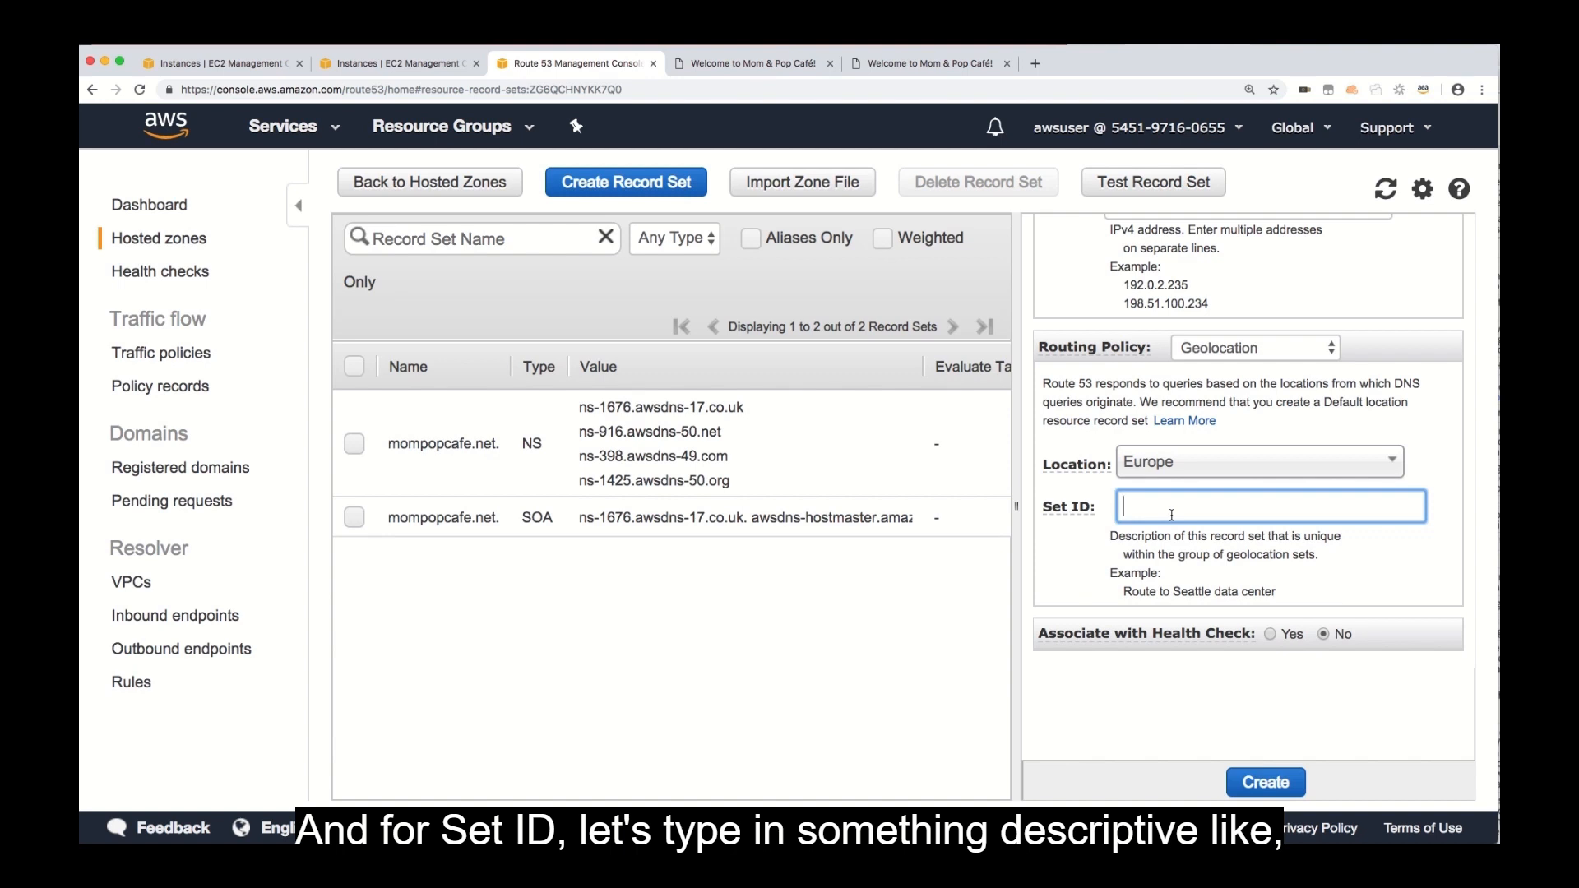
type("Europe-London")
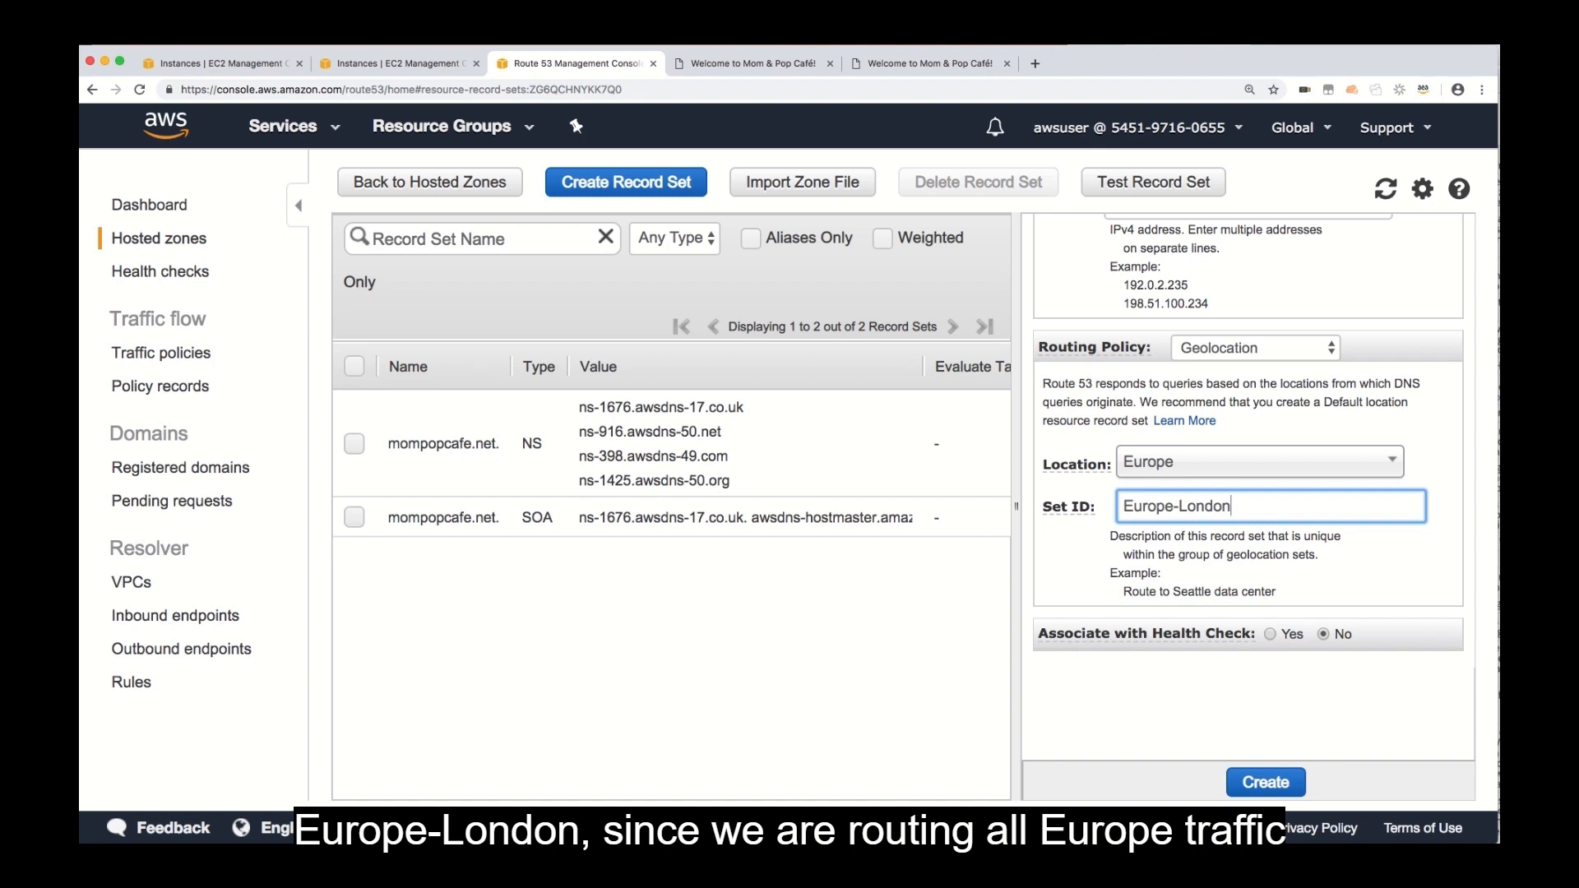
left_click(1350, 567)
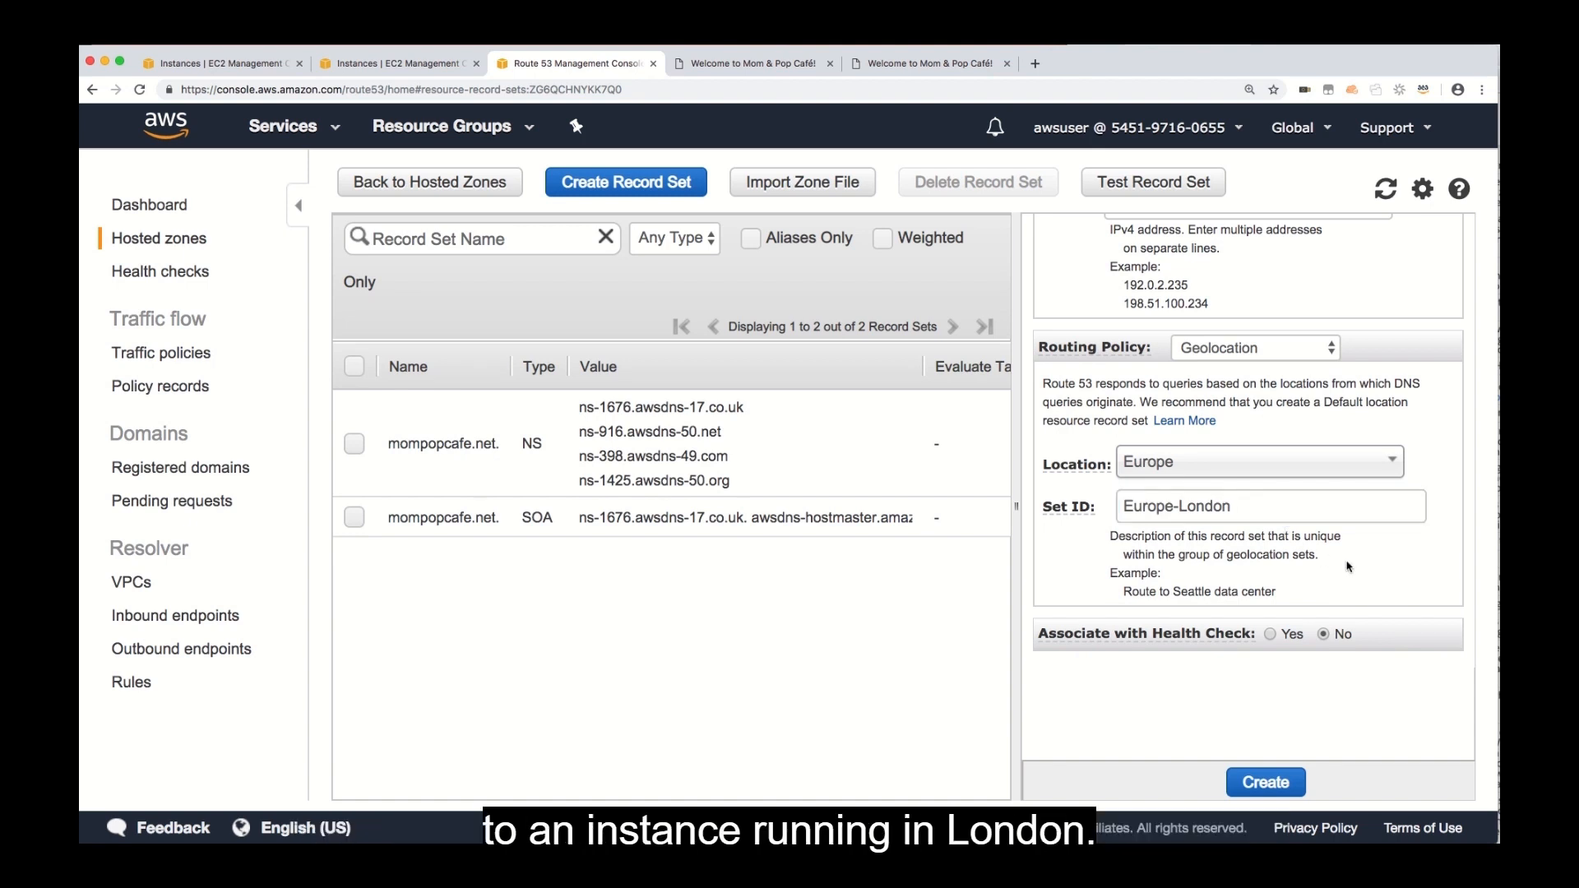
Create the Europe record set, and start another A record set named www with a TTL of 15 seconds.
left_click(1268, 782)
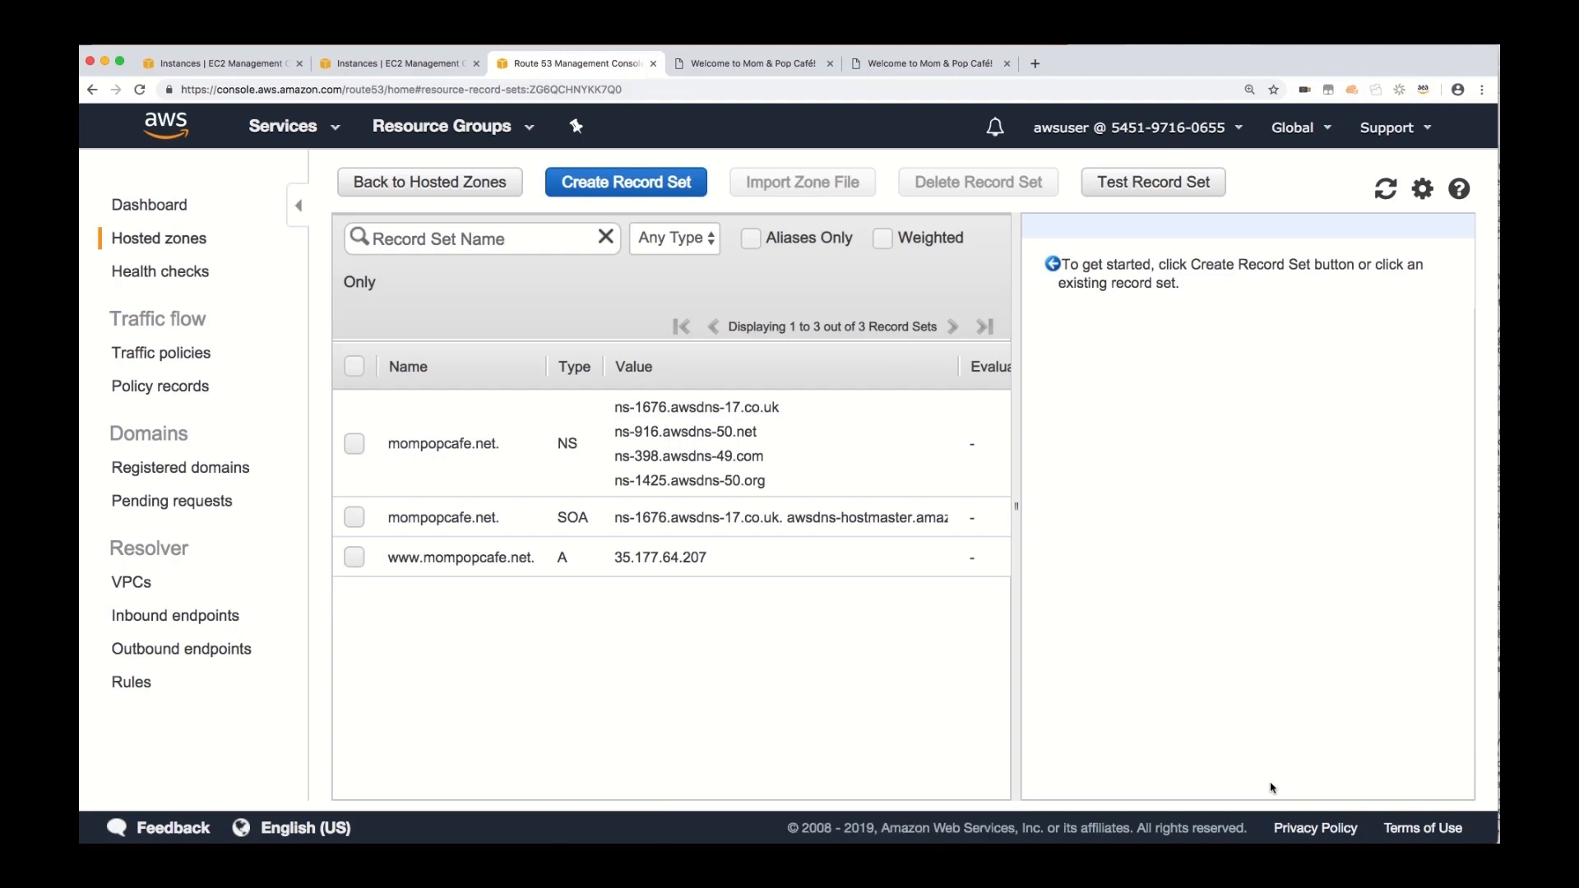
left_click(618, 188)
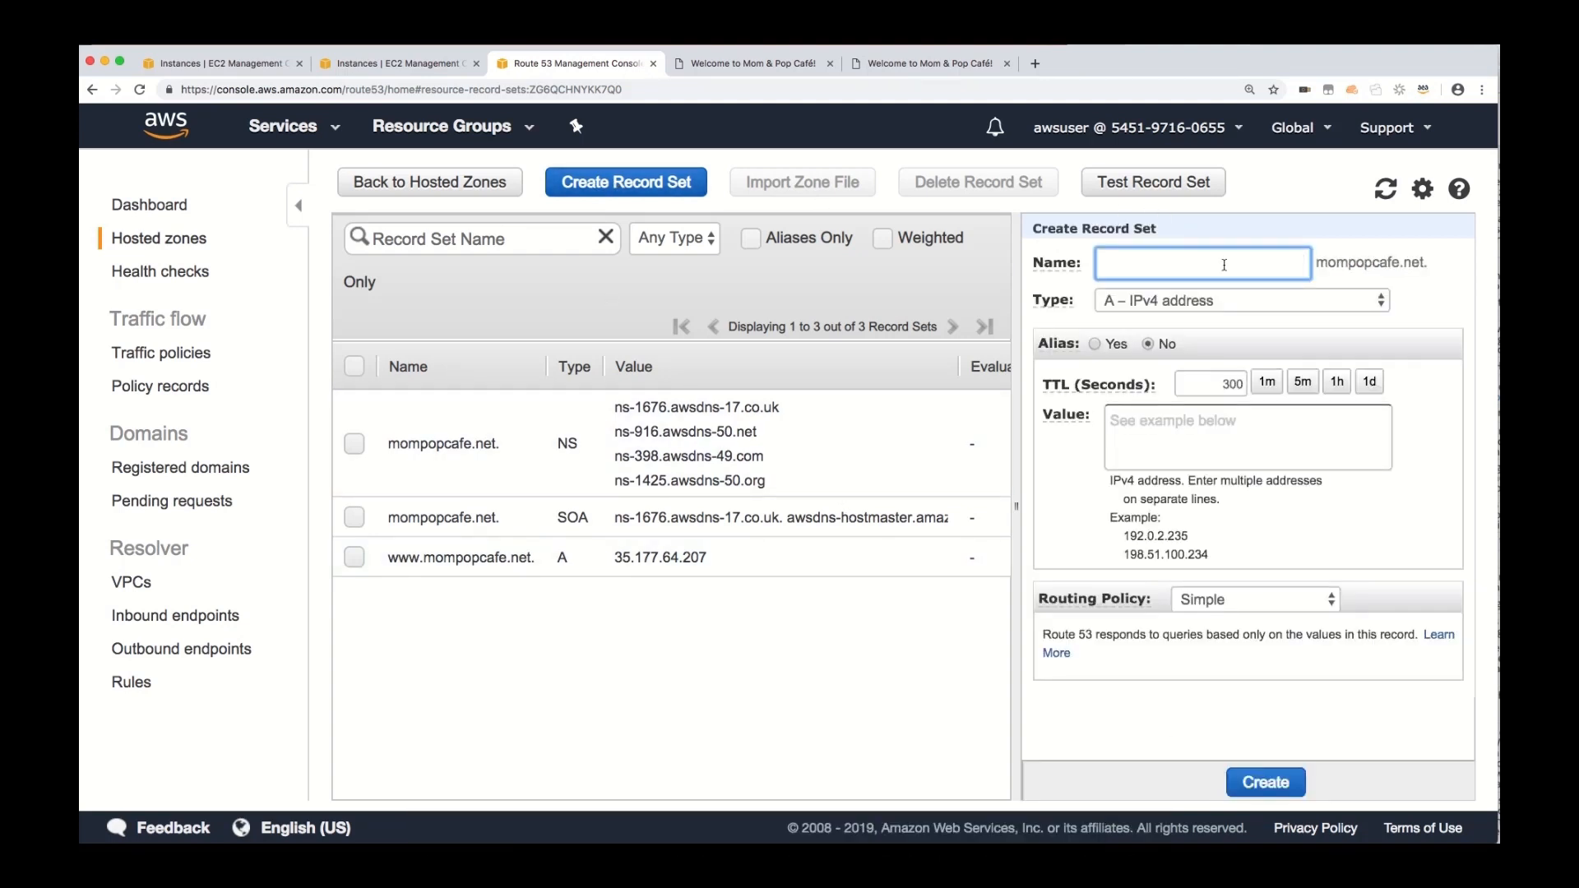
type("www")
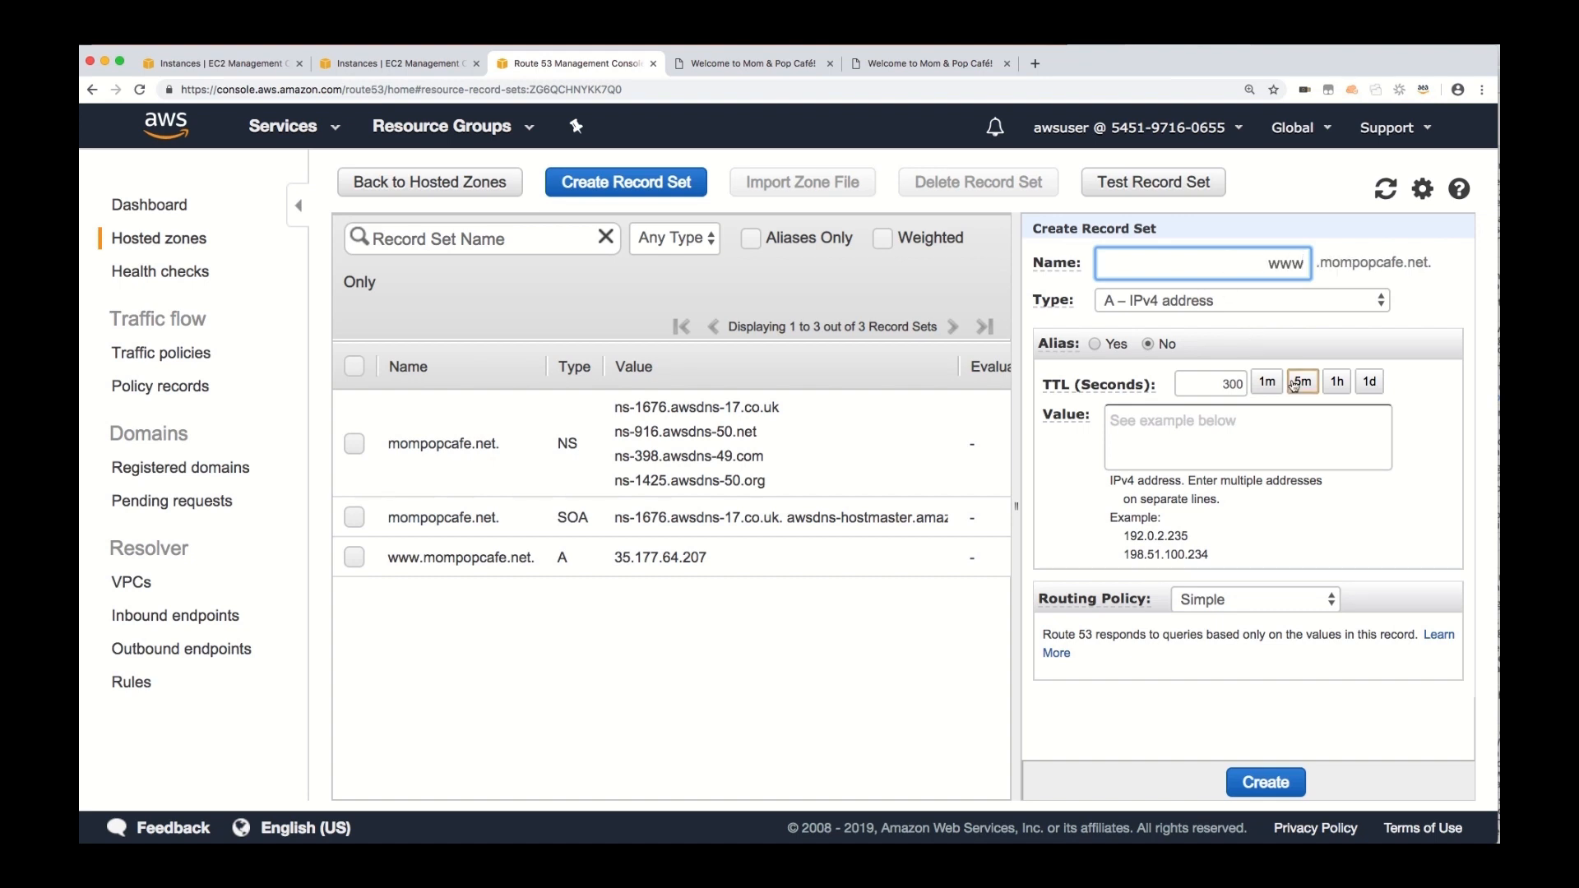
double_click(1230, 383)
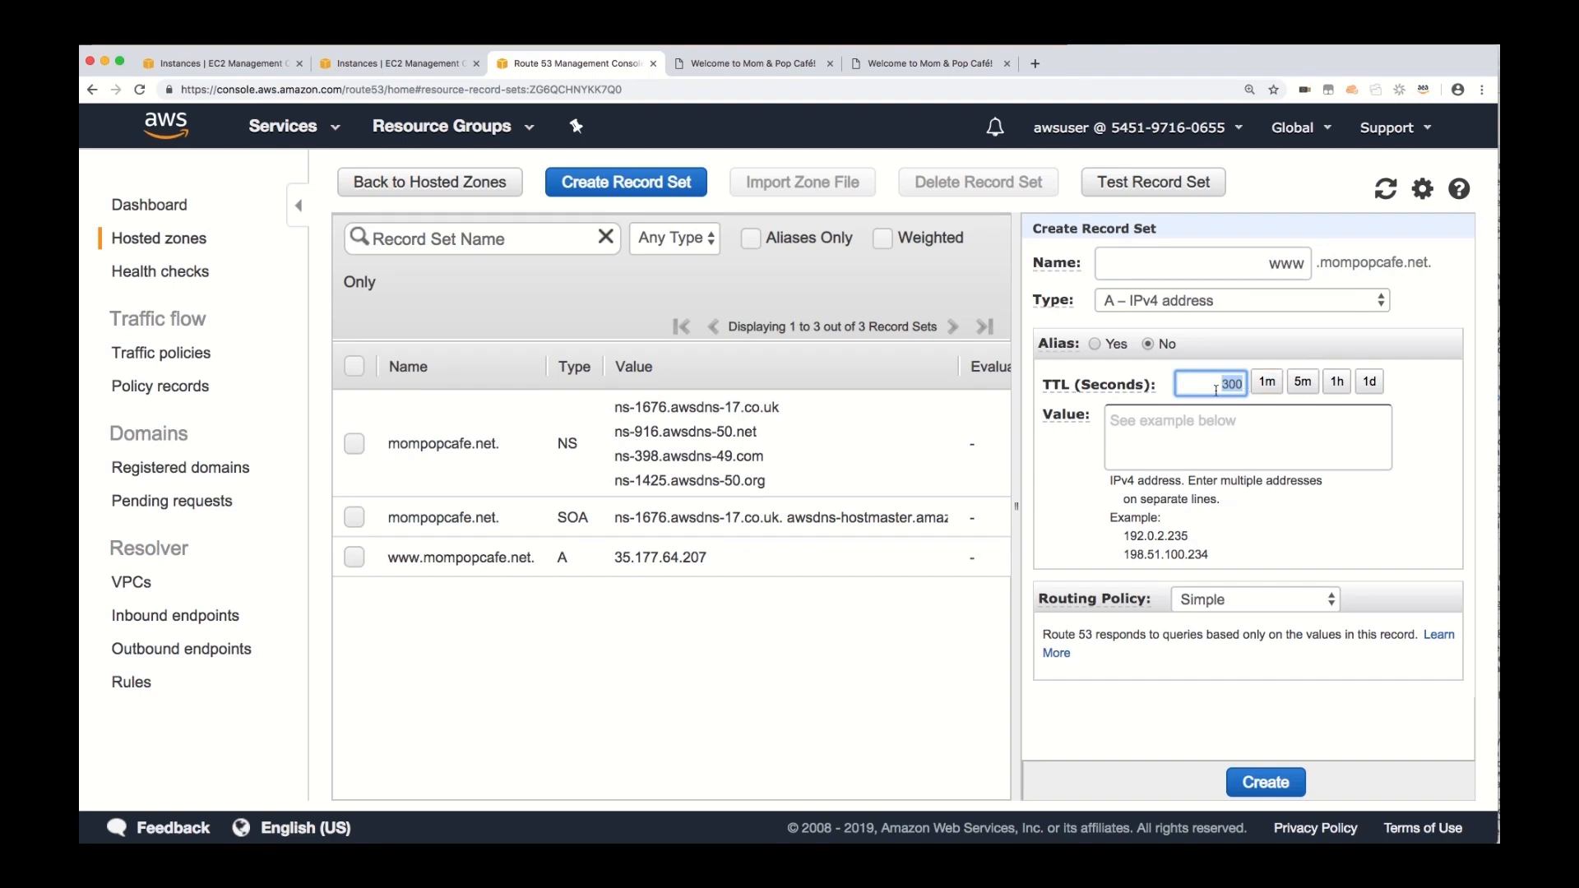
type("15")
key("Tab")
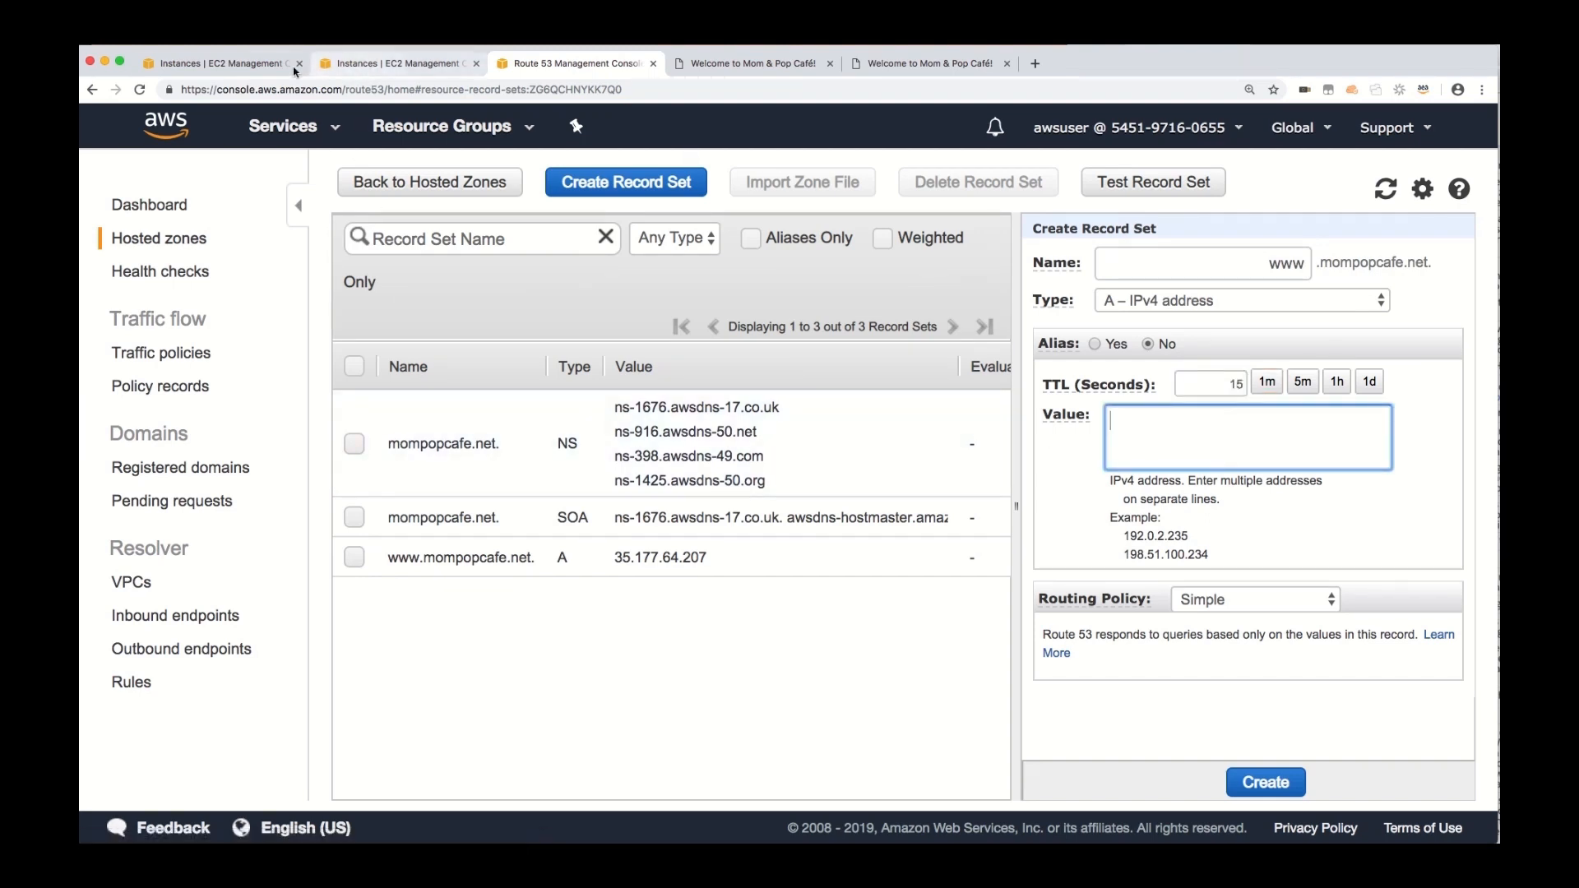
Copy the N. Virginia instance's public IP 54.236.162.12 from EC2 and enter it as the new www record set's value.
left_click(347, 73)
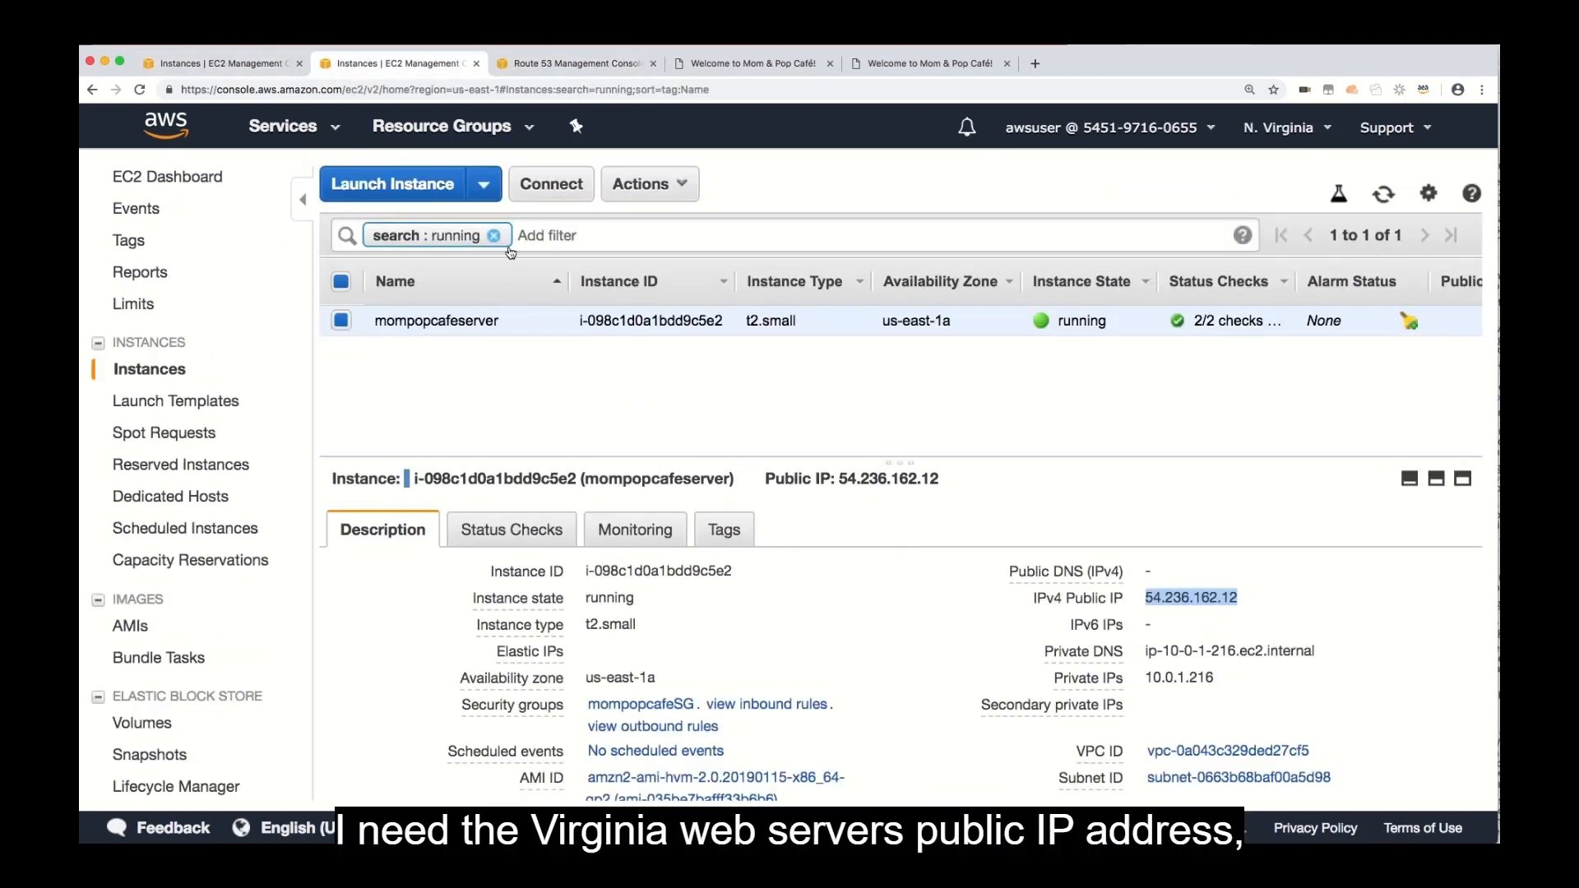
left_click(1256, 601)
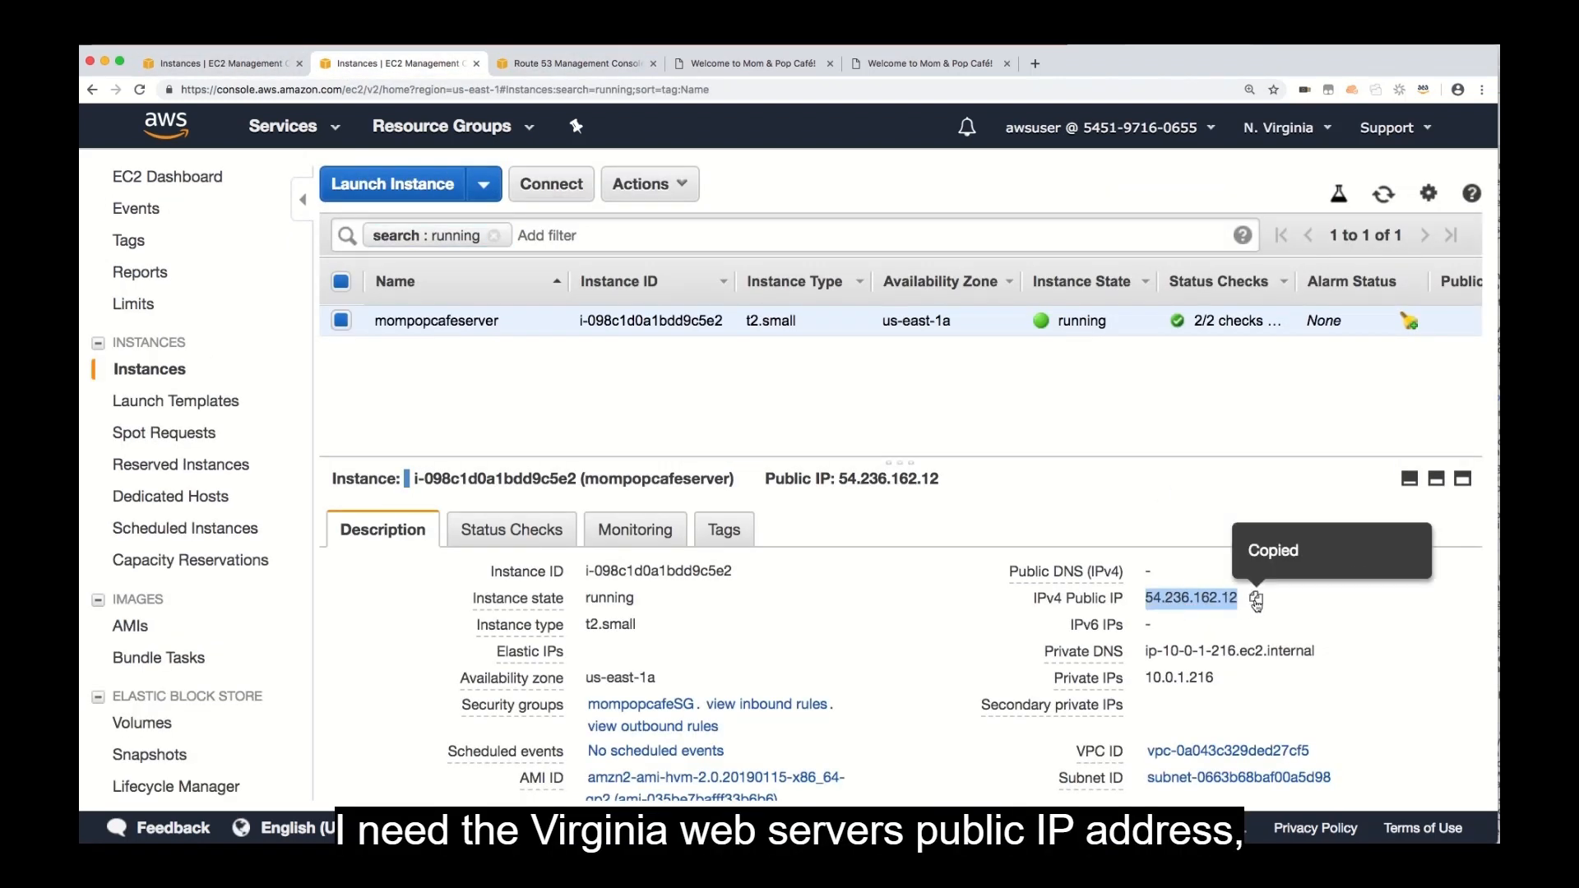
left_click(598, 68)
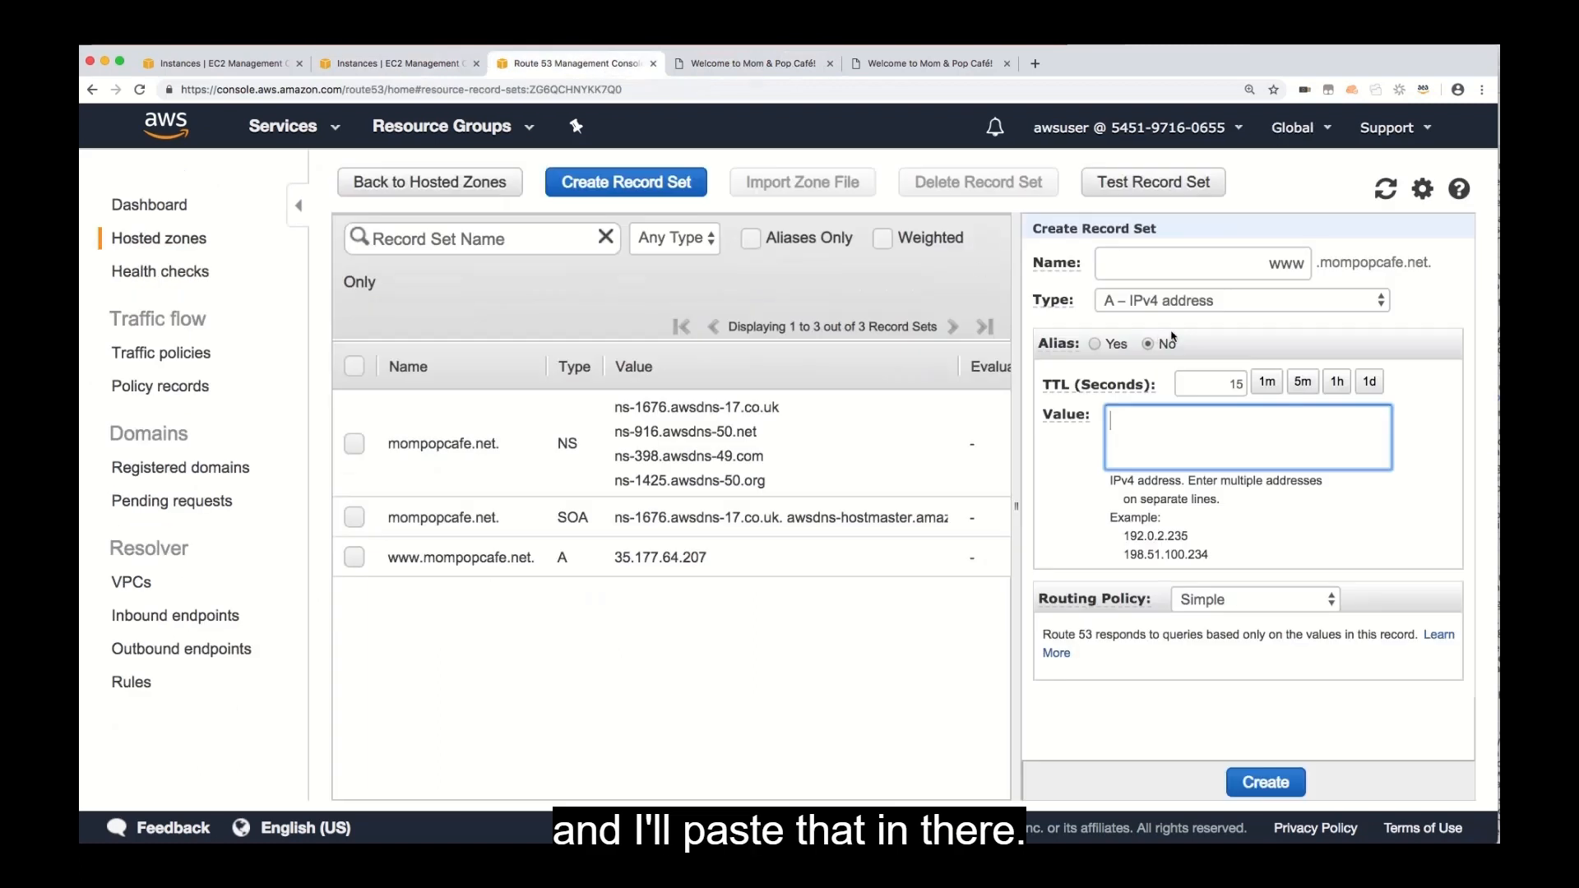
key("super+v")
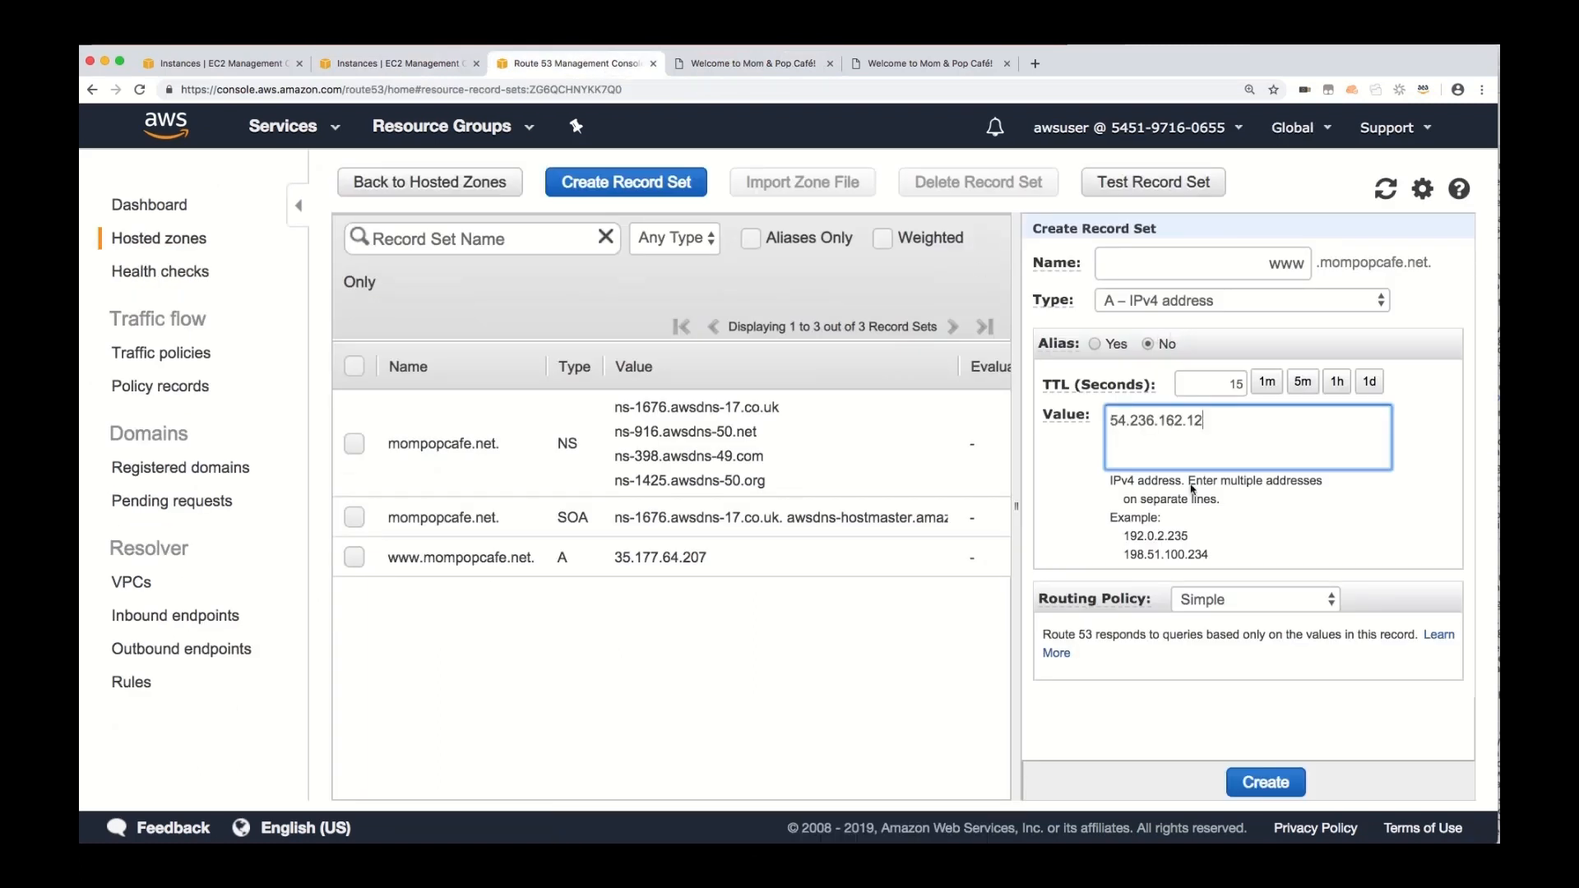
Set the new www record set's routing policy to Geolocation with North America as the location.
left_click(1256, 601)
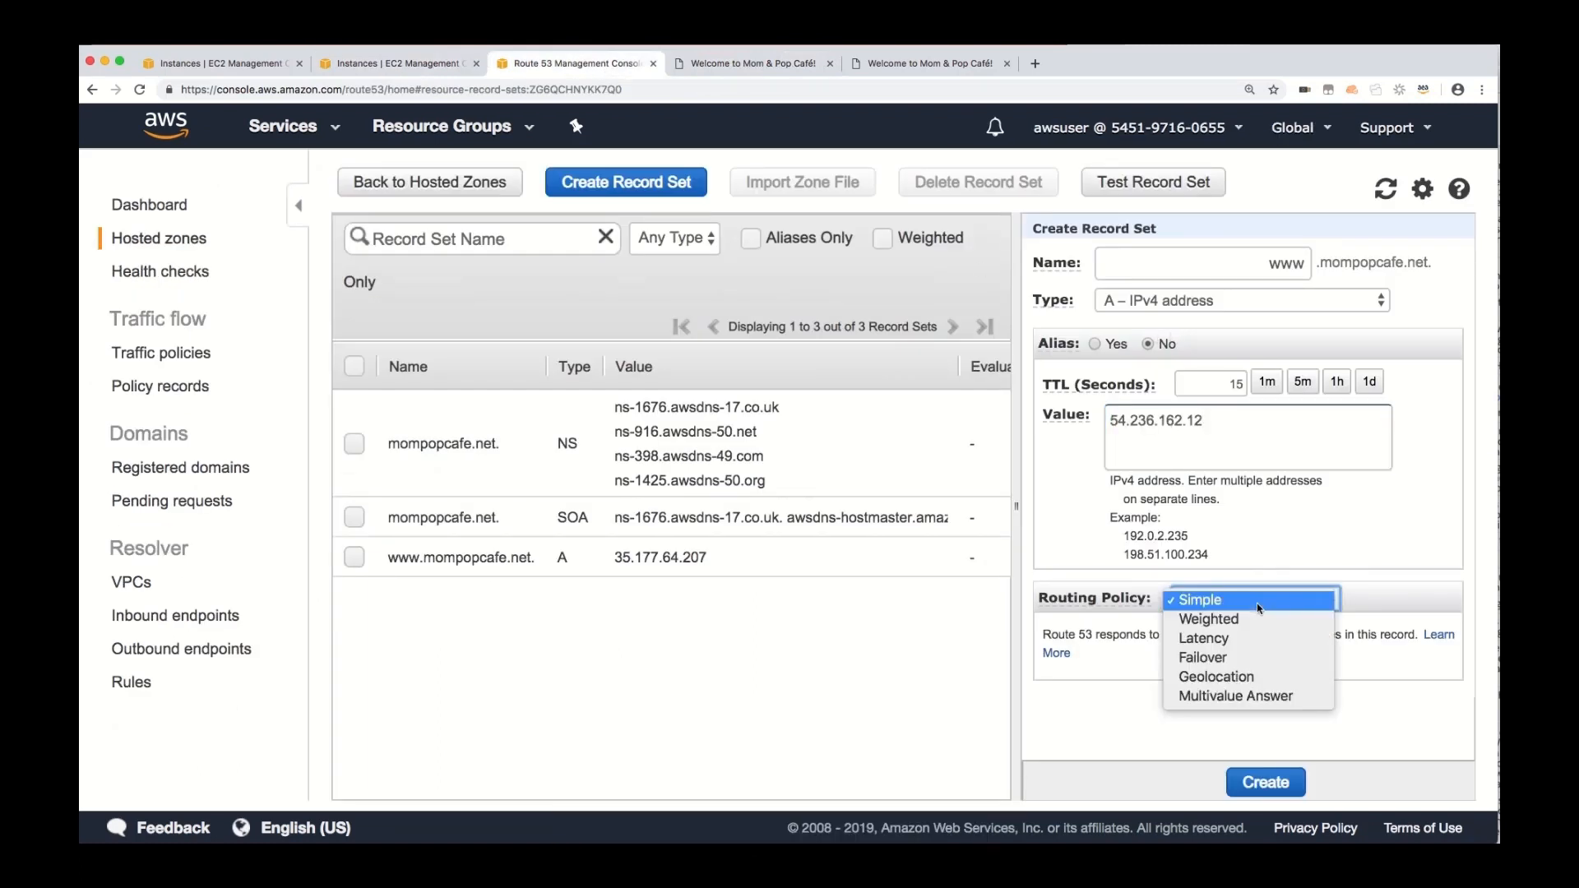
left_click(1248, 676)
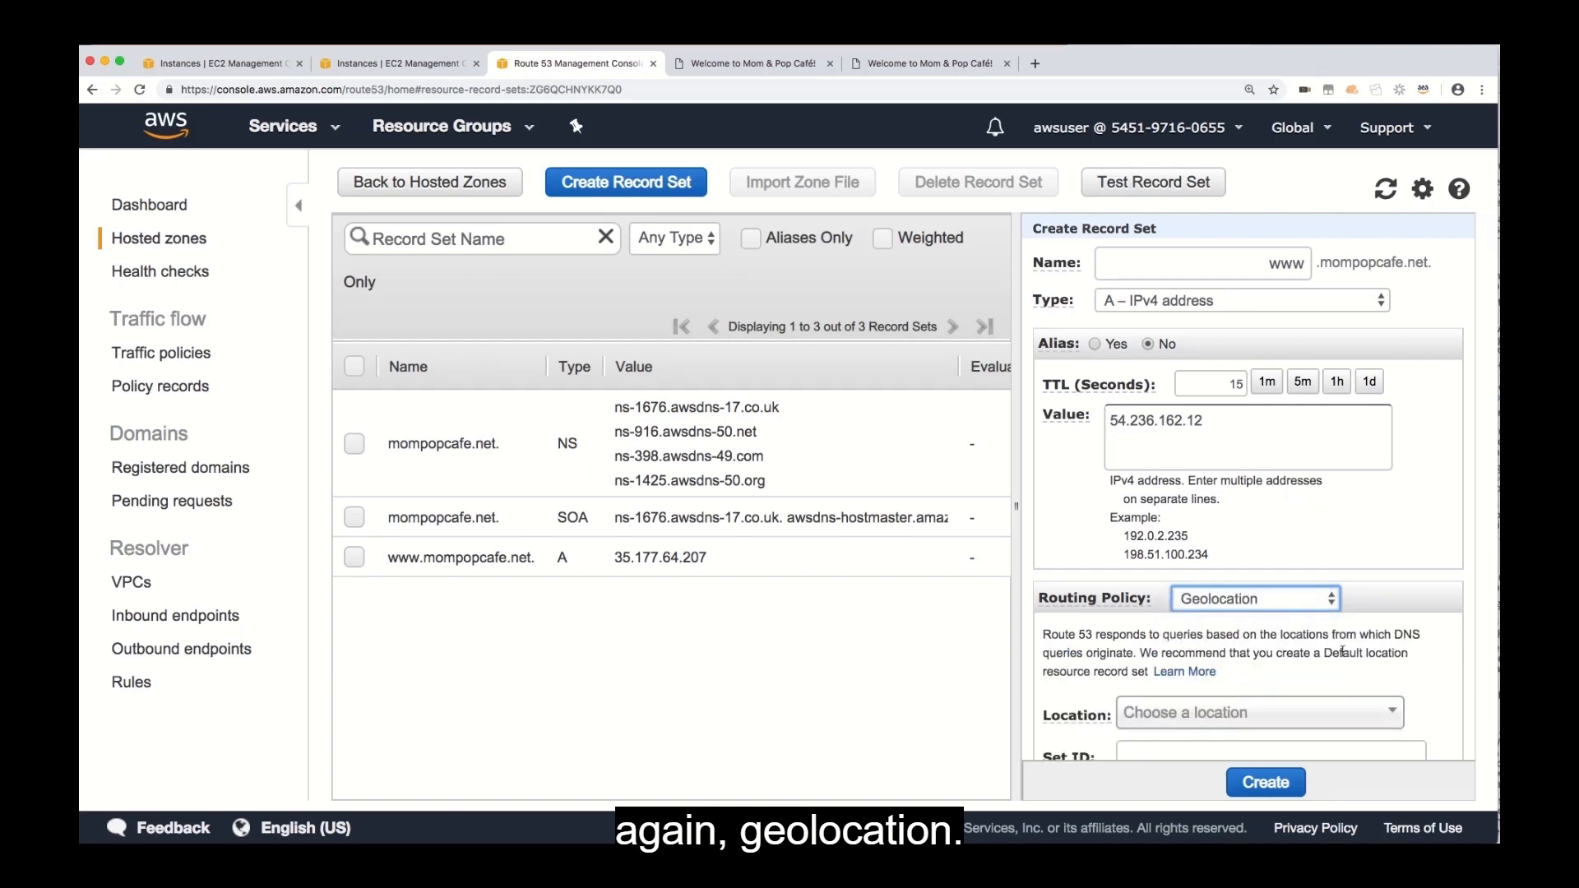
scroll(1343, 652, "down", 5)
left_click(1332, 505)
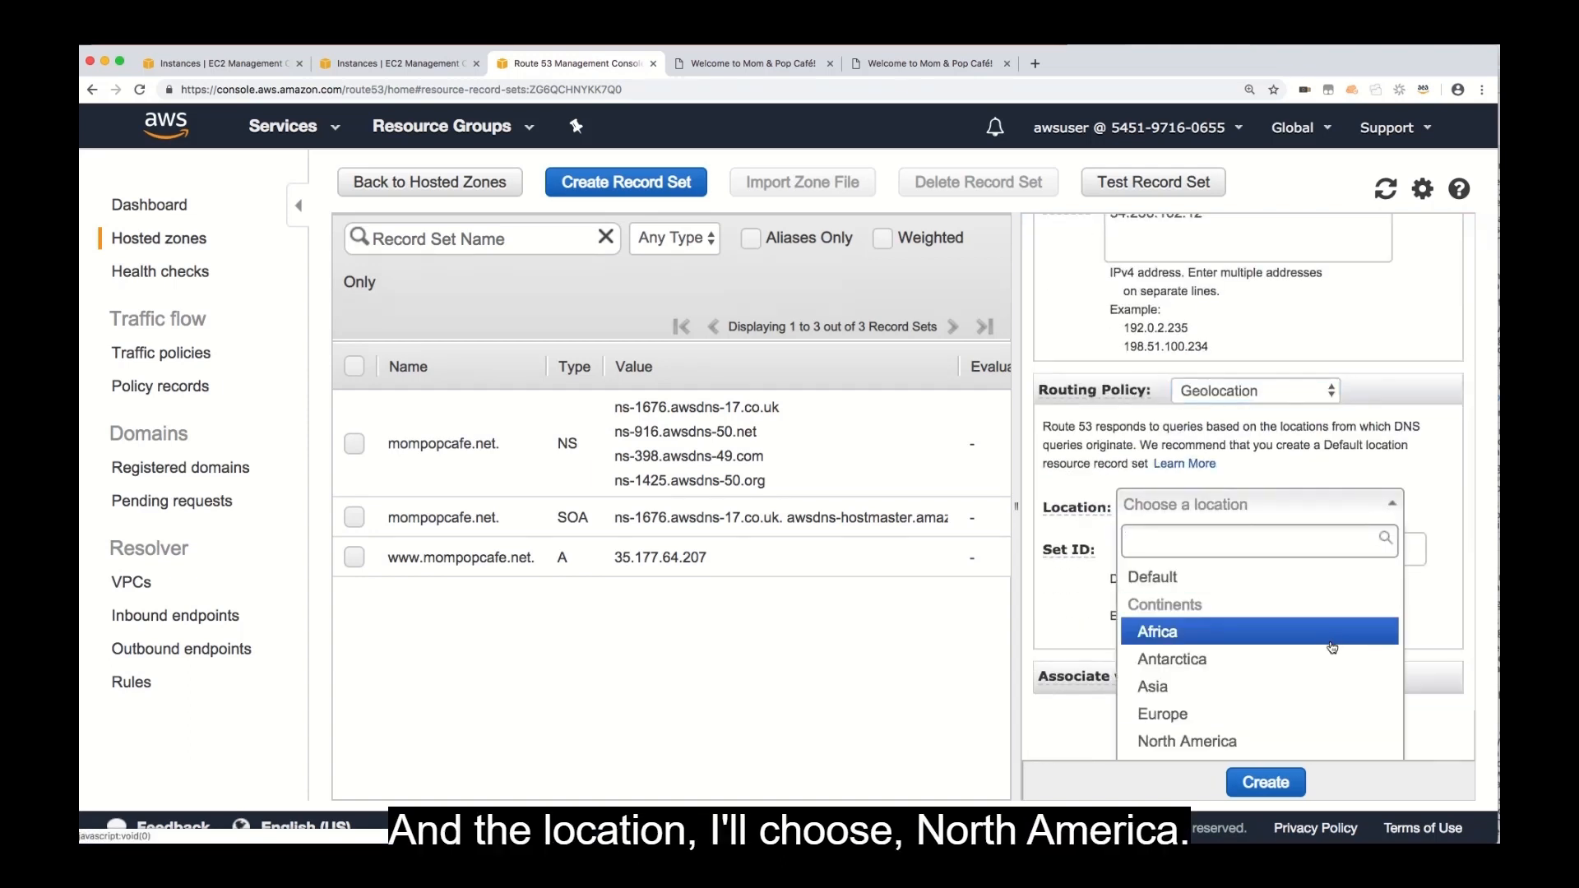
scroll(1326, 664, "down", 1)
left_click(1293, 689)
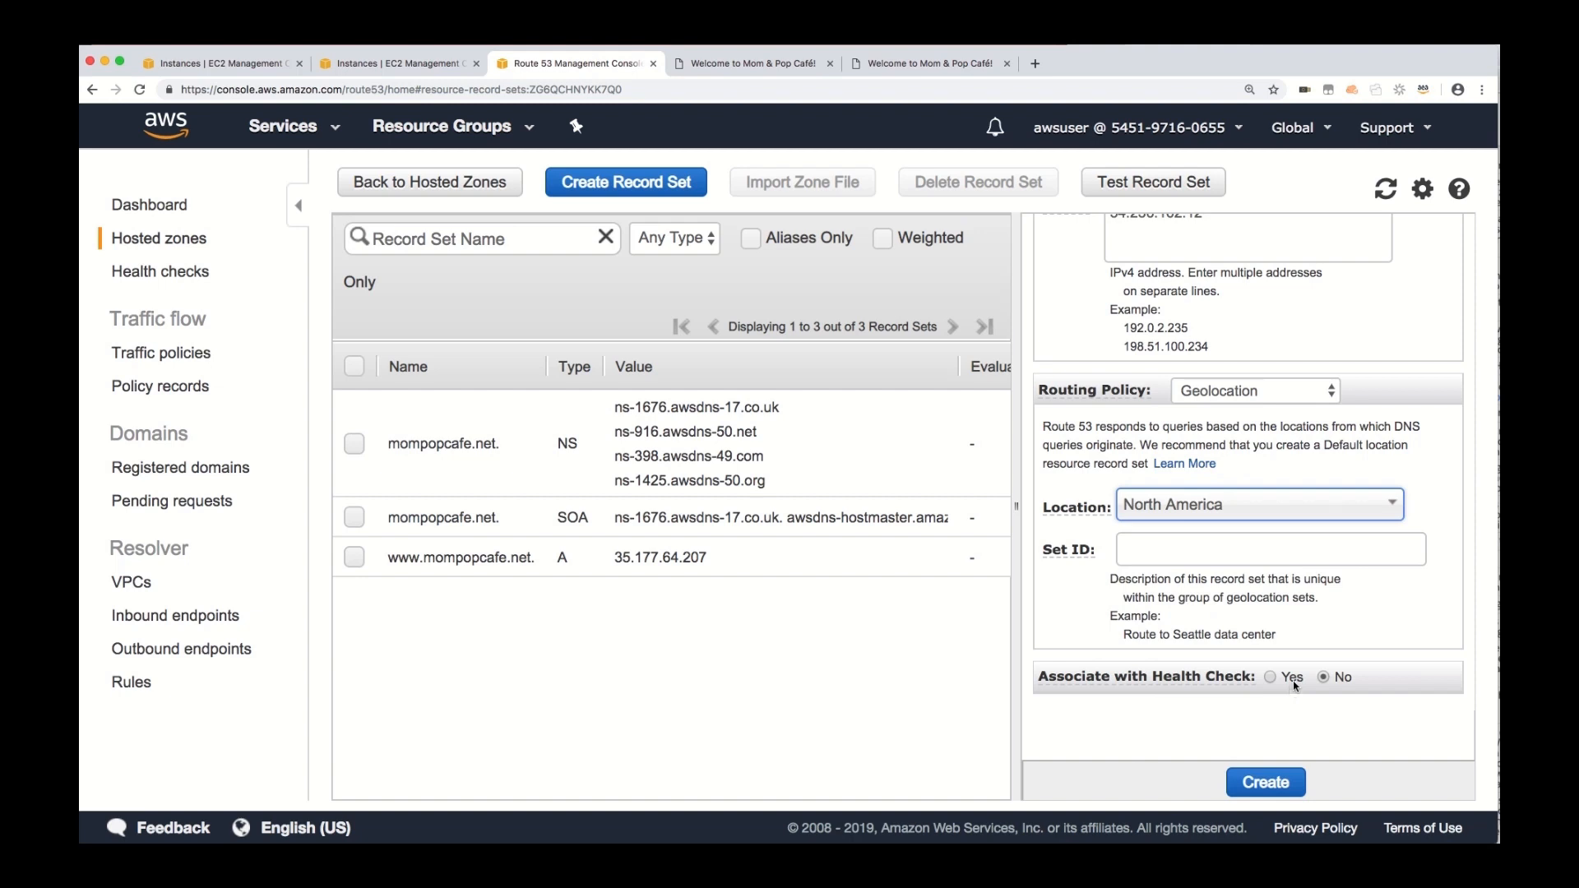
Enter NorthAmer-Virginia as the Set ID and create the North America record set.
left_click(1290, 550)
type("Nor")
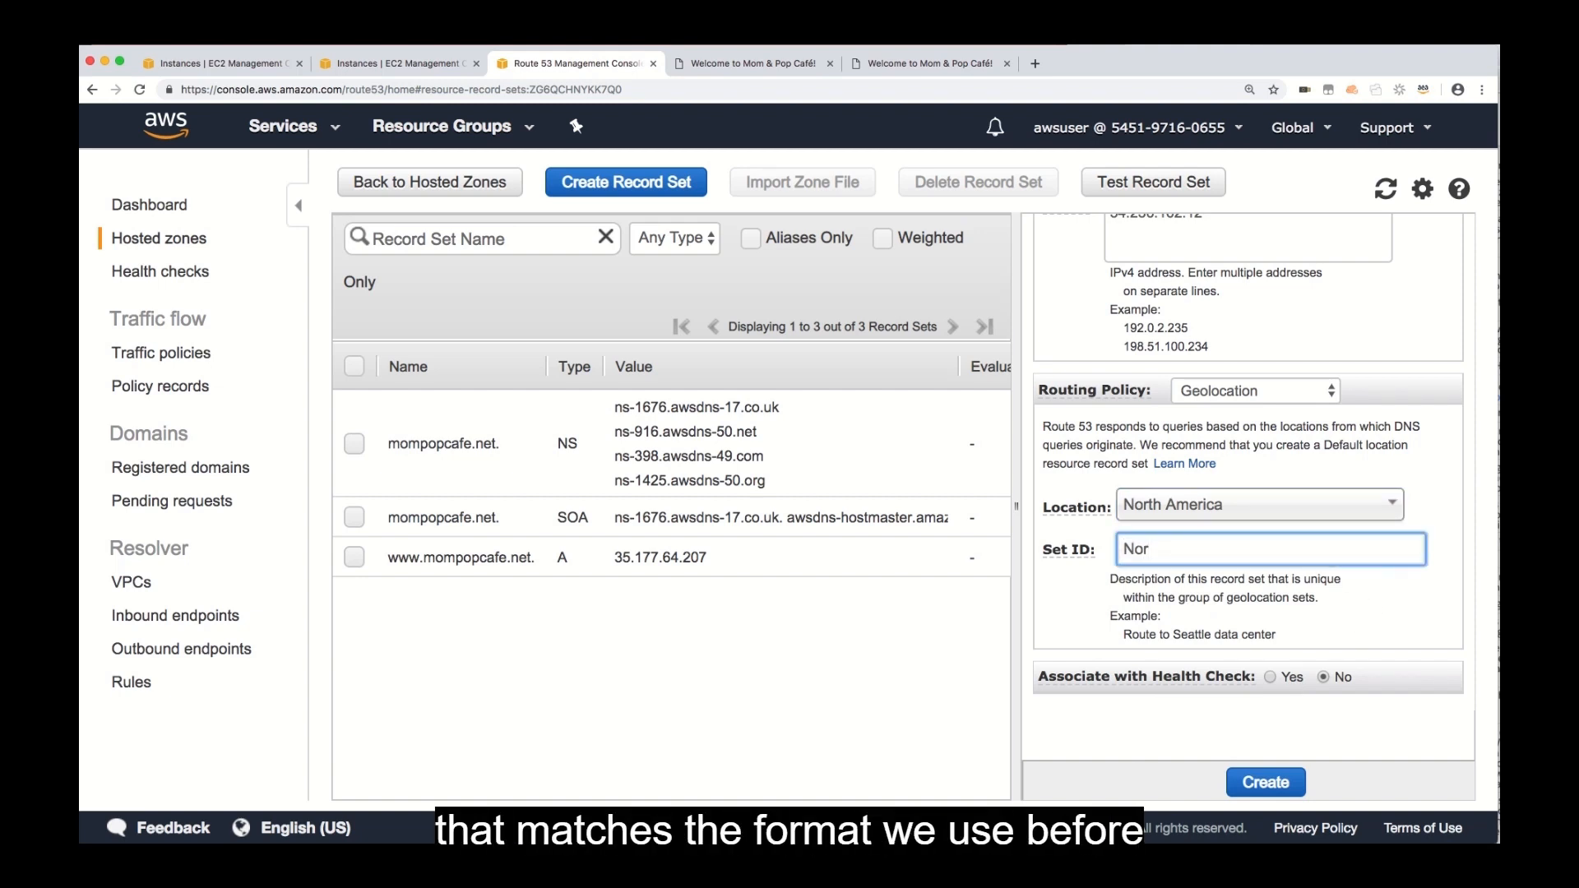
type("thAmer-Vir")
type("ia")
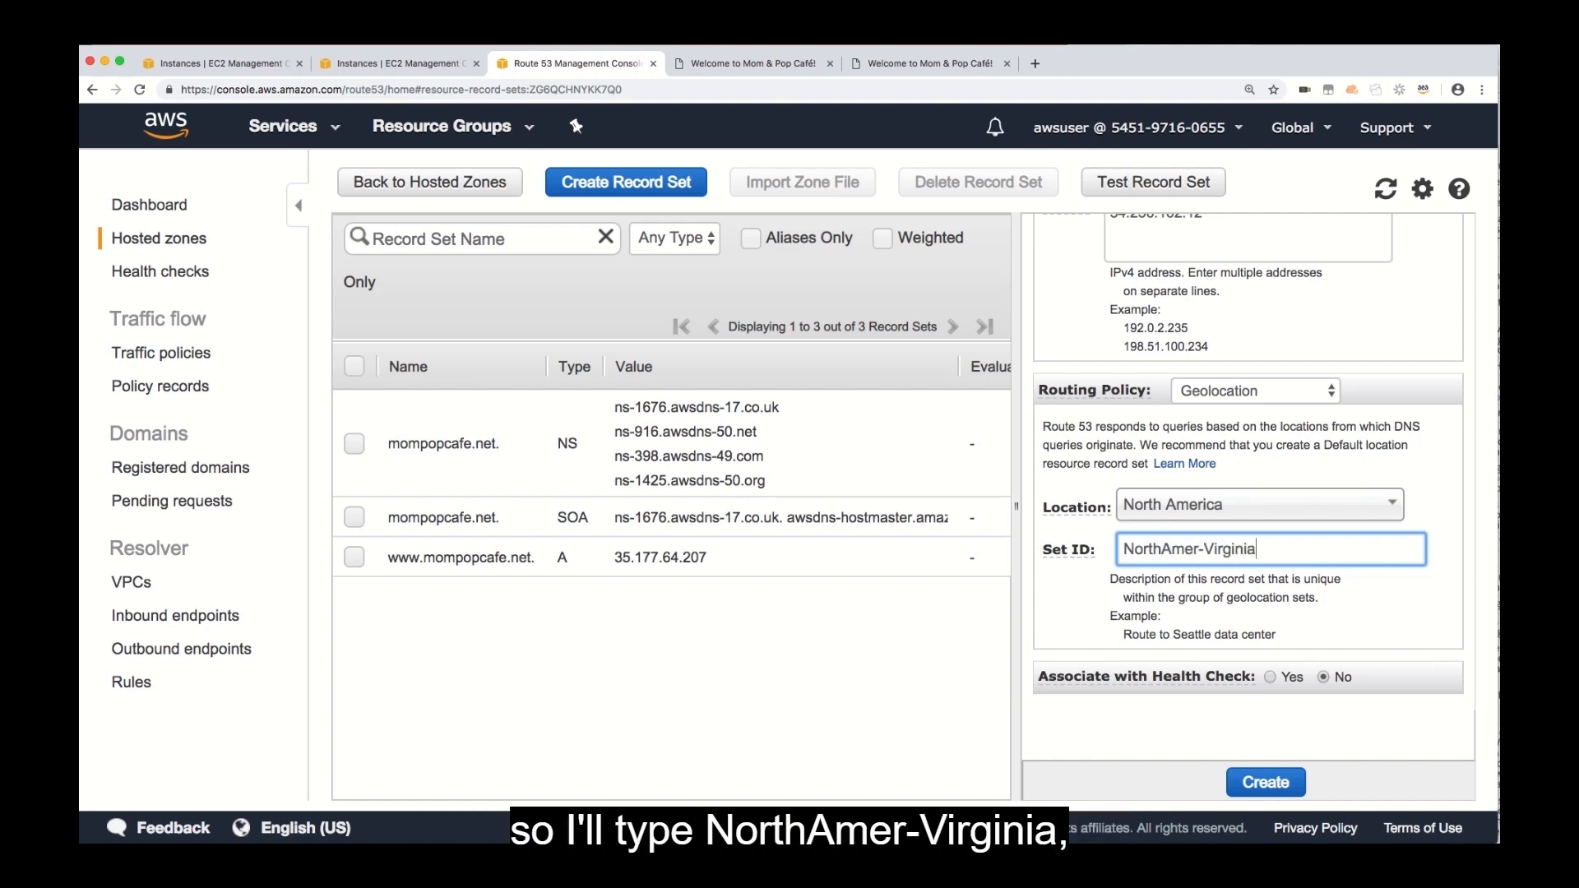
left_click(1267, 780)
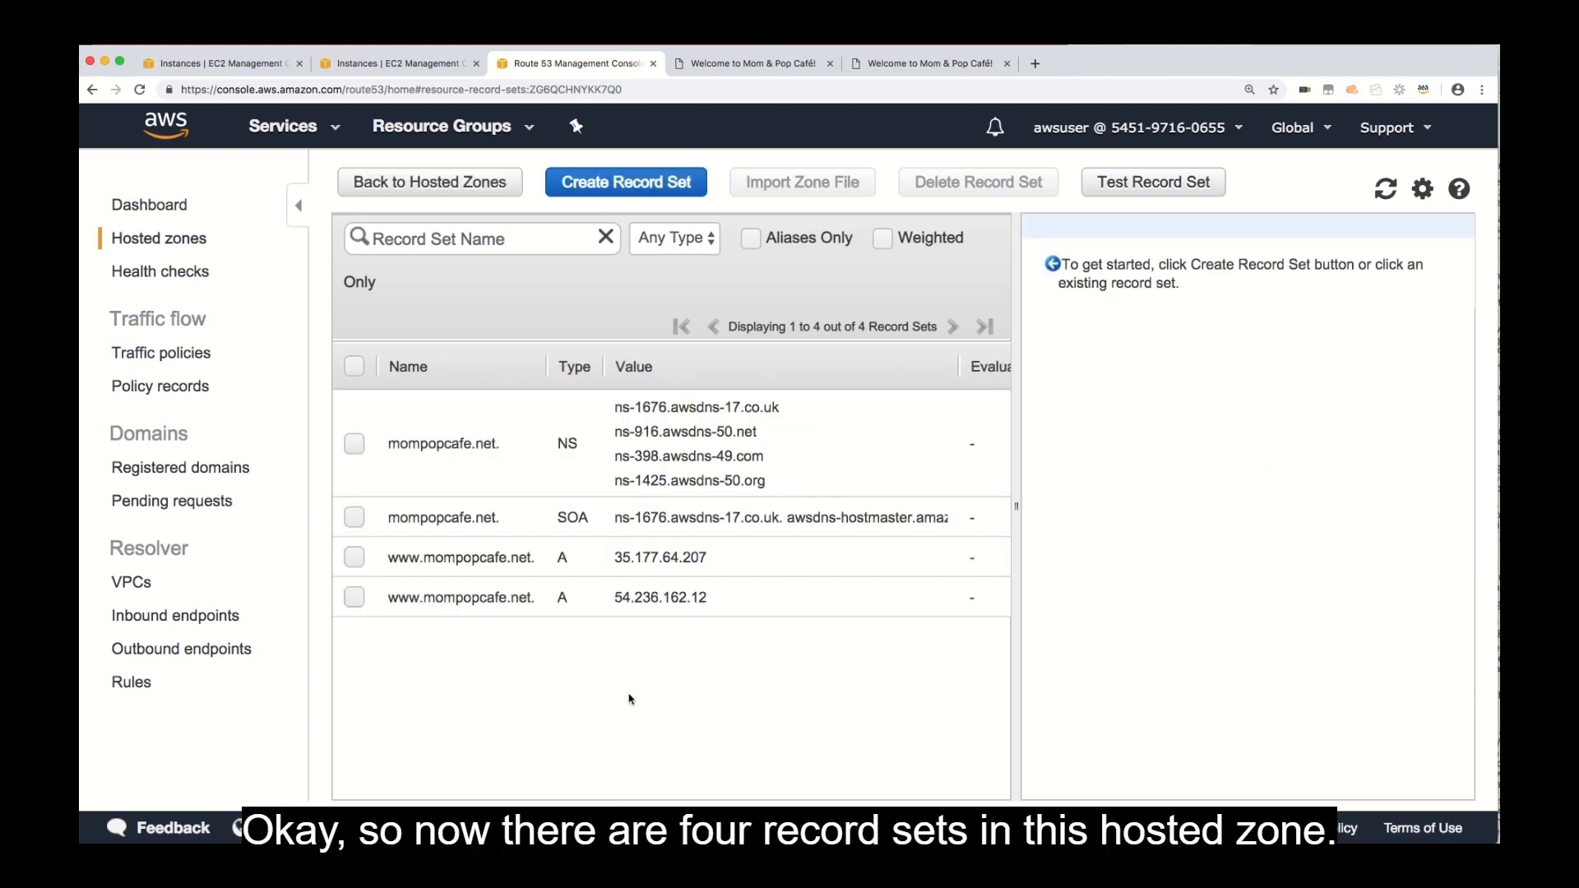
left_click(393, 568)
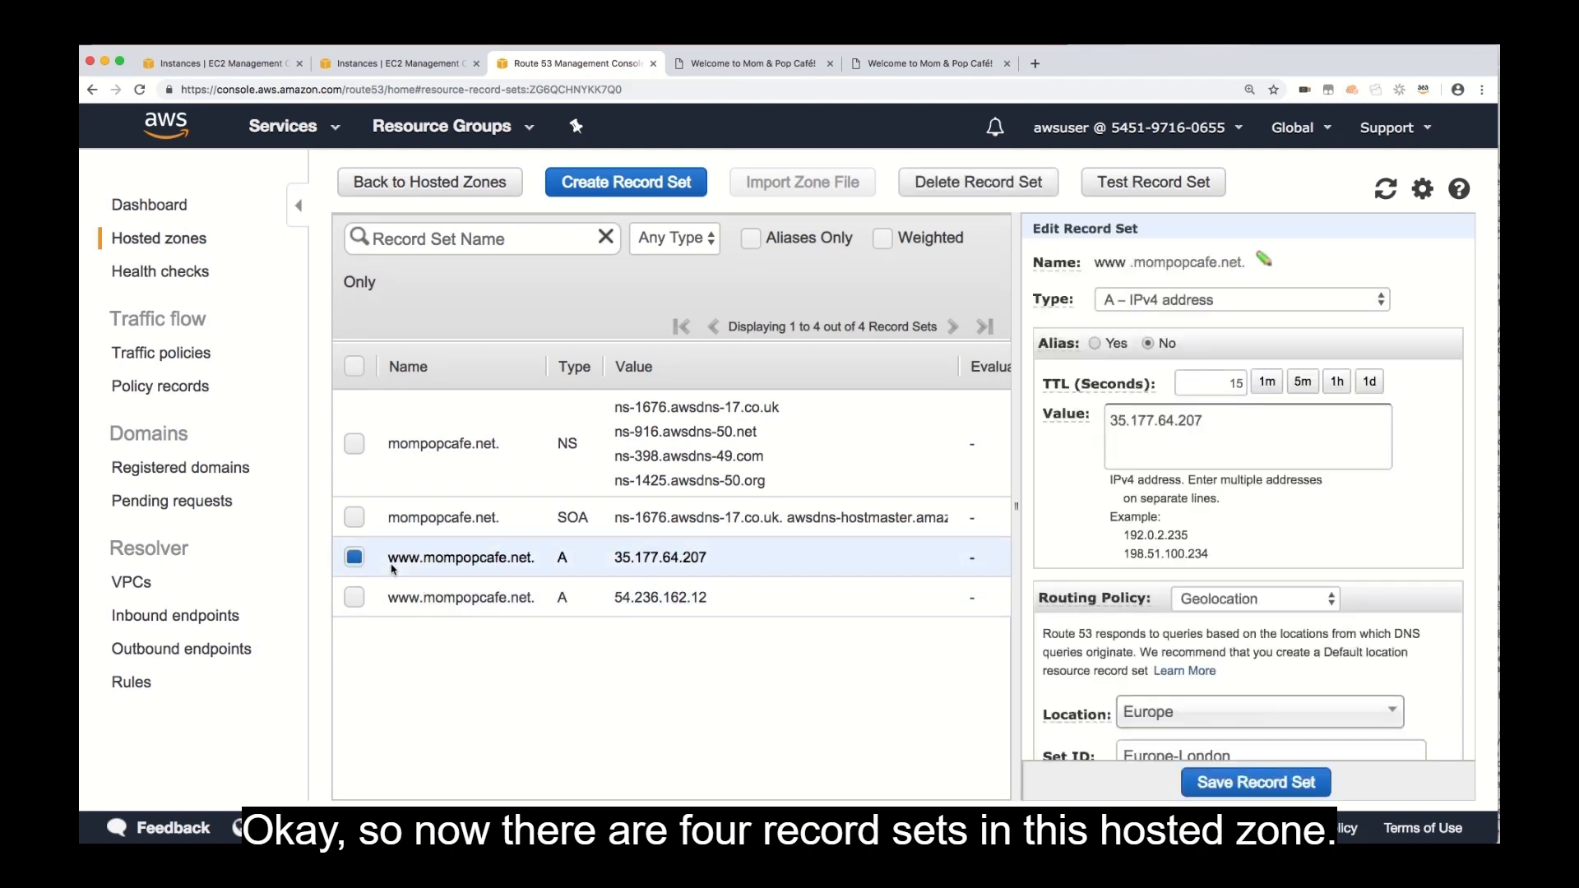
left_click(402, 607)
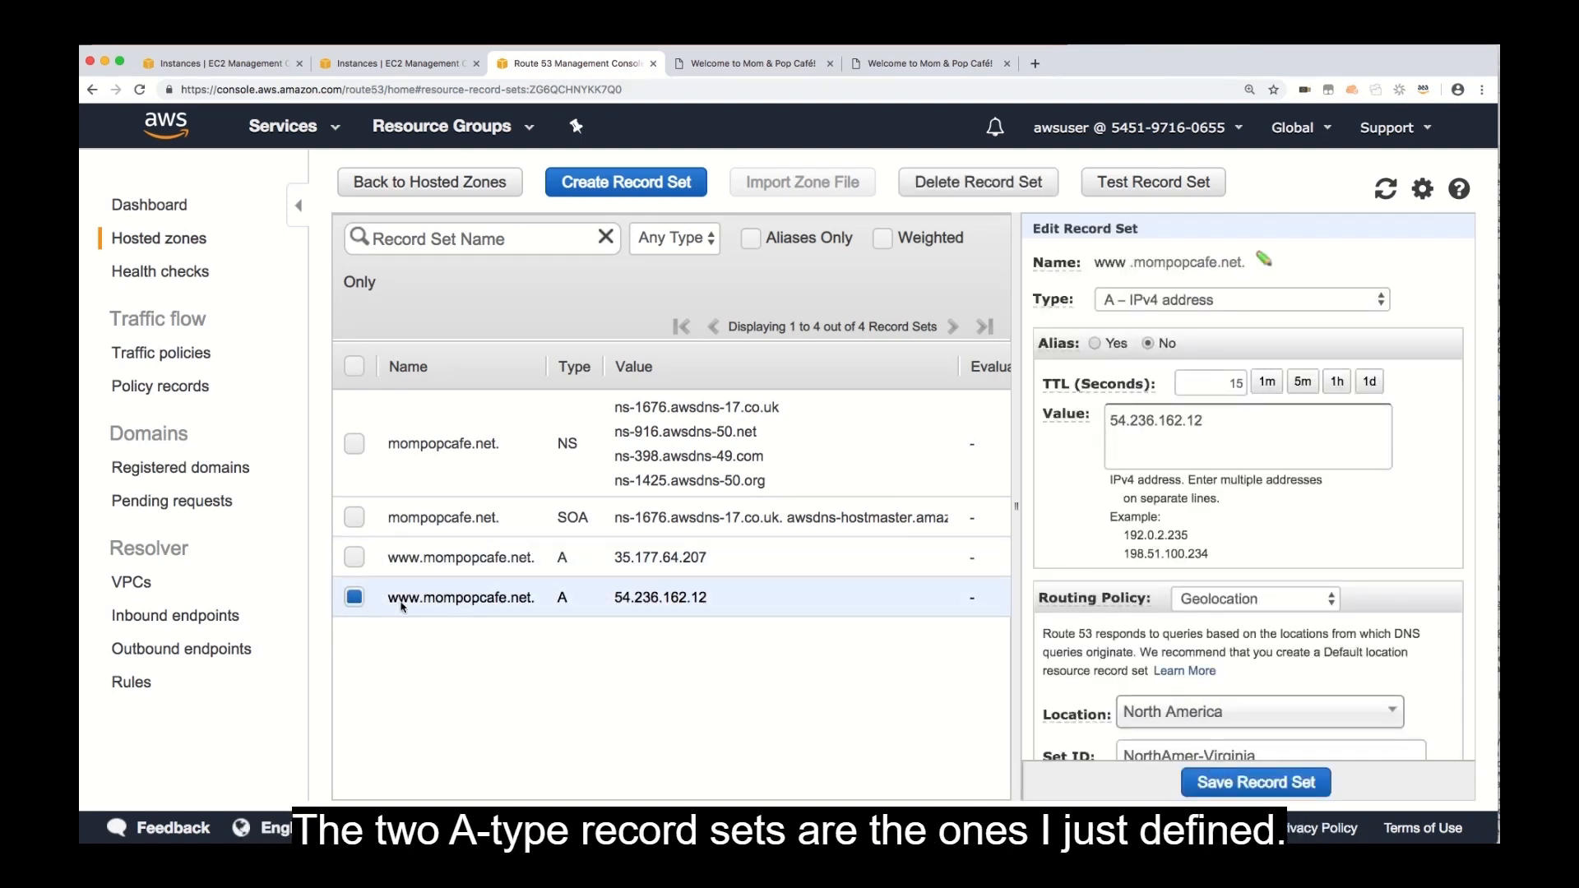
left_click(411, 572)
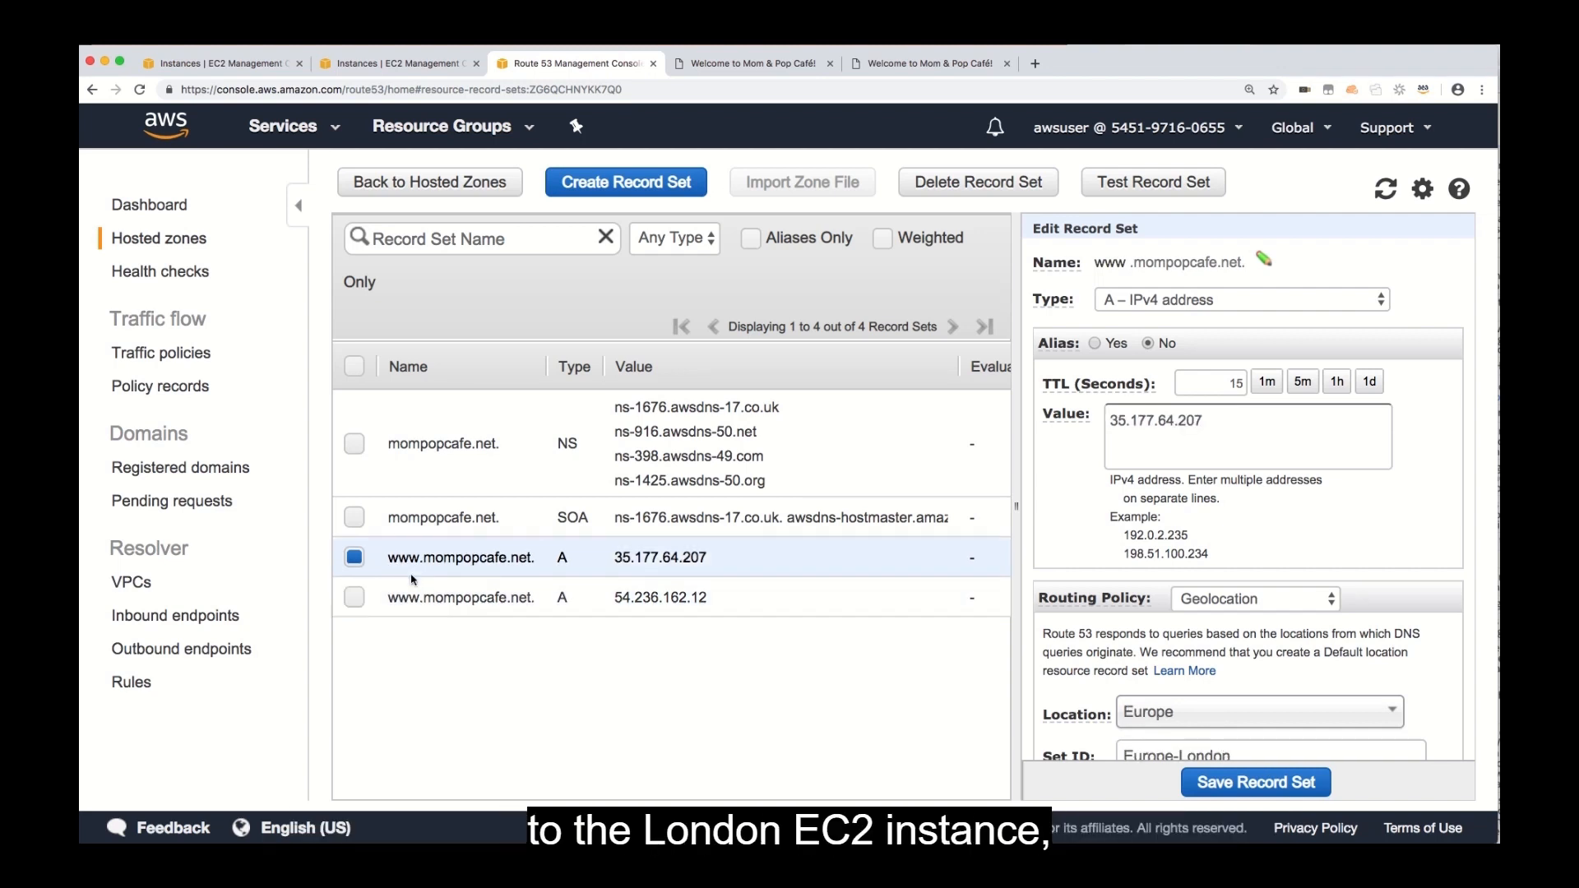
scroll(1031, 593, "down", 2)
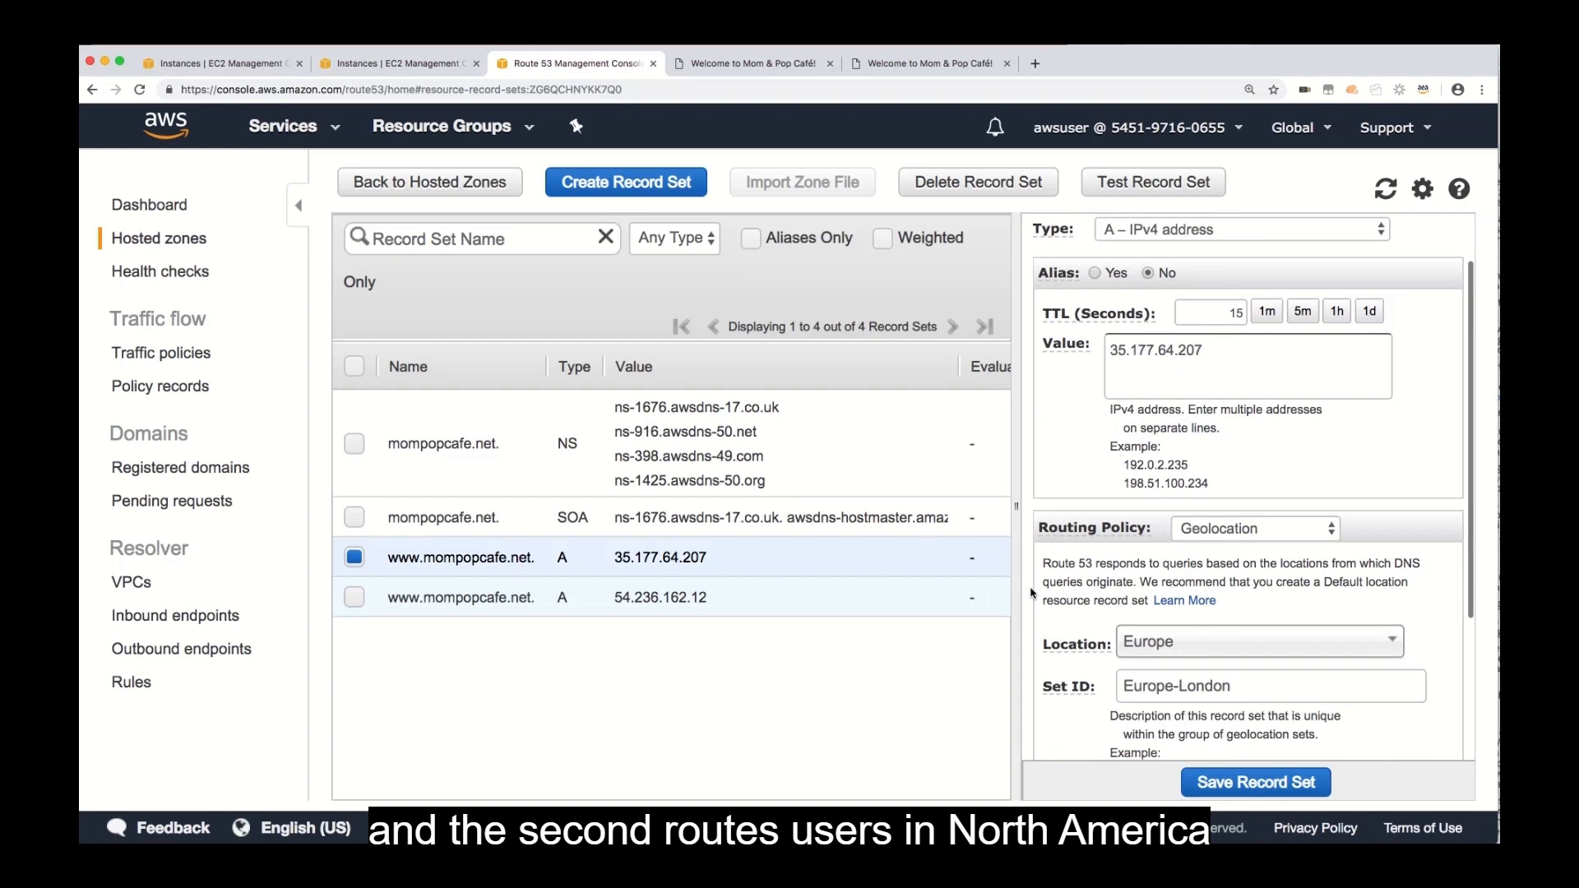
scroll(1037, 592, "up", 2)
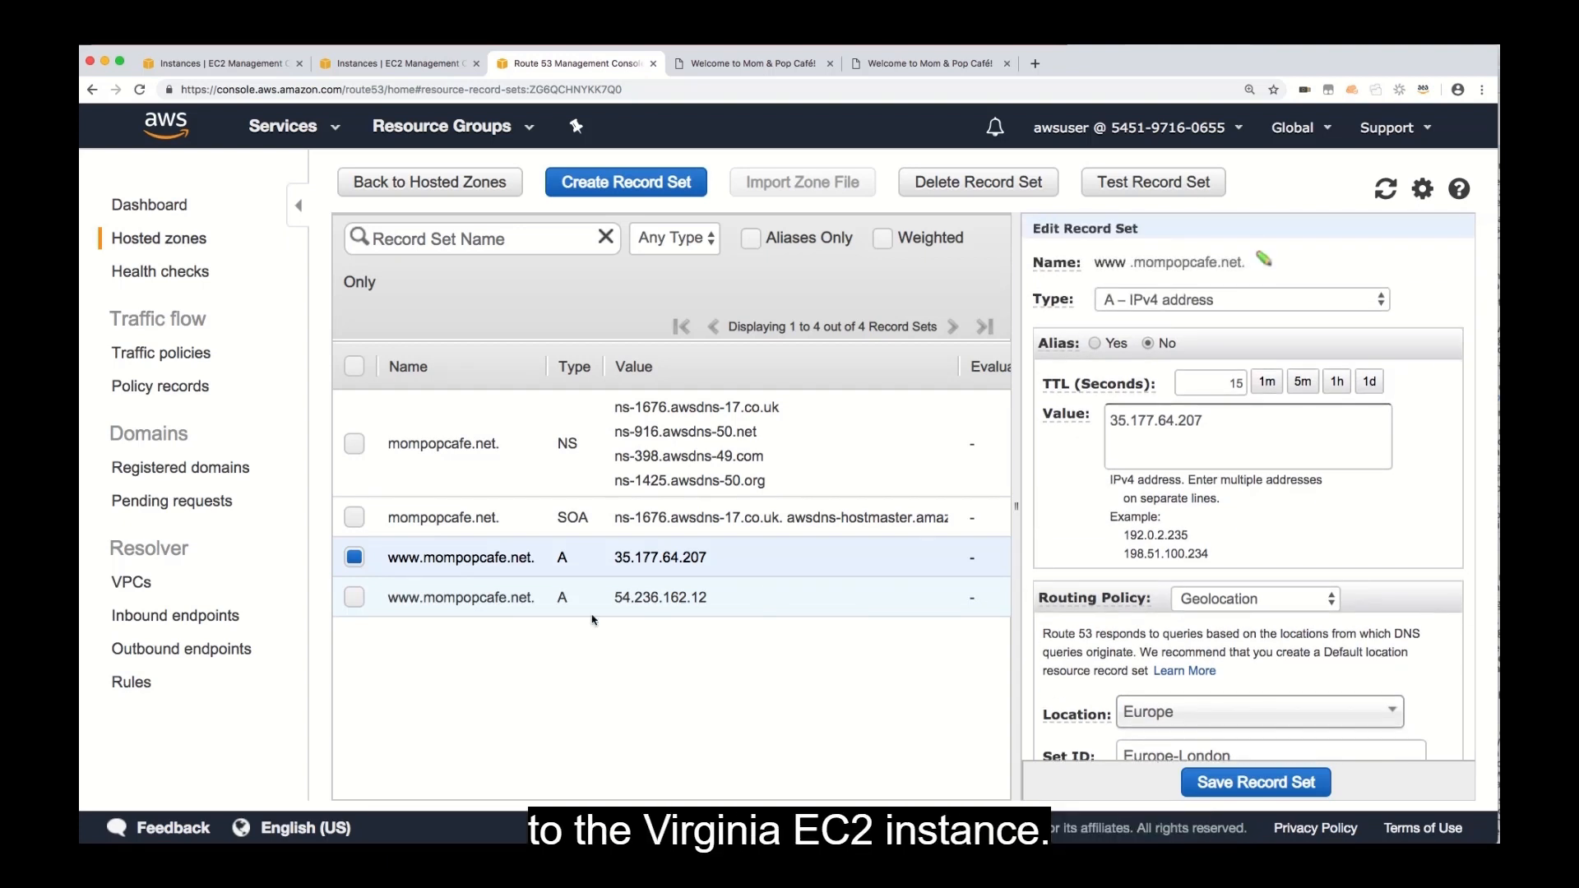
left_click(508, 610)
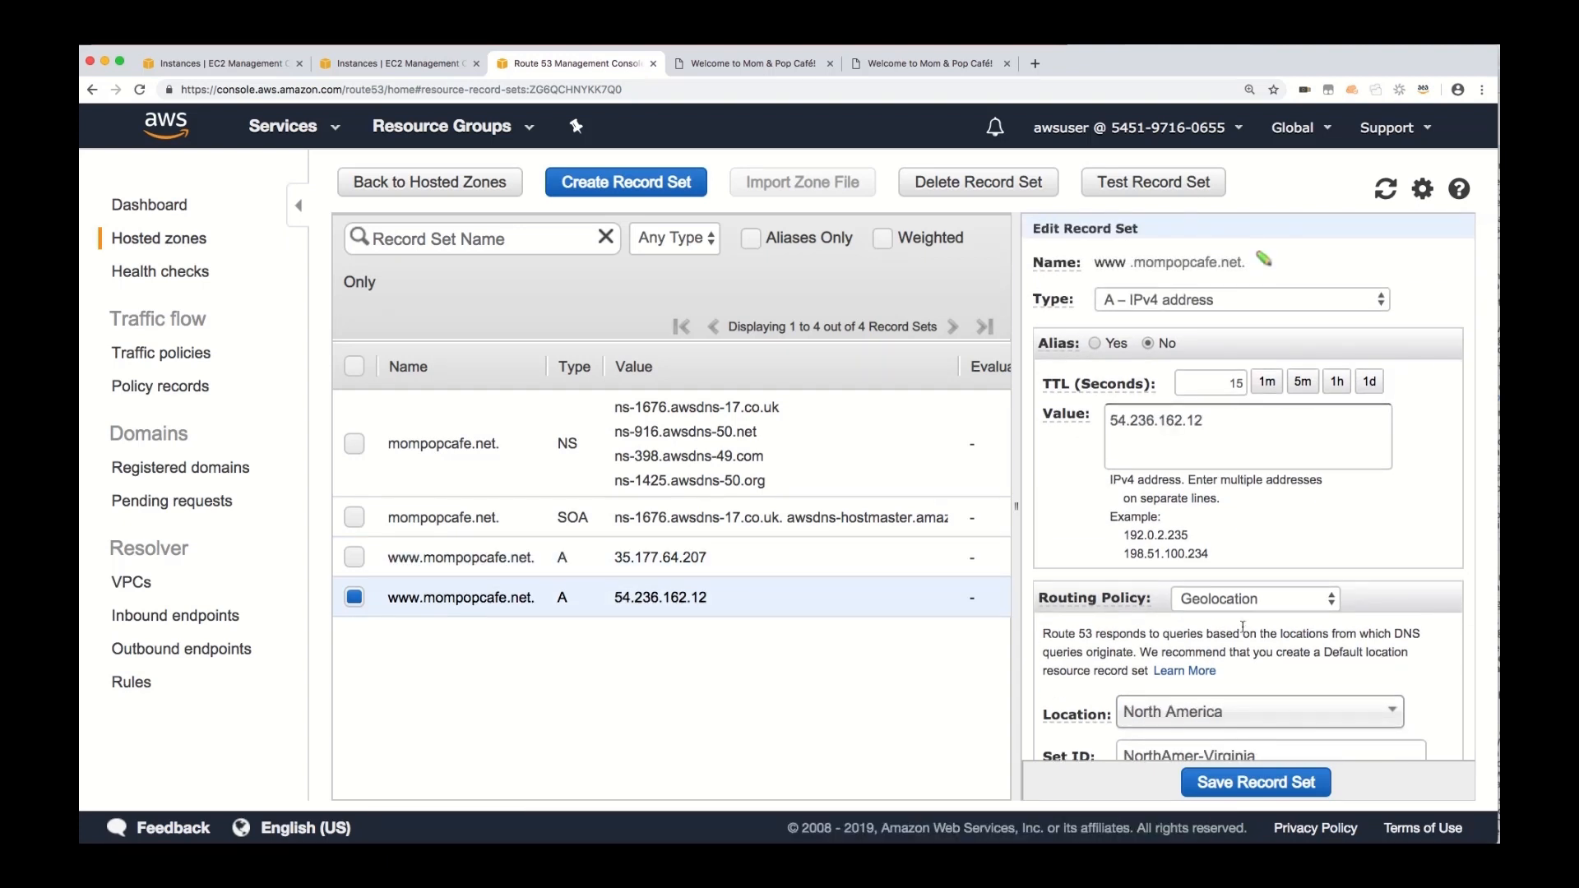
scroll(1190, 635, "down", 2)
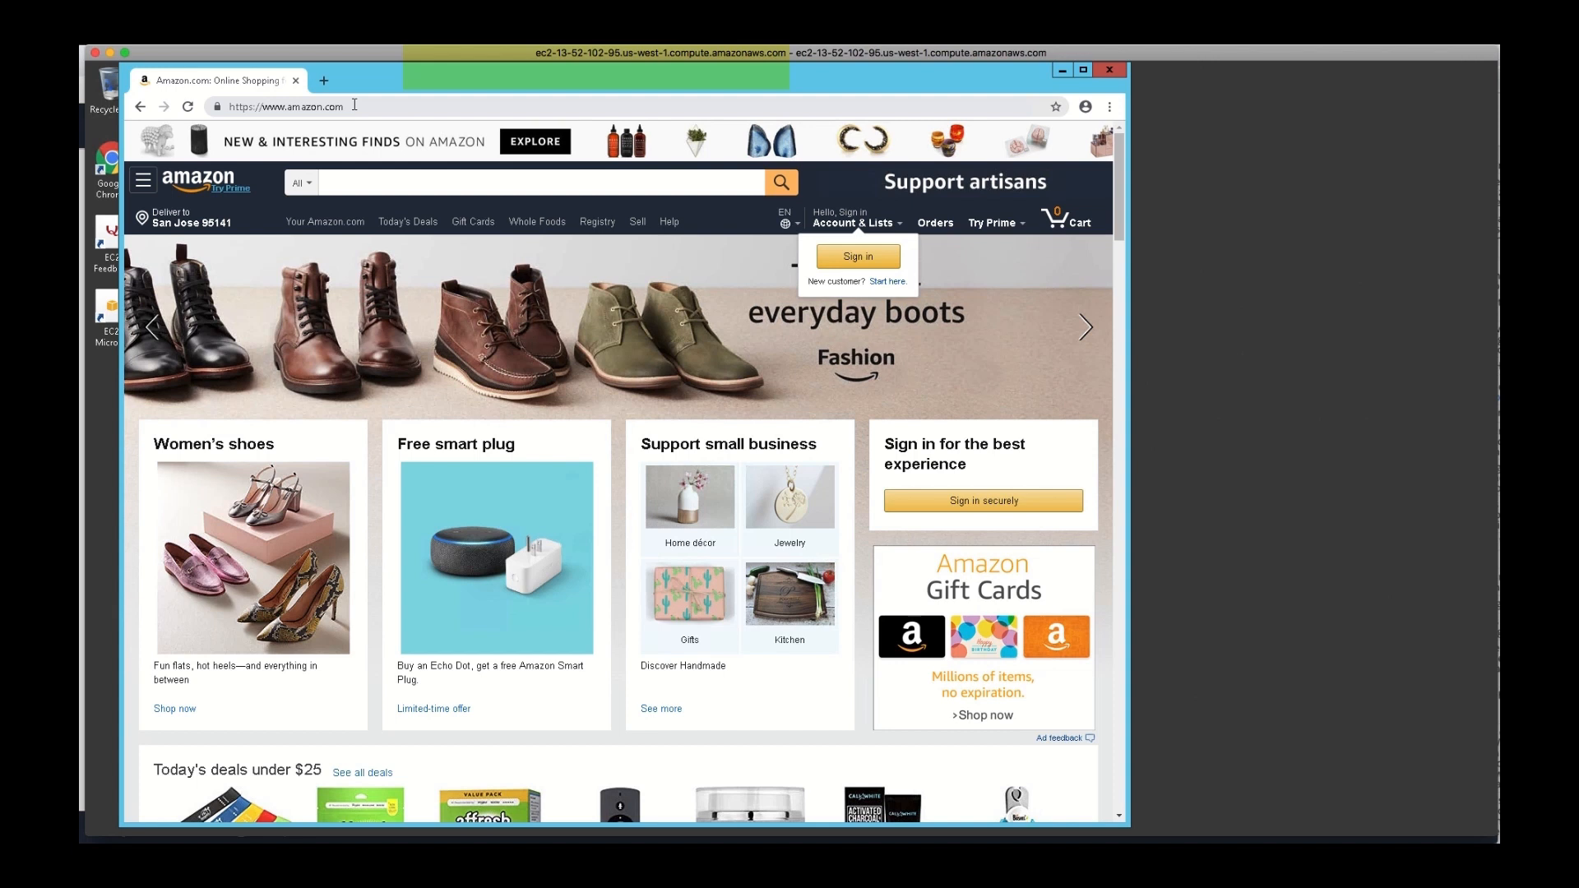
left_click(354, 105)
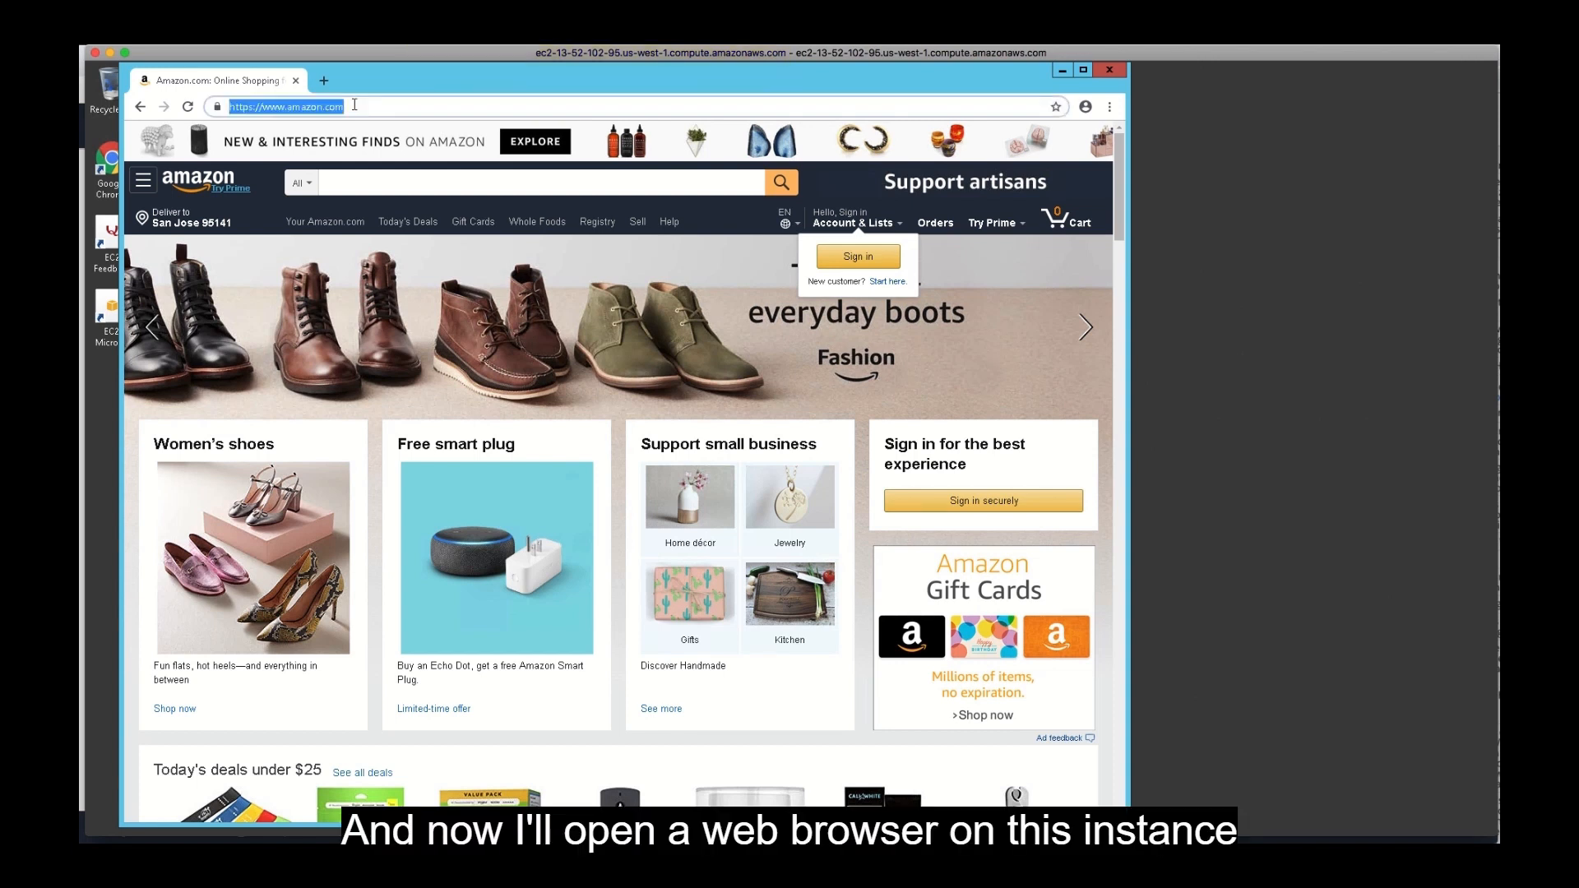
type("www.")
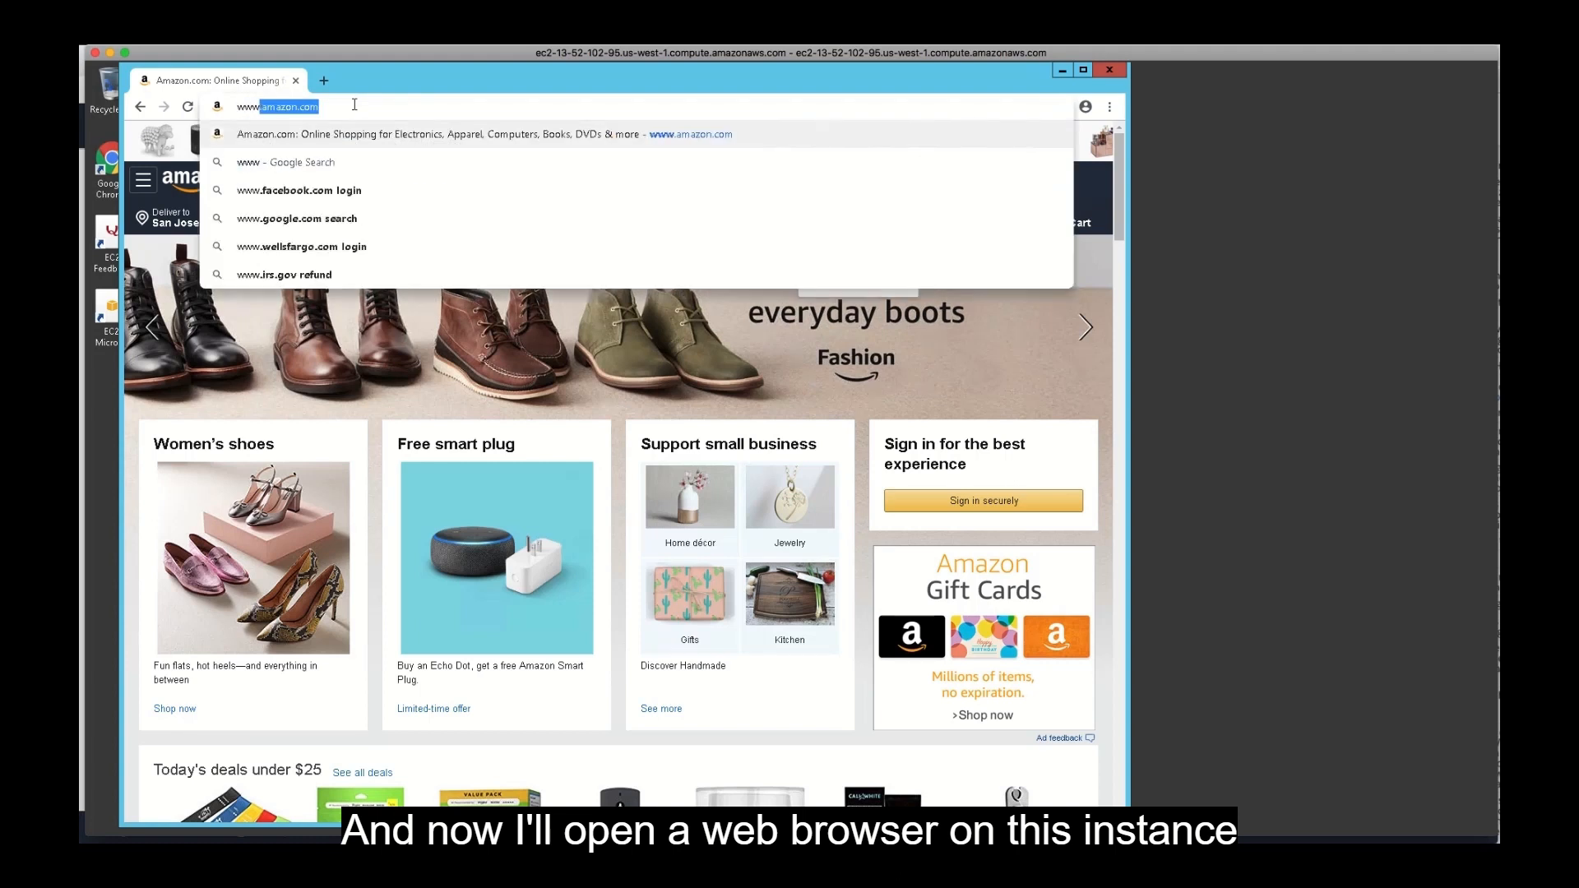
type("mom")
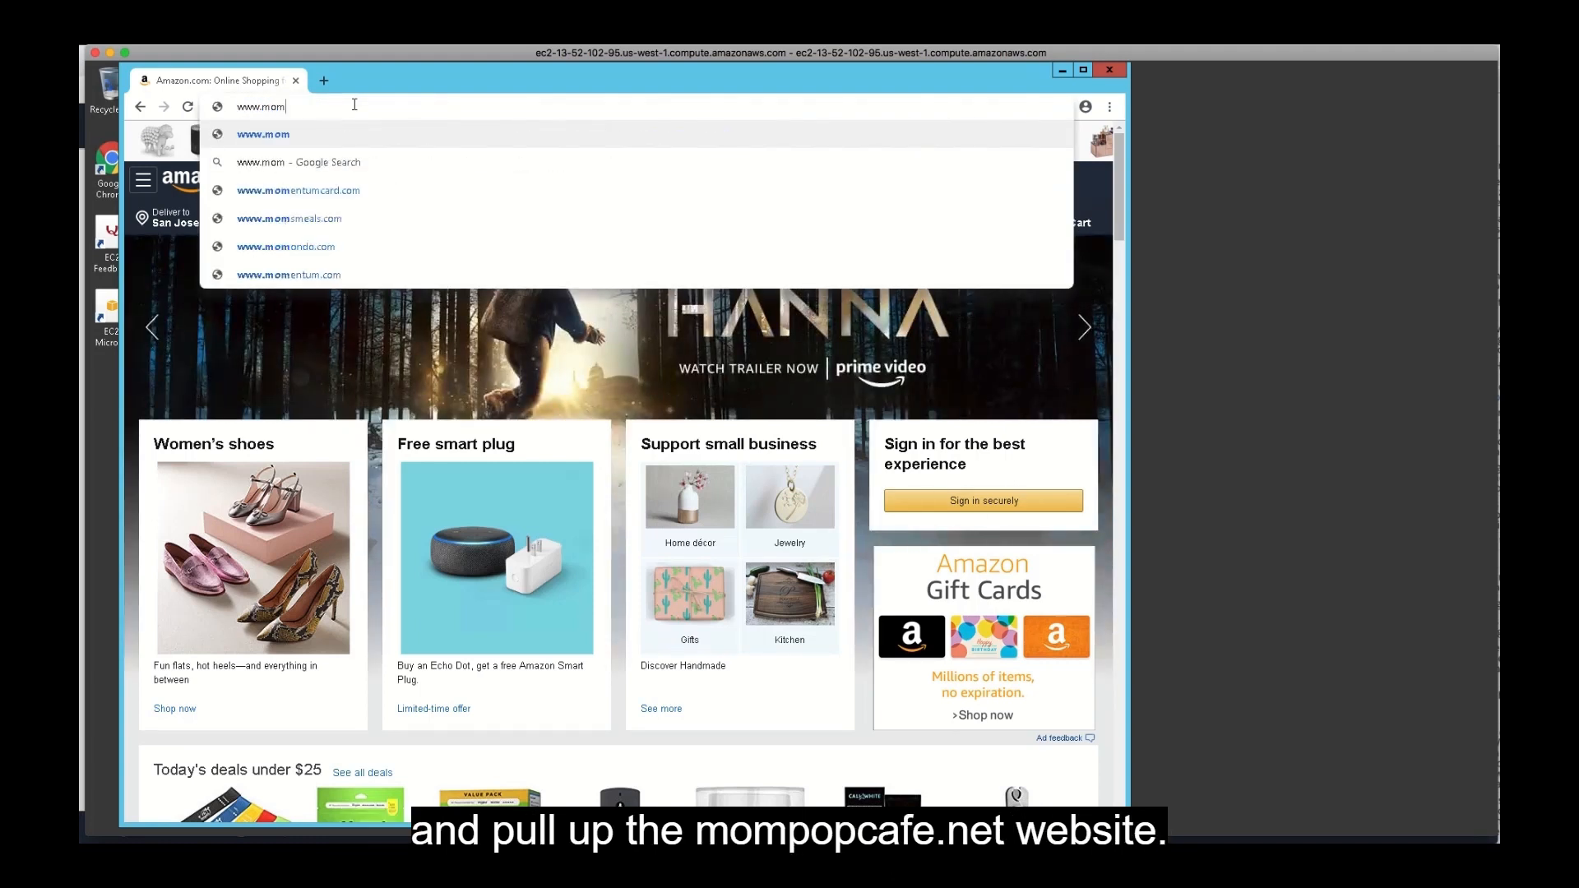
type("popcafe")
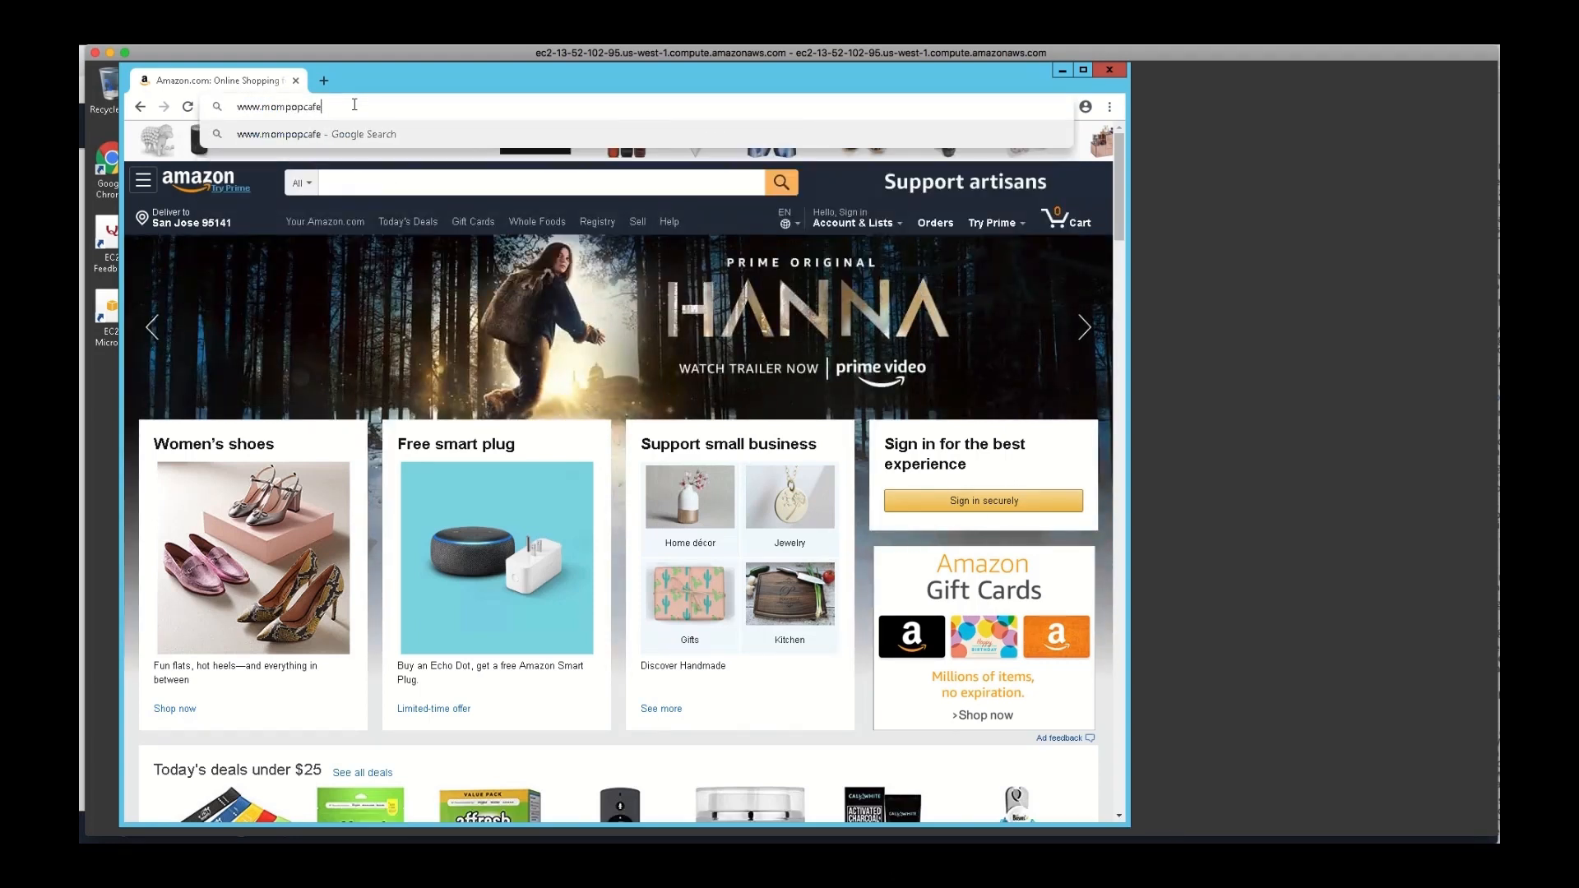
type(".net/mompopcafe")
key("Return")
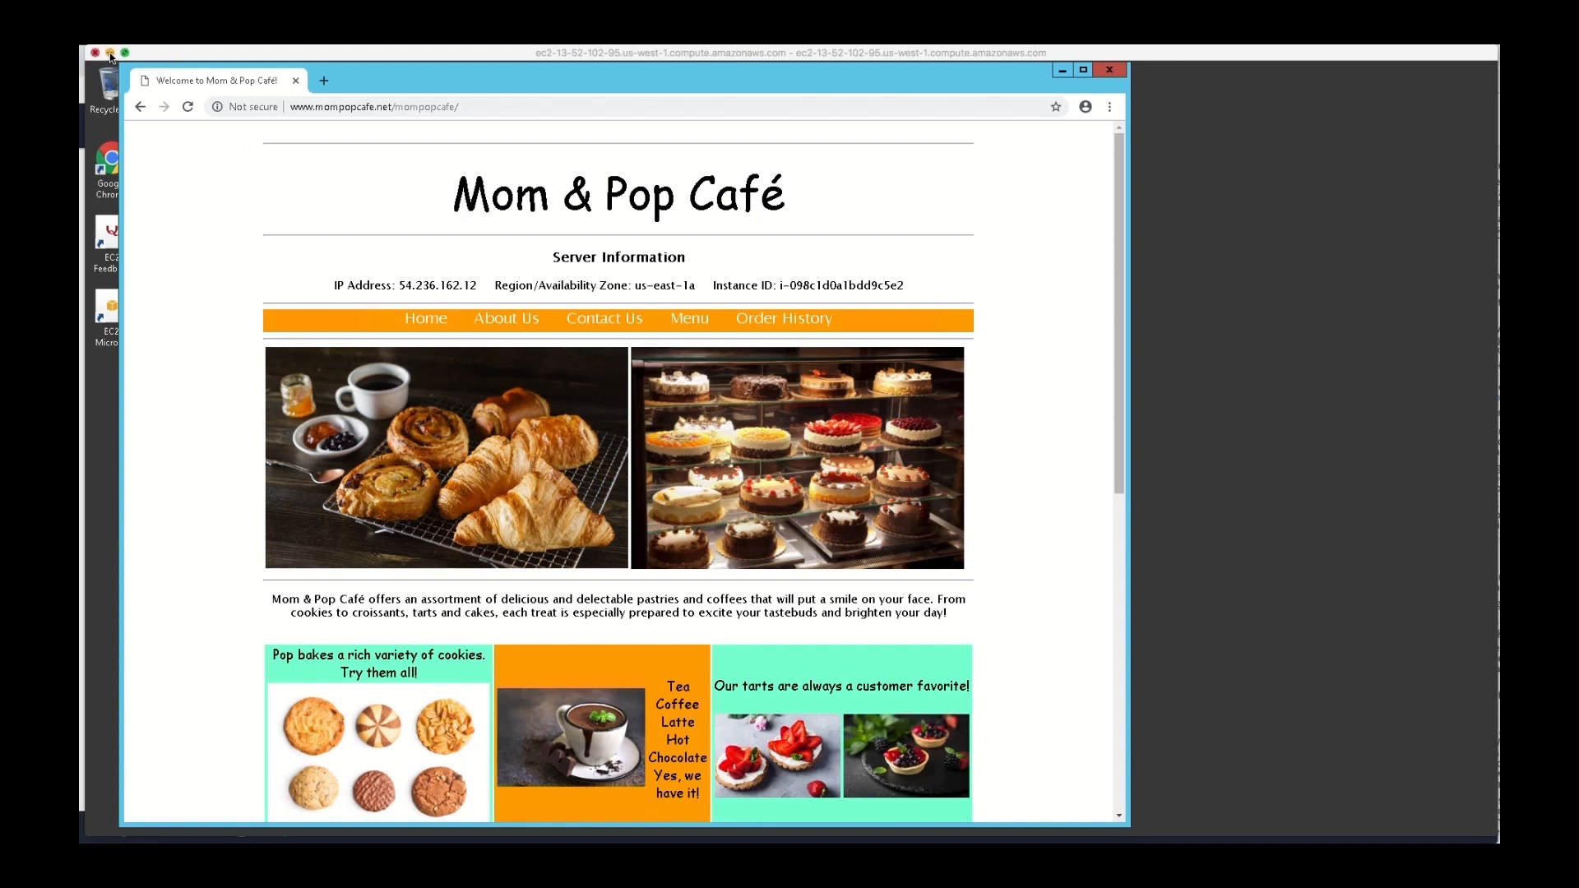
Switch to the winParis remote desktop session and enlarge its window to cover the available screen area.
left_click(701, 326)
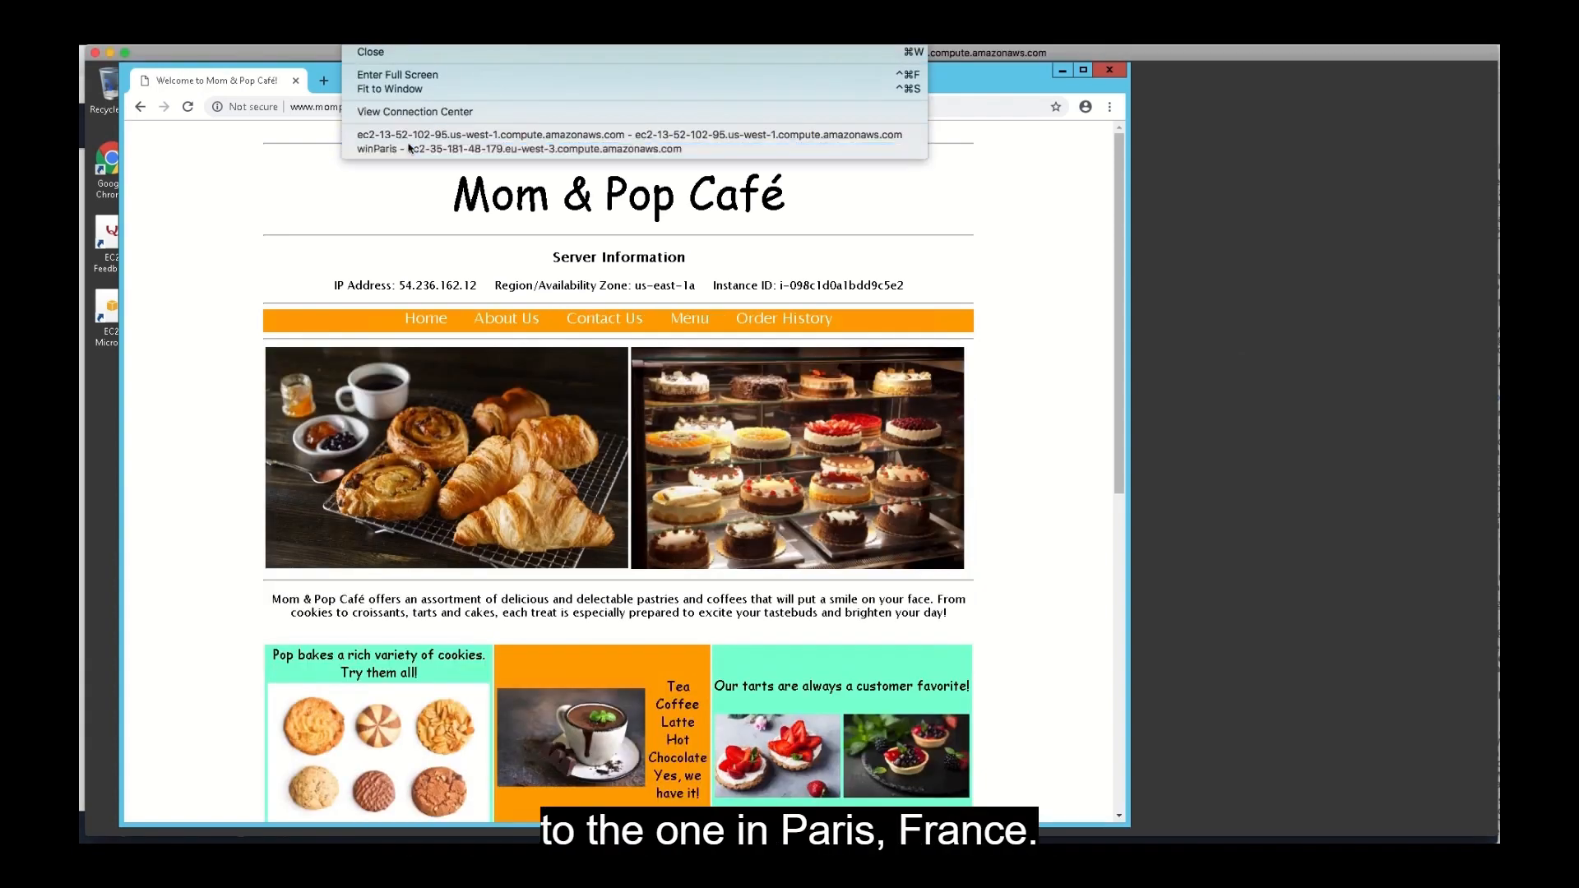
left_click(408, 148)
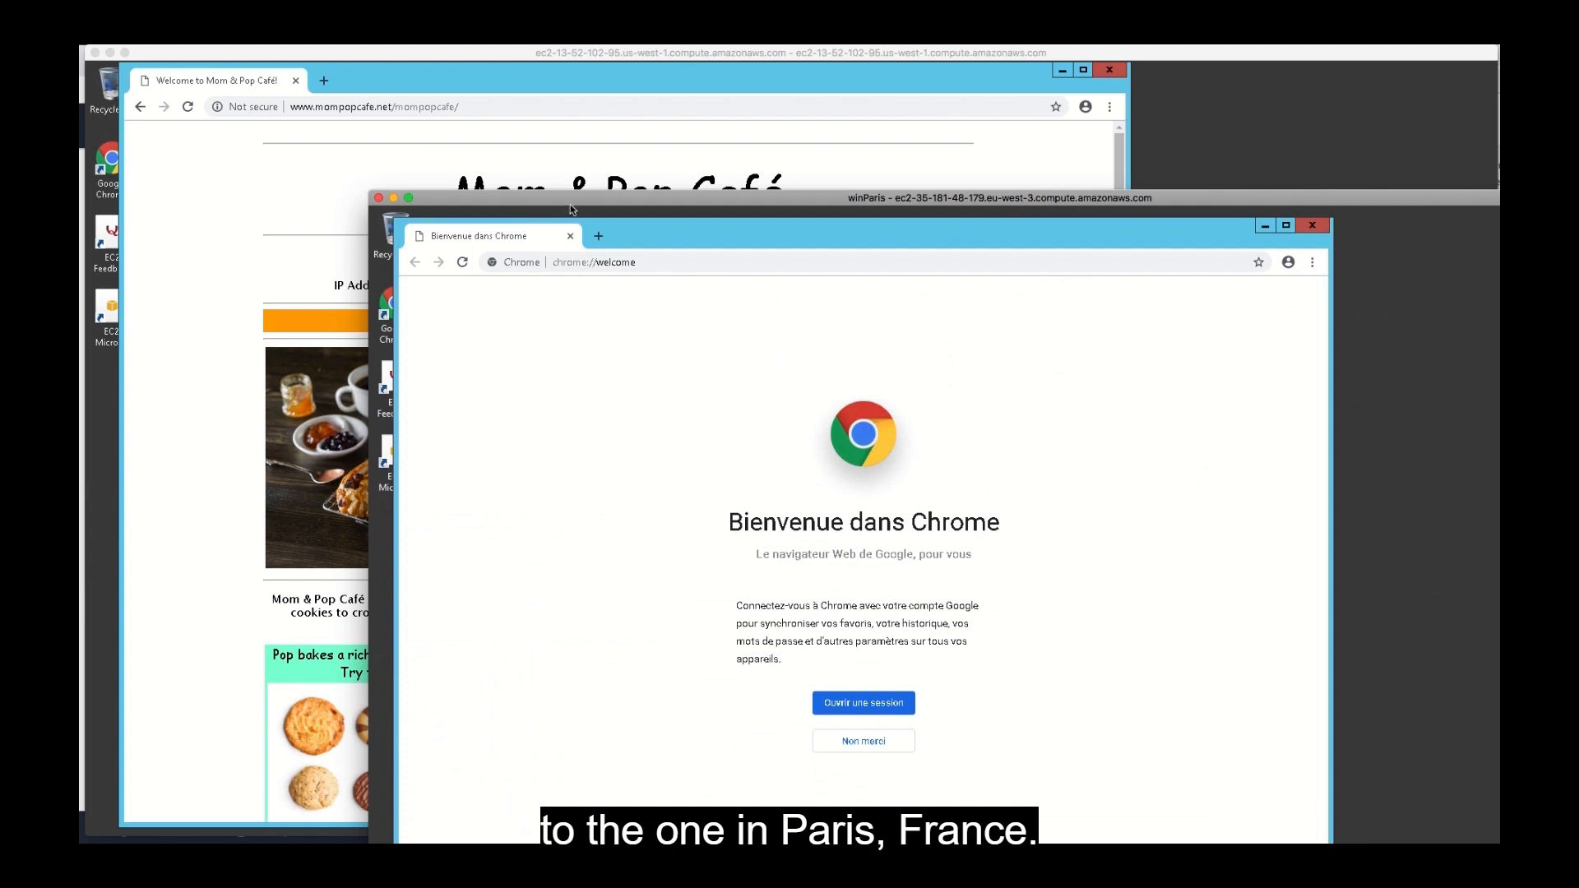
left_click_drag(573, 206, 284, 57)
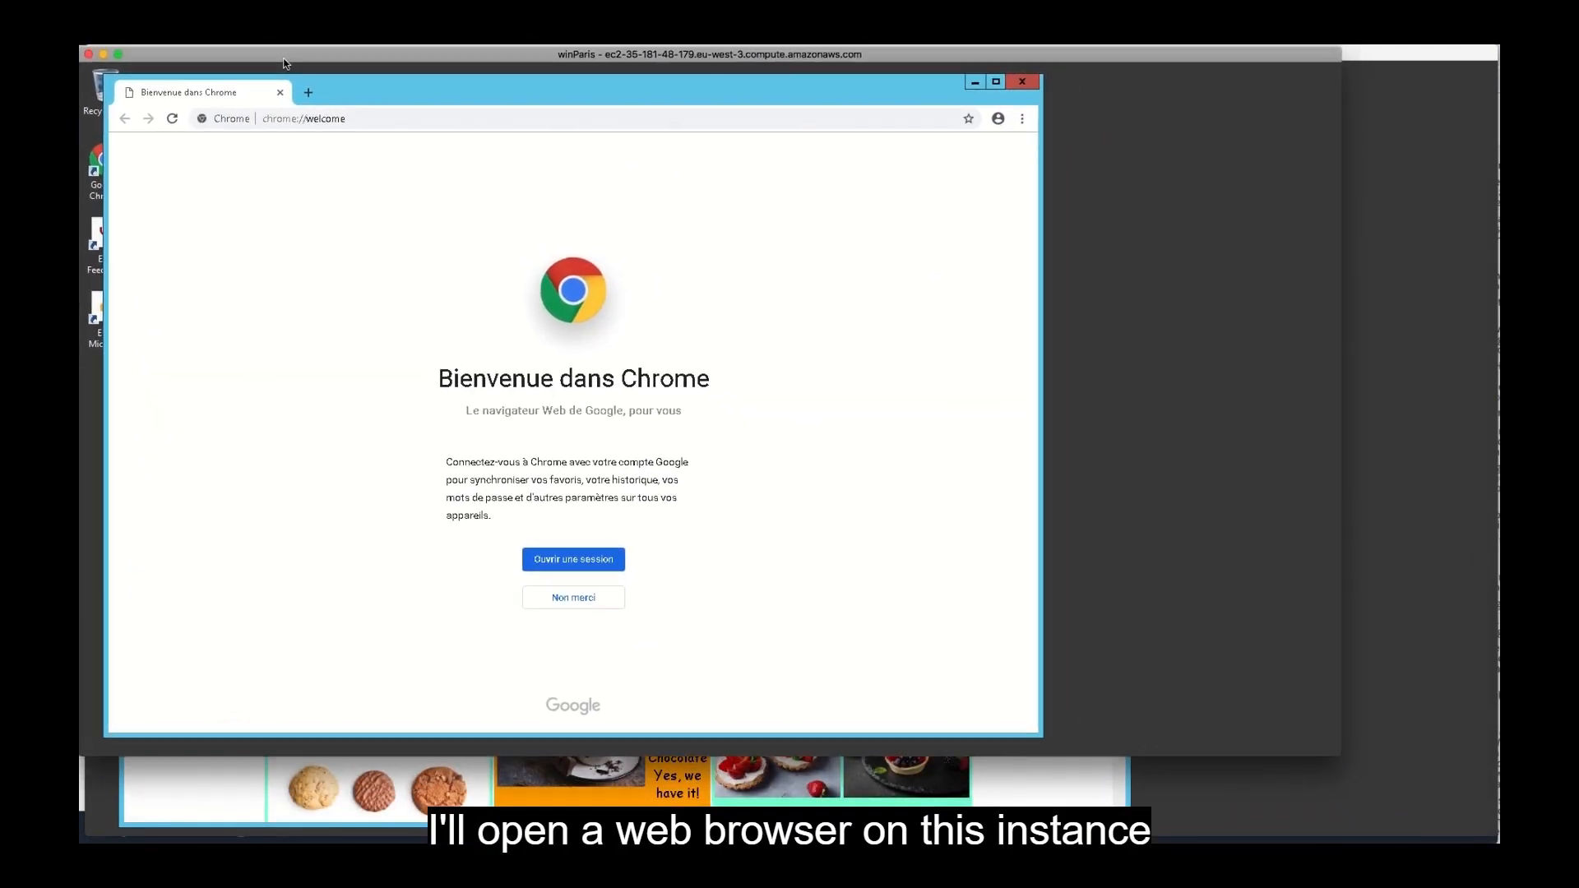
left_click_drag(1337, 749, 1497, 841)
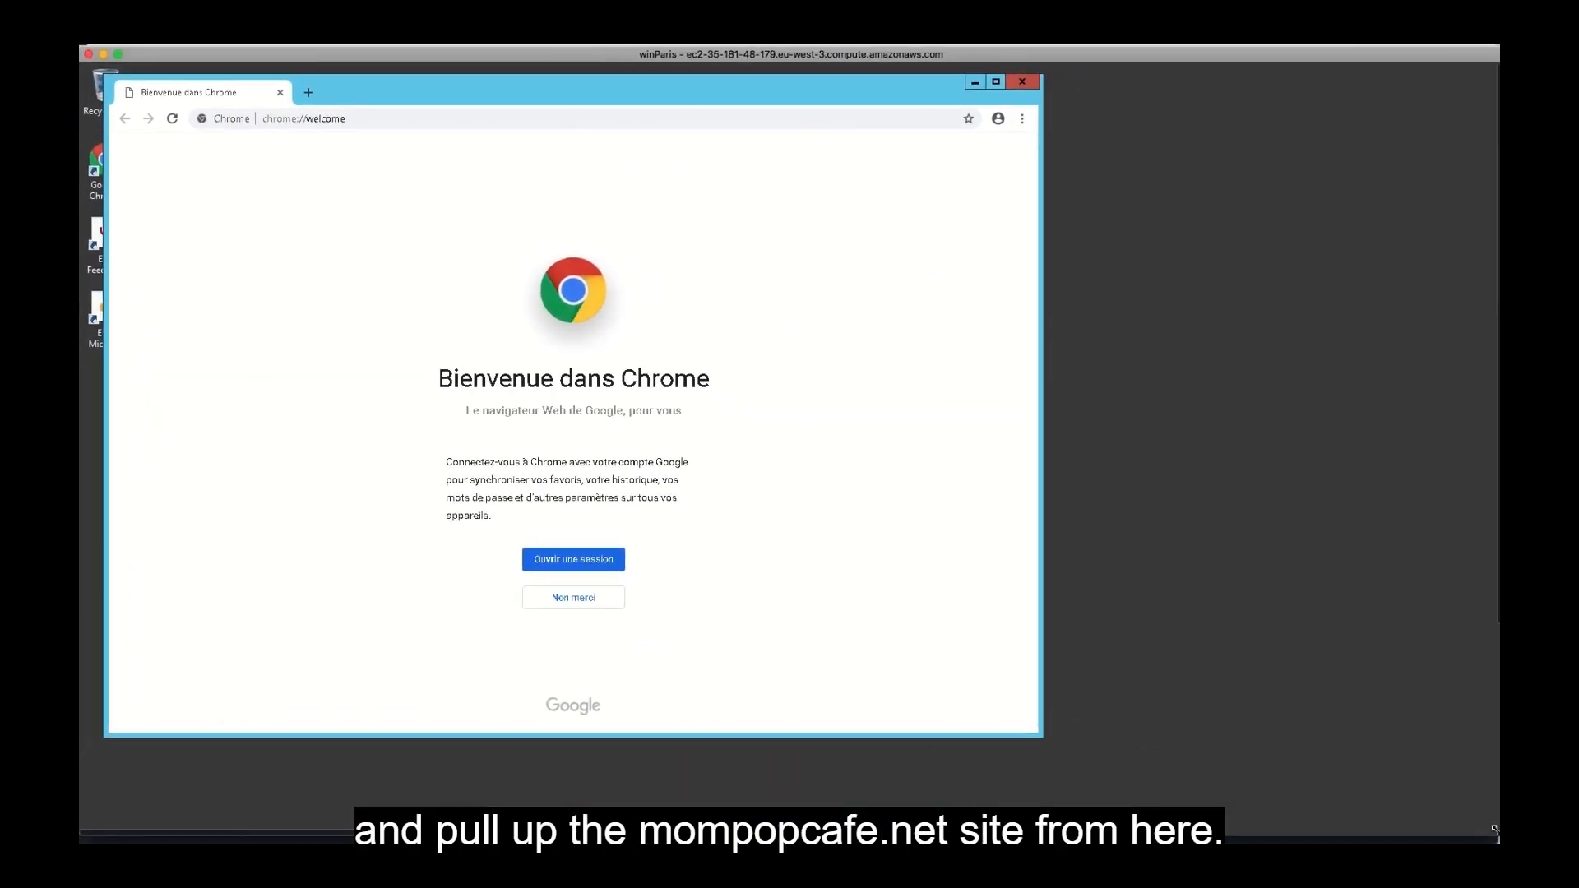
left_click(354, 115)
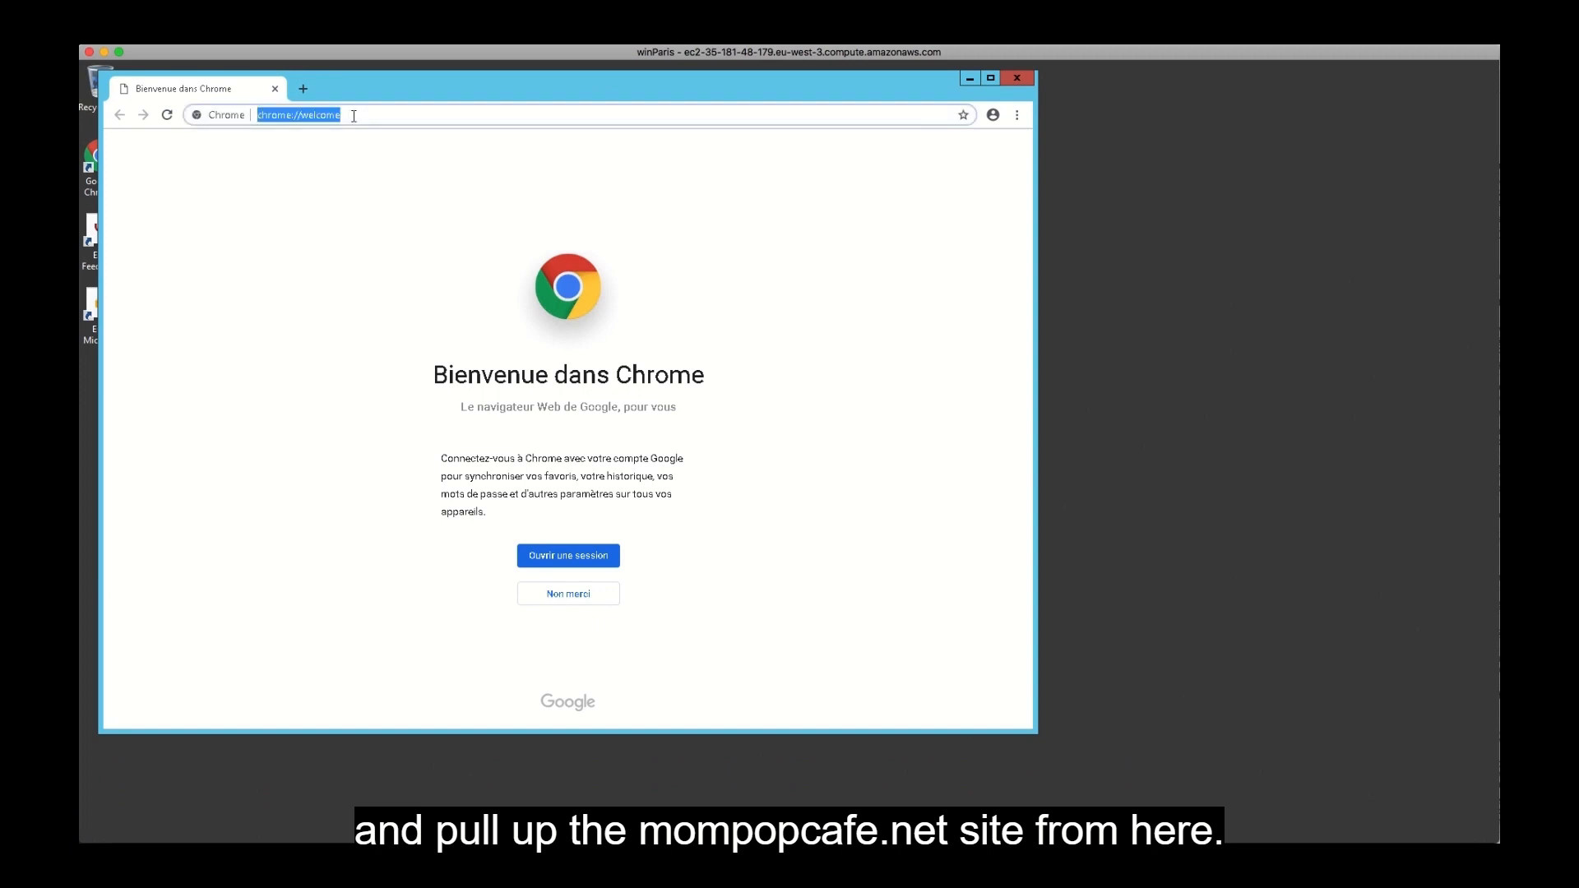
type("ww")
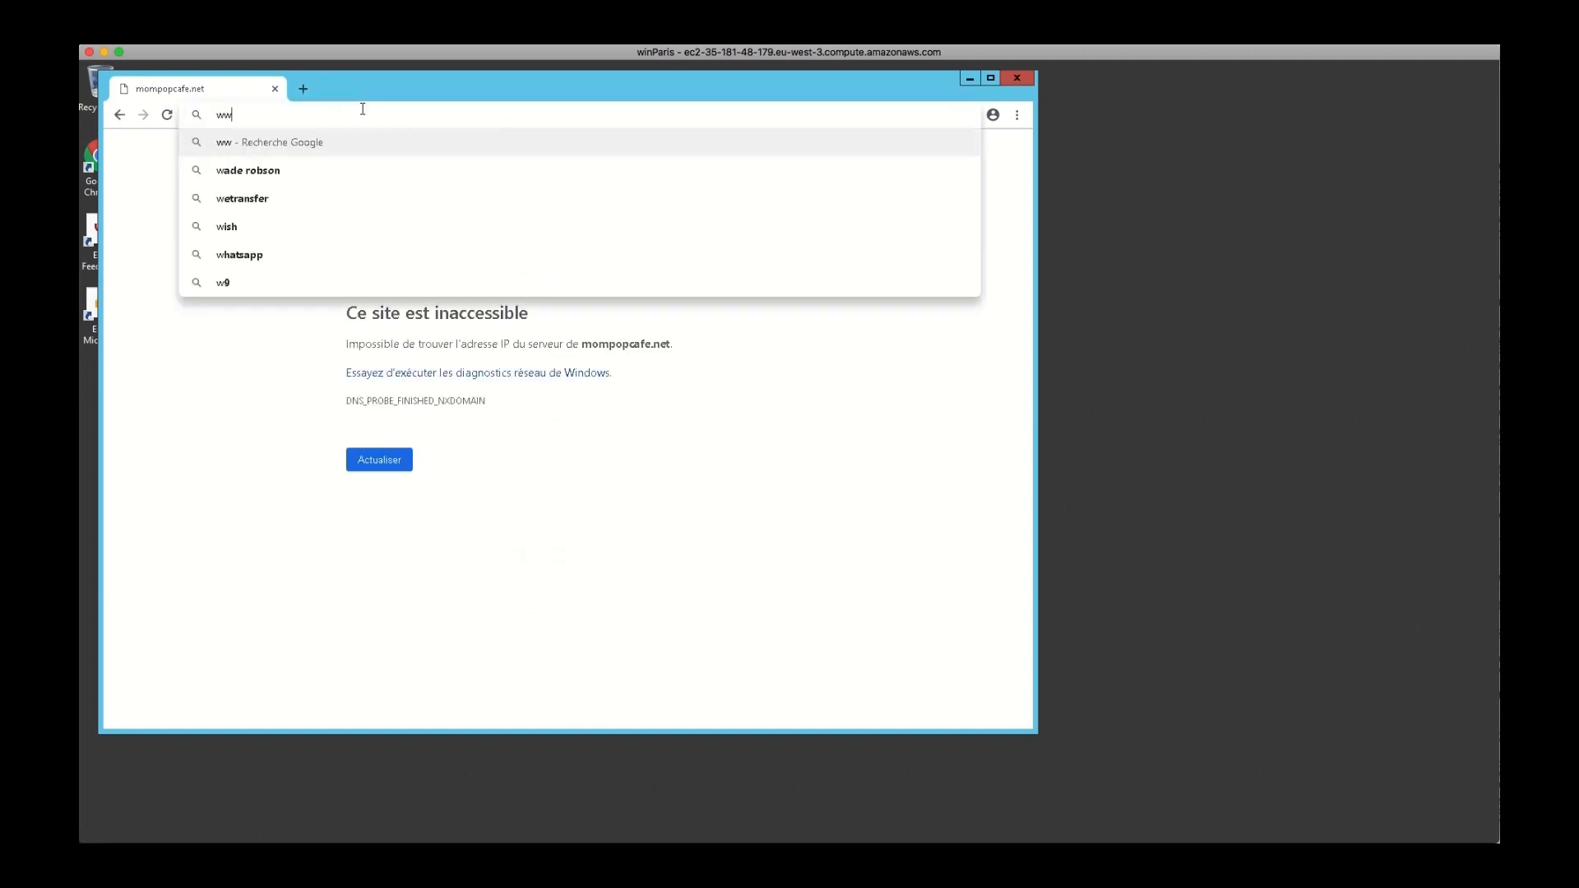
type("w.mompop")
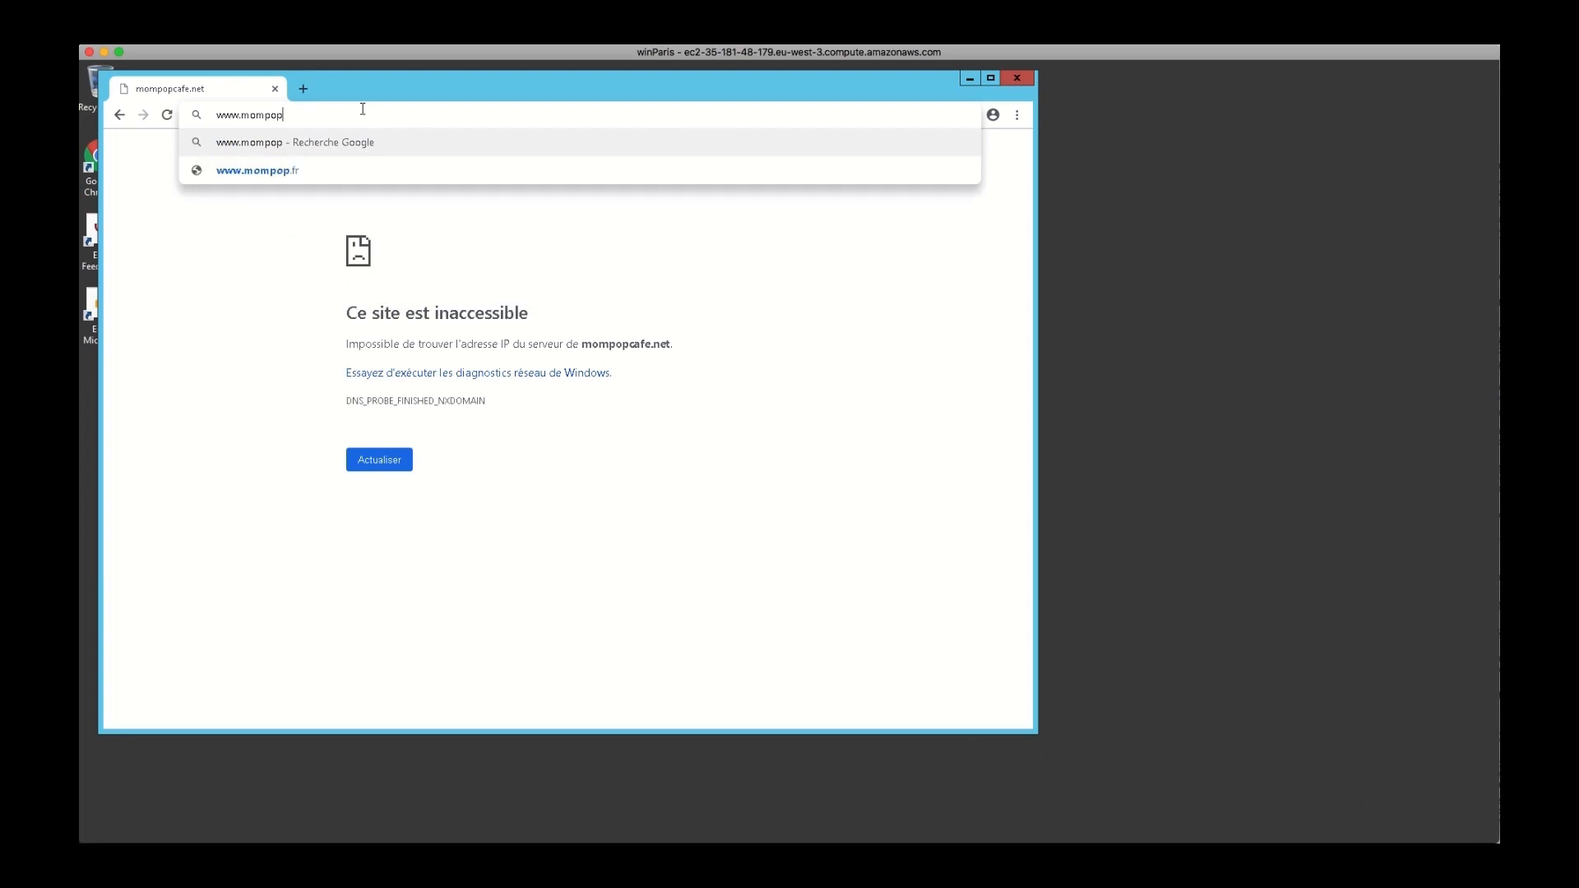
type("cafe.net")
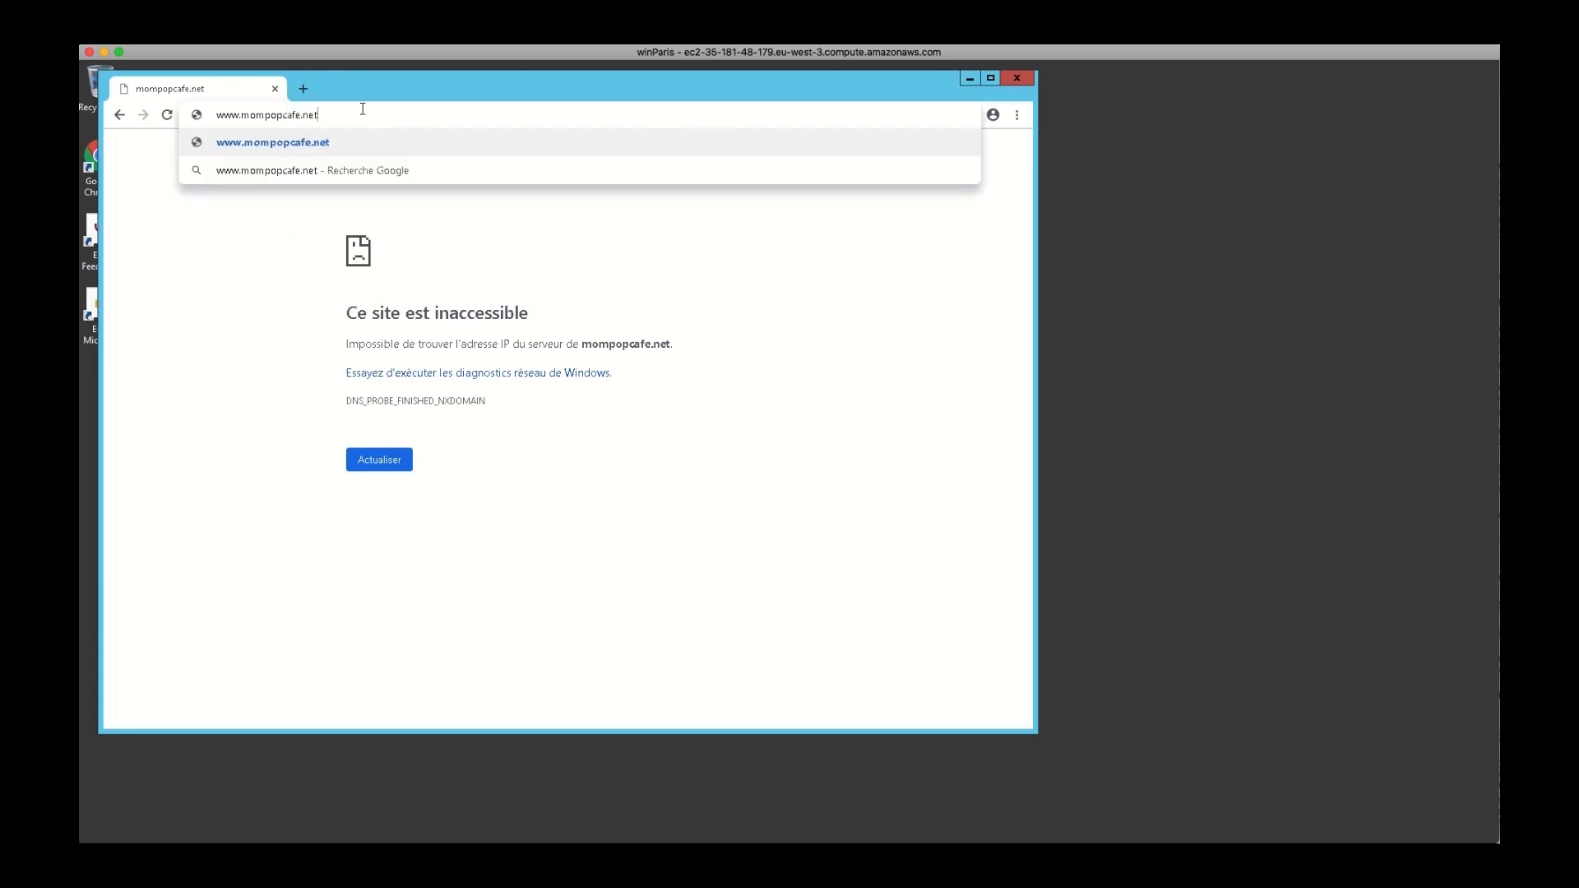
type("/mompopcafe")
key("Return")
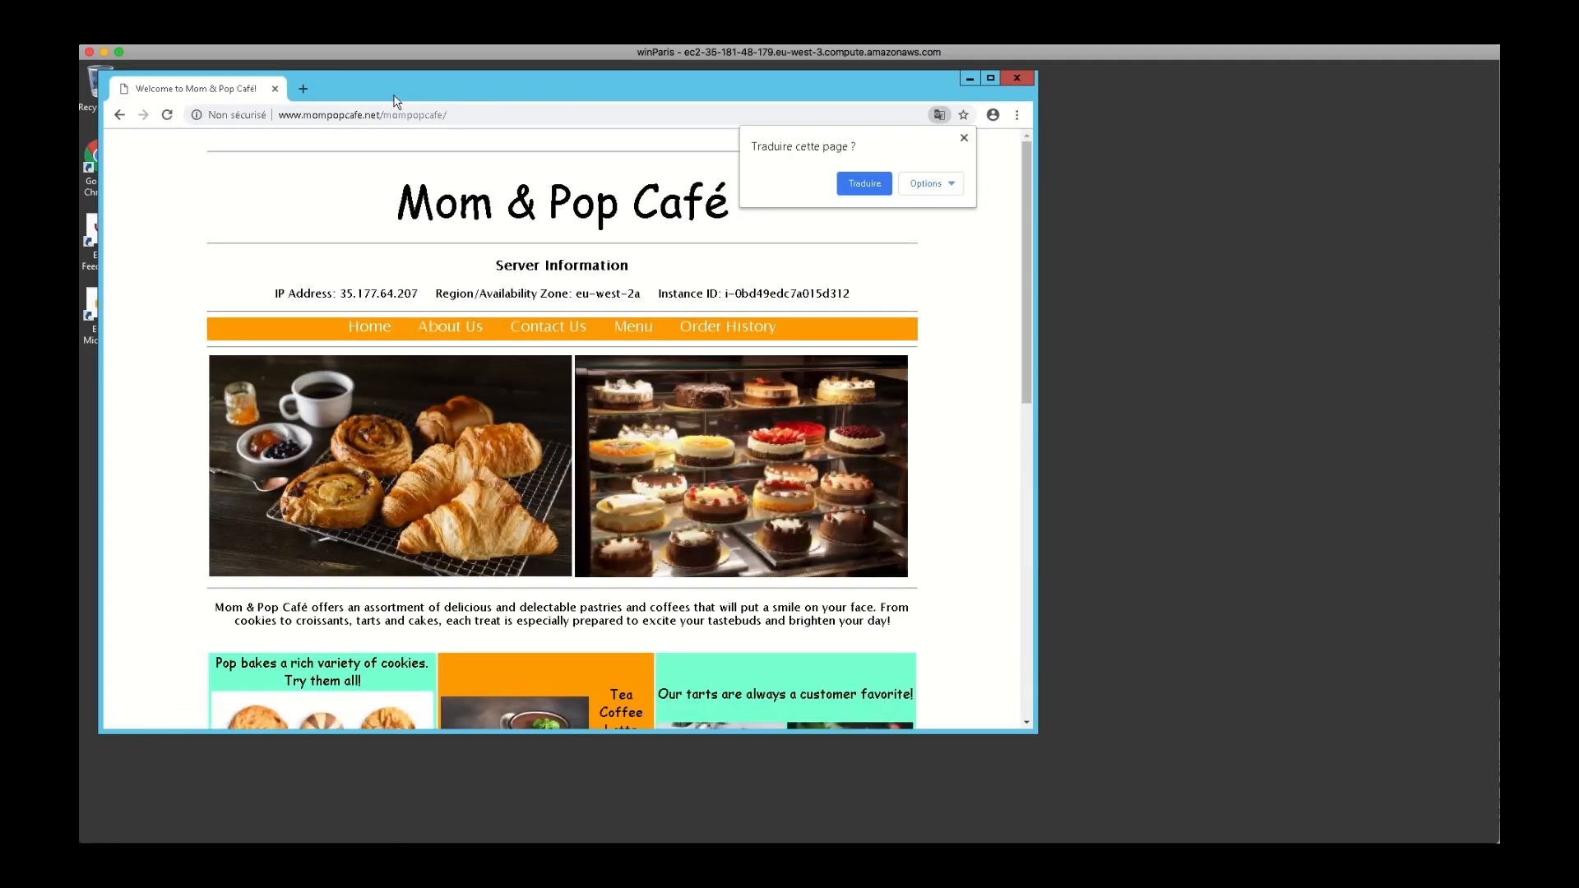
Dismiss the page translation offer and open the café website's Menu page.
left_click(964, 139)
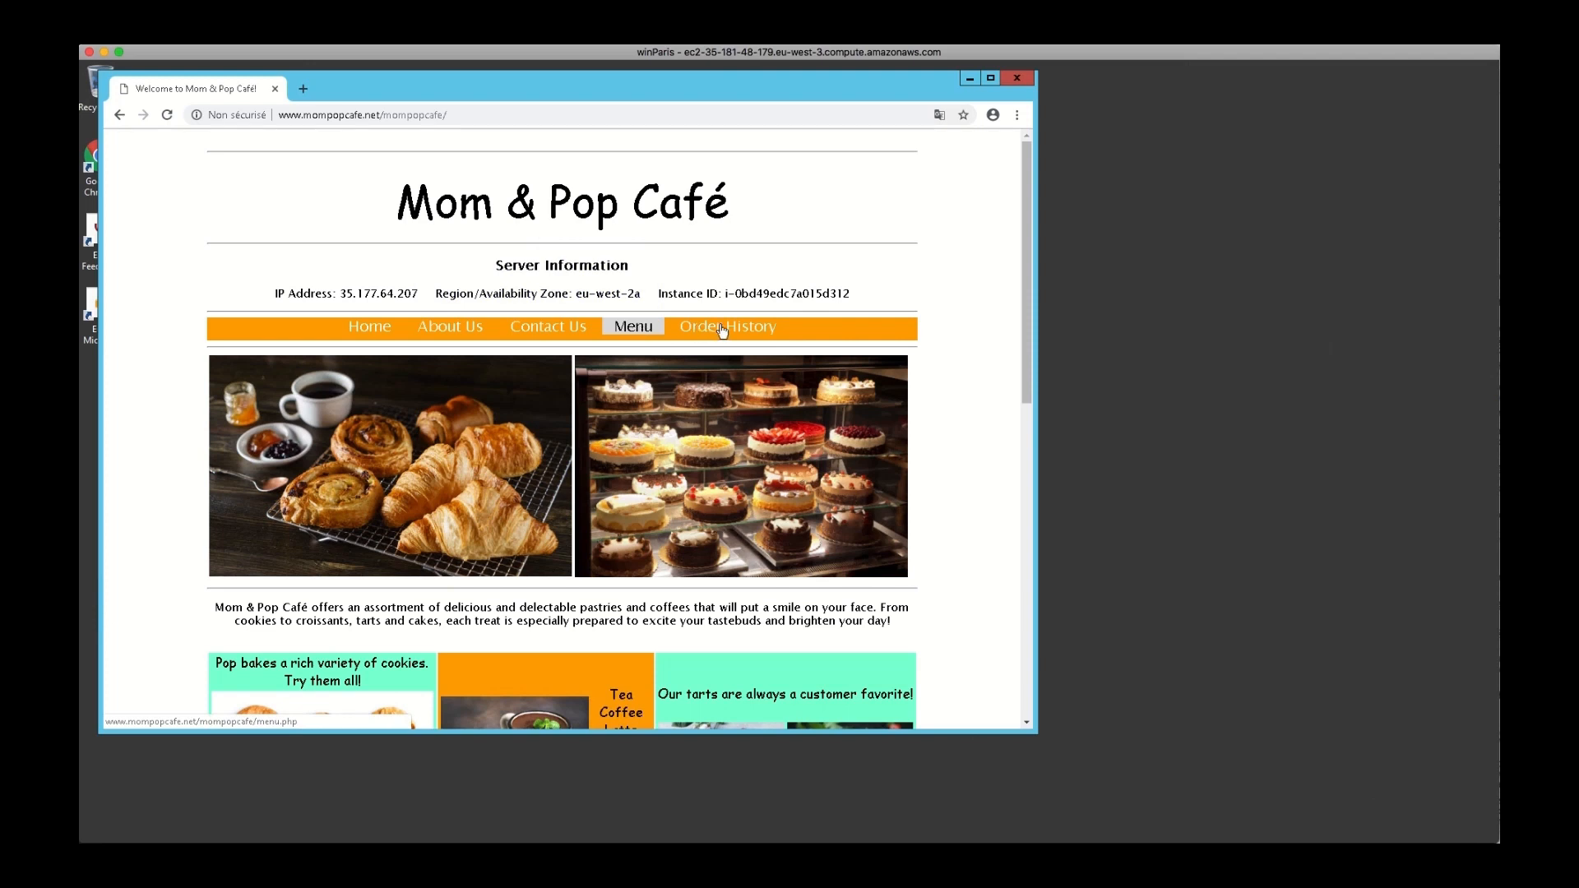
left_click(644, 331)
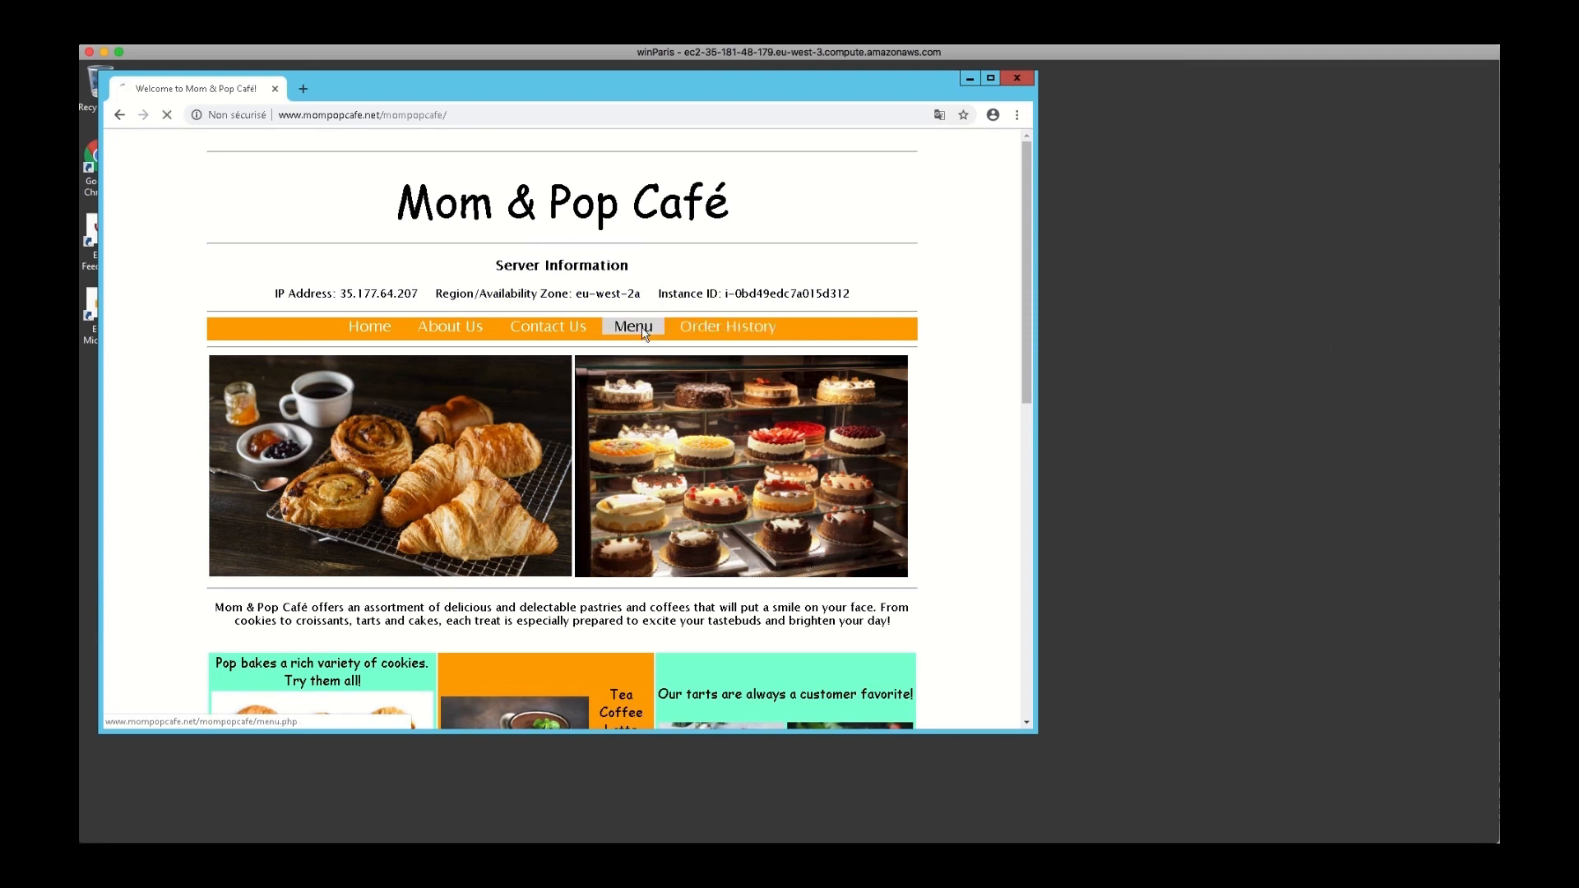